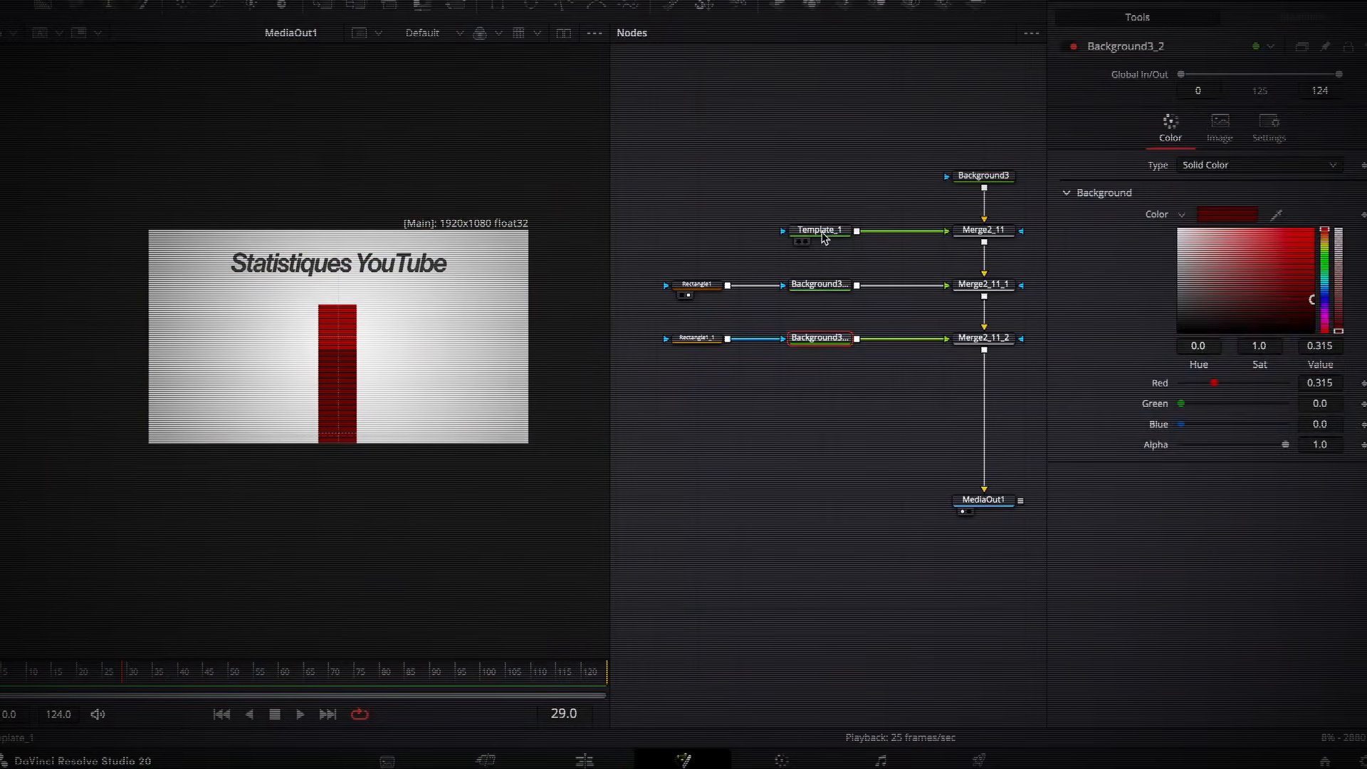
pyautogui.click(822, 232)
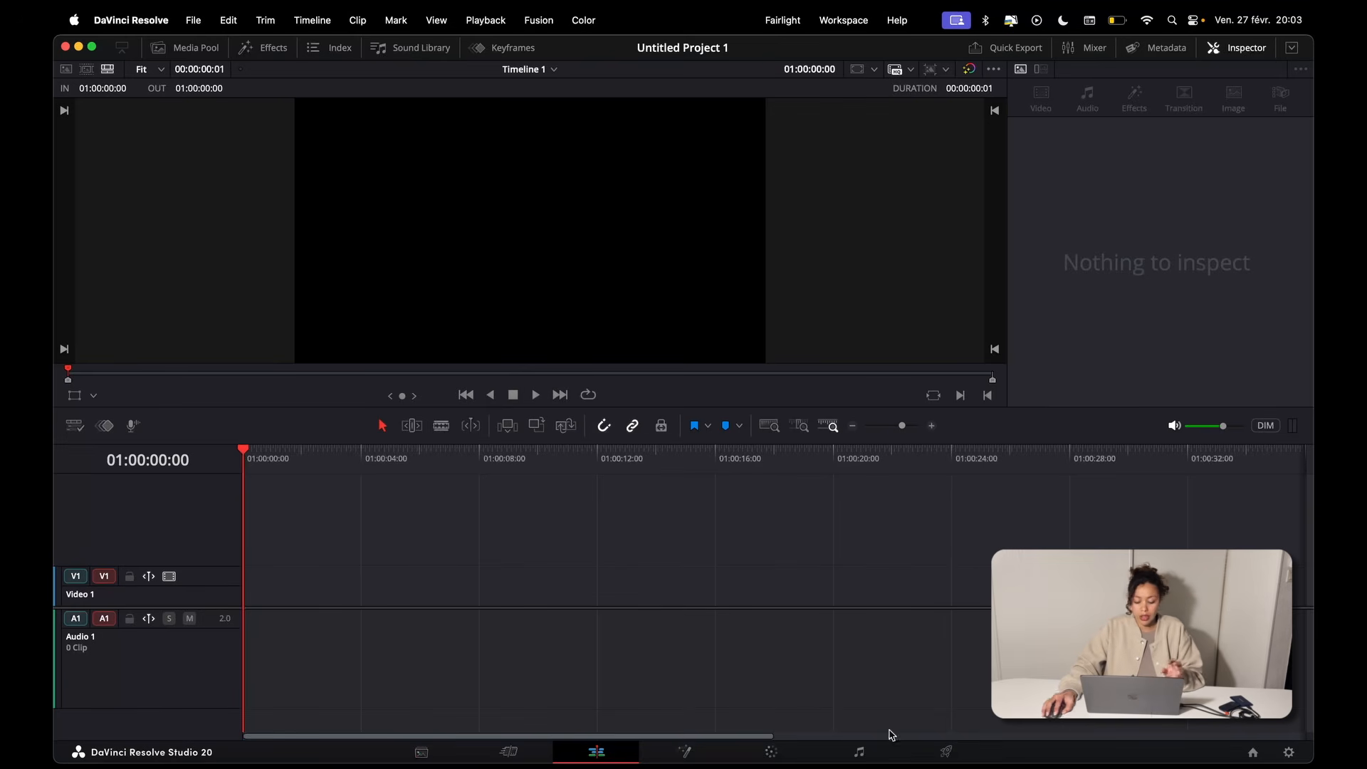
# Step: Look at the Fusion and Color workspaces, and return to the Edit workspace
pyautogui.click(706, 755)
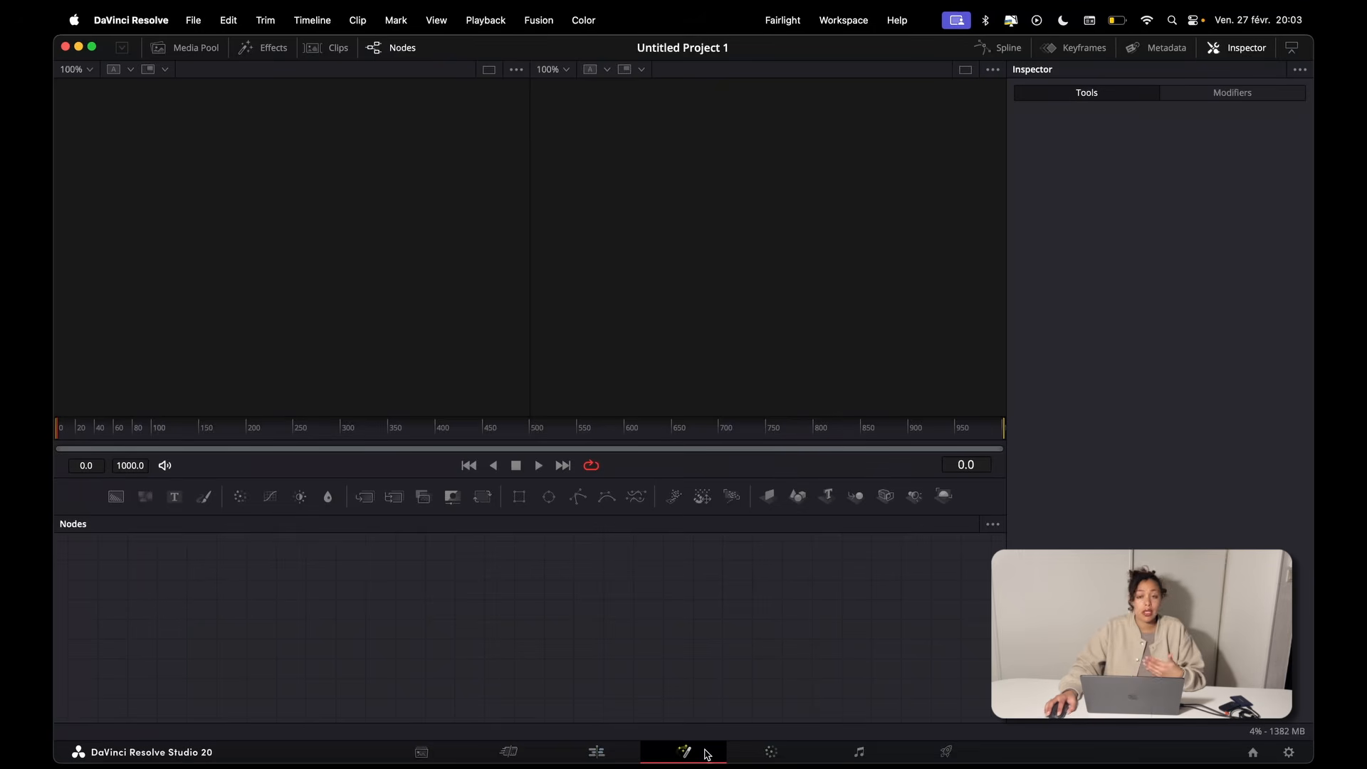
pyautogui.click(771, 751)
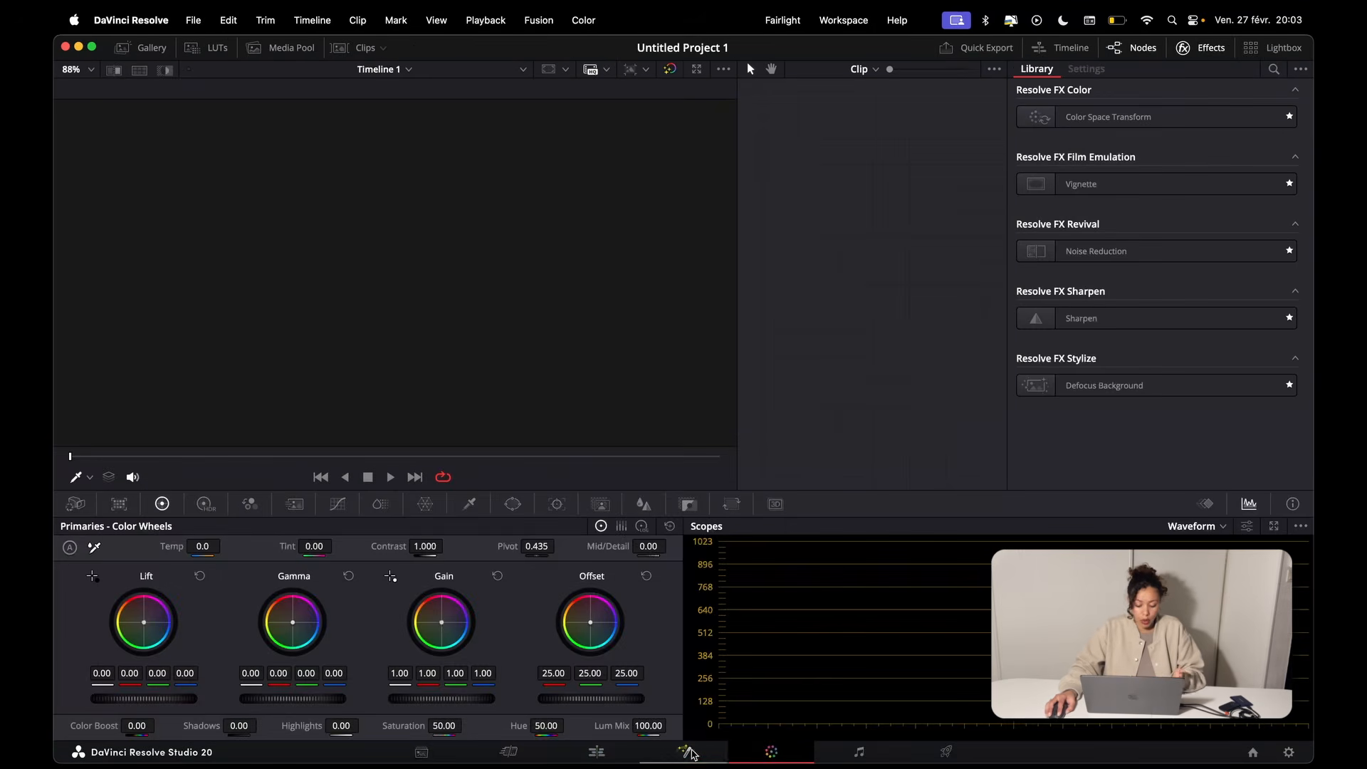
pyautogui.click(613, 752)
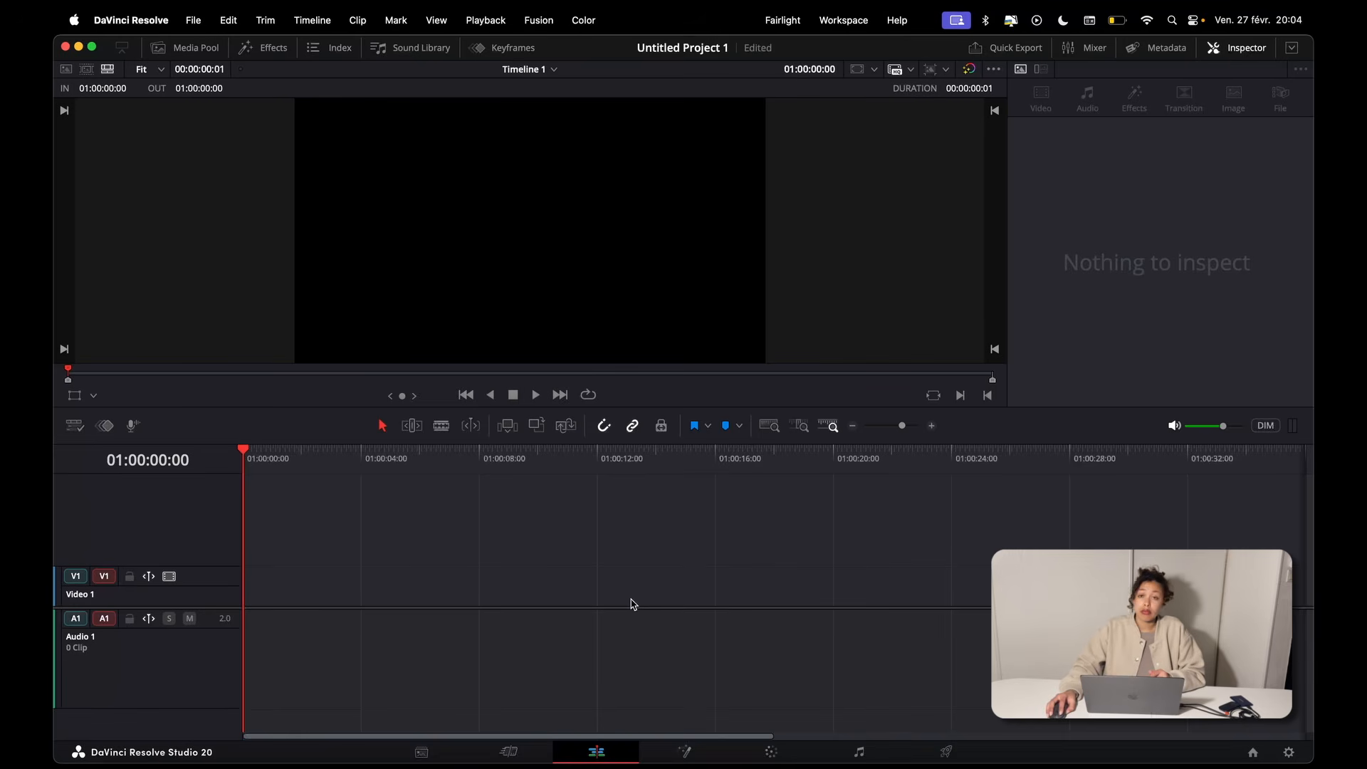
# Step: Find the Fusion Composition effect by searching all folders for "fusion comp" and place it at the start of Video 1
pyautogui.click(265, 48)
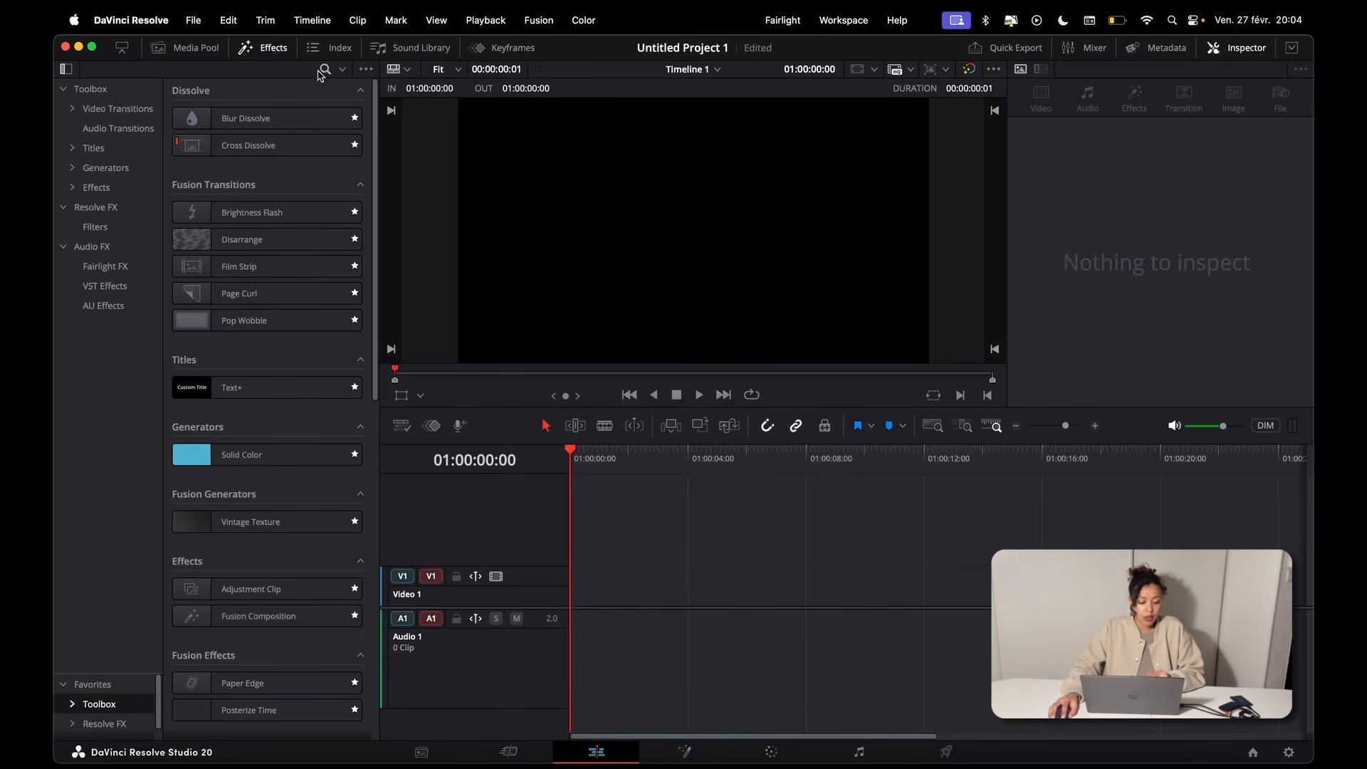
pyautogui.click(325, 69)
pyautogui.write('fusion comp')
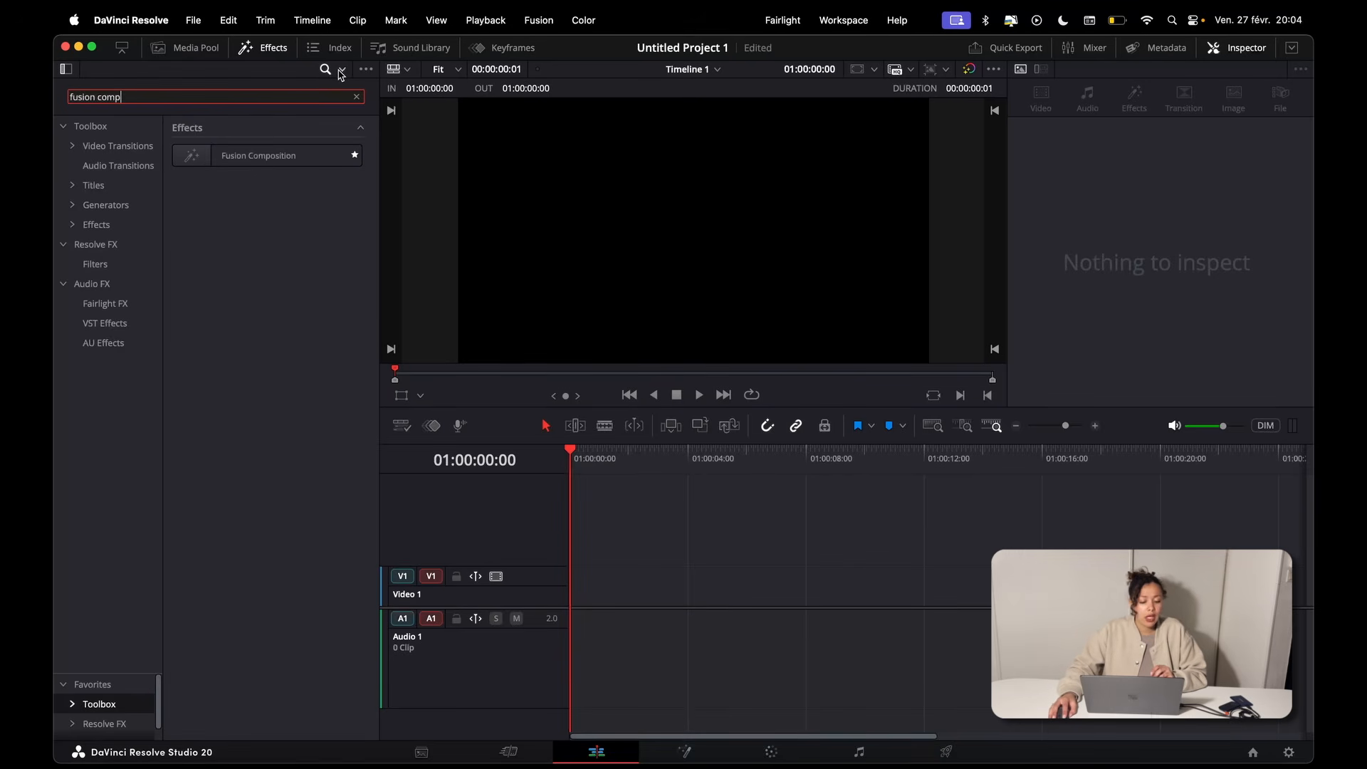
pyautogui.click(343, 71)
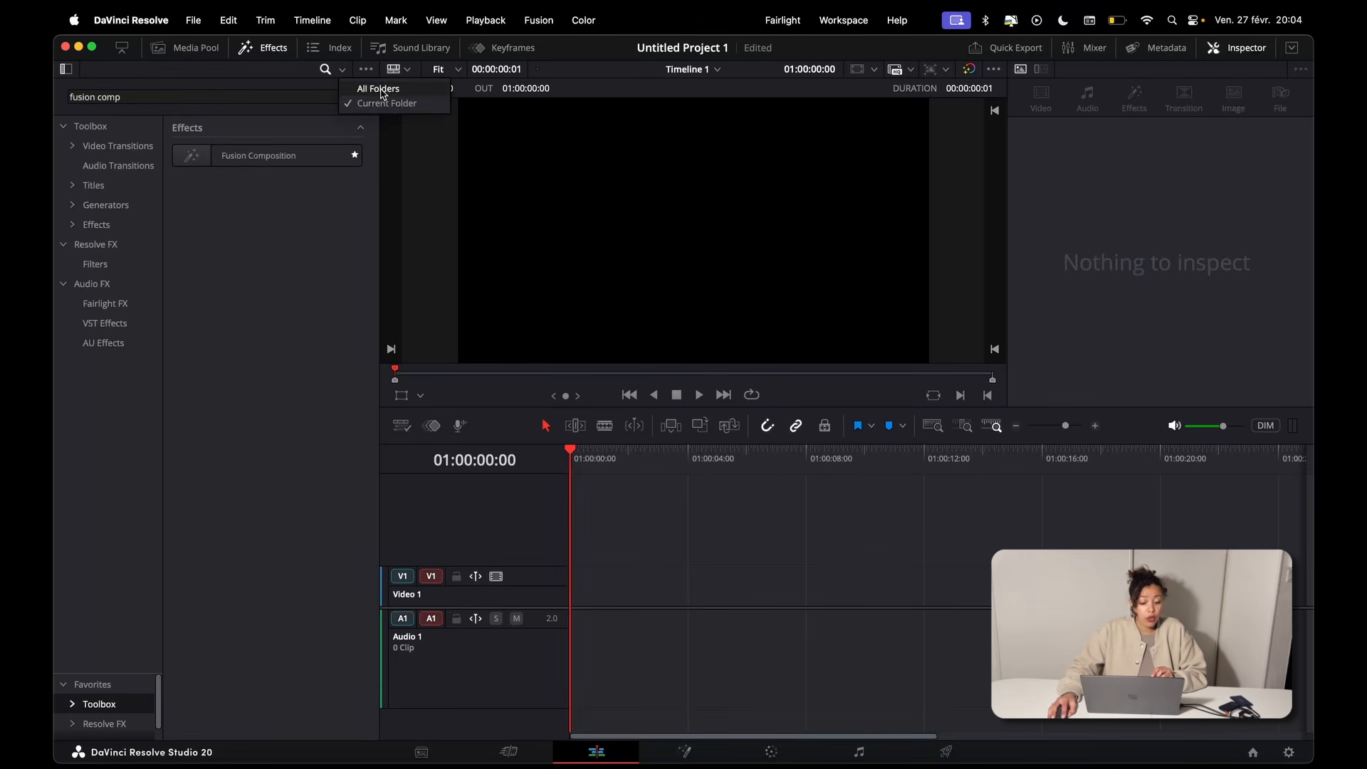
pyautogui.click(364, 88)
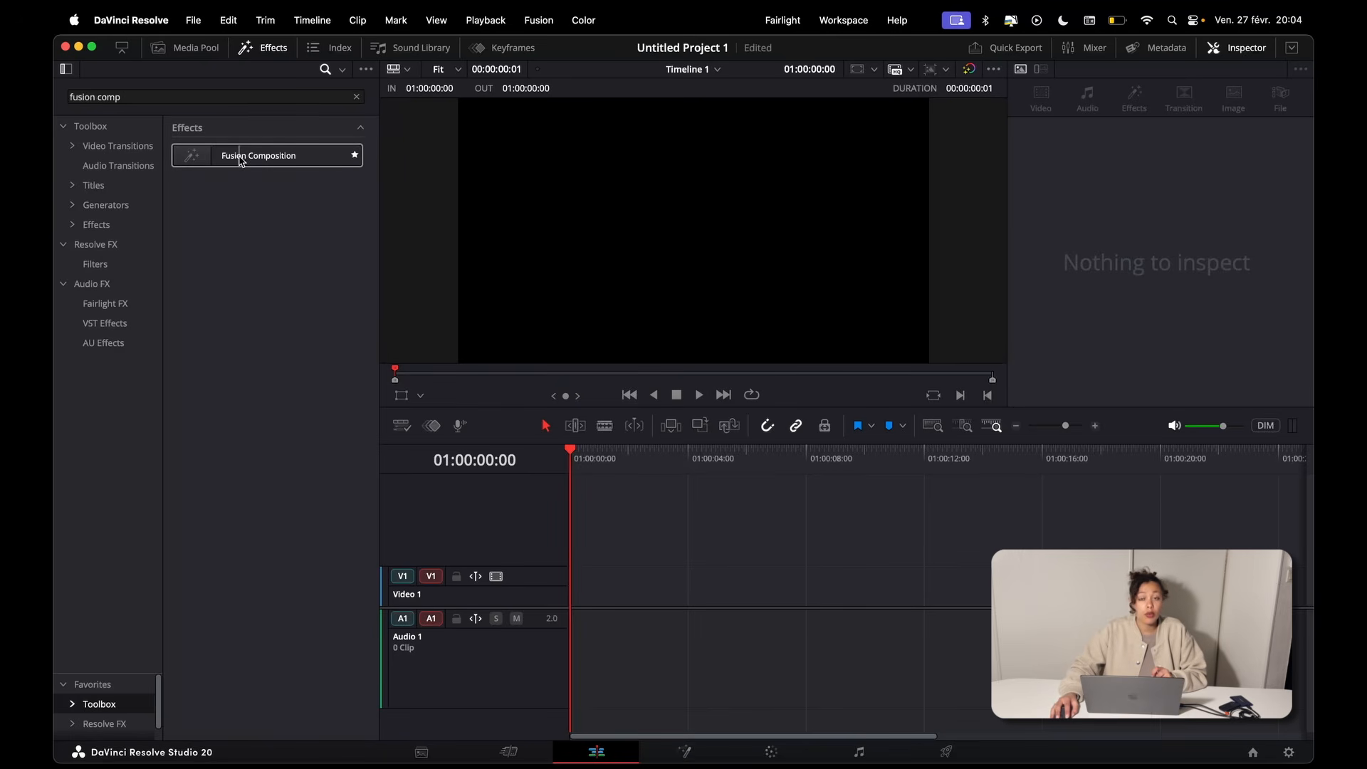
pyautogui.moveTo(242, 161); pyautogui.dragTo(583, 588)
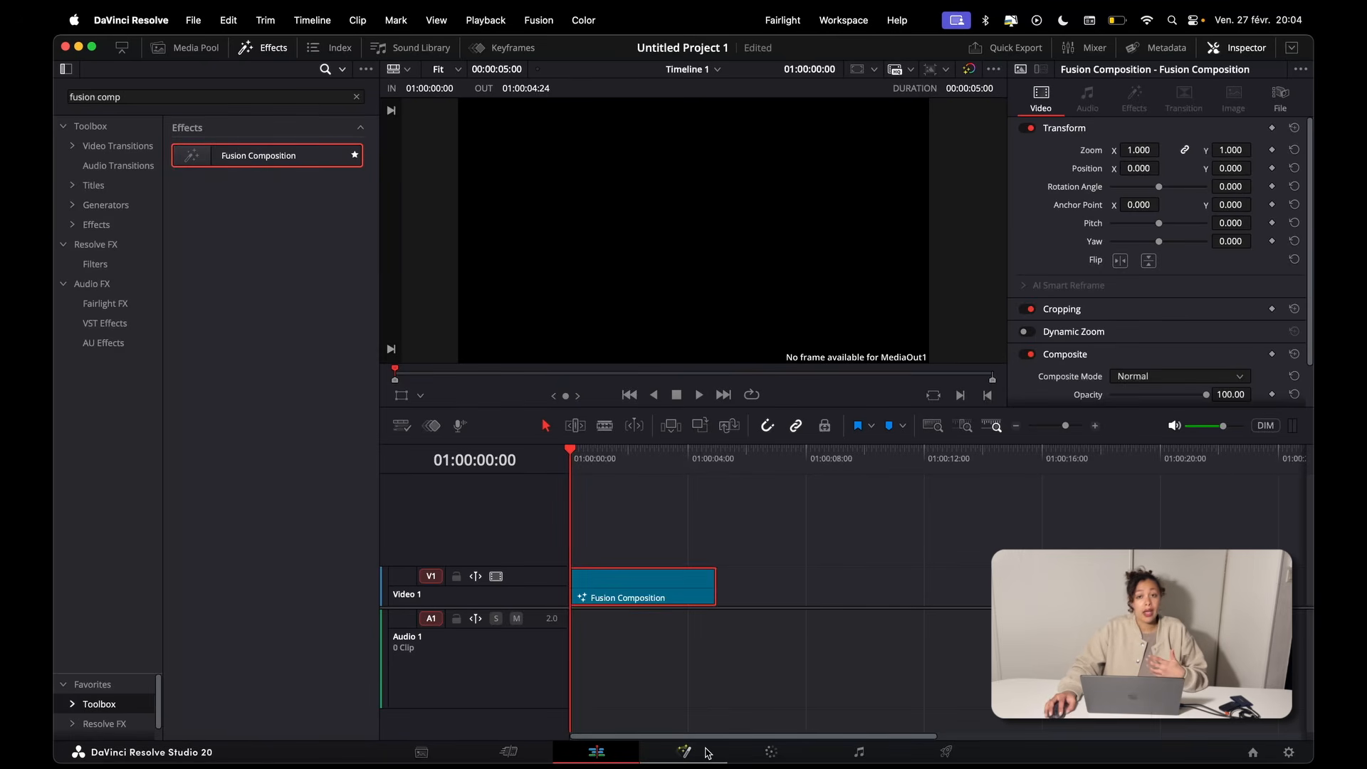
# Step: Open the Fusion composition on the Fusion page, compare it with its Edit page preview, and return to its node graph
pyautogui.click(707, 753)
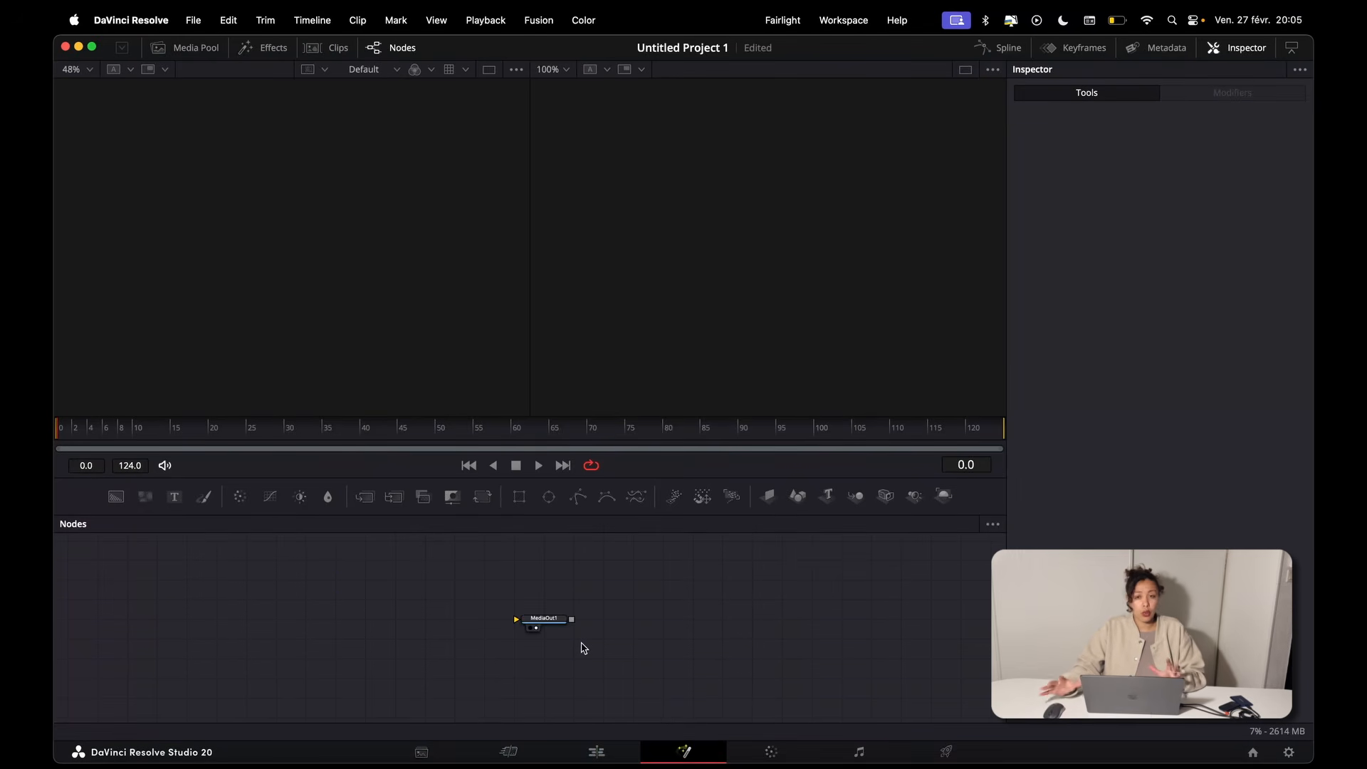
pyautogui.click(601, 759)
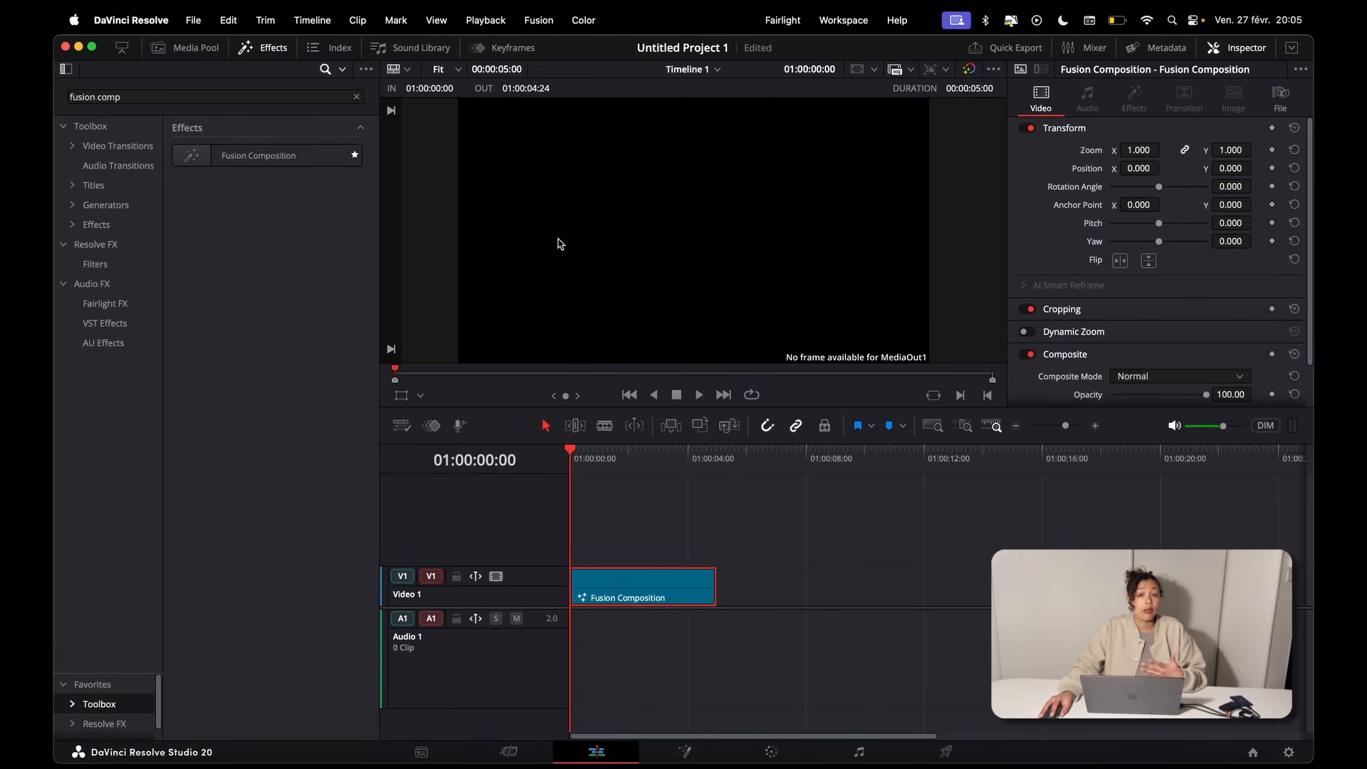
pyautogui.click(685, 750)
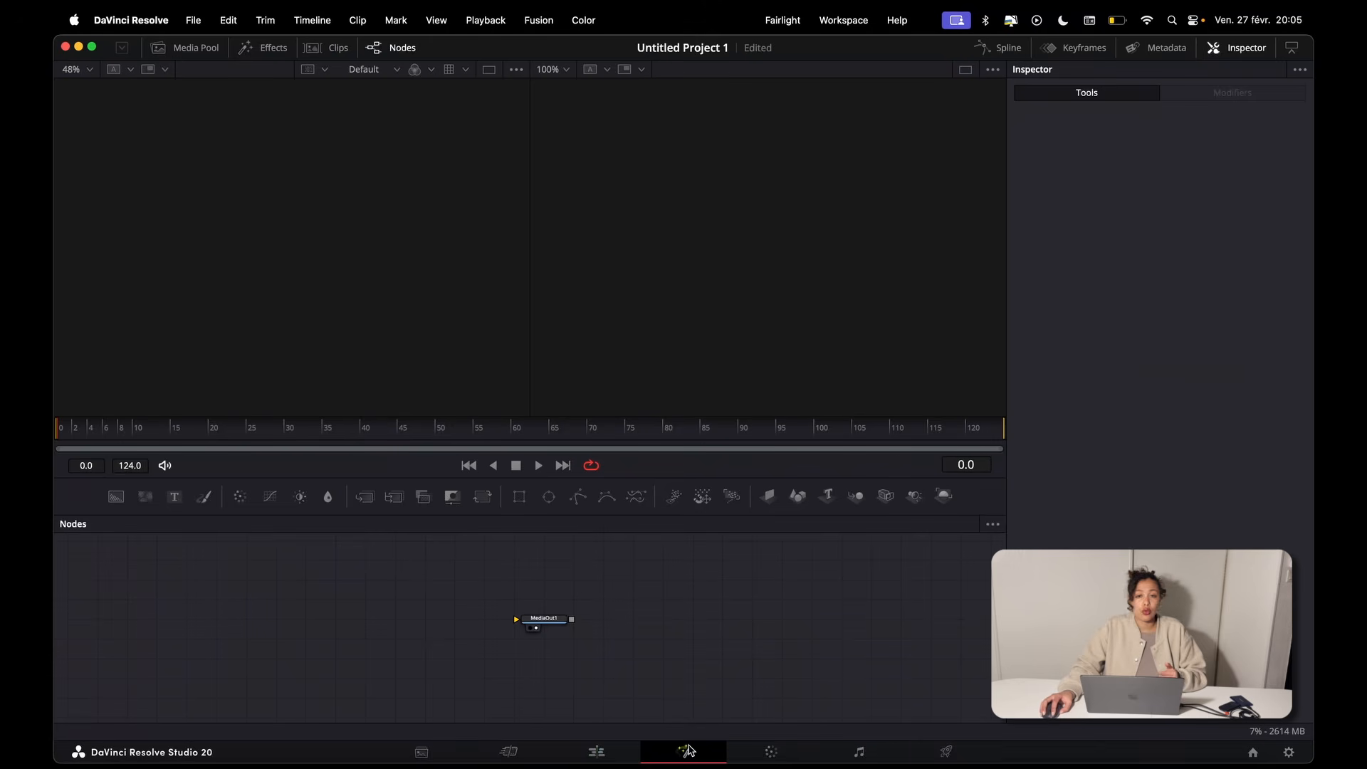
# Step: Add a Background node, set its solid color to pure red, and show it in the viewer zoomed out
pyautogui.click(116, 496)
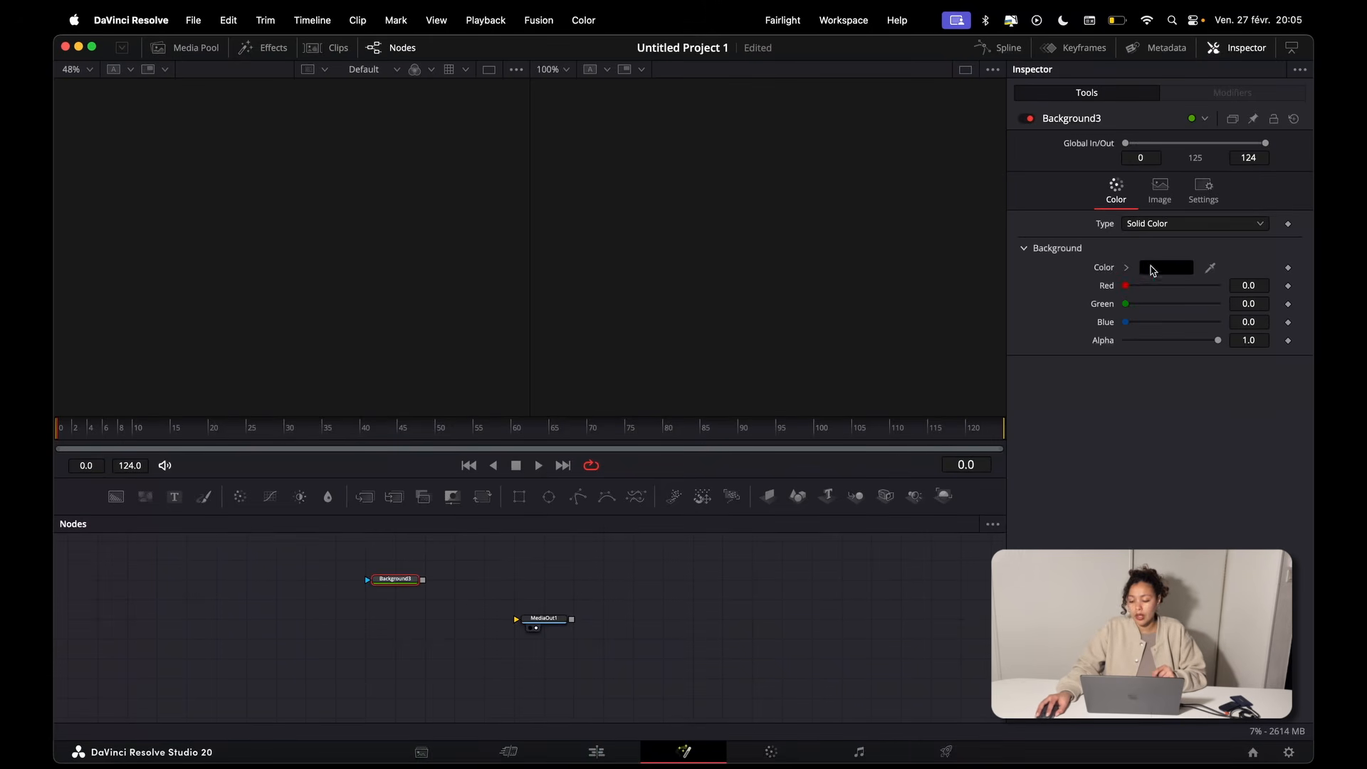
pyautogui.click(1126, 269)
pyautogui.click(1242, 282)
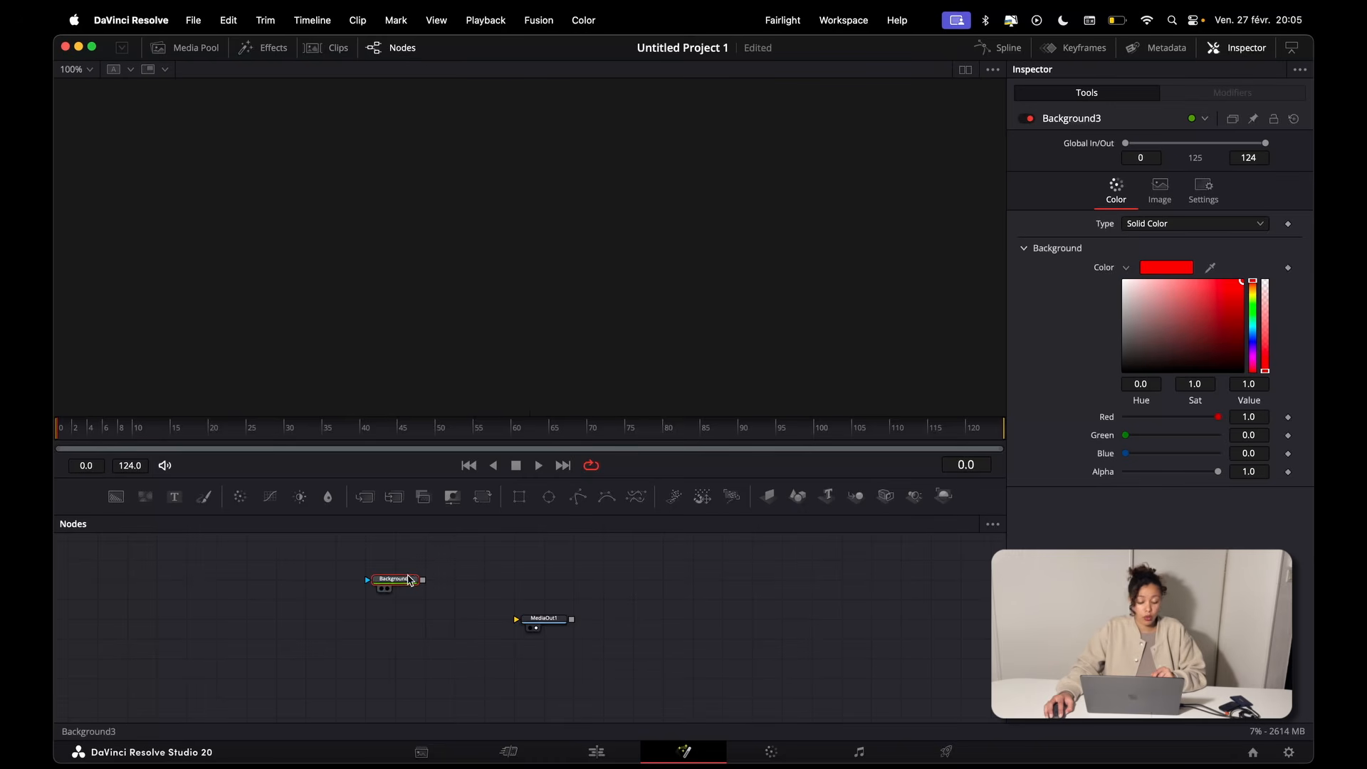
pyautogui.moveTo(408, 580); pyautogui.dragTo(478, 348)
pyautogui.scroll(-2, 480, 347)
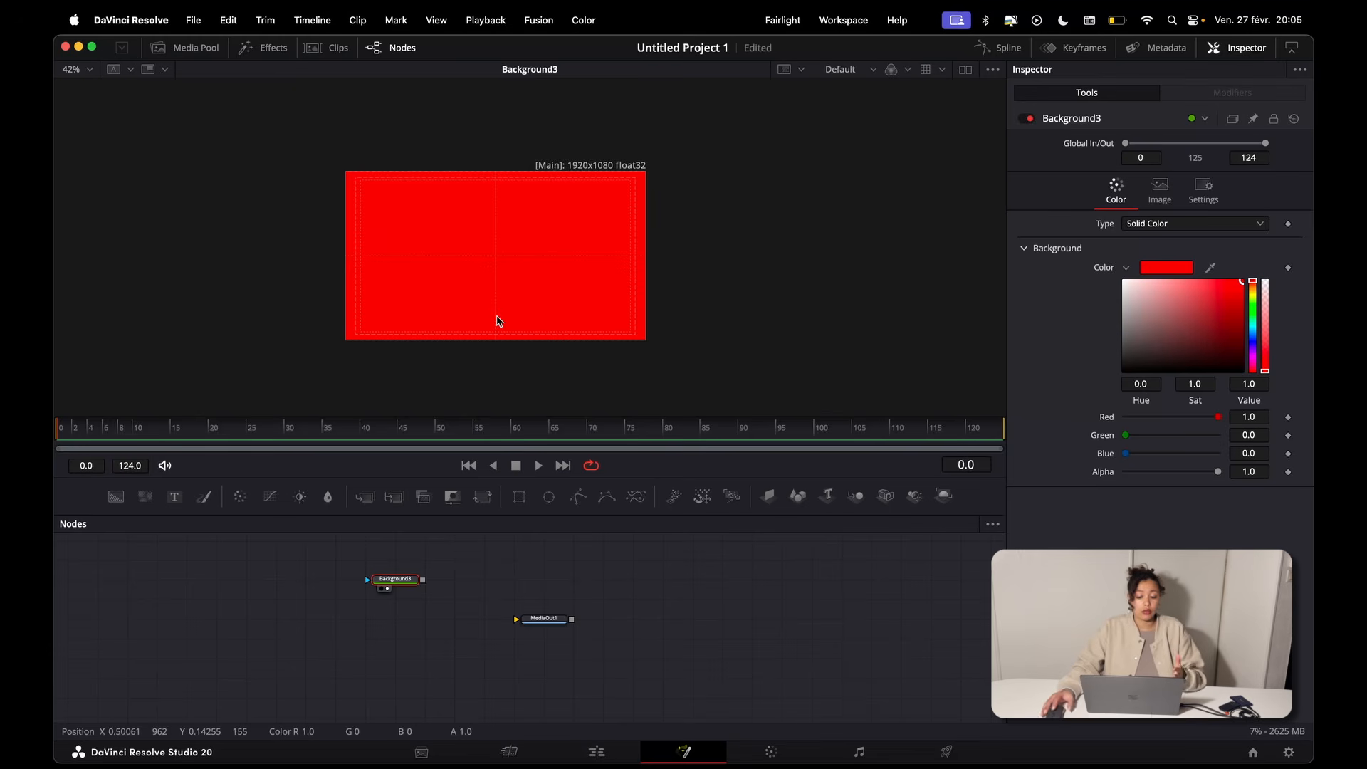
# Step: Connect the red Background node to MediaOut1, align it level with that node, and check the output on the Edit page
pyautogui.click(600, 750)
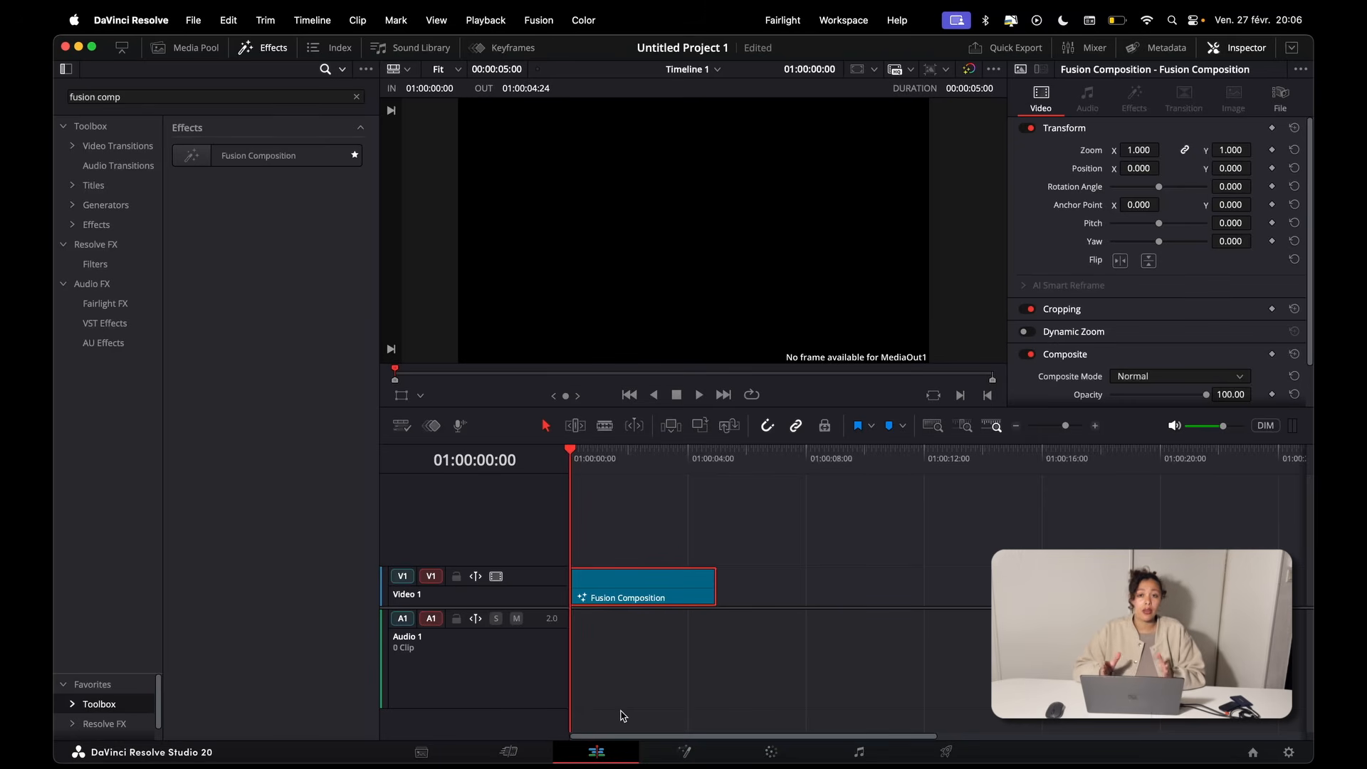
pyautogui.click(694, 745)
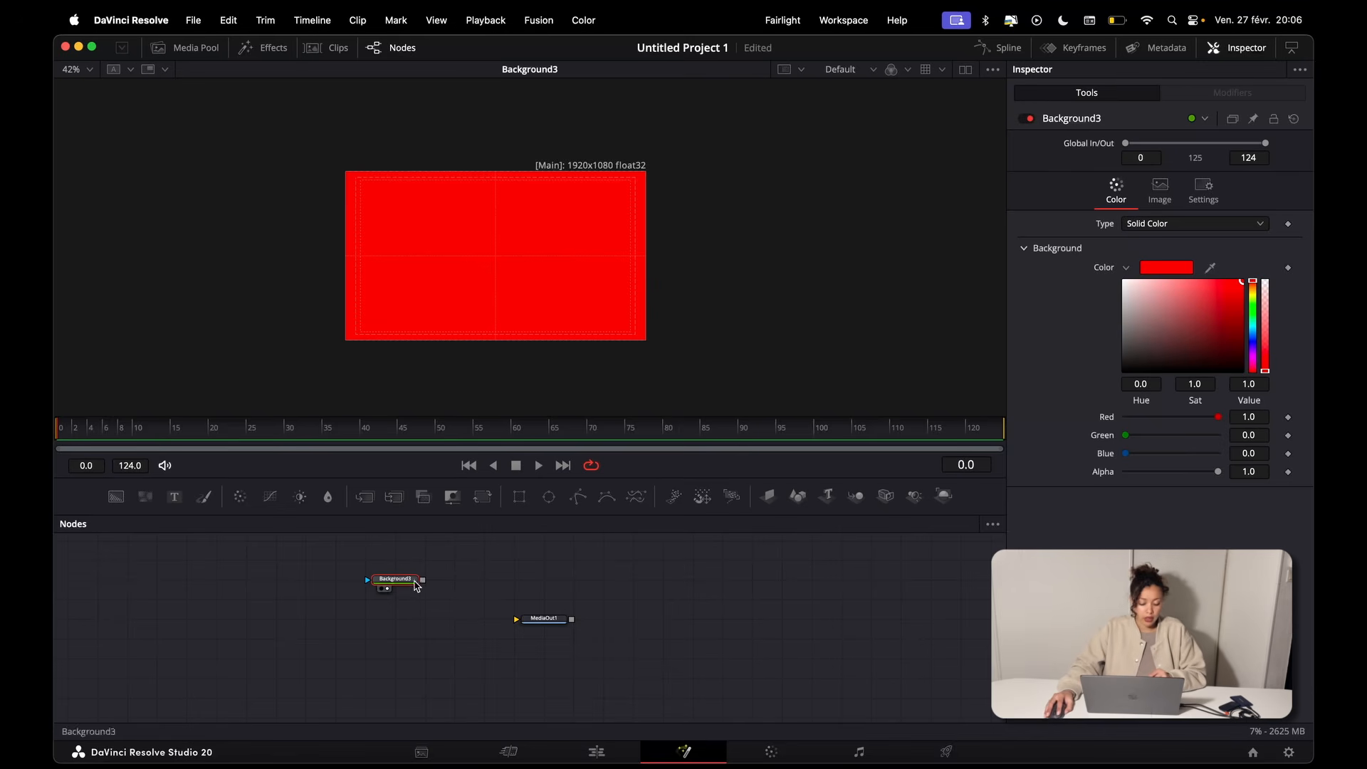
pyautogui.moveTo(423, 580); pyautogui.dragTo(549, 625)
pyautogui.moveTo(406, 580); pyautogui.dragTo(433, 618)
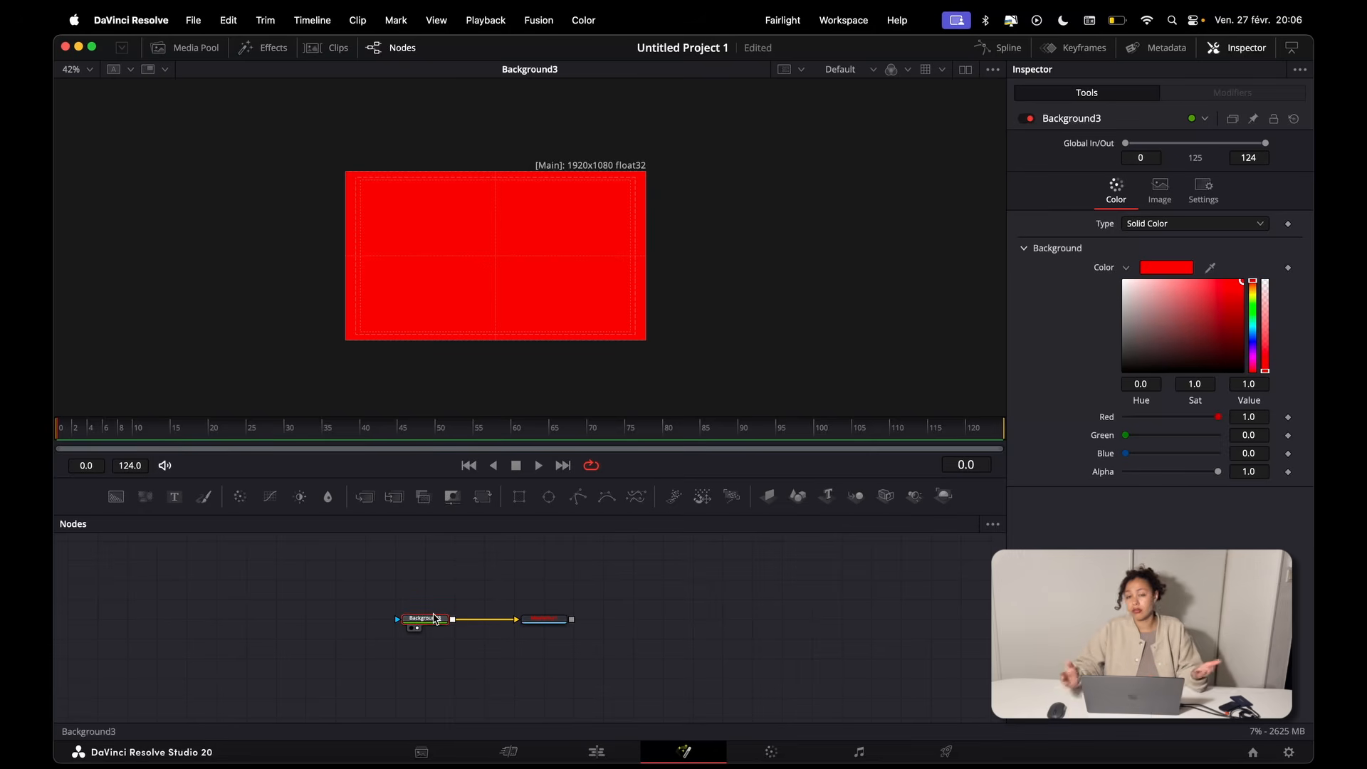
pyautogui.click(623, 751)
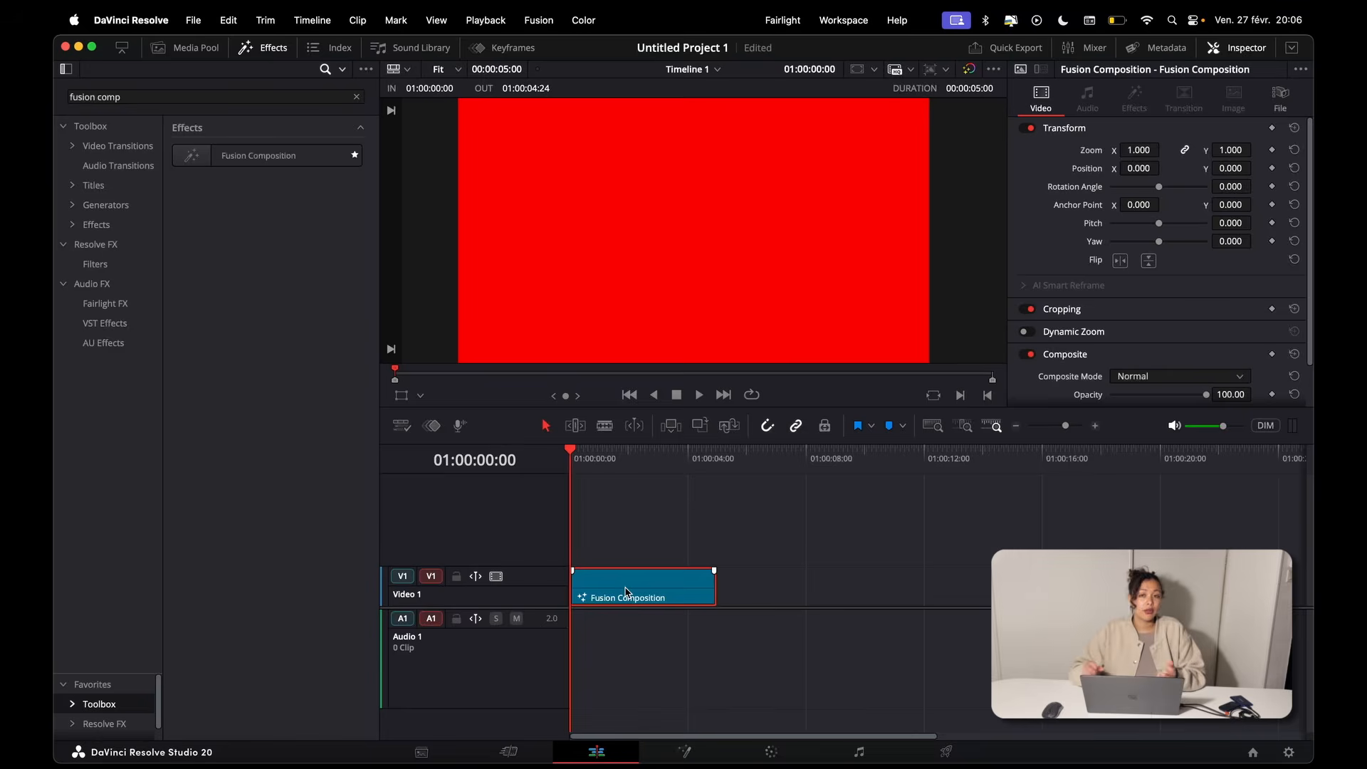
pyautogui.click(684, 752)
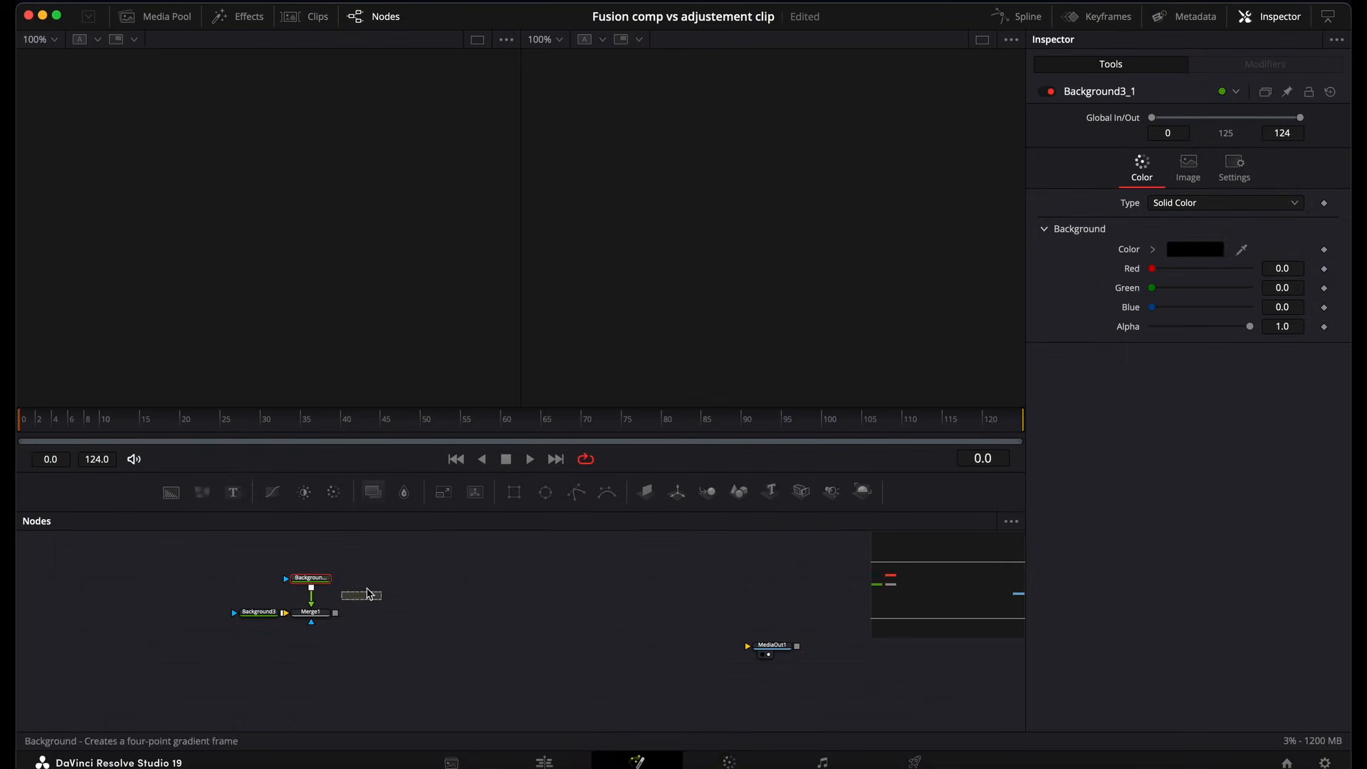
# Step: Merge the Google Play text node into the node chain directly below Merge2_11_1
pyautogui.moveTo(387, 579); pyautogui.dragTo(334, 613)
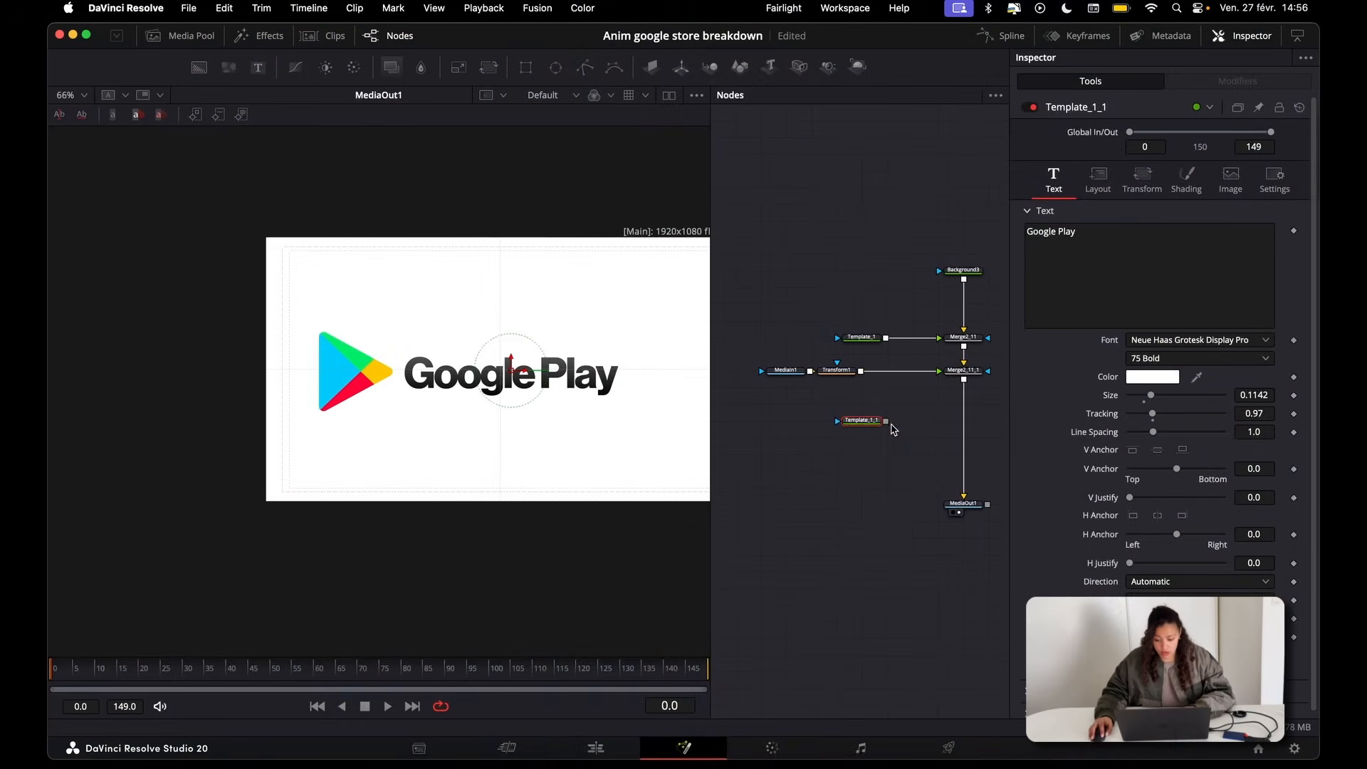
pyautogui.moveTo(886, 421); pyautogui.dragTo(963, 379)
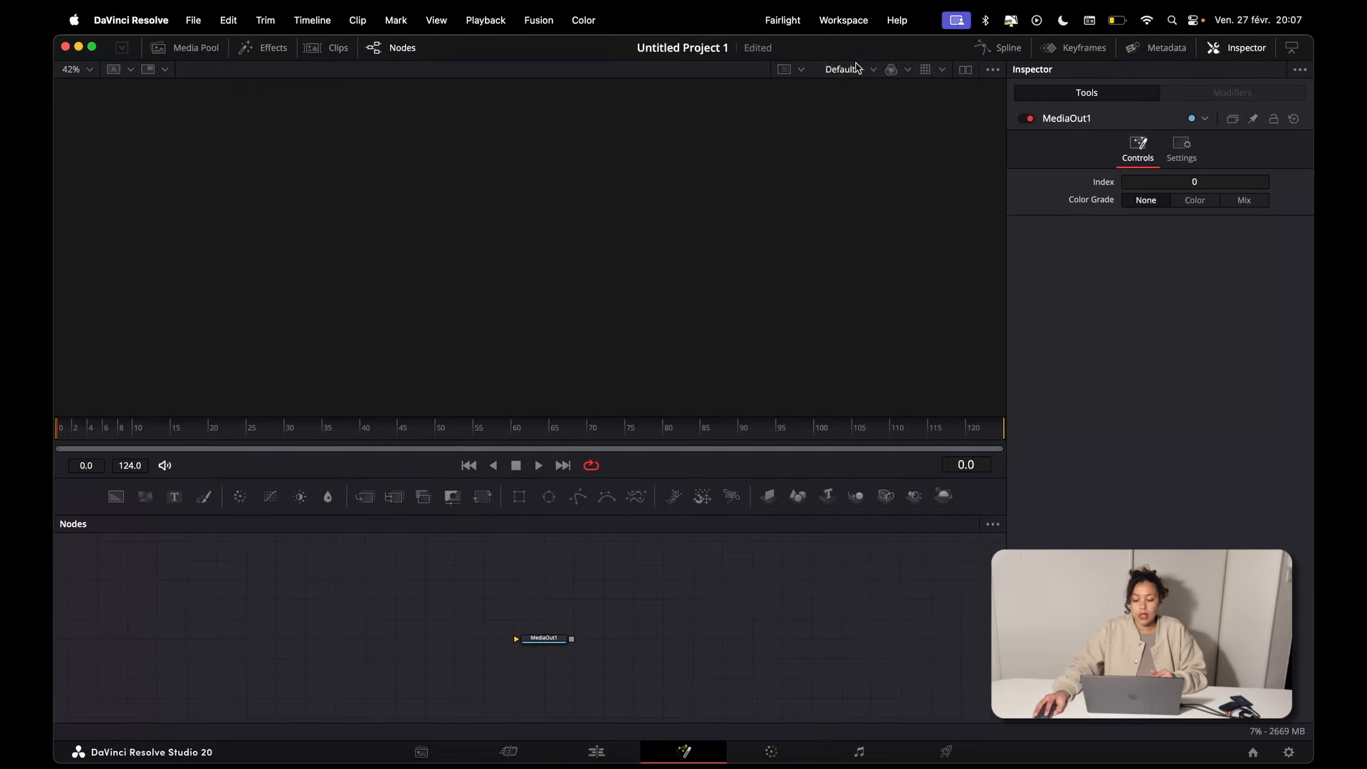
# Step: Apply the Mid Flow Fusion layout preset to the workspace
pyautogui.click(842, 20)
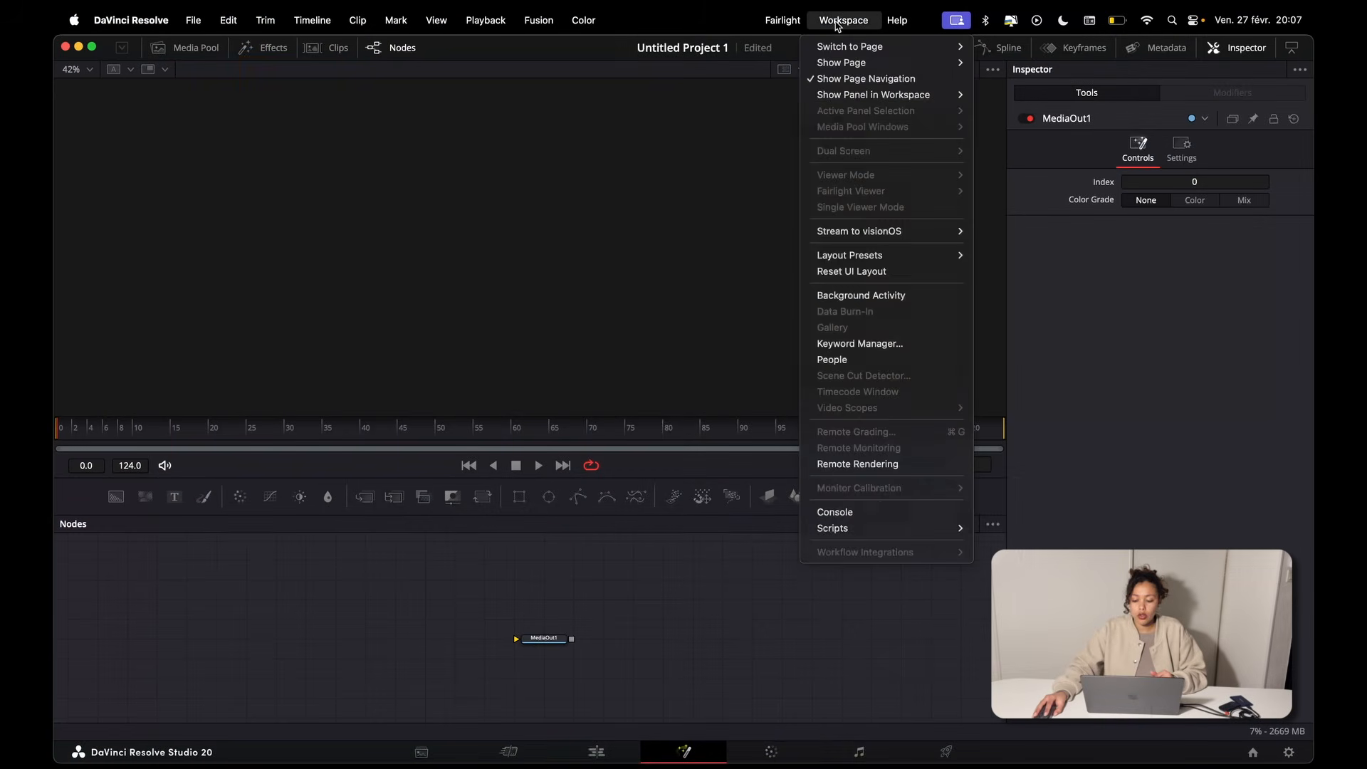
pyautogui.moveTo(942, 254)
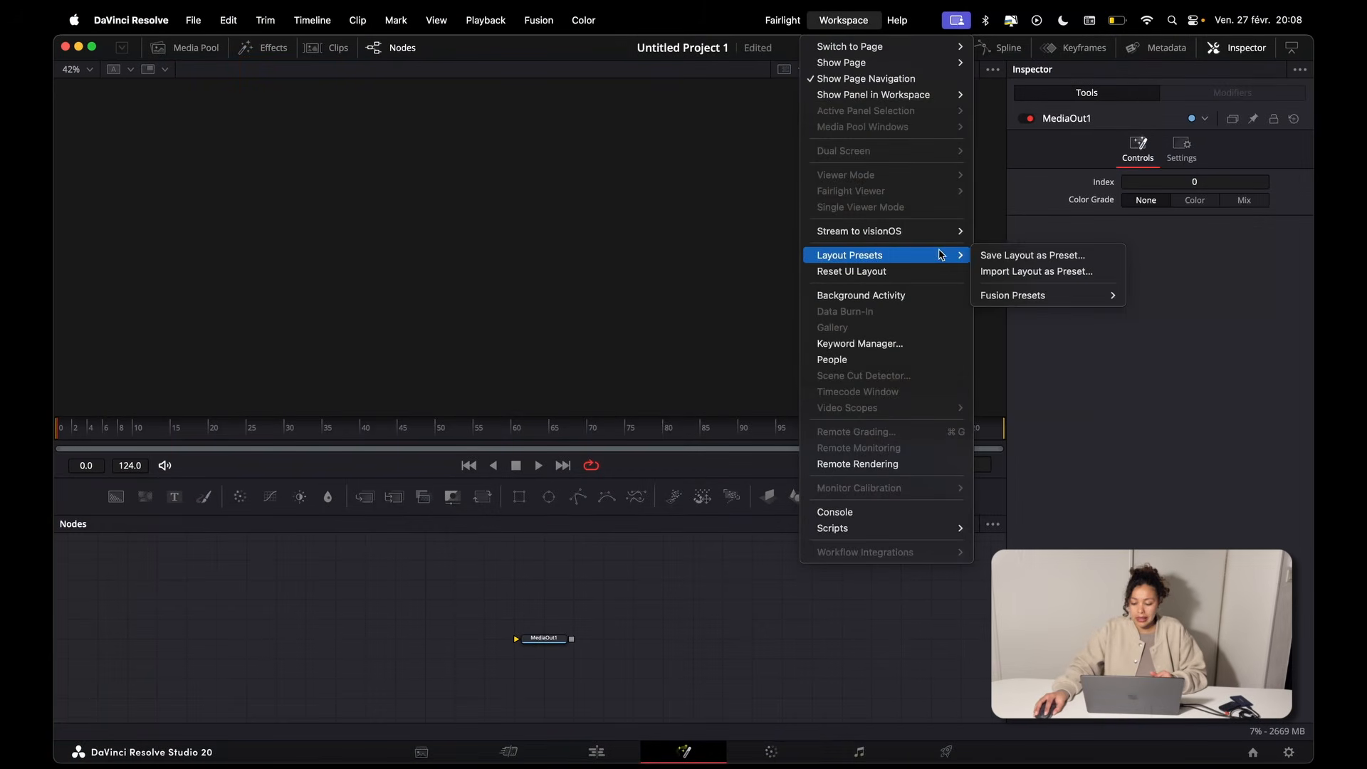
pyautogui.moveTo(1033, 299)
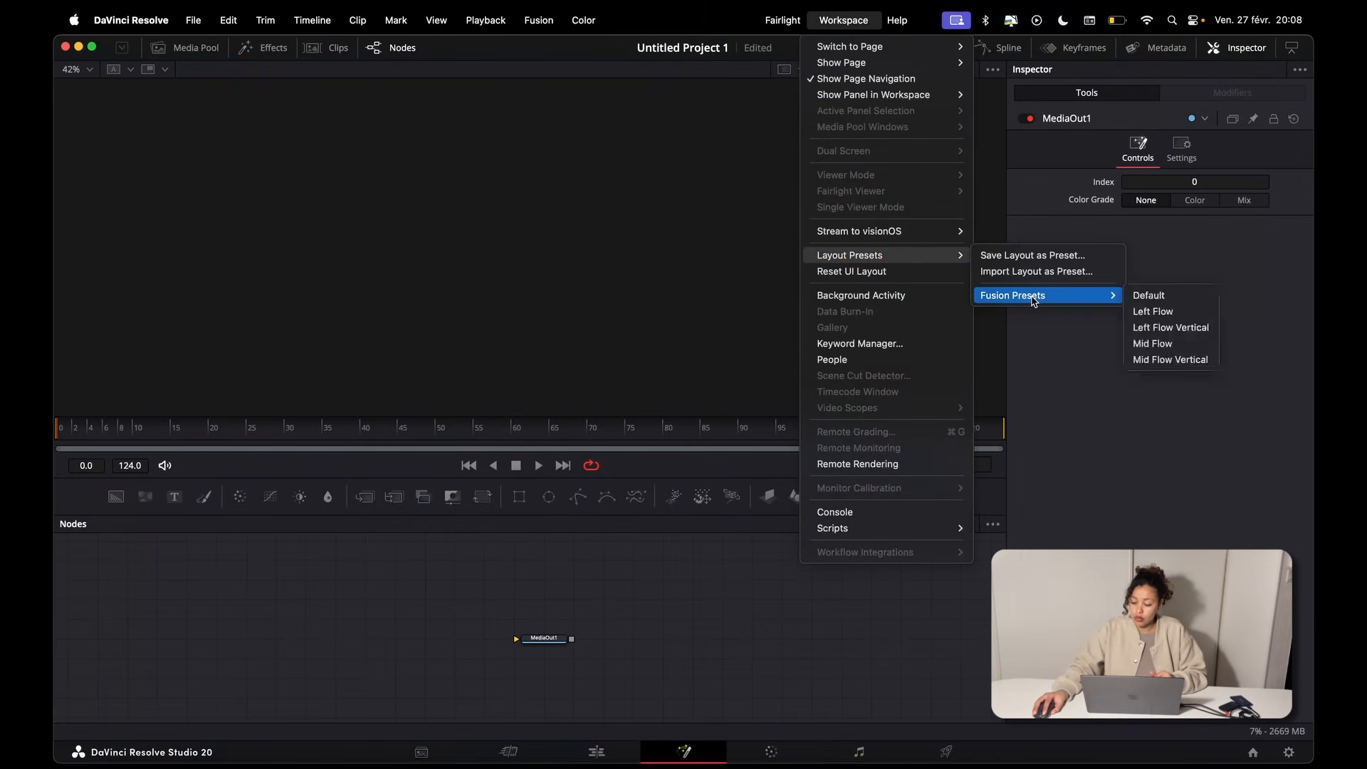
pyautogui.click(1163, 347)
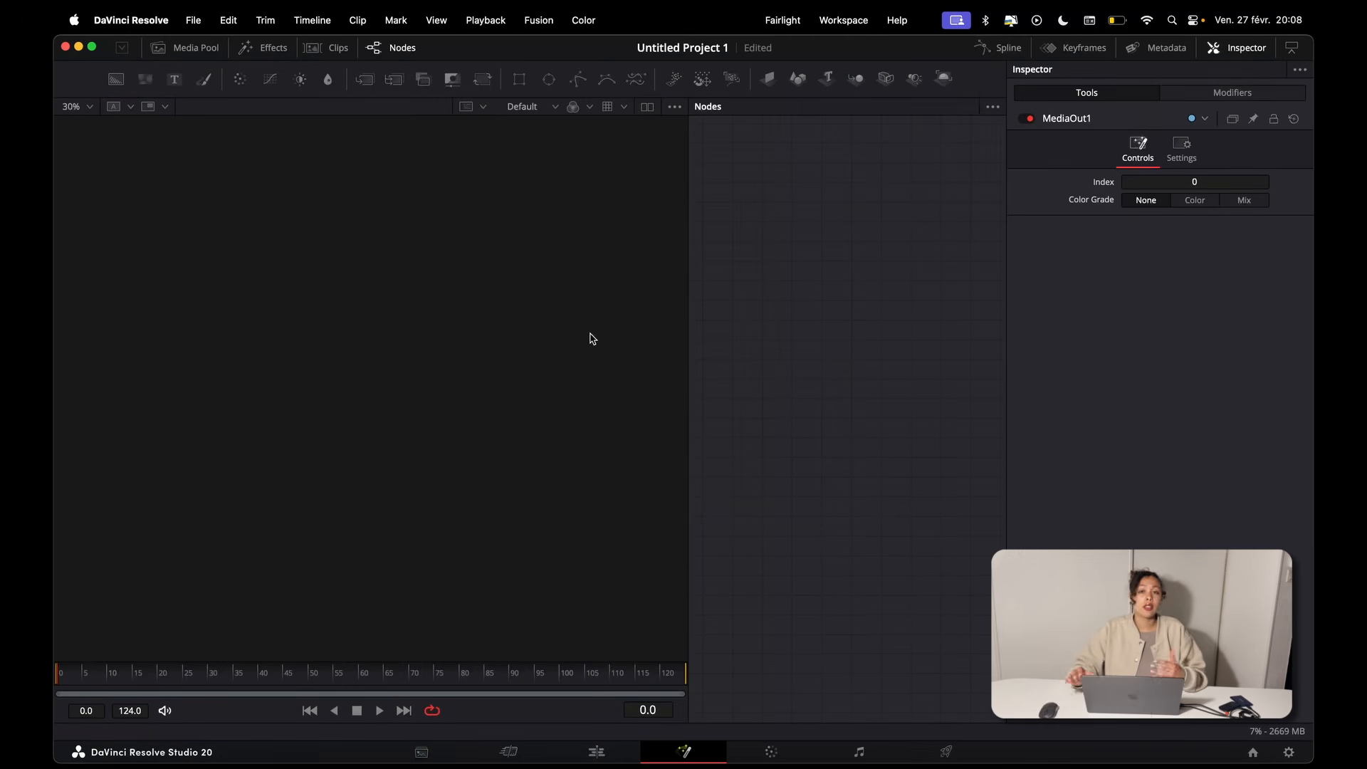
# Step: Widen the node graph area beside the viewer and move the MediaOut1 node down to the lower middle of the graph
pyautogui.moveTo(686, 296); pyautogui.dragTo(442, 305)
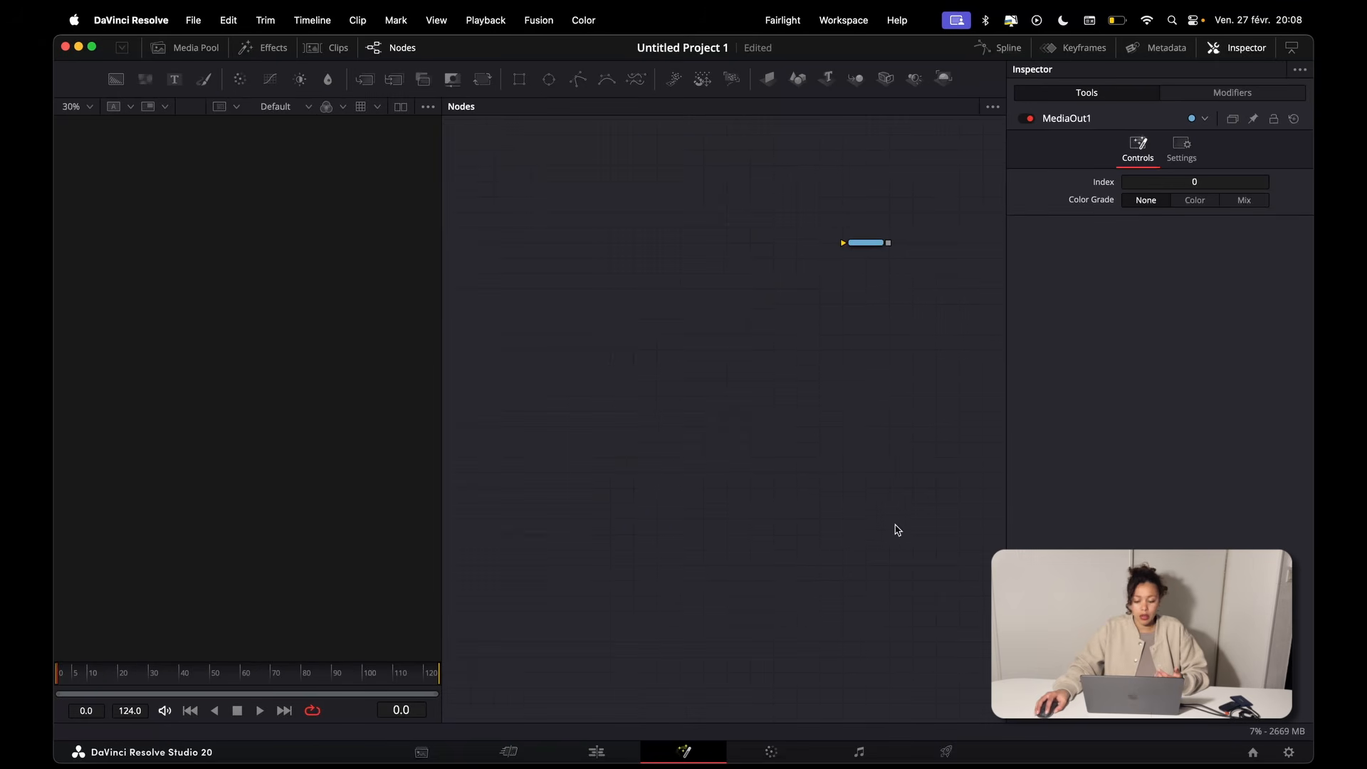
pyautogui.moveTo(868, 243); pyautogui.dragTo(706, 598)
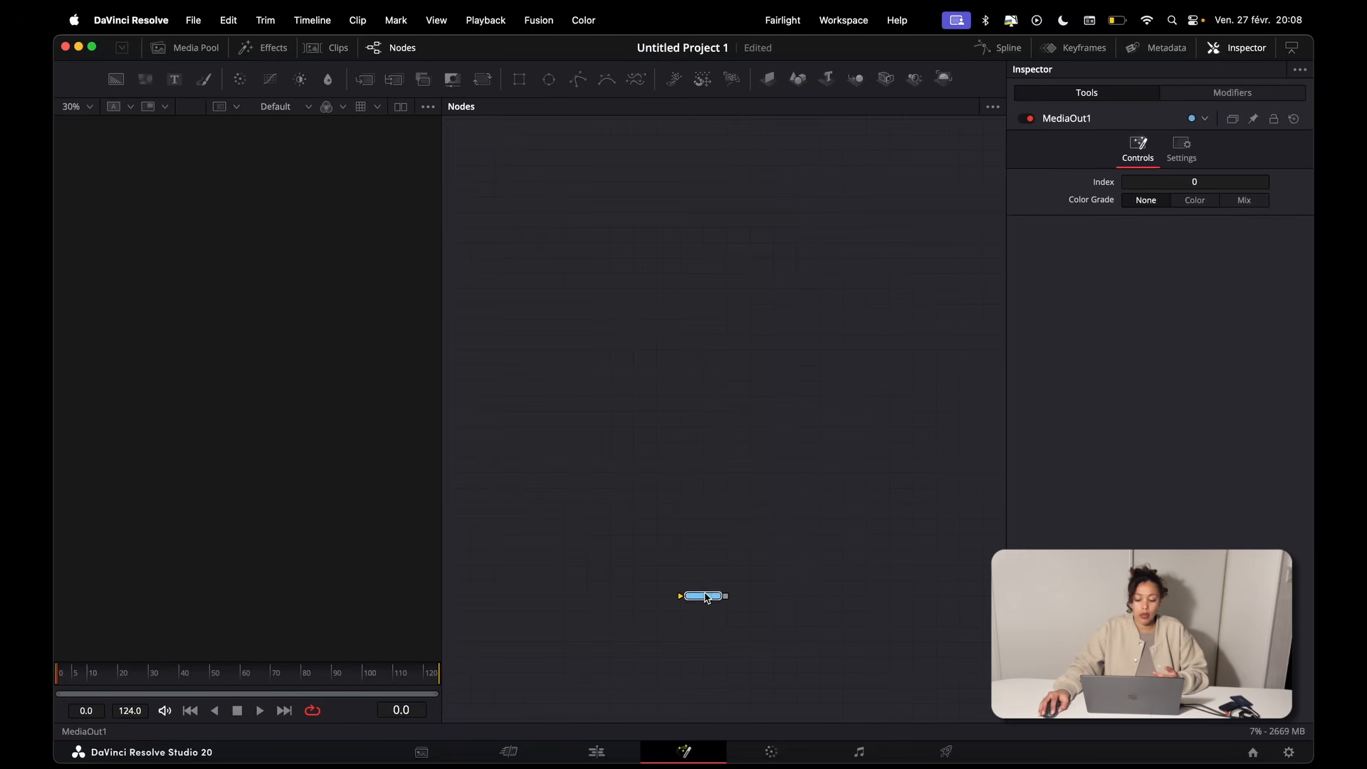
pyautogui.moveTo(686, 138); pyautogui.dragTo(706, 585)
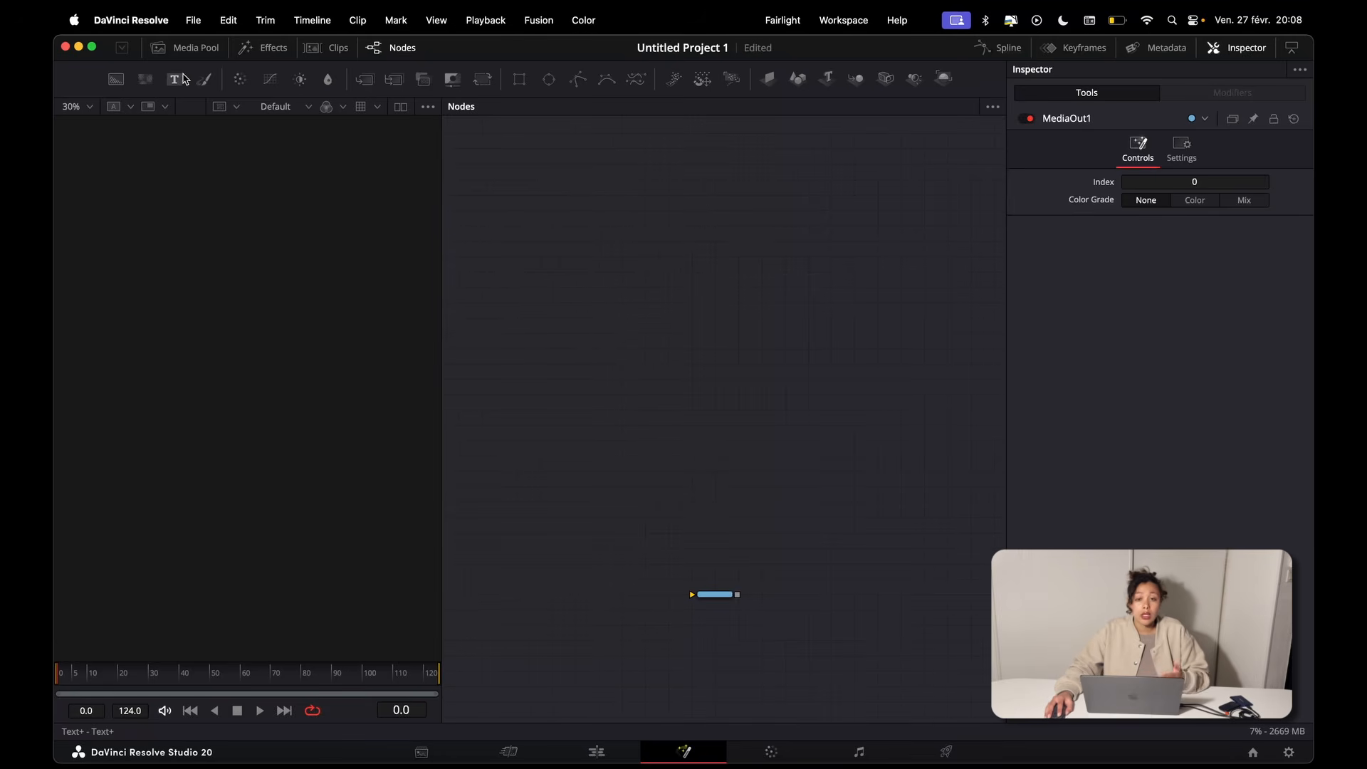
# Step: Look through the media pool and the effects library on the Fusion page, and close the effects library
pyautogui.click(188, 50)
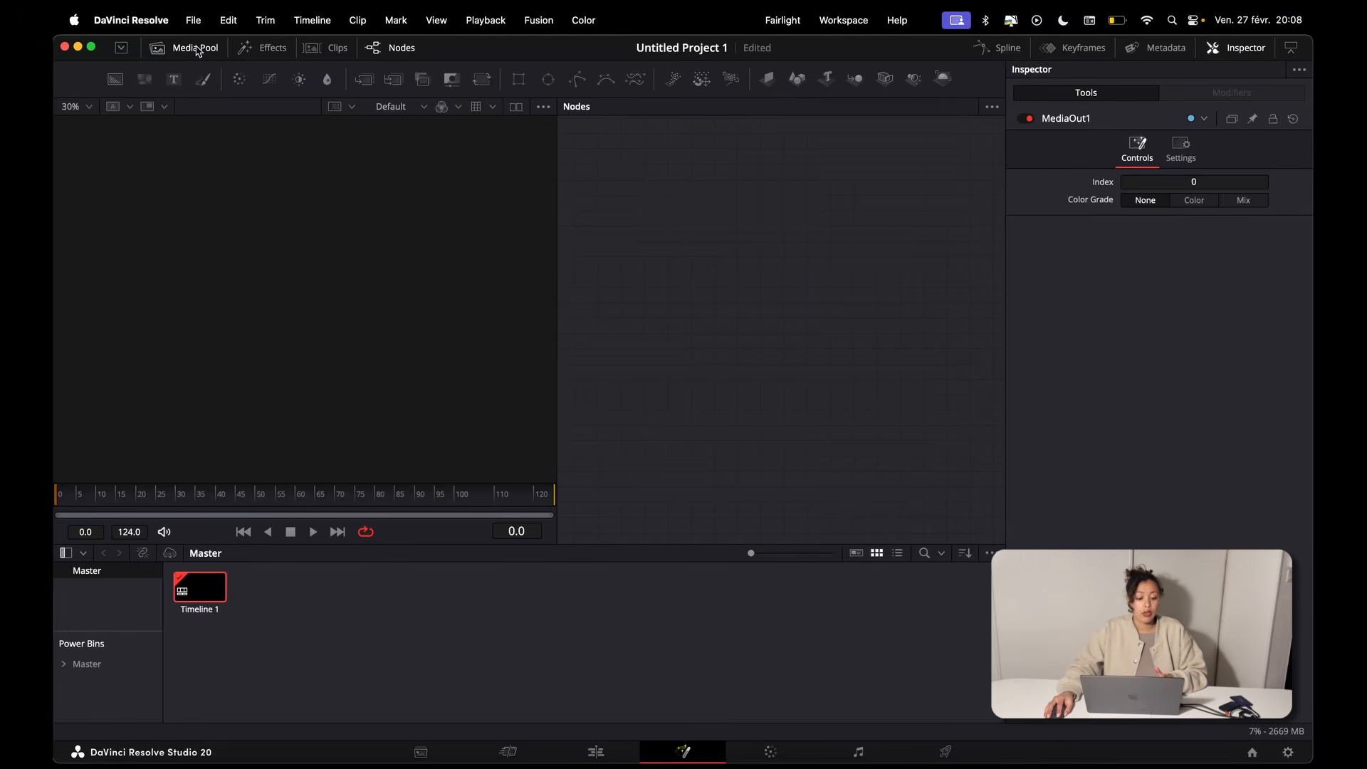
pyautogui.click(247, 51)
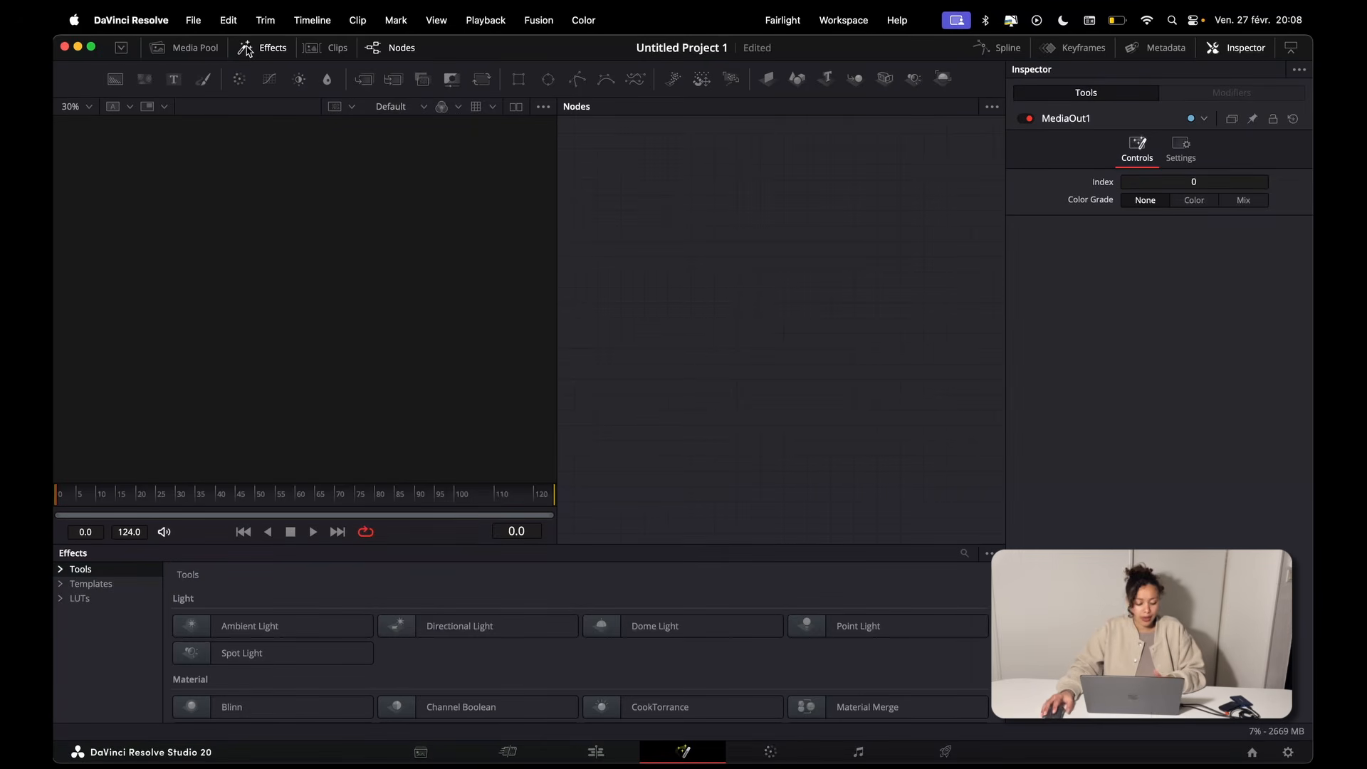
pyautogui.click(288, 49)
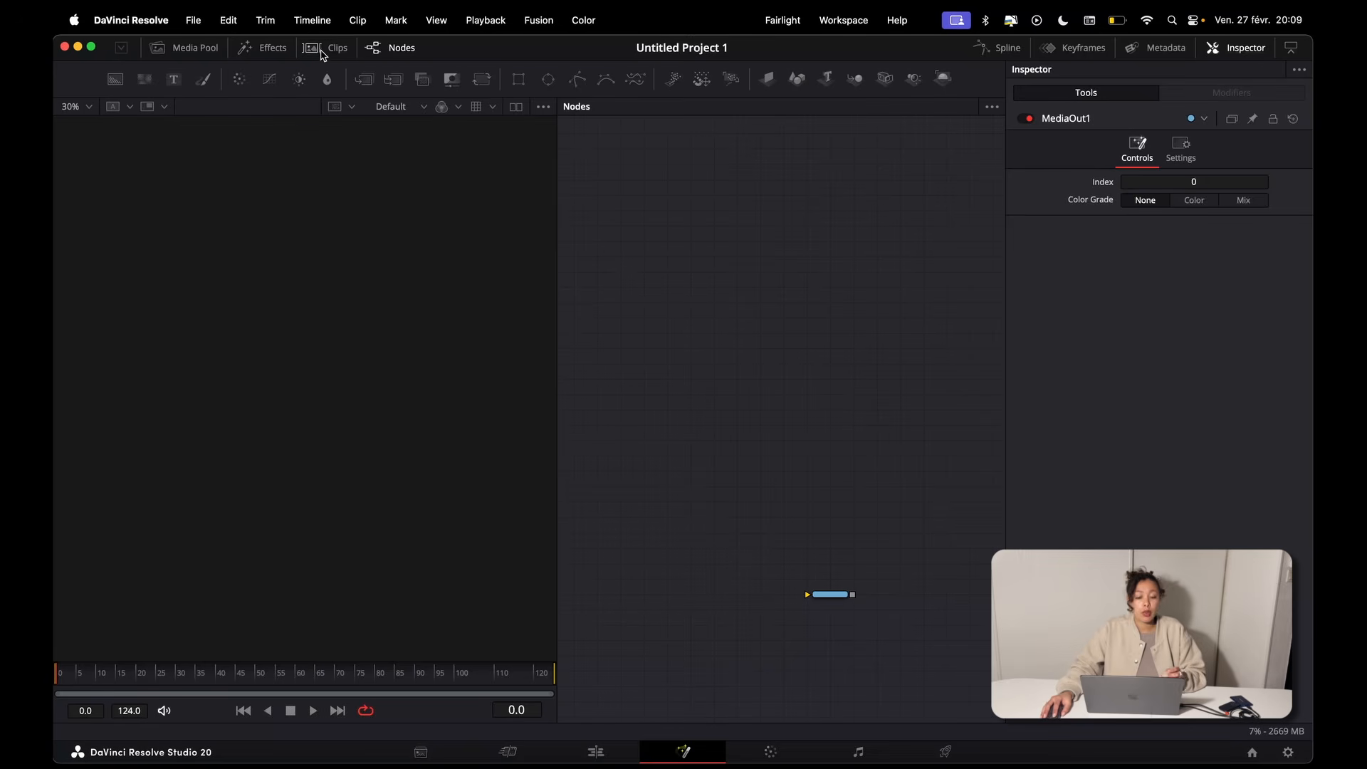
# Step: Hide and redisplay the node graph several times, leaving it shown
pyautogui.click(390, 53)
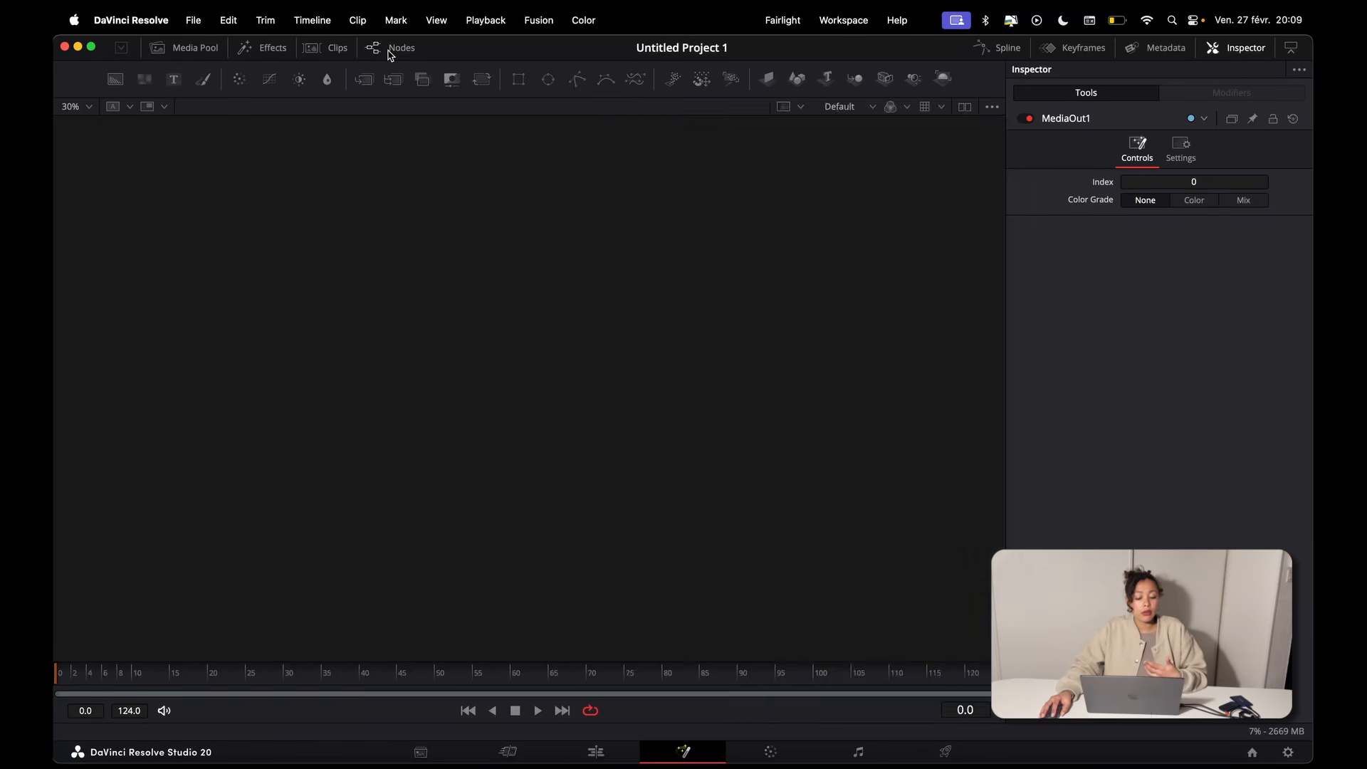
pyautogui.click(390, 52)
pyautogui.click(390, 52)
pyautogui.click(390, 53)
pyautogui.click(390, 52)
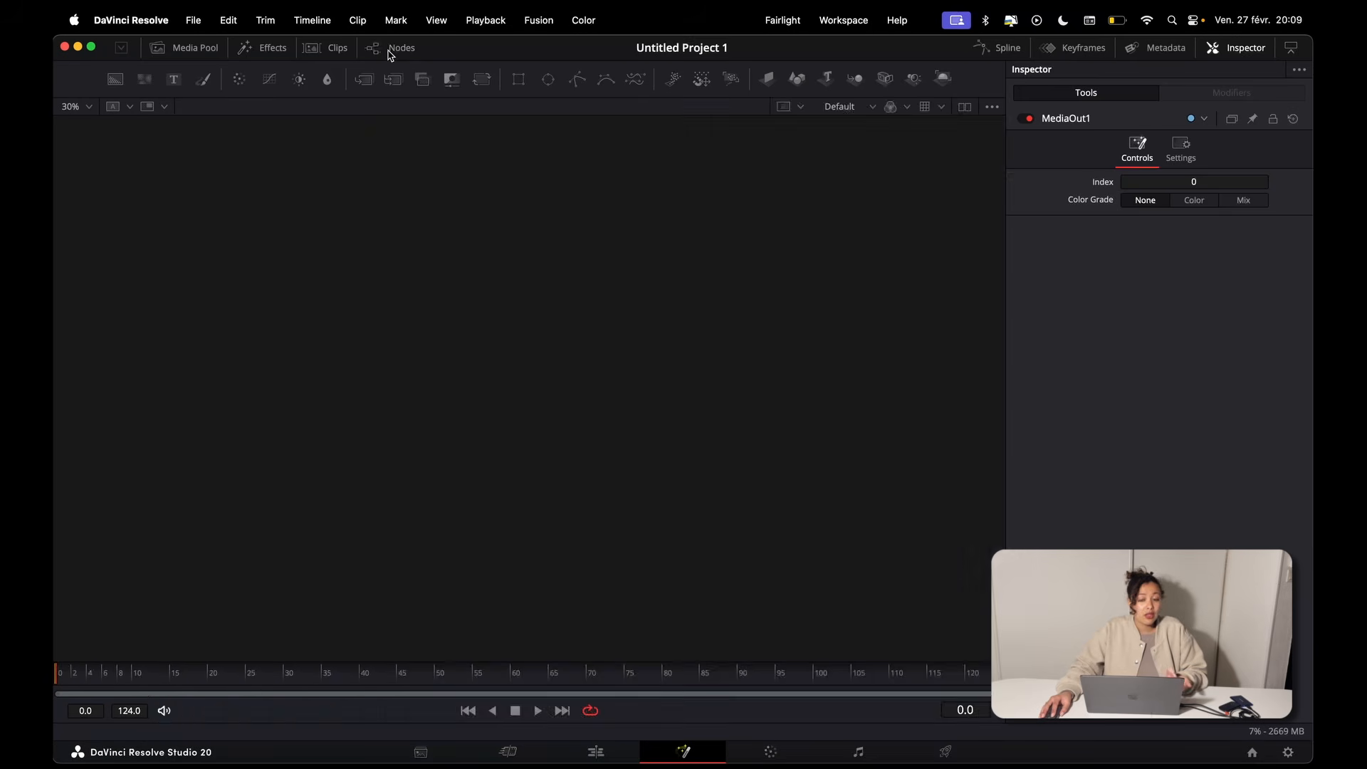
pyautogui.click(390, 52)
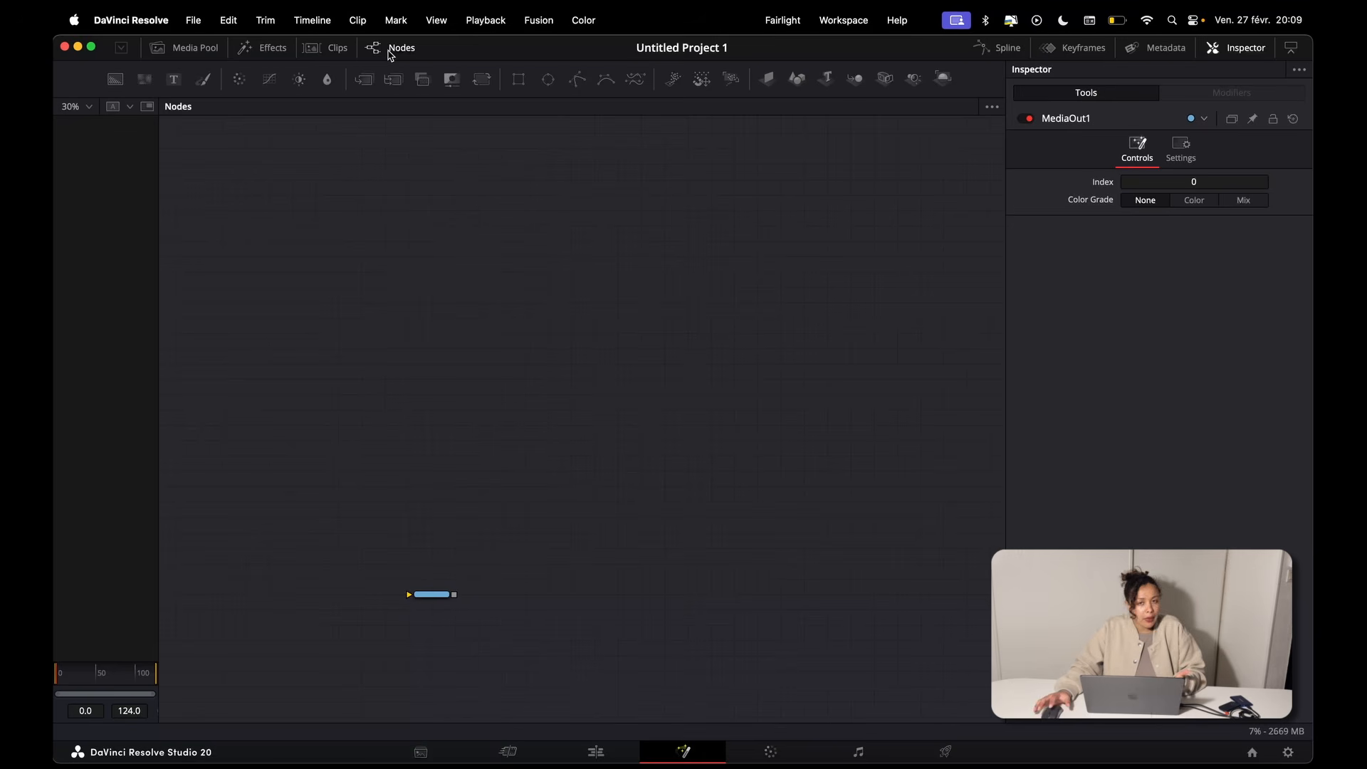
# Step: Toggle the node graph's visibility off and on twice, ending with the graph displayed beside the viewer
pyautogui.click(390, 51)
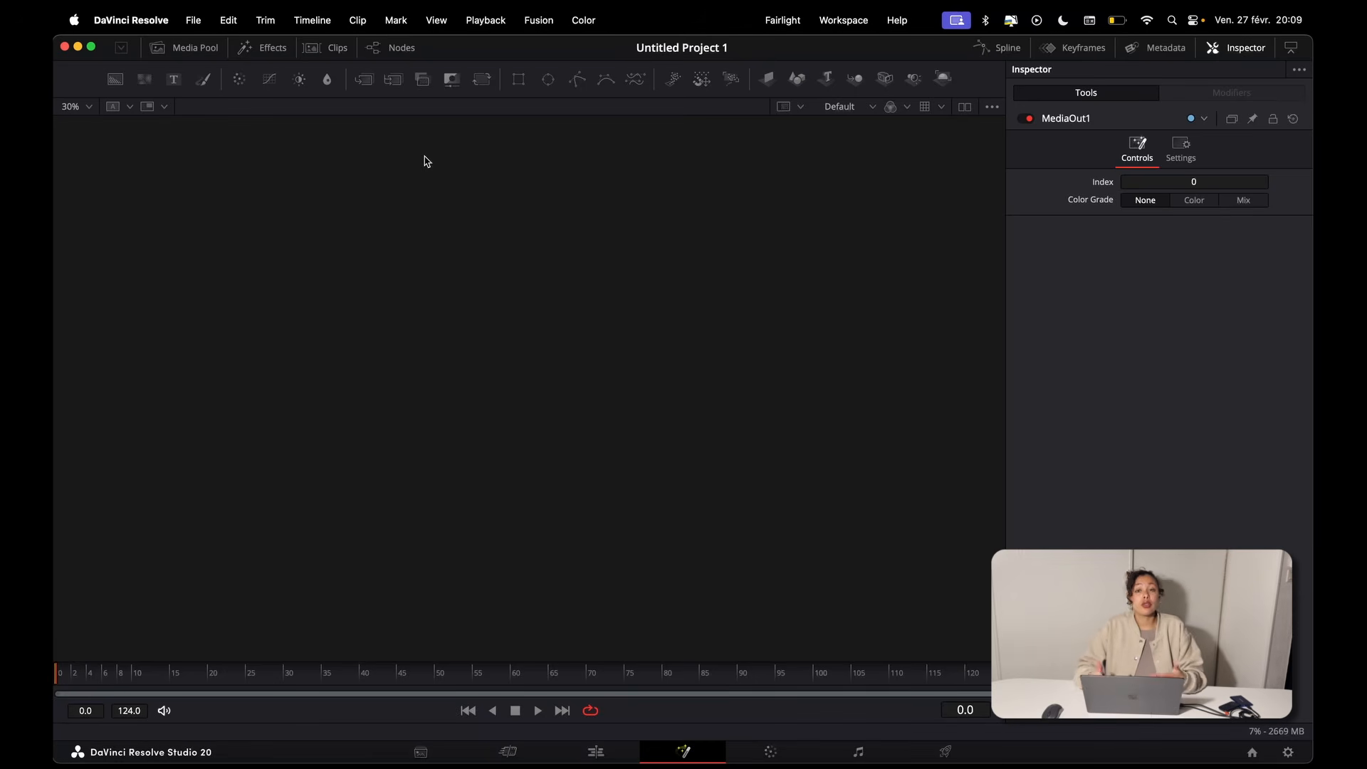
pyautogui.click(398, 48)
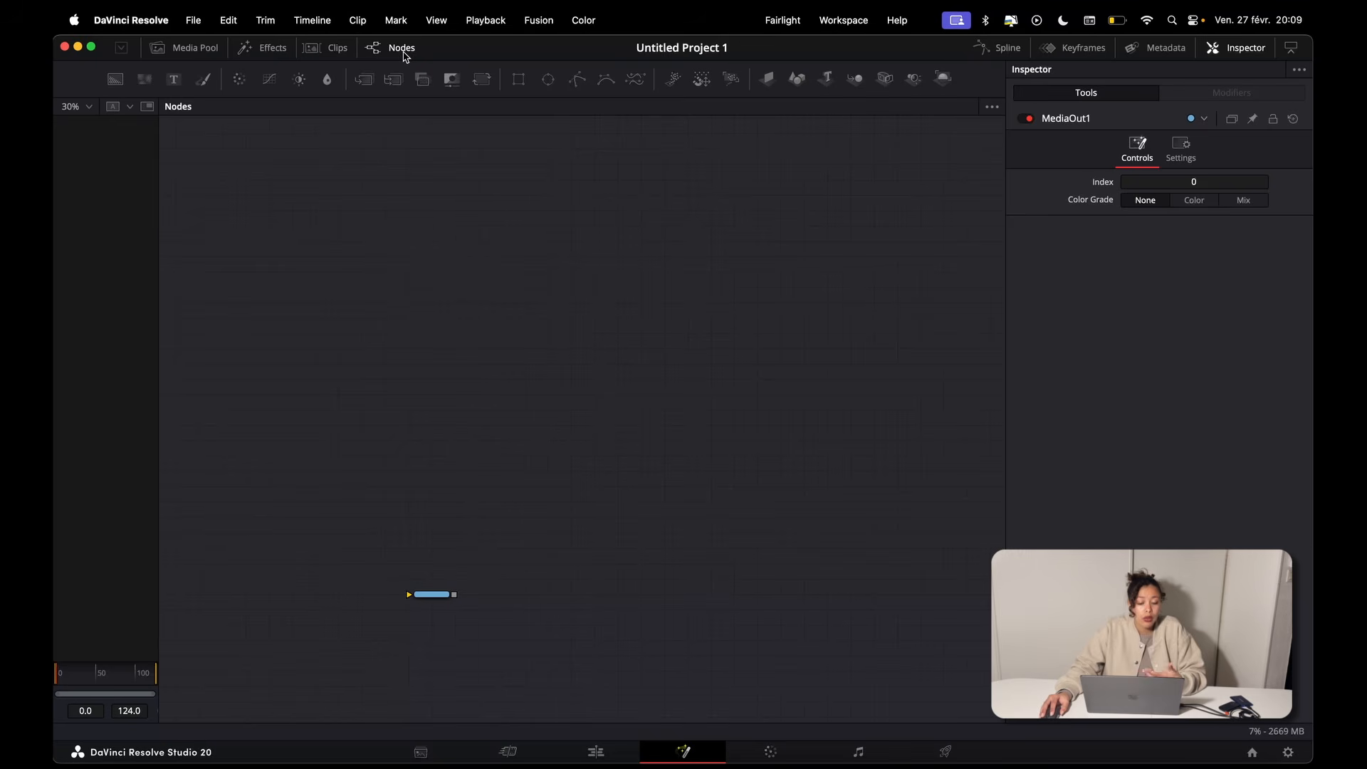
pyautogui.click(403, 51)
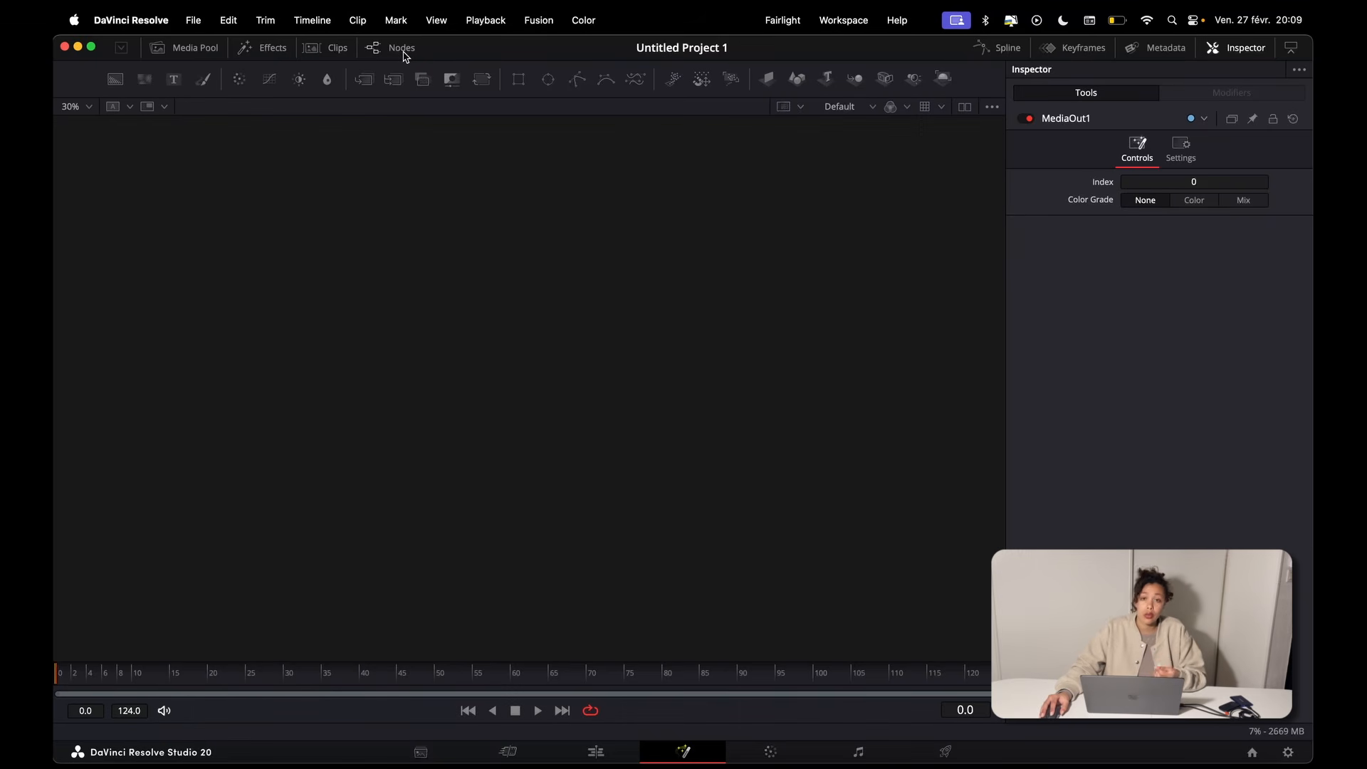
pyautogui.click(403, 50)
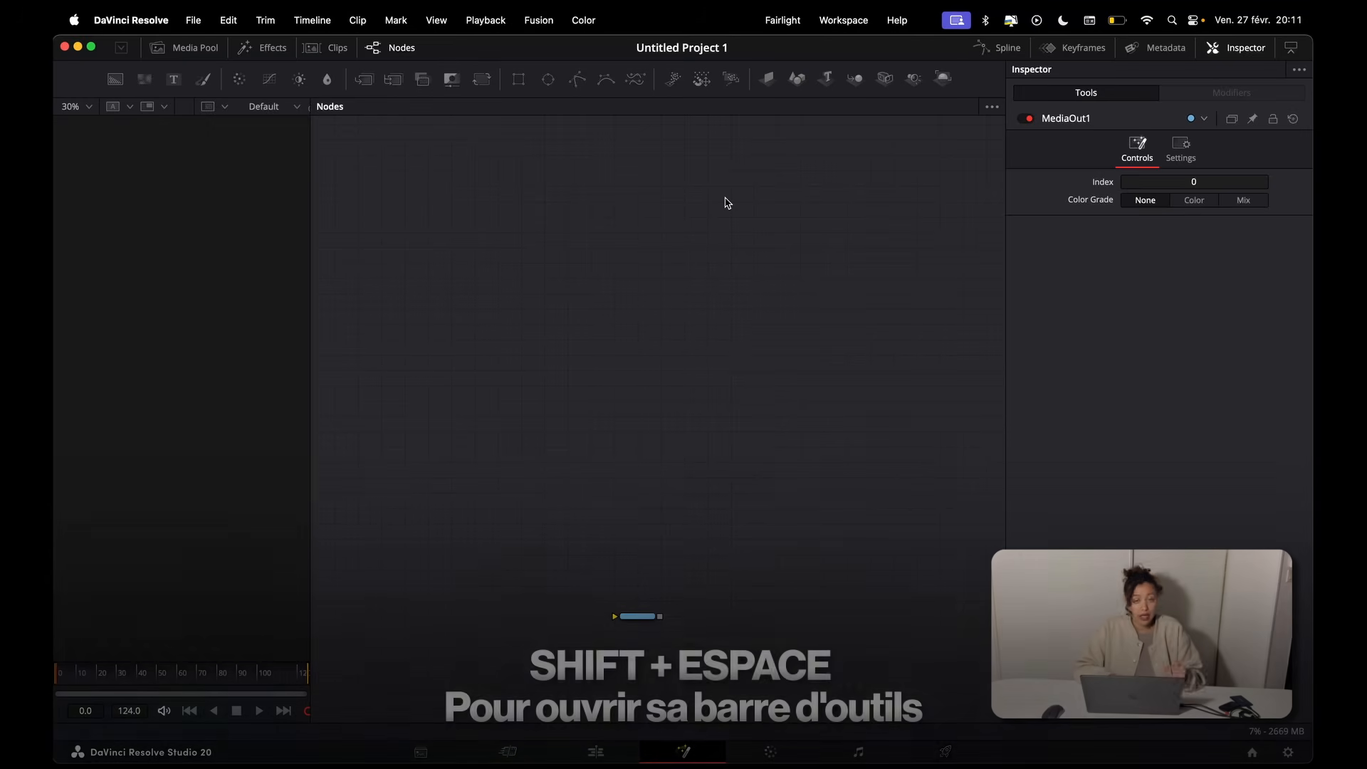
# Step: Open the tool selector, search for "tran" and add the matching tool to the node graph
pyautogui.hotkey('shift', 'space')
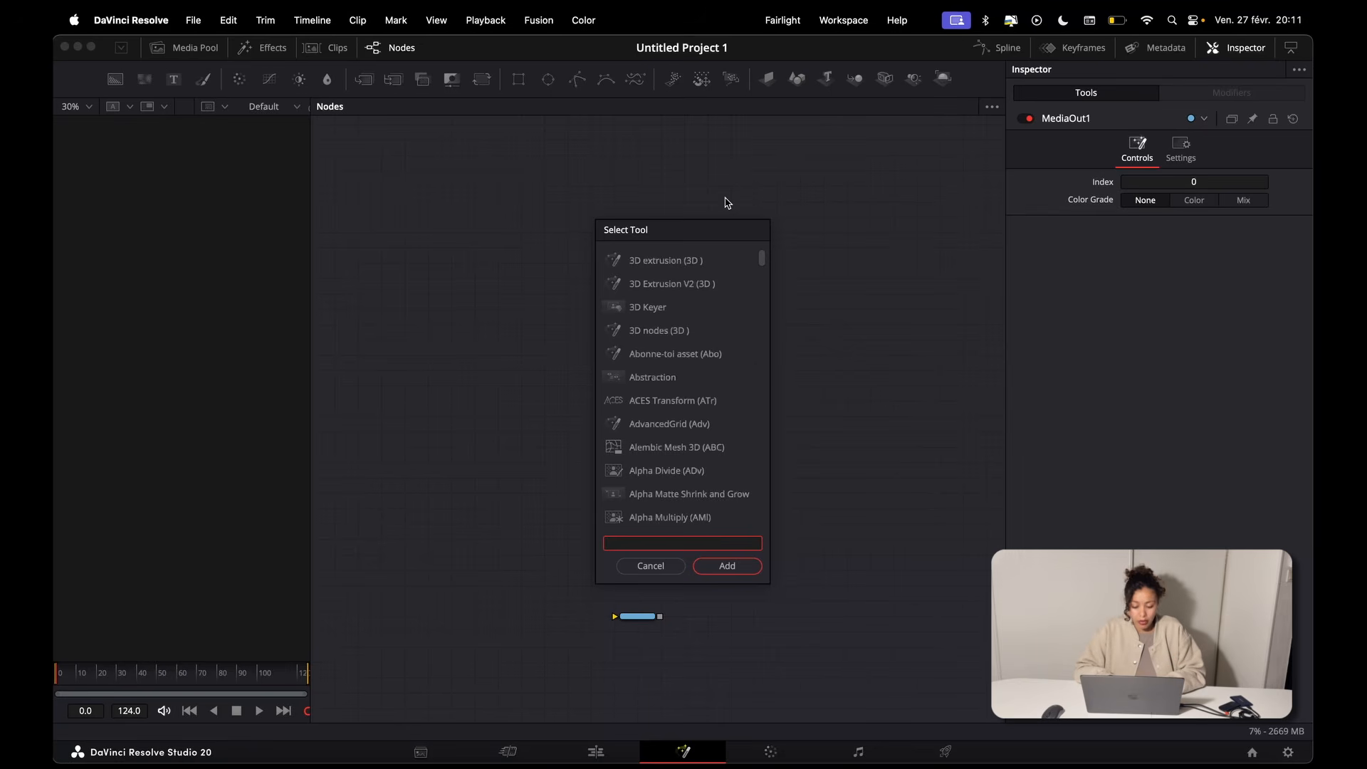
pyautogui.write('tran')
pyautogui.press('Return')
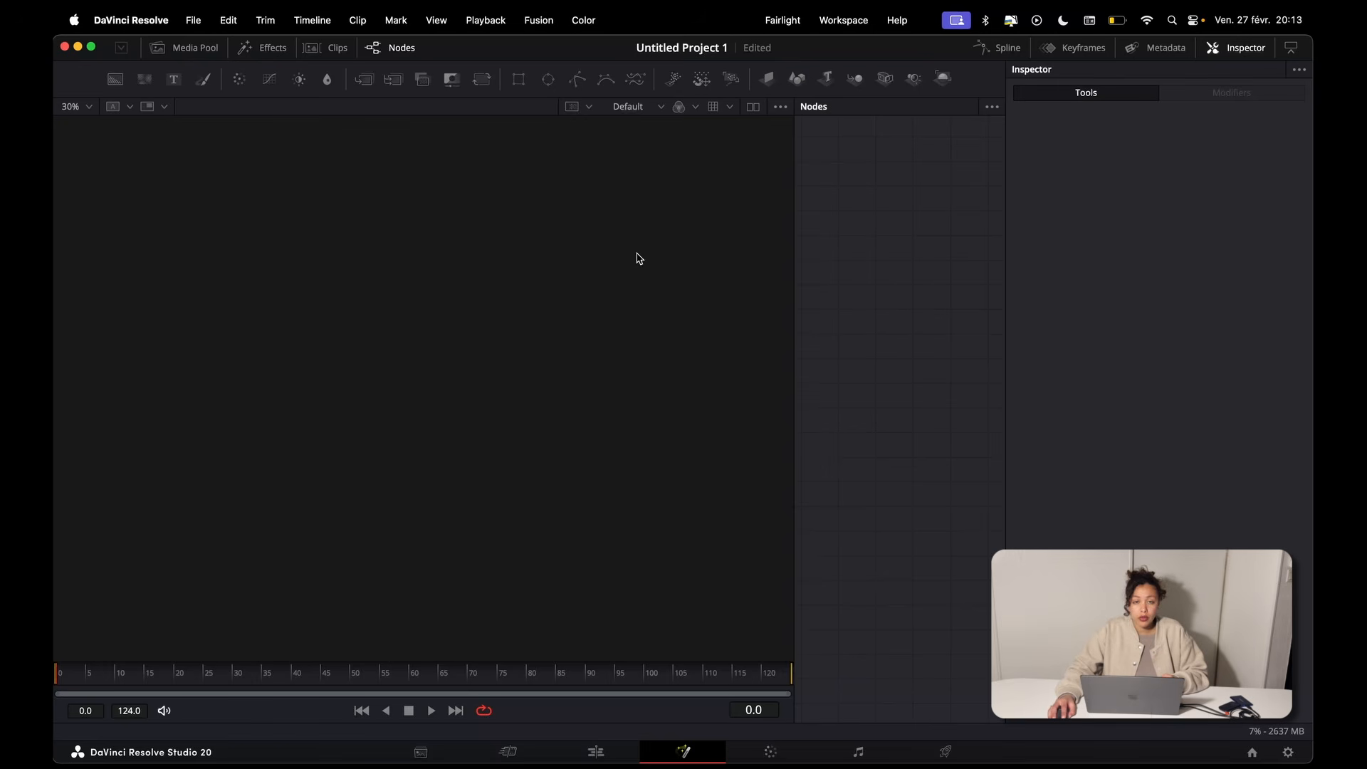
# Step: Split the viewer into two side-by-side viewers and add a Background node in the upper part of the node graph
pyautogui.click(751, 107)
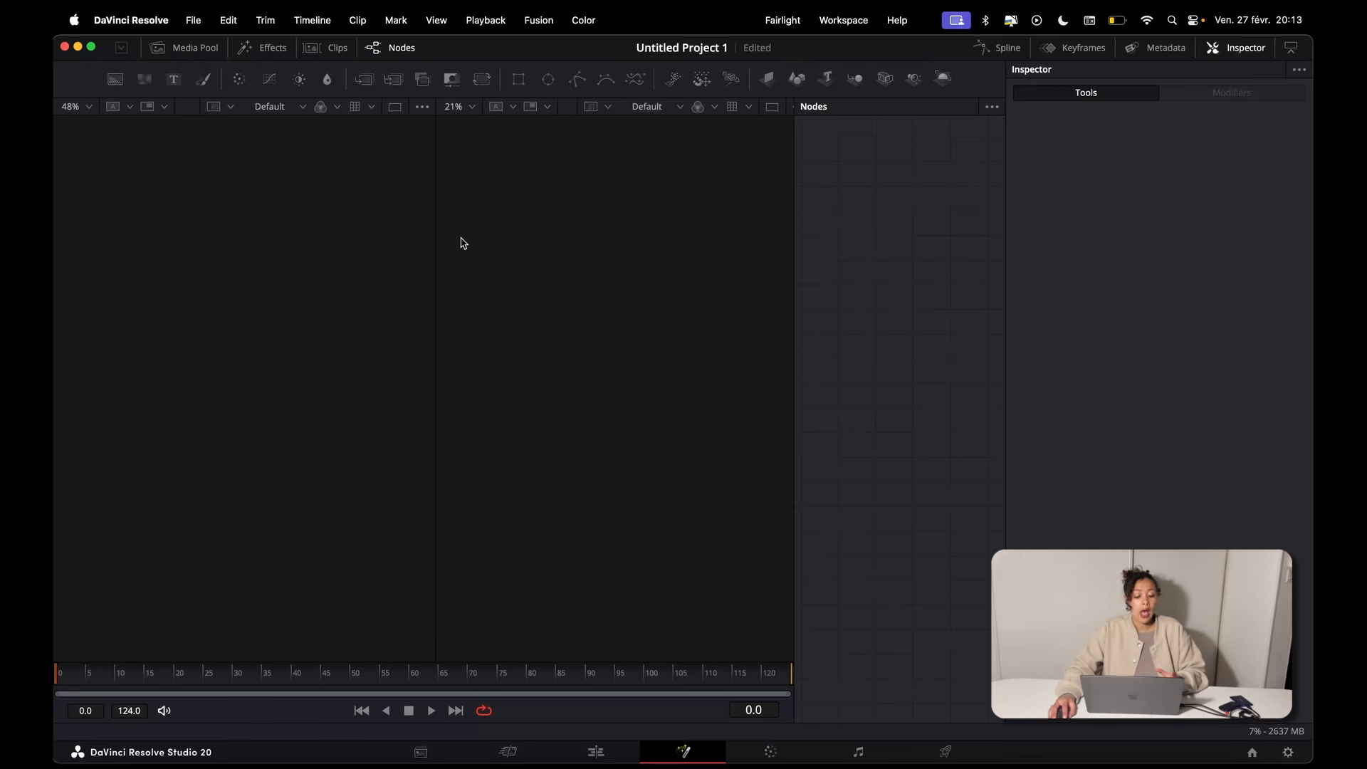
pyautogui.click(115, 79)
pyautogui.moveTo(863, 212); pyautogui.dragTo(862, 262)
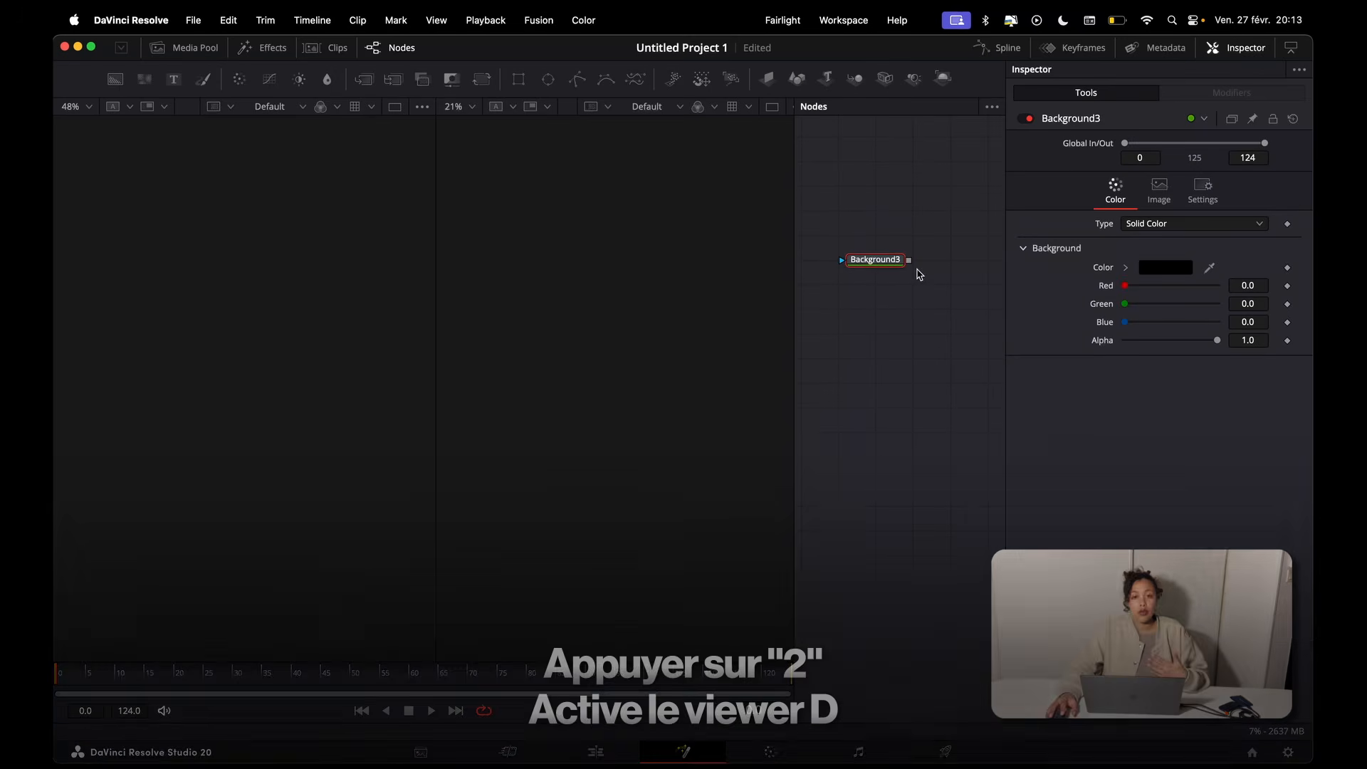
# Step: Display the Background node in the second viewer, enlarge the image there, and display the node in the first viewer too
pyautogui.press('2')
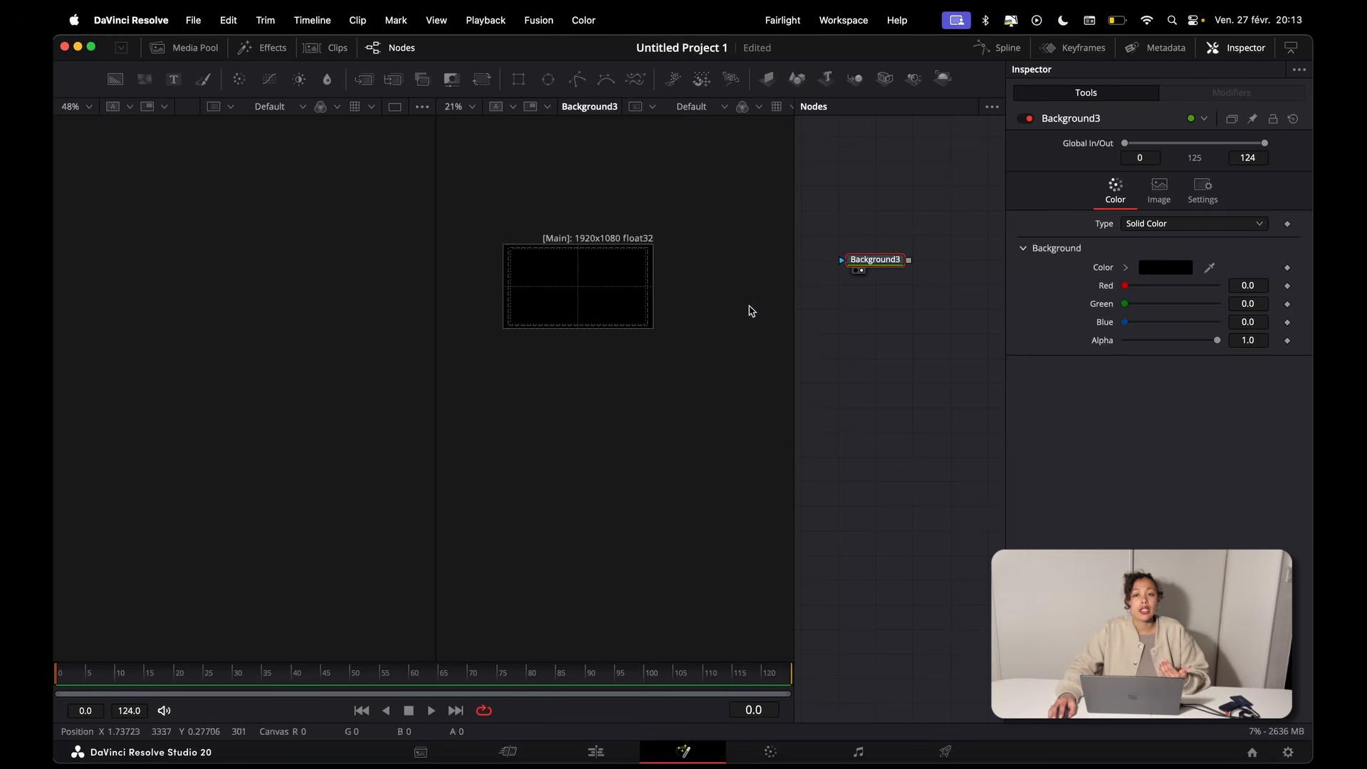
pyautogui.moveTo(592, 302); pyautogui.dragTo(611, 342)
pyautogui.scroll(3, 610, 343)
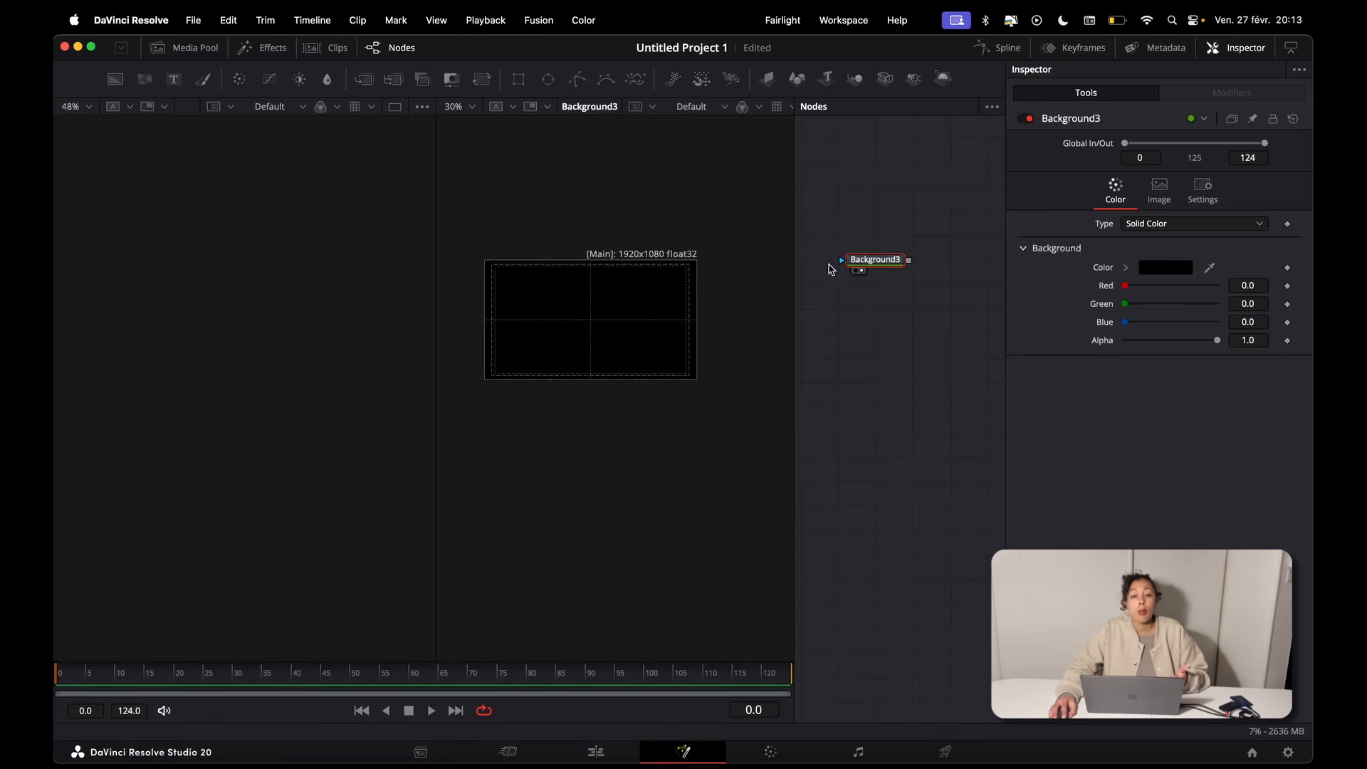
pyautogui.scroll(1, 918, 294)
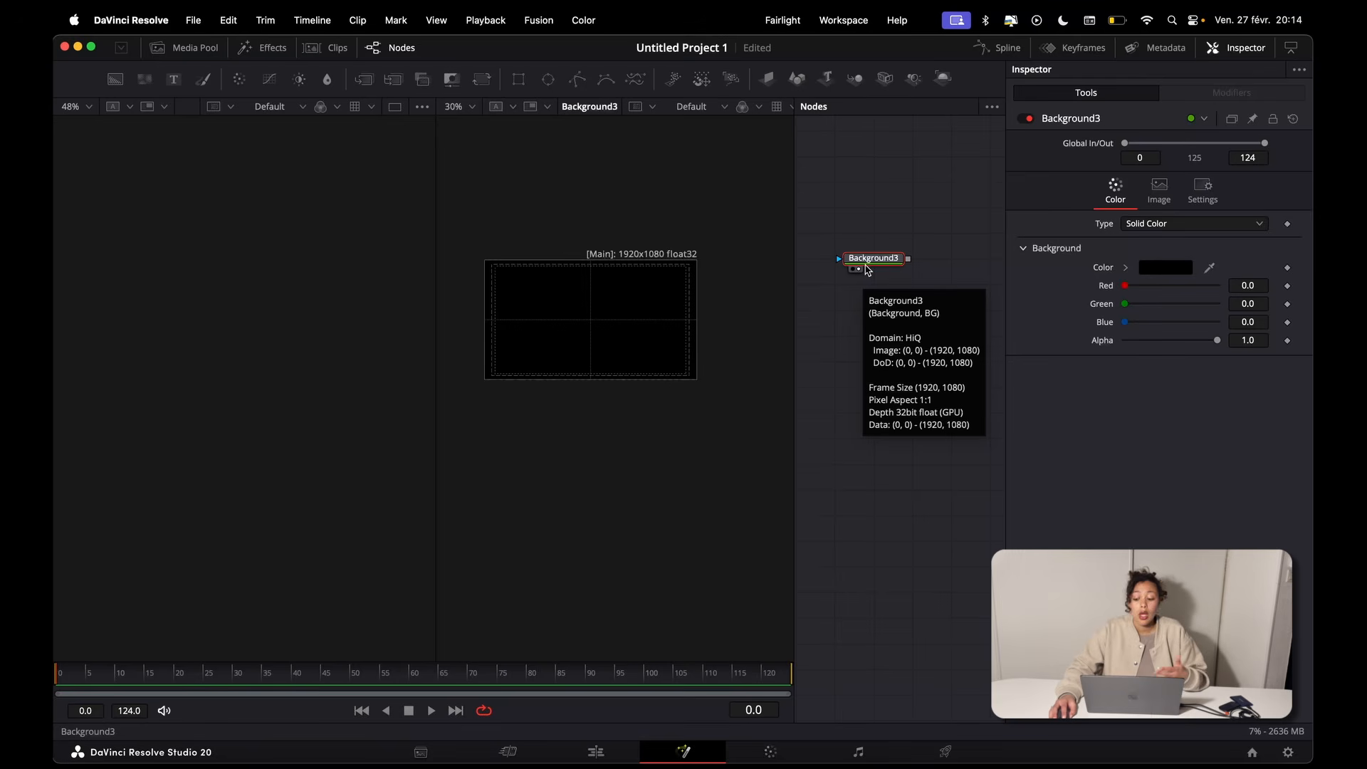
pyautogui.press('1')
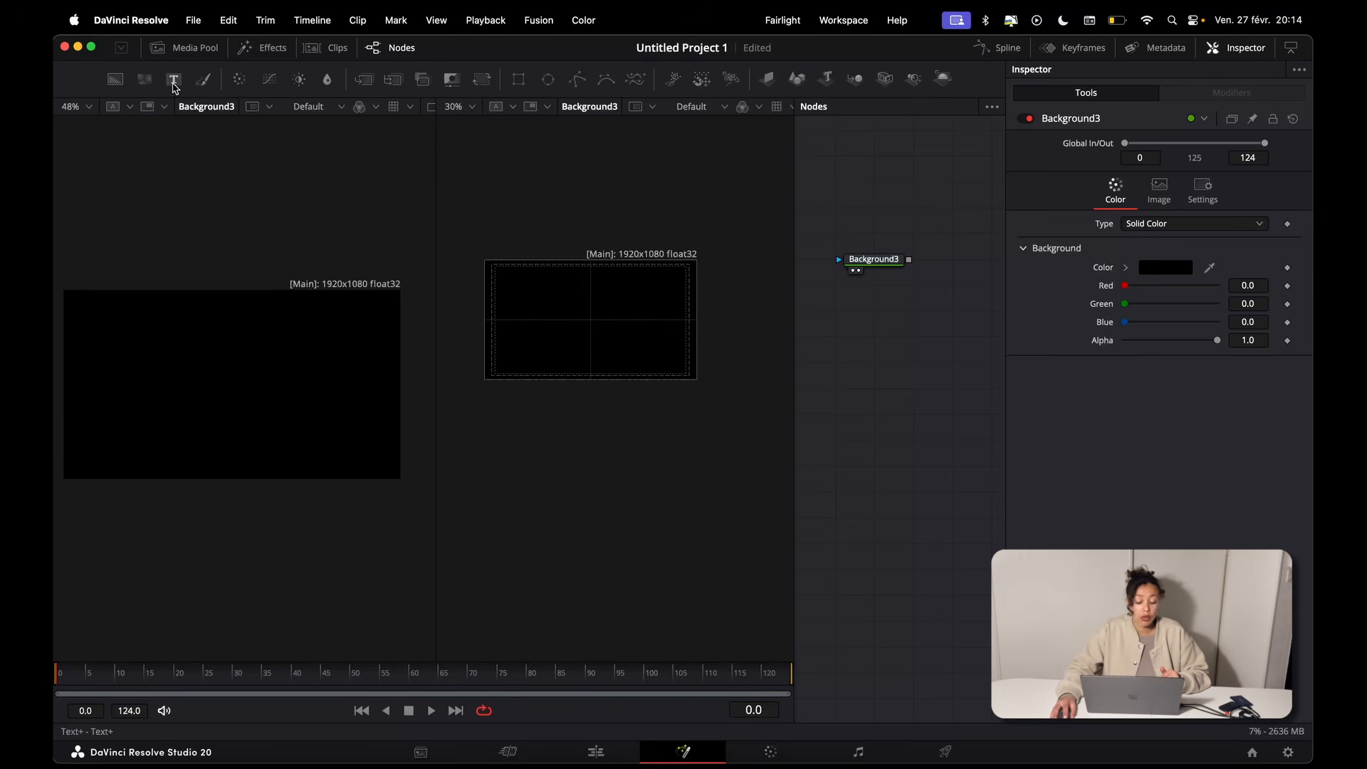
# Step: Add a Text+ node reading "Davinci" below the Background node and display it in both viewers
pyautogui.click(173, 79)
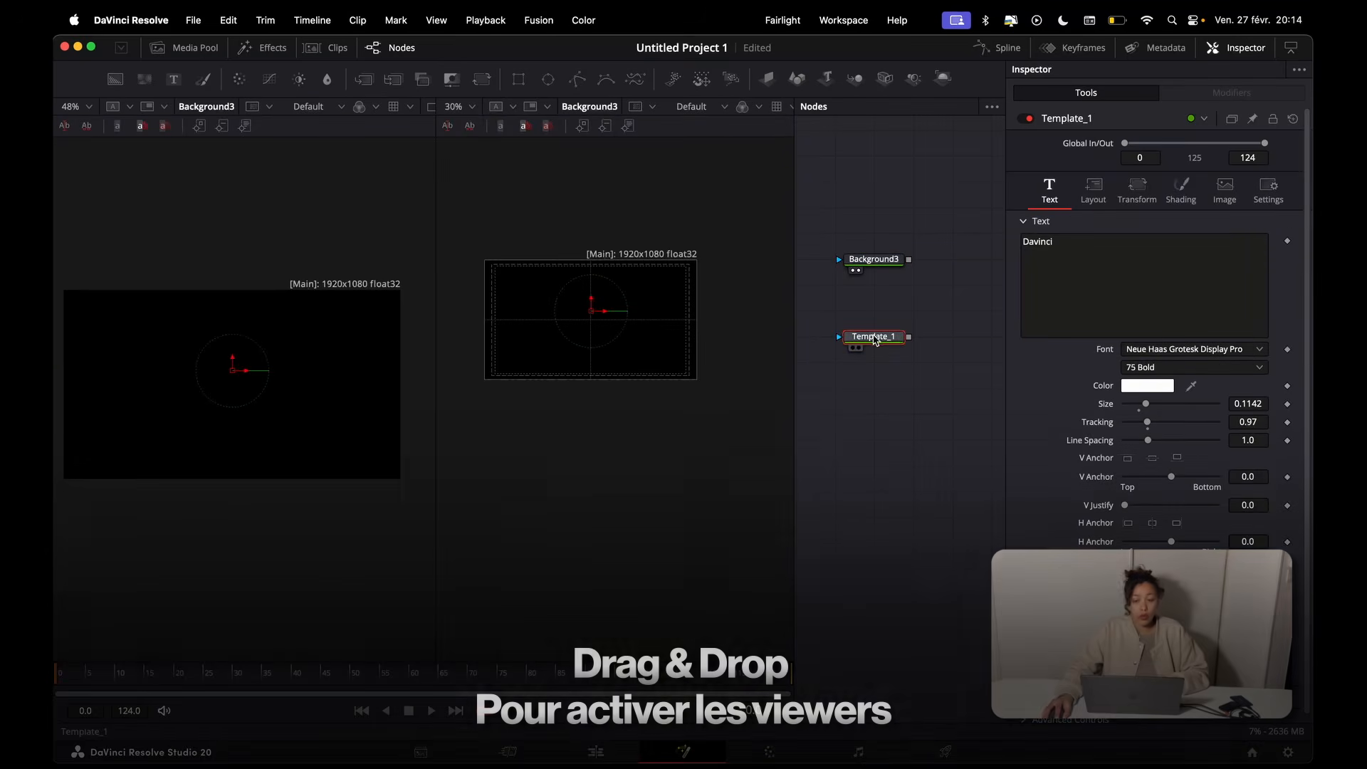
pyautogui.moveTo(873, 336); pyautogui.dragTo(662, 360)
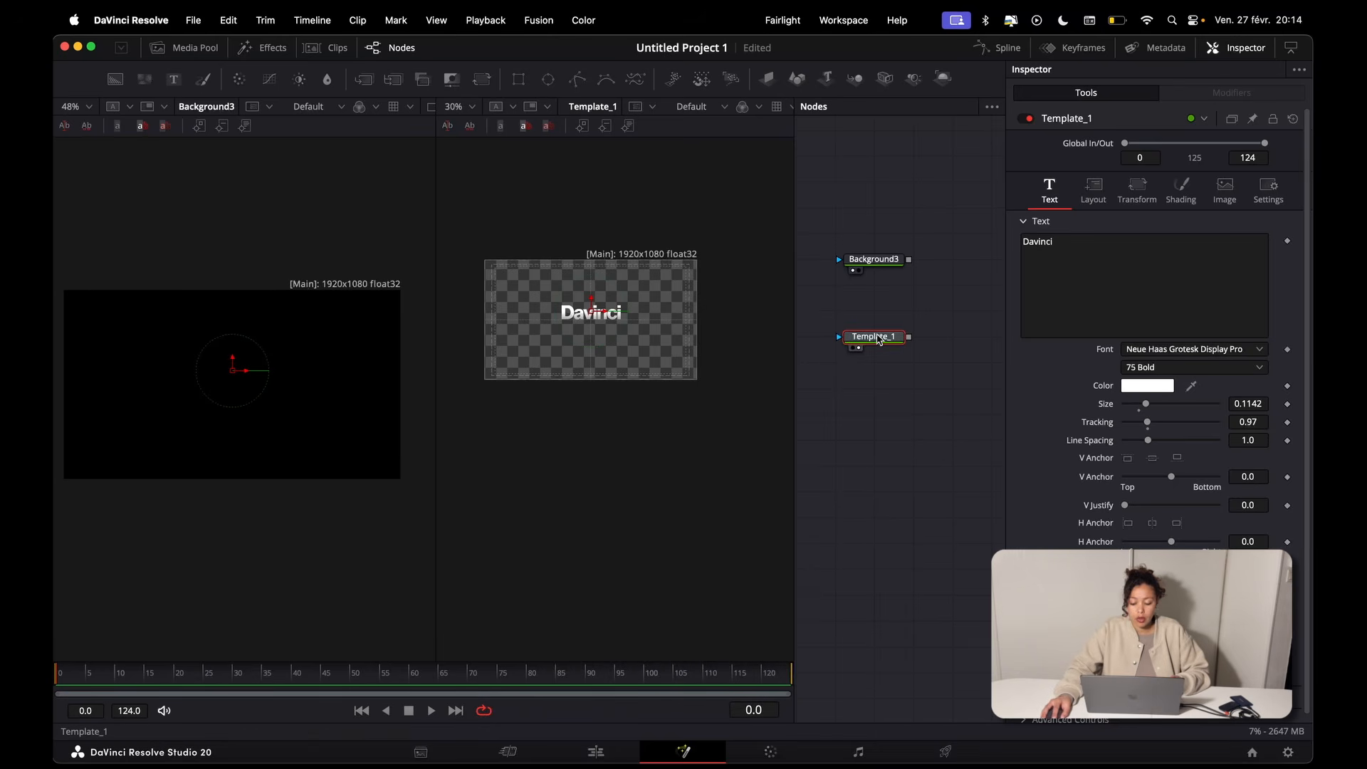
pyautogui.moveTo(872, 338); pyautogui.dragTo(418, 474)
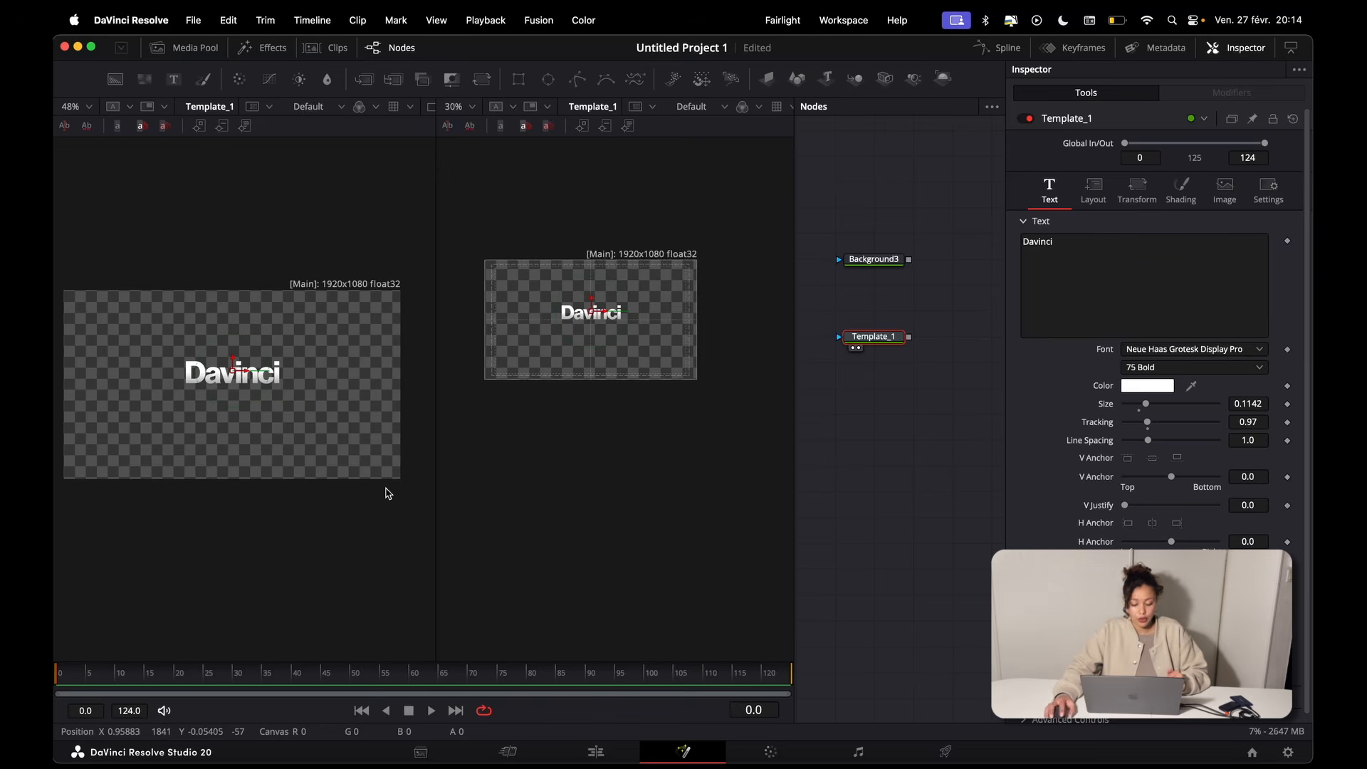
# Step: Scrub the playhead back to the start of the composition, play the animation and stop it
pyautogui.moveTo(91, 677); pyautogui.dragTo(60, 680)
pyautogui.press('space')
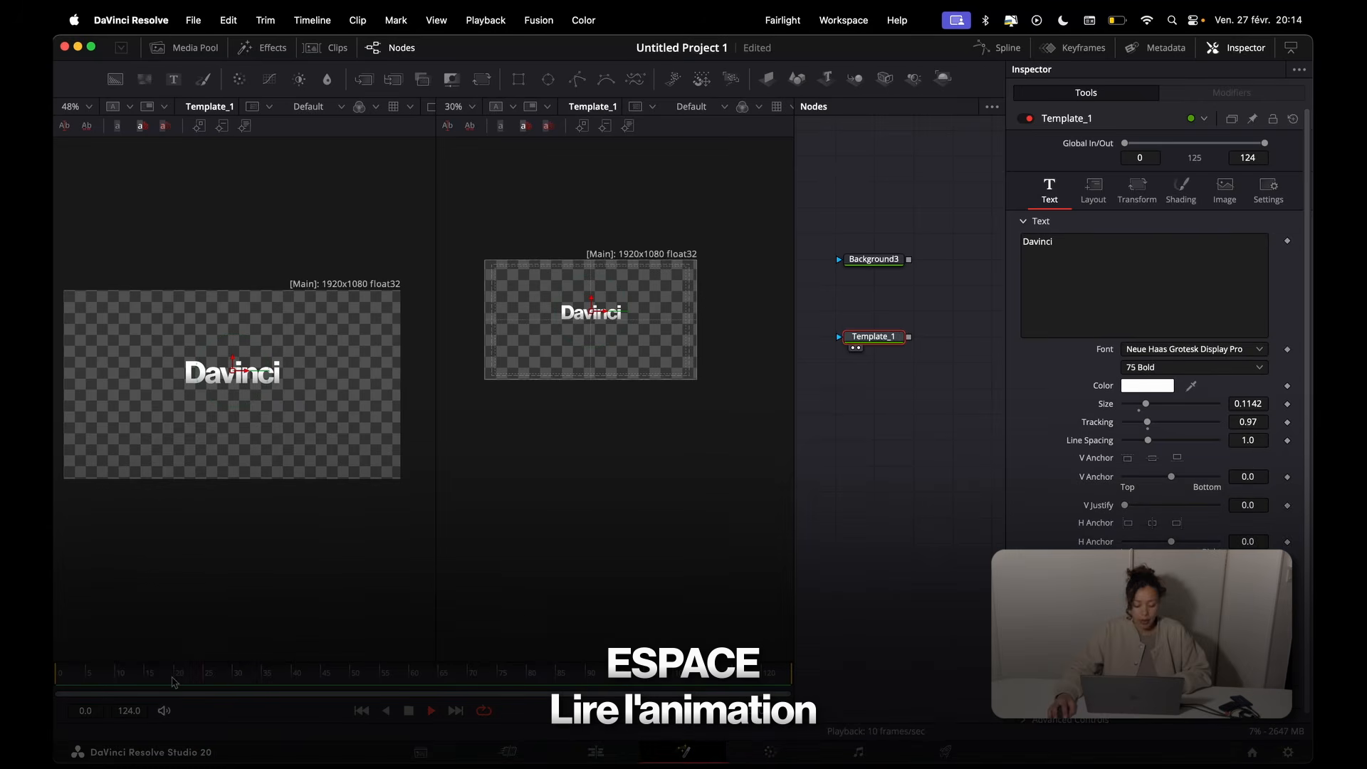
pyautogui.press('space')
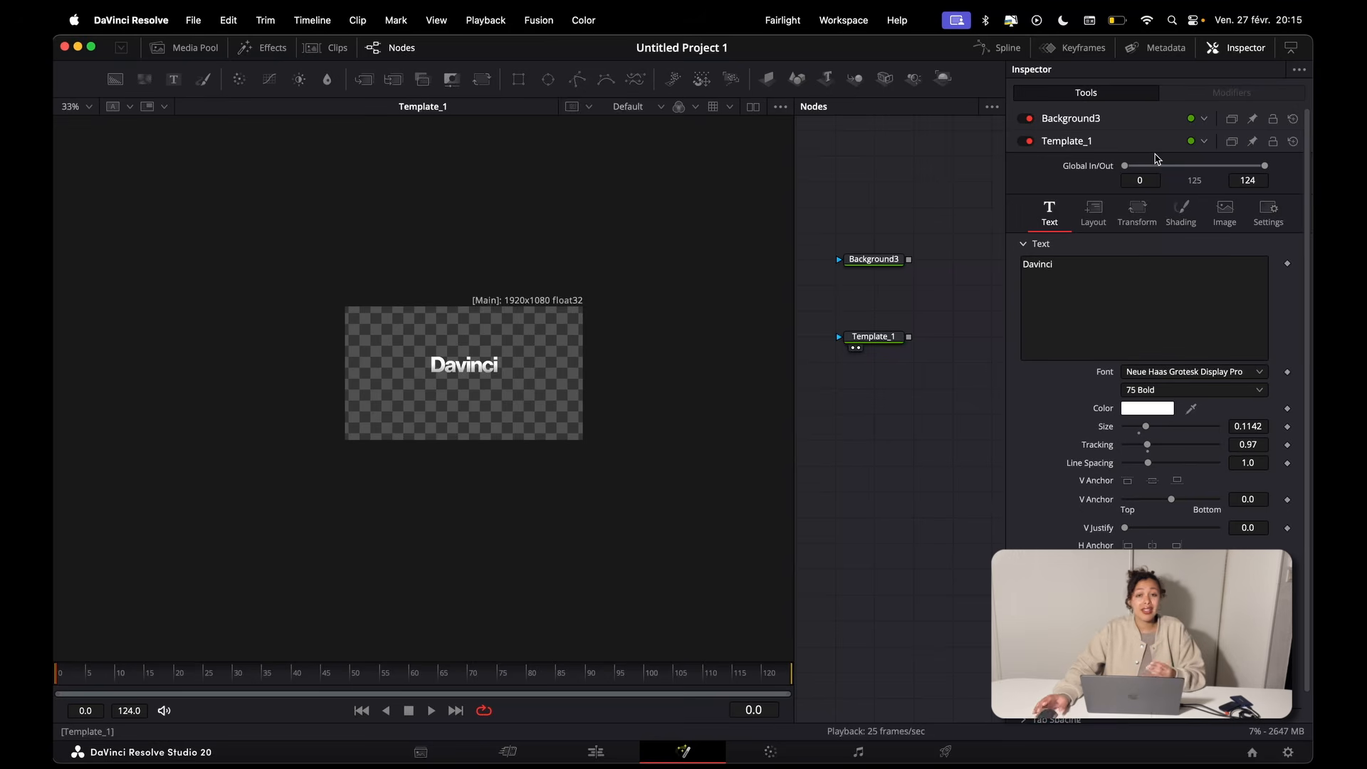
# Step: Try a wider tracking on the Template_1 text and undo it, and switch a keyframe on its color on and off
pyautogui.click(874, 339)
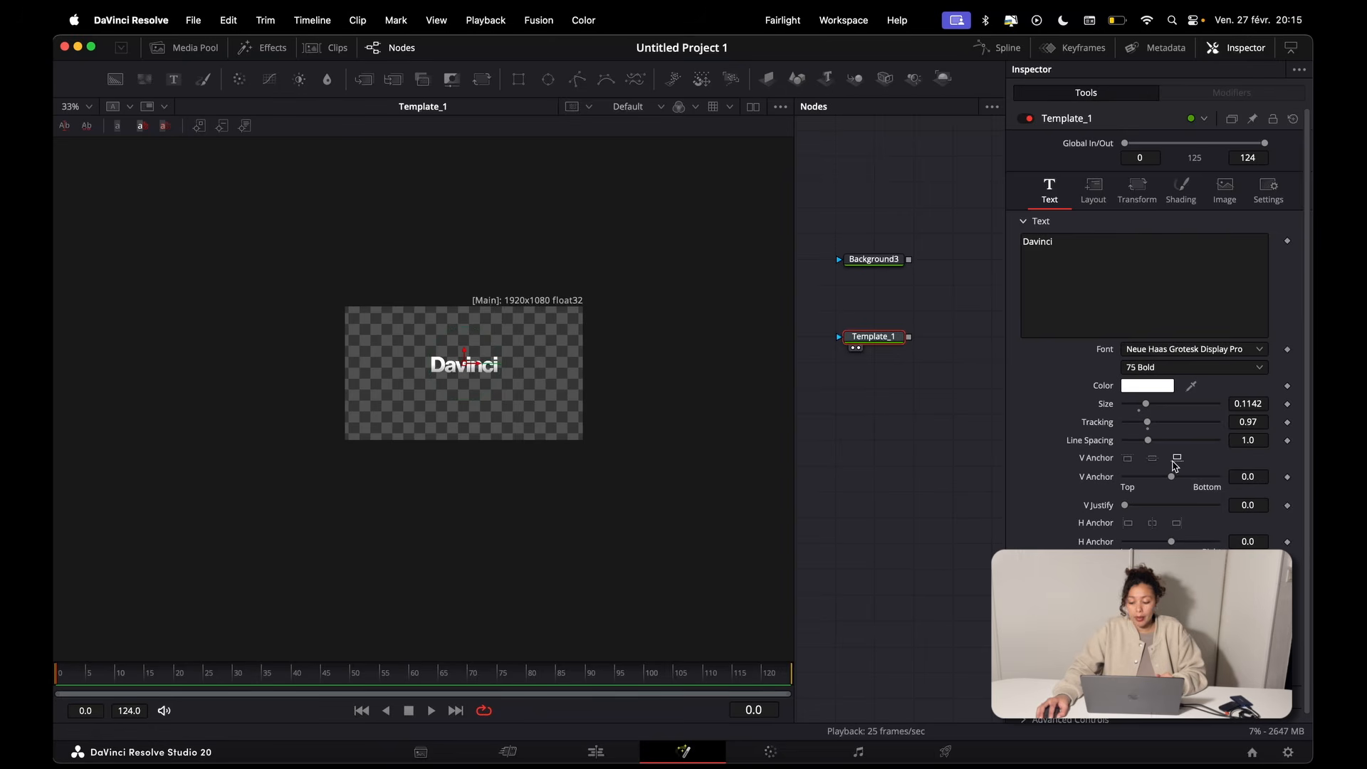
pyautogui.moveTo(1146, 422); pyautogui.dragTo(1160, 425)
pyautogui.press('super+z')
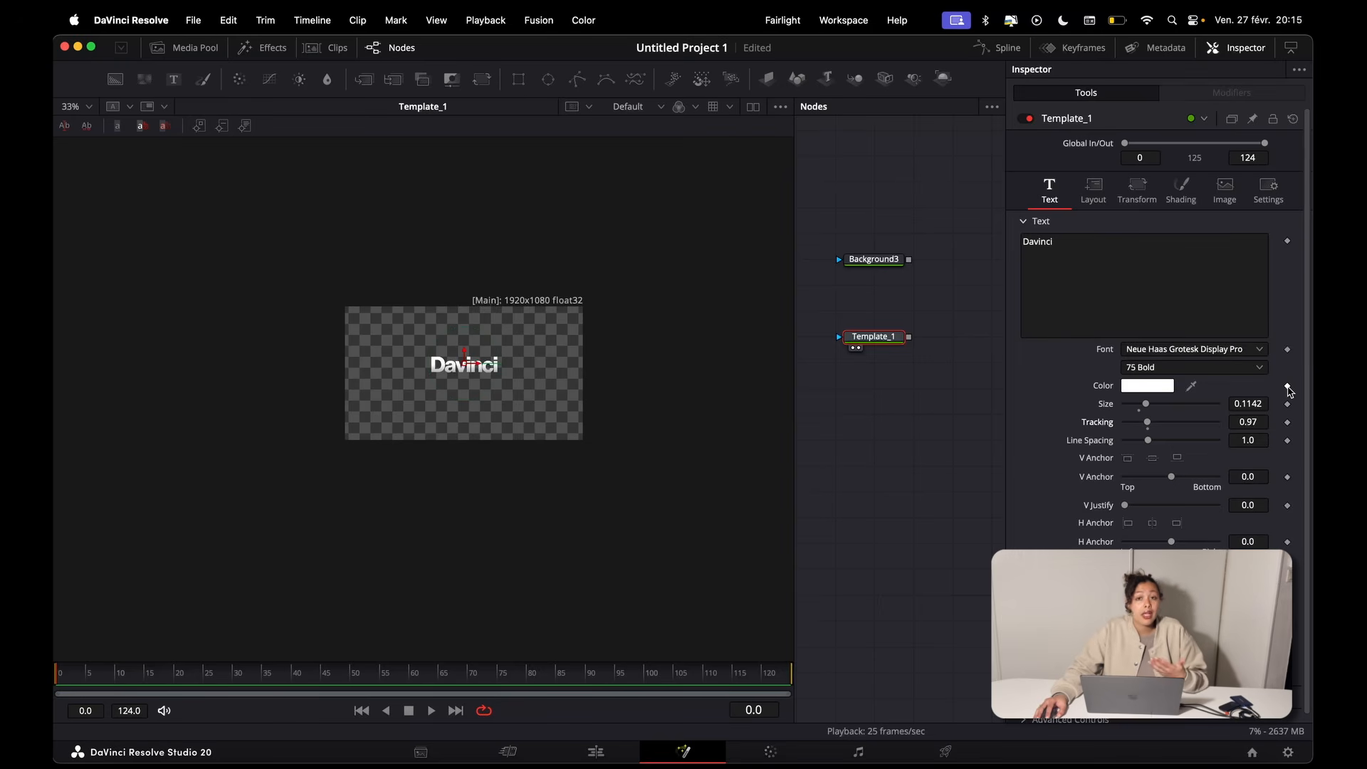
pyautogui.click(1288, 385)
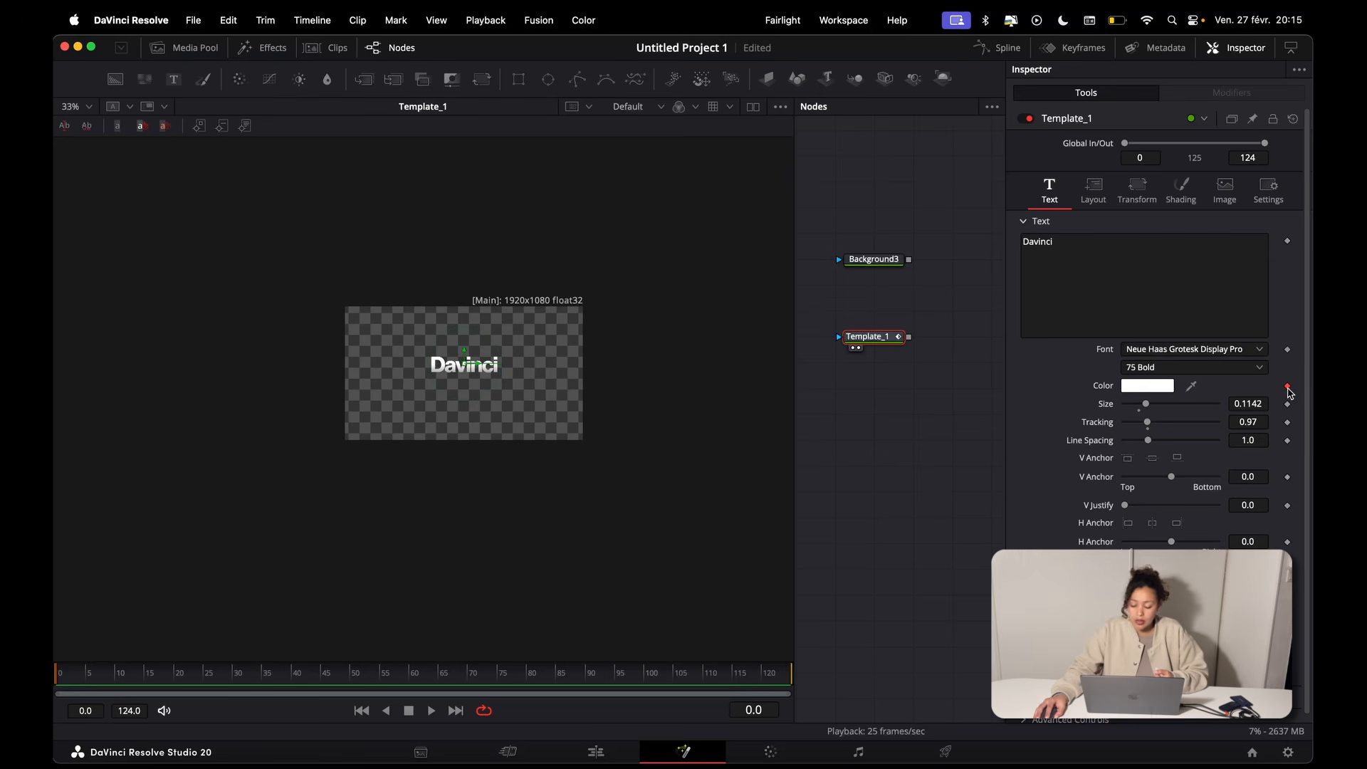
pyautogui.click(1288, 386)
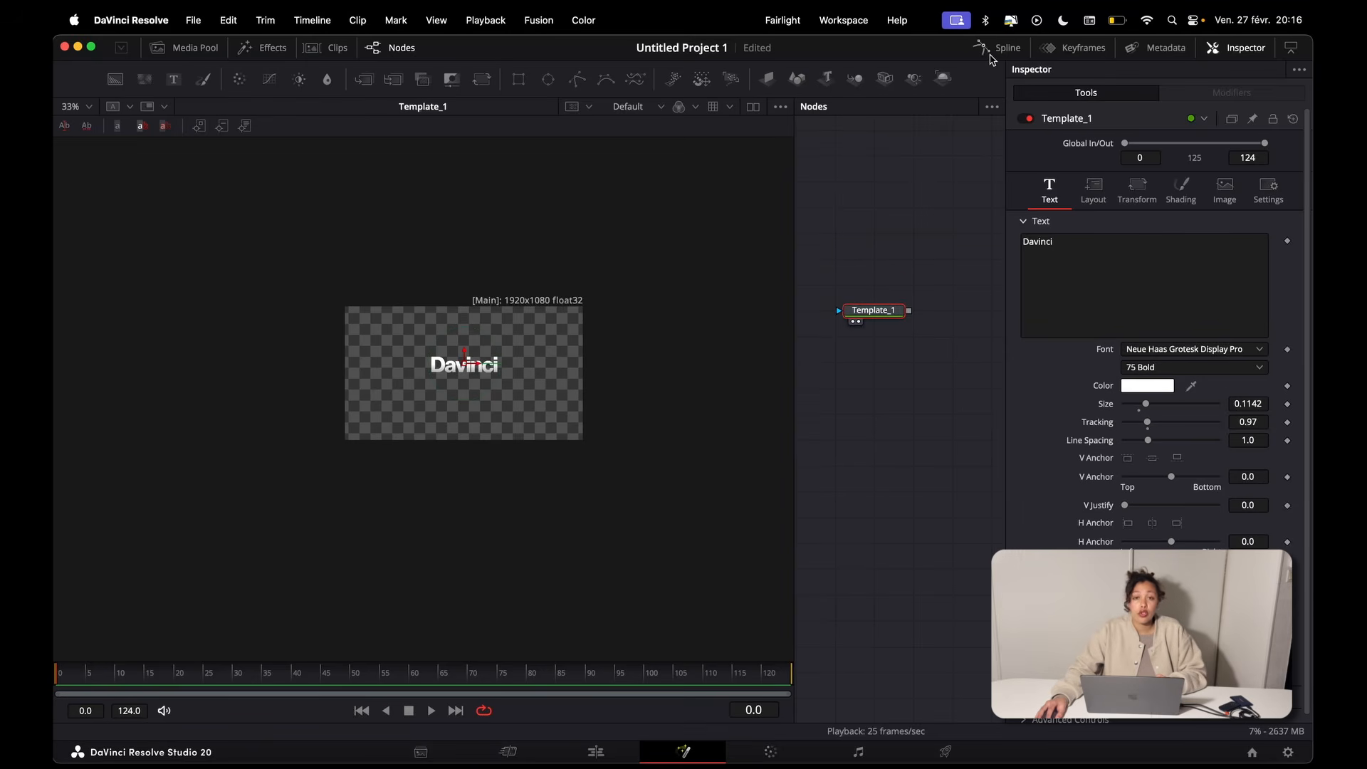
# Step: Open and enlarge the Spline editor, and keyframe Template_1's layout Center at frame 0 and at frame 29 with X 0.734292
pyautogui.click(990, 57)
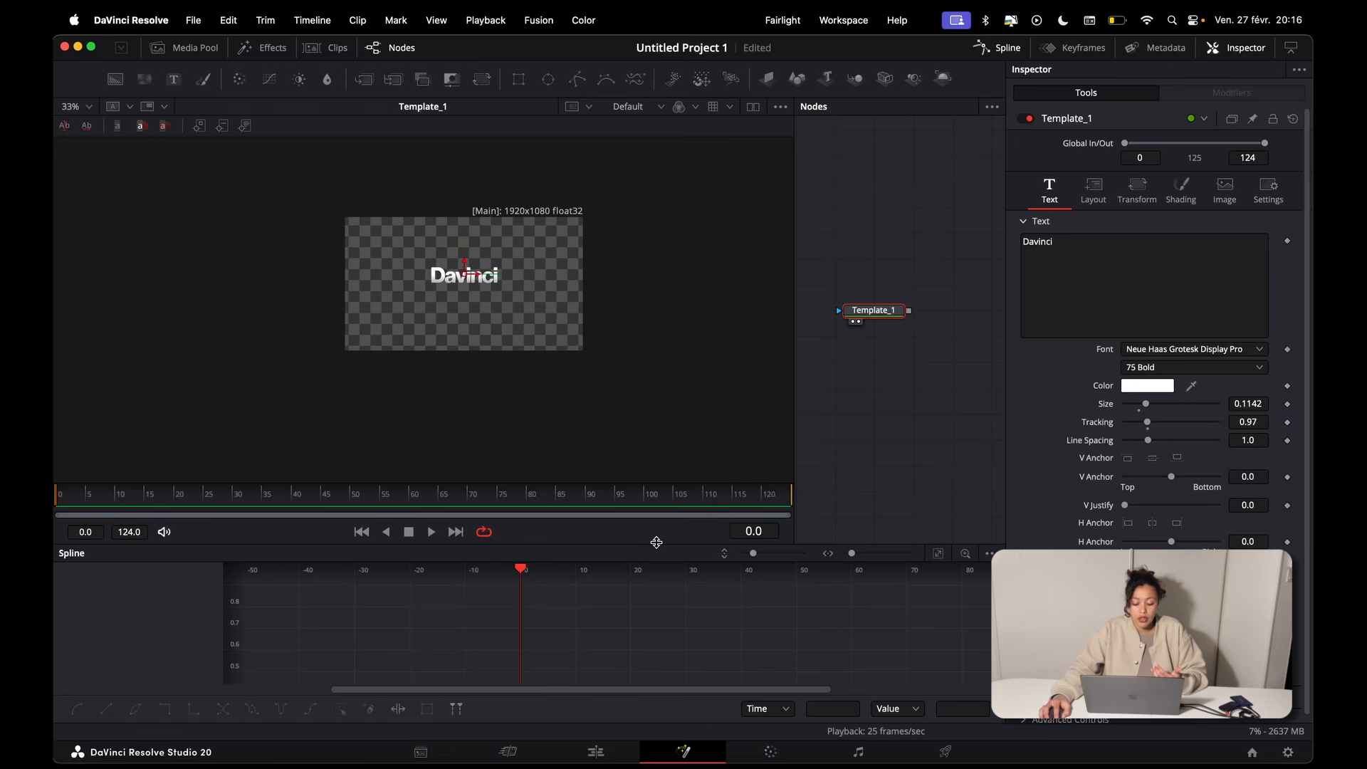
pyautogui.moveTo(655, 544); pyautogui.dragTo(661, 417)
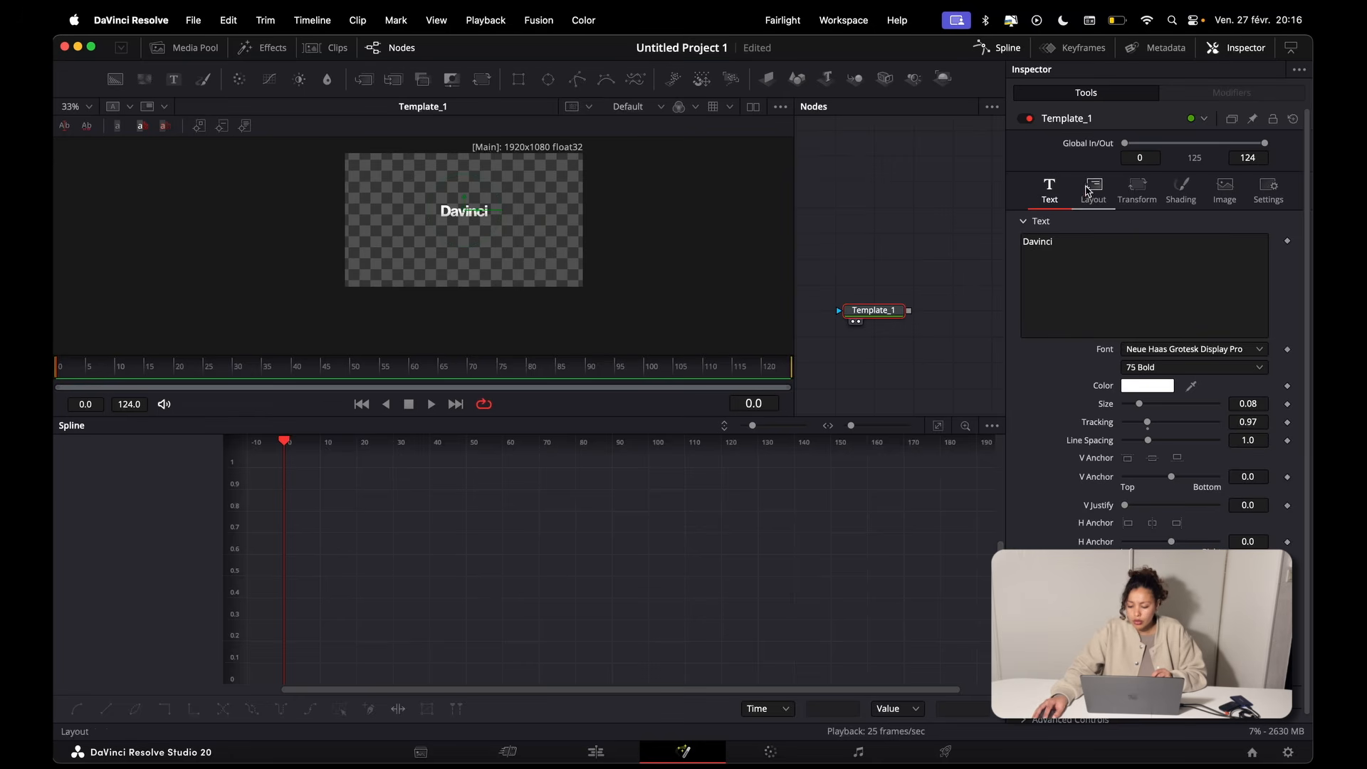
pyautogui.click(1093, 189)
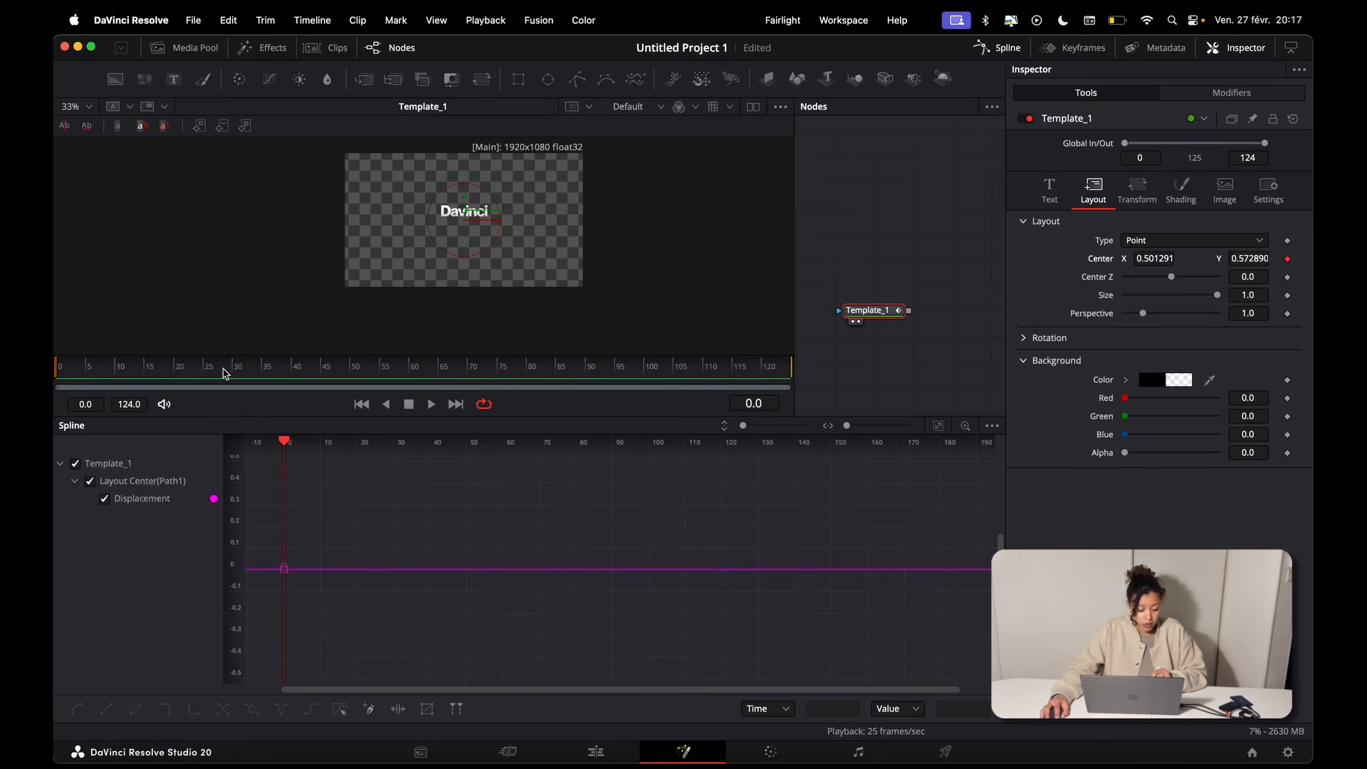
pyautogui.click(225, 372)
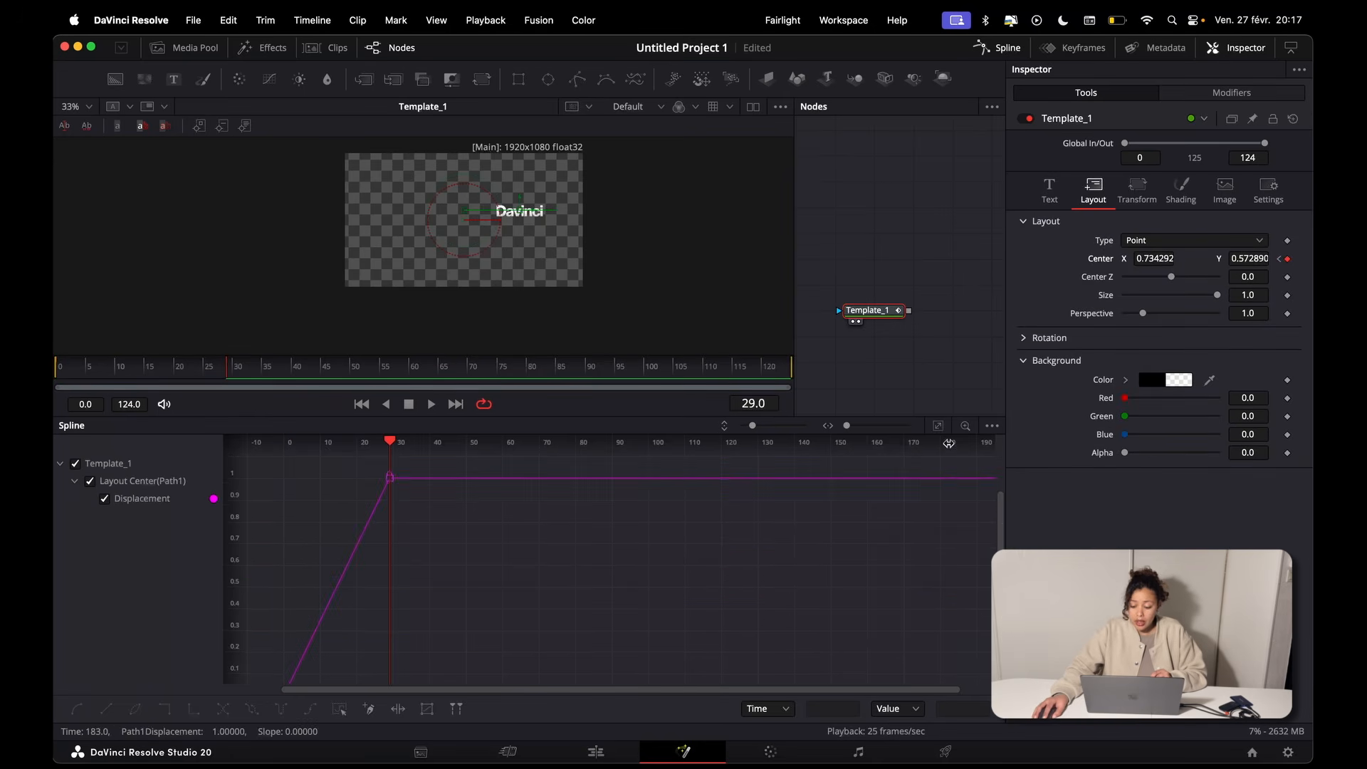
pyautogui.click(938, 426)
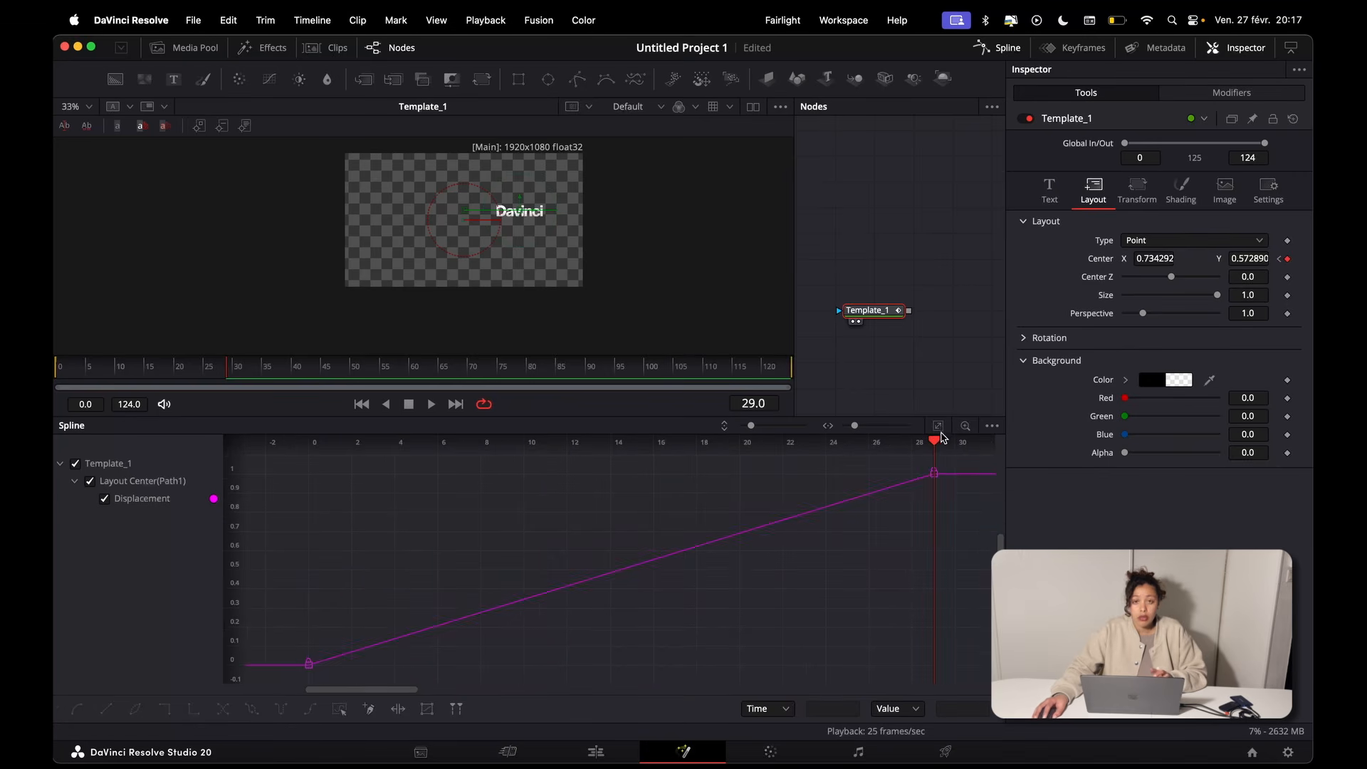
# Step: Select both keyframes of the Displacement curve in the Spline editor and smooth the curve
pyautogui.scroll(3, 909, 525)
pyautogui.hscroll(2, 883, 571)
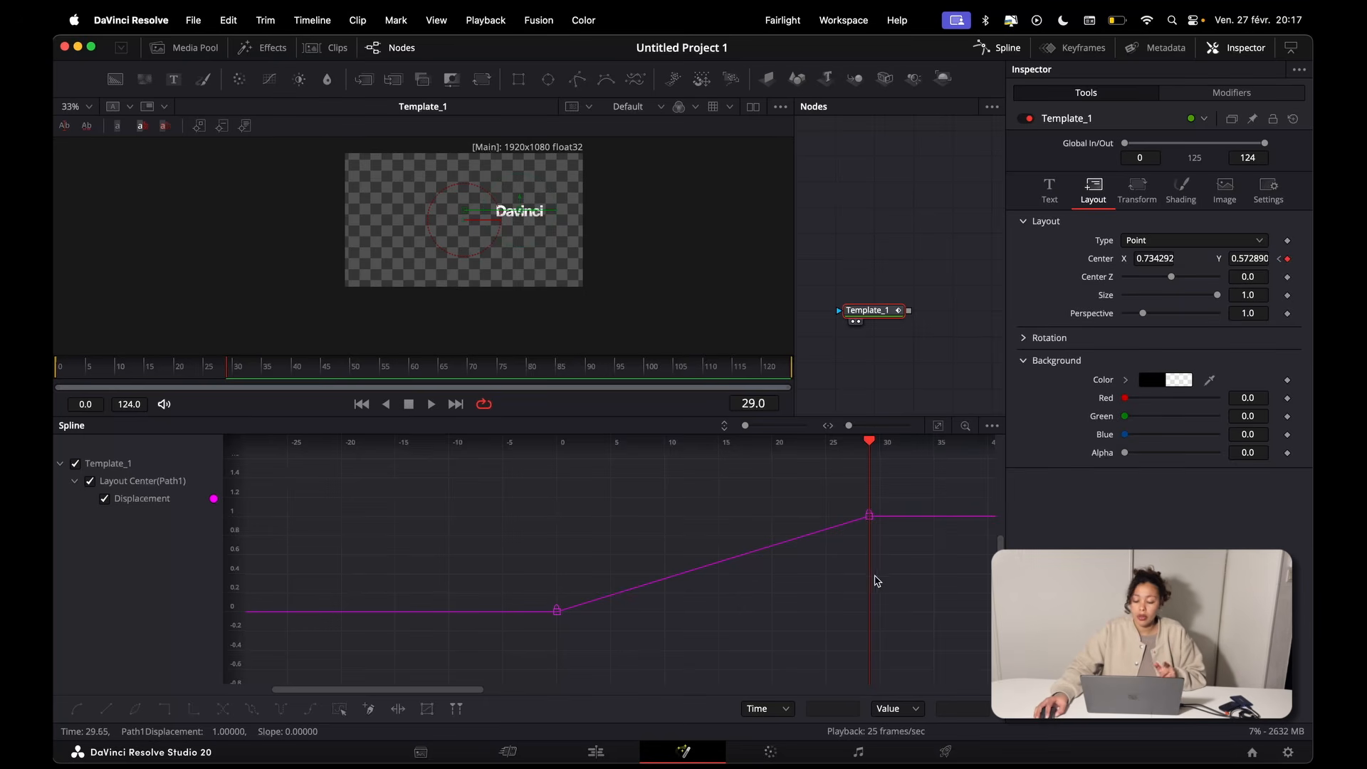
pyautogui.hotkey('ctrl', 'a')
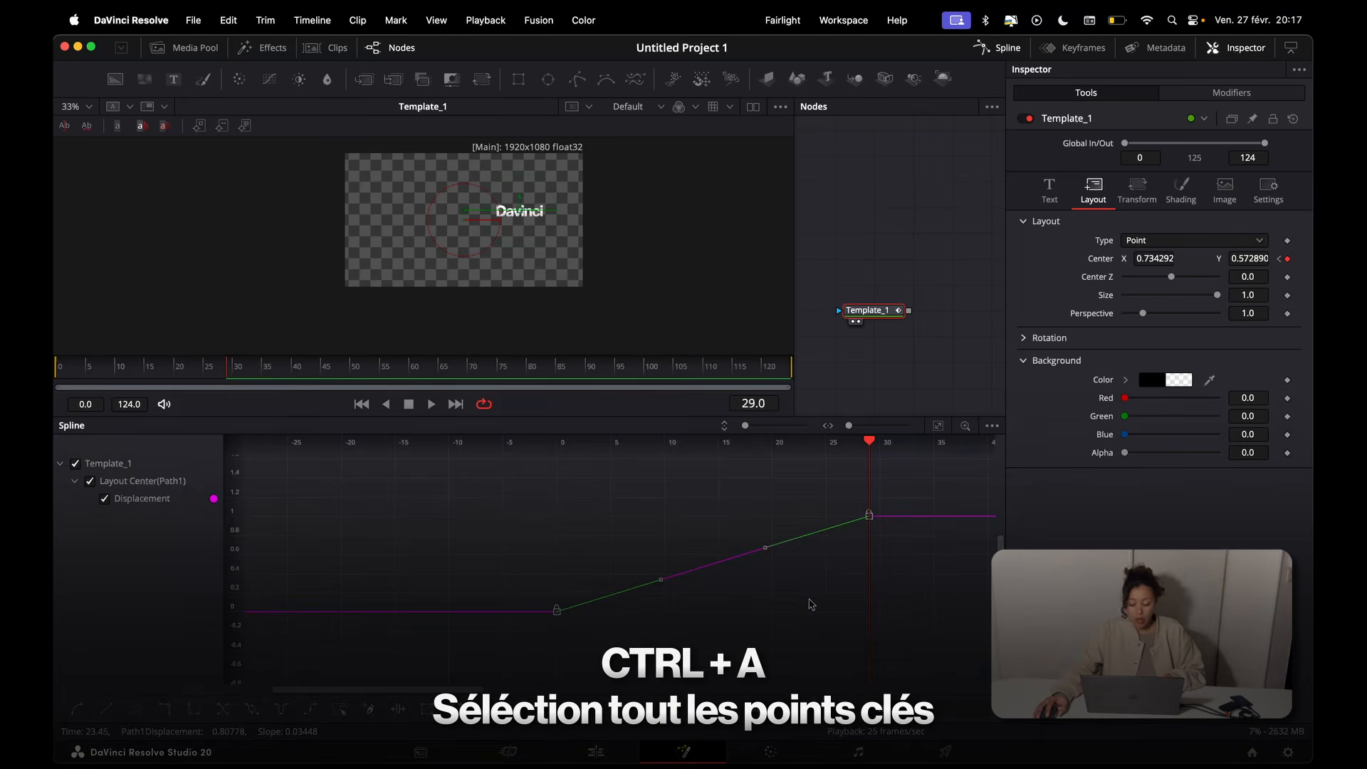
pyautogui.click(810, 604)
pyautogui.moveTo(455, 472); pyautogui.dragTo(935, 662)
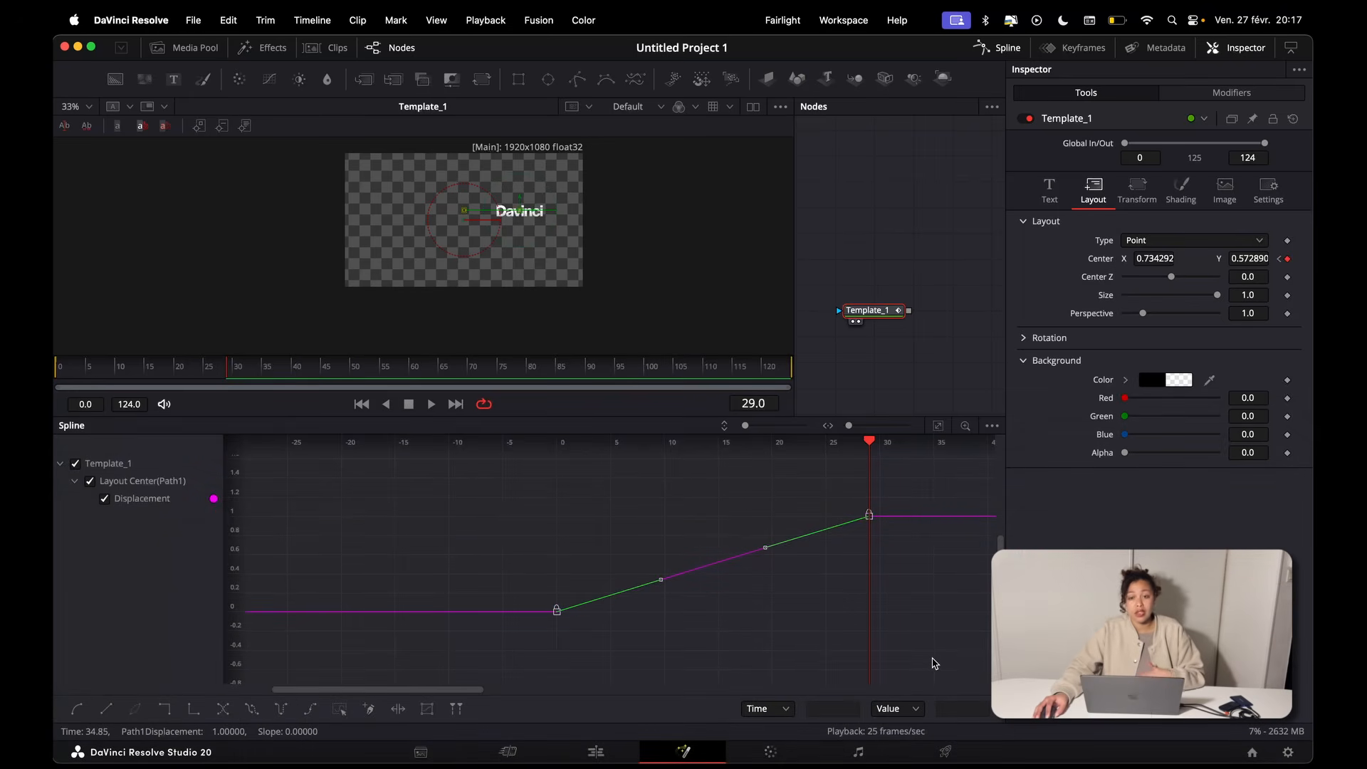
pyautogui.press('s')
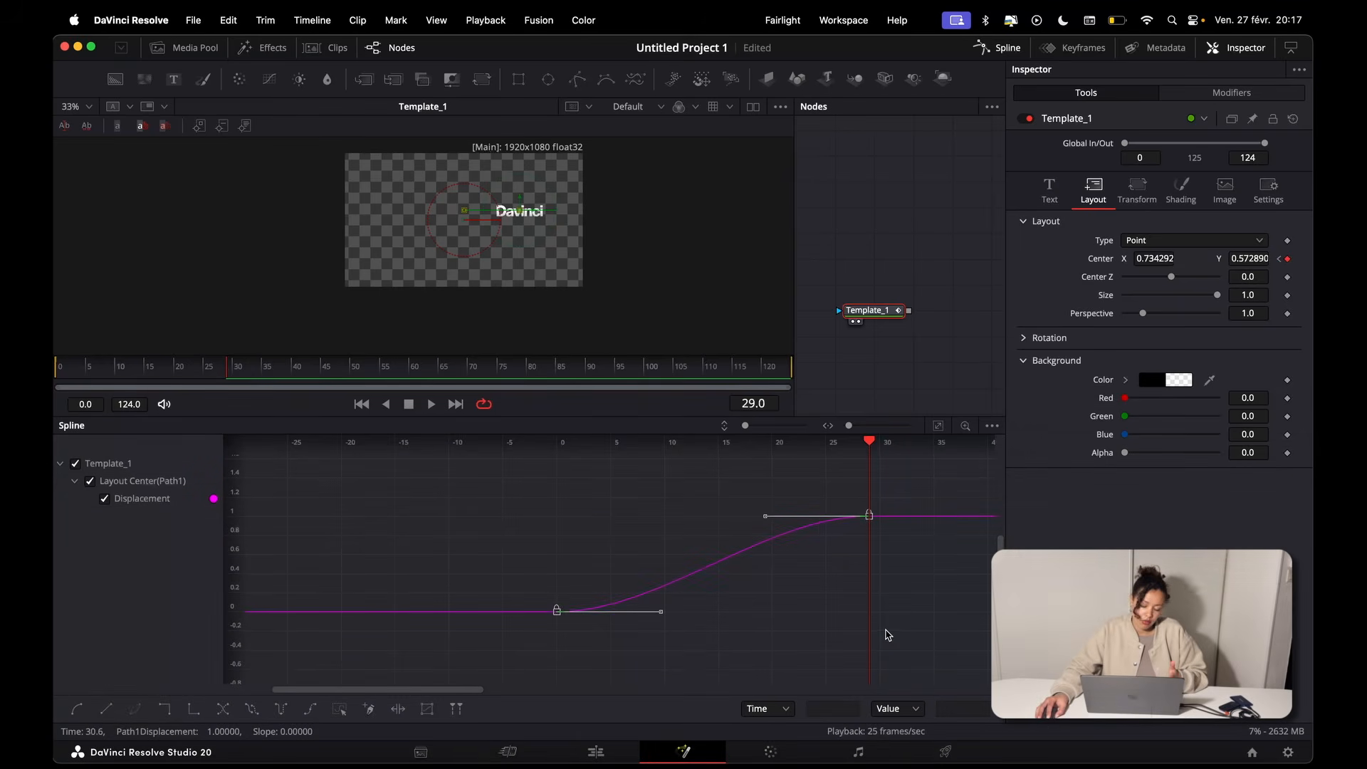
# Step: Show the ease controls for the selected keyframes, raise Ease In to about 50 and adjust Ease Out
pyautogui.press('t')
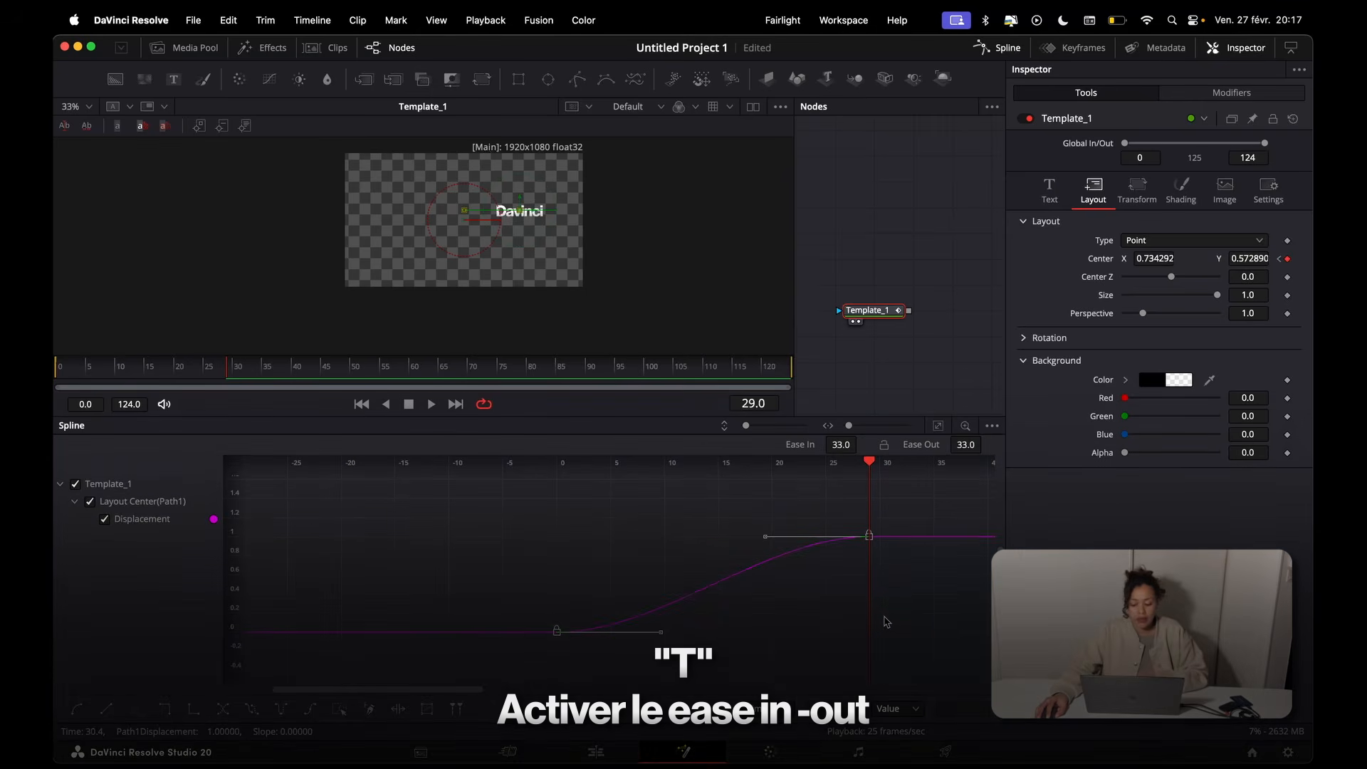
pyautogui.moveTo(835, 444); pyautogui.dragTo(841, 445)
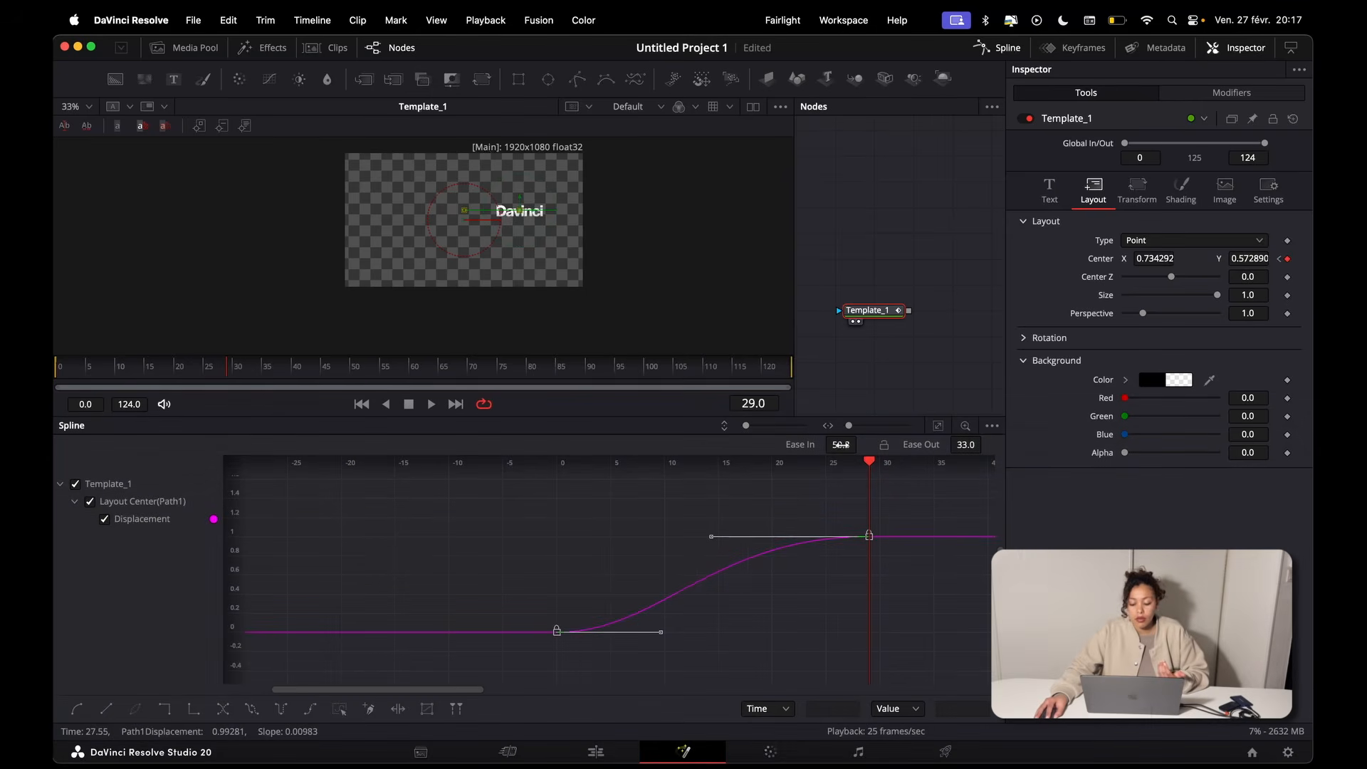
pyautogui.moveTo(961, 444); pyautogui.dragTo(965, 445)
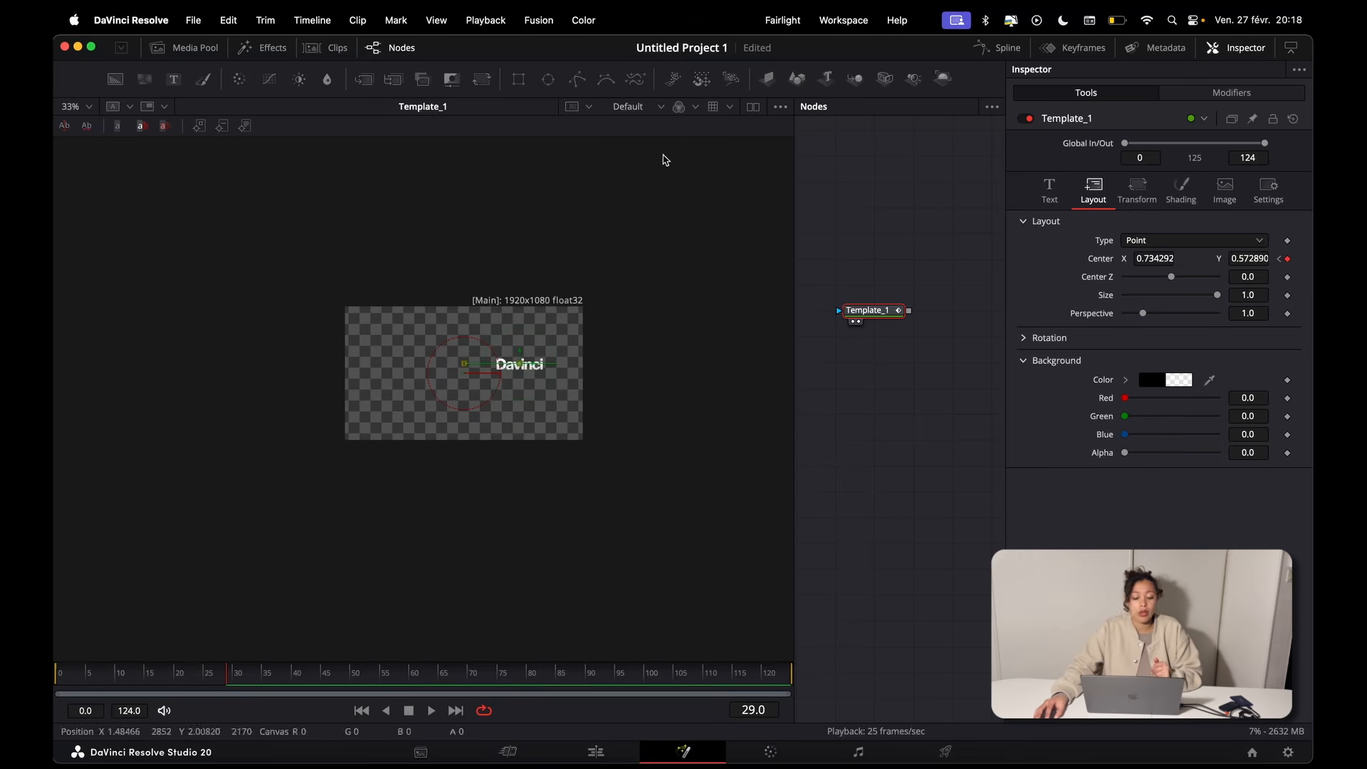
# Step: Review the Auto smooth options on the Splines page of the Fusion settings and save the settings
pyautogui.click(541, 20)
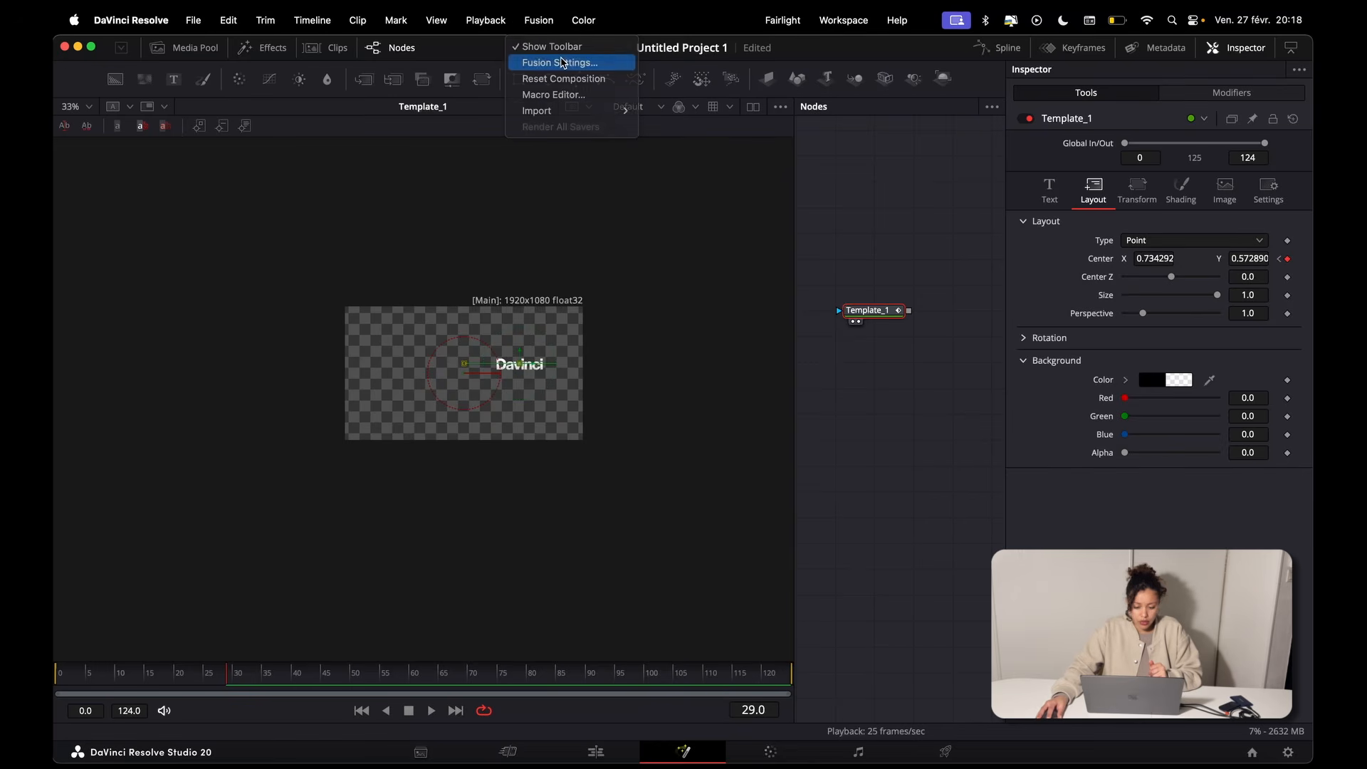
pyautogui.click(563, 62)
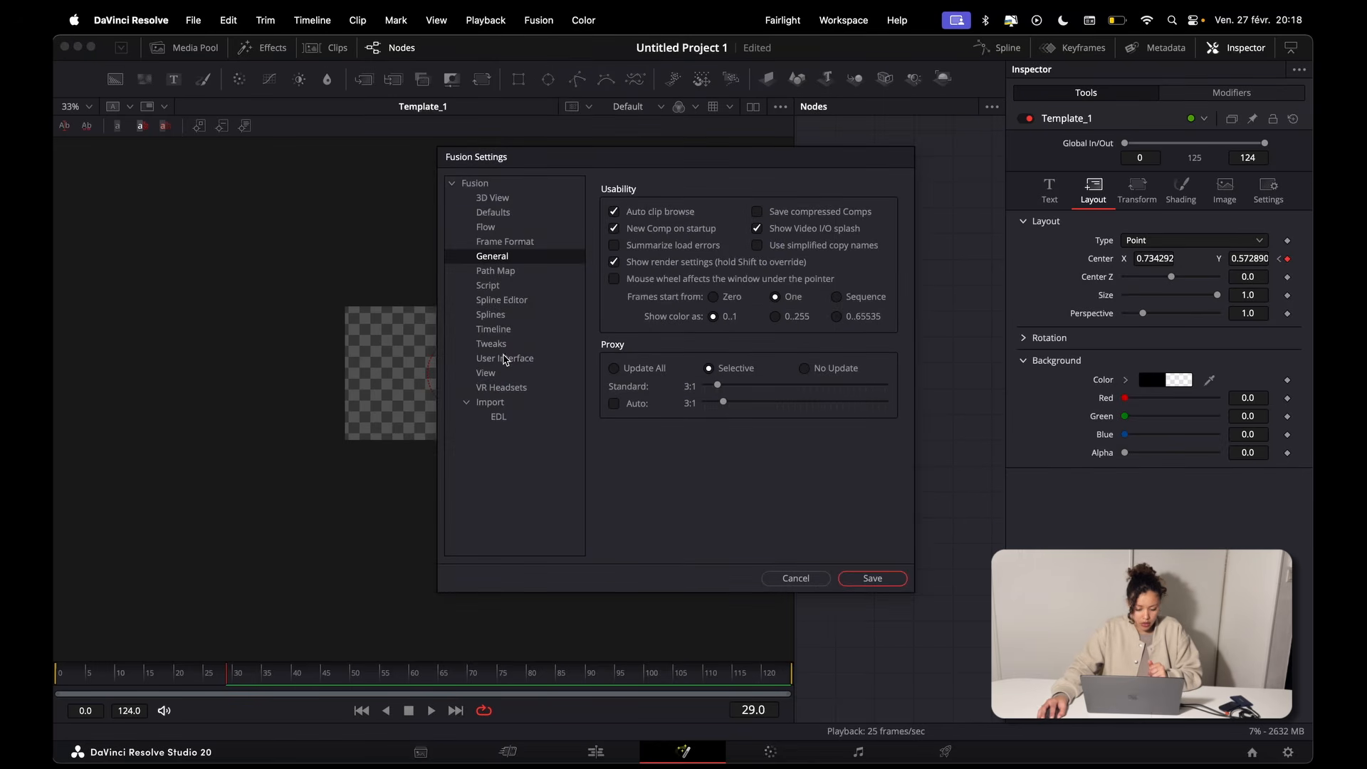
pyautogui.click(511, 314)
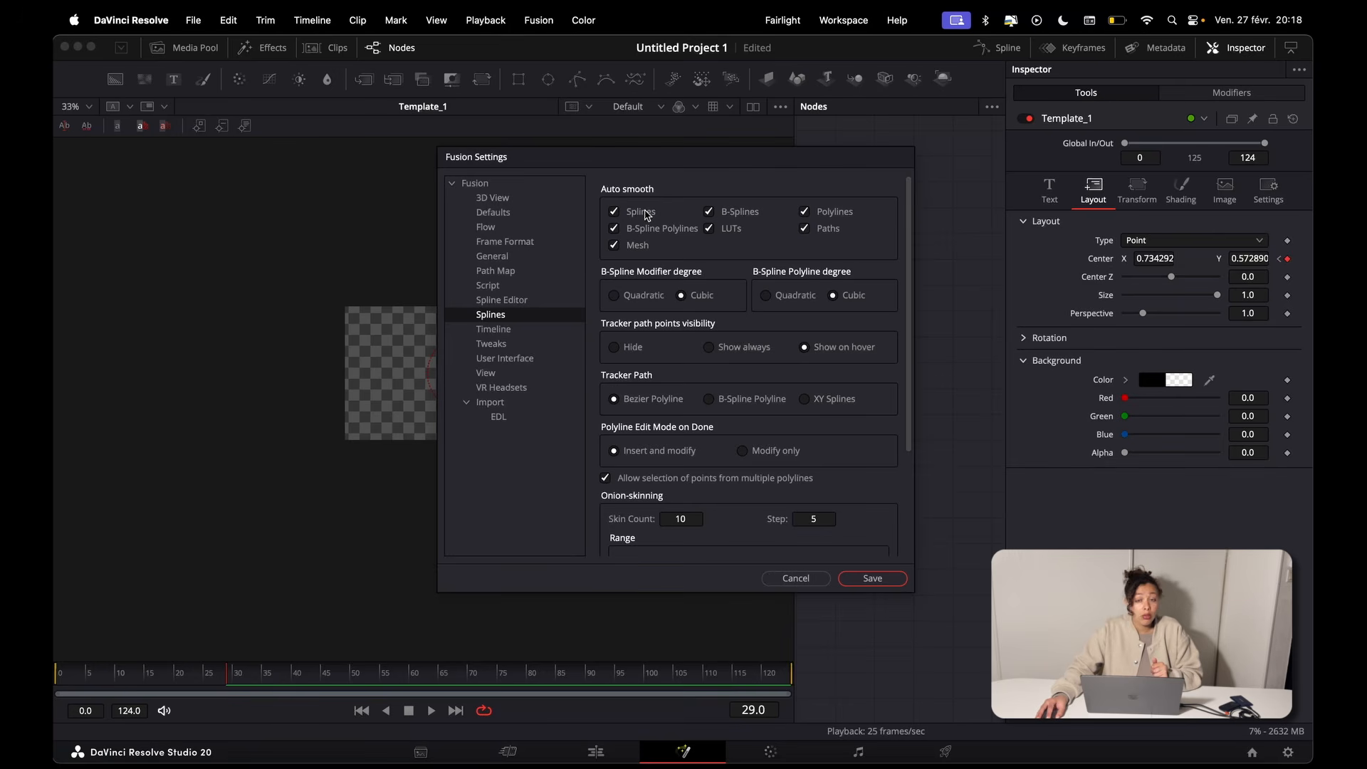
pyautogui.click(875, 578)
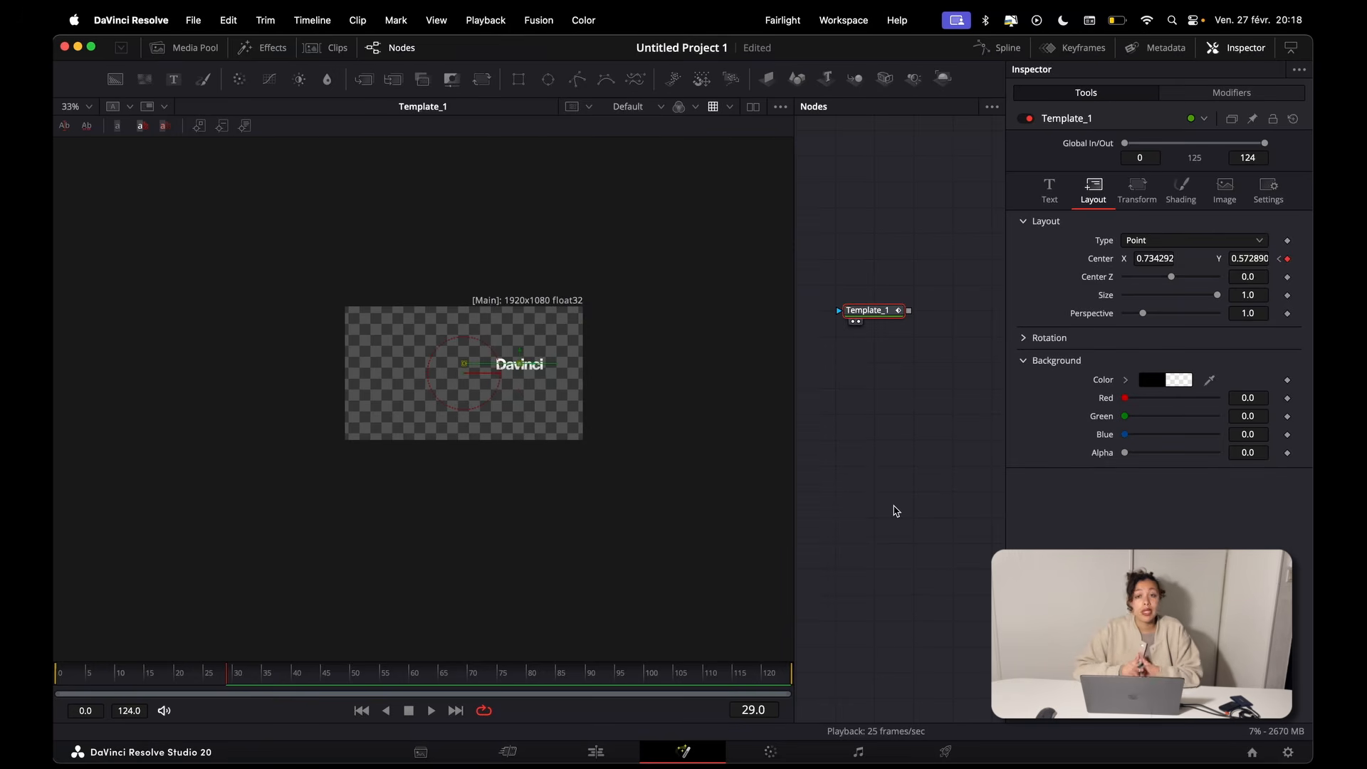
pyautogui.moveTo(875, 313); pyautogui.dragTo(875, 339)
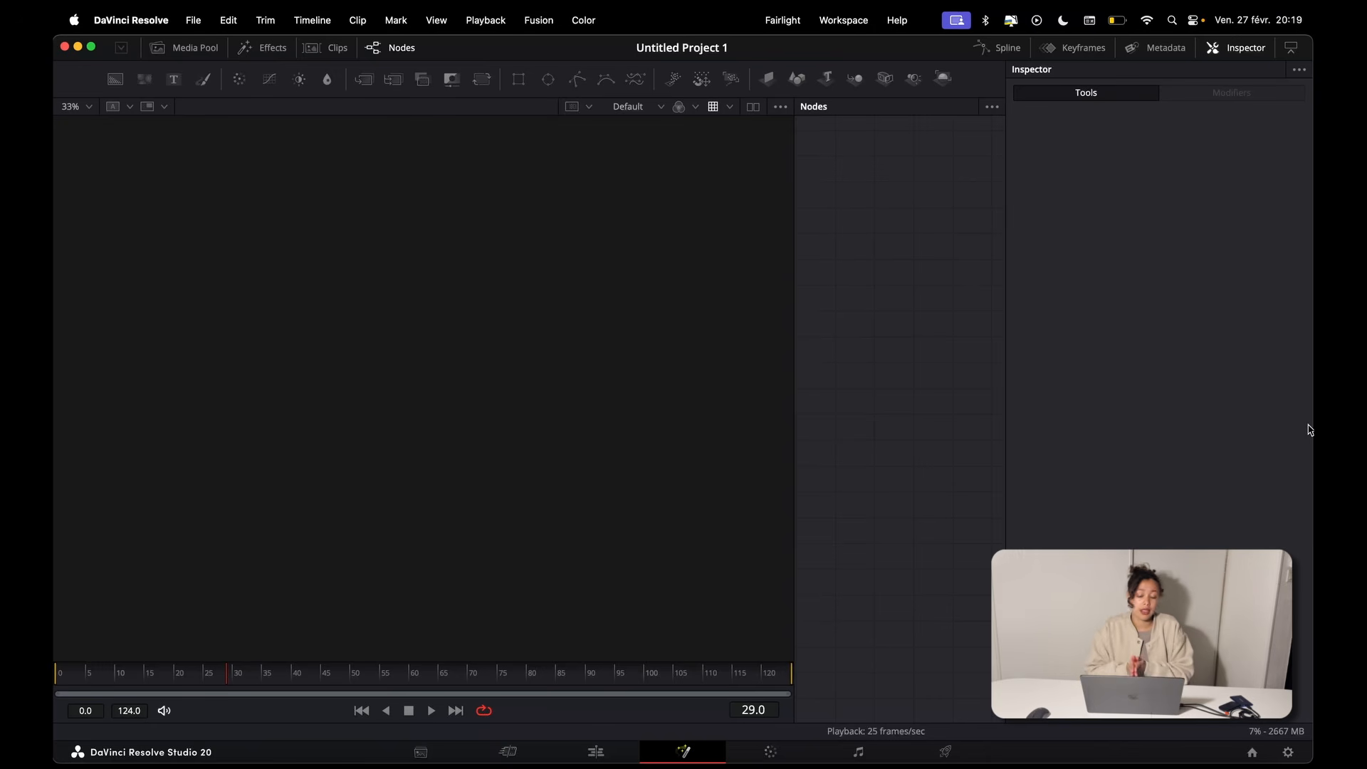
# Step: Enlarge the node area, show MediaOut1 in the viewer, and space Background3 further above it
pyautogui.moveTo(792, 250); pyautogui.dragTo(498, 253)
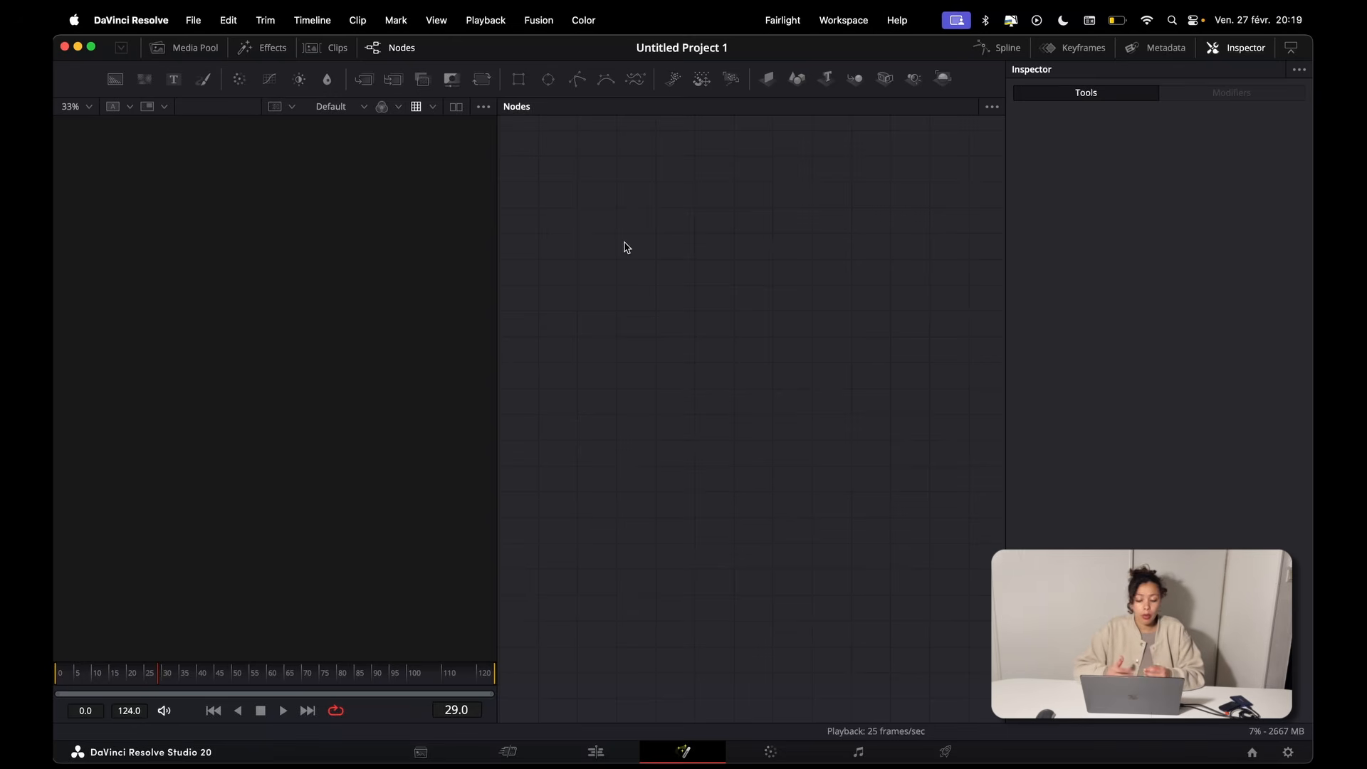
pyautogui.moveTo(768, 332); pyautogui.dragTo(752, 276)
pyautogui.moveTo(749, 485); pyautogui.dragTo(270, 478)
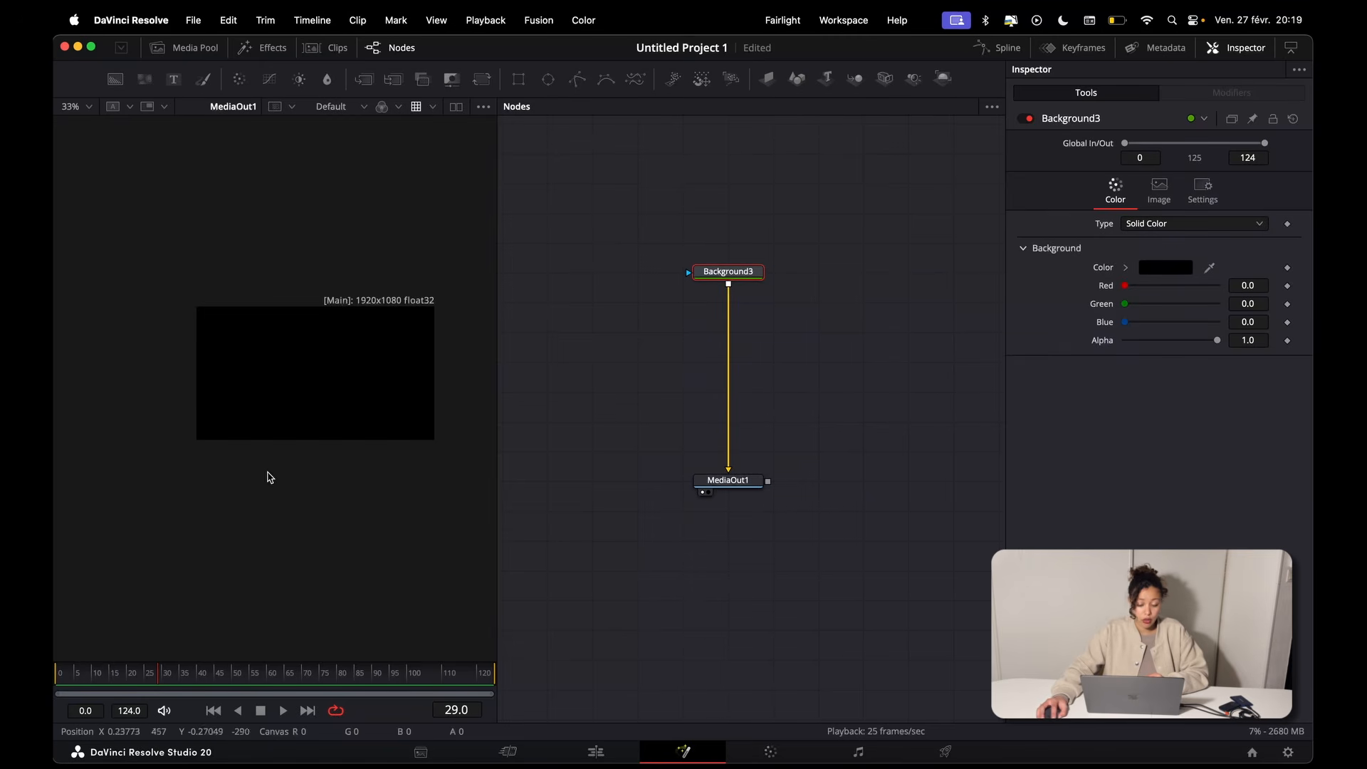
pyautogui.moveTo(728, 267); pyautogui.dragTo(728, 204)
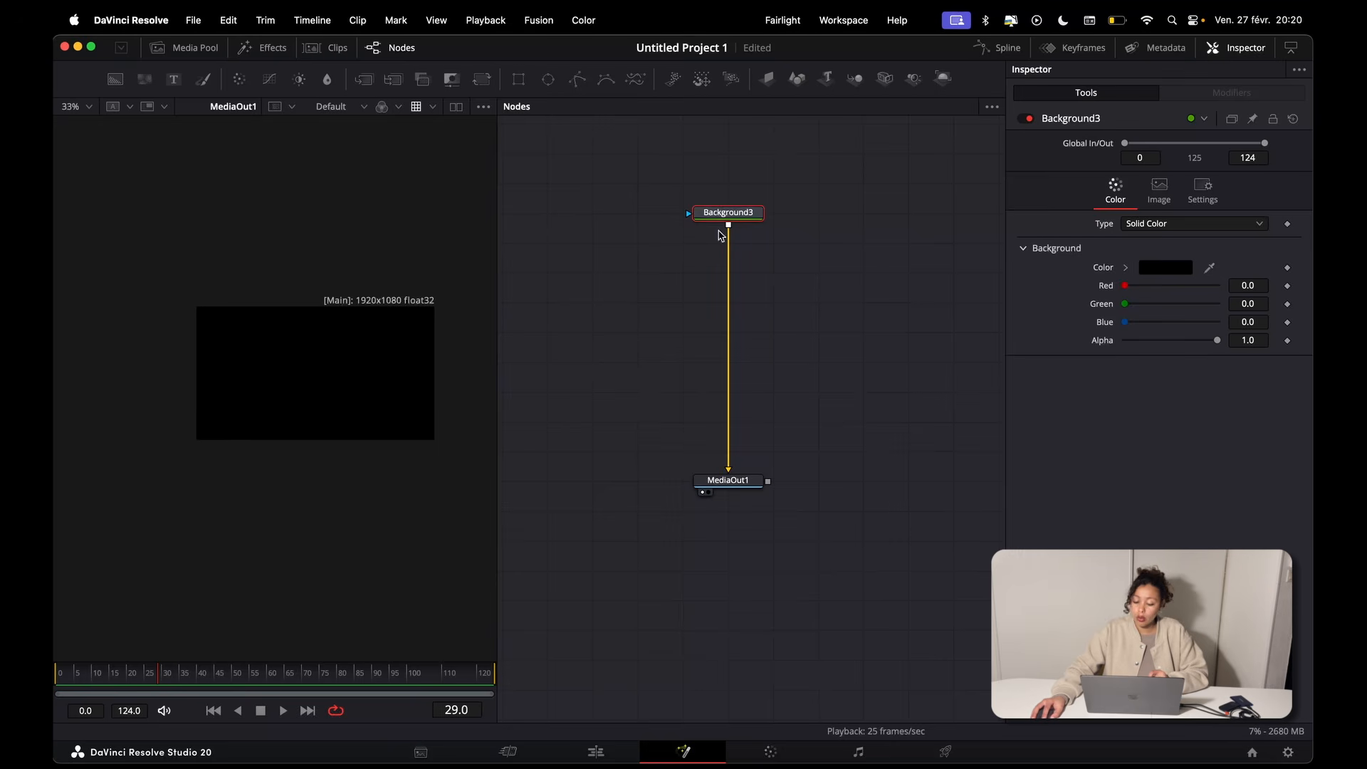
# Step: Merge a second background over Background3, place it beside the vertical flow, and color it dark red with a Value of about 0.378
pyautogui.click(114, 79)
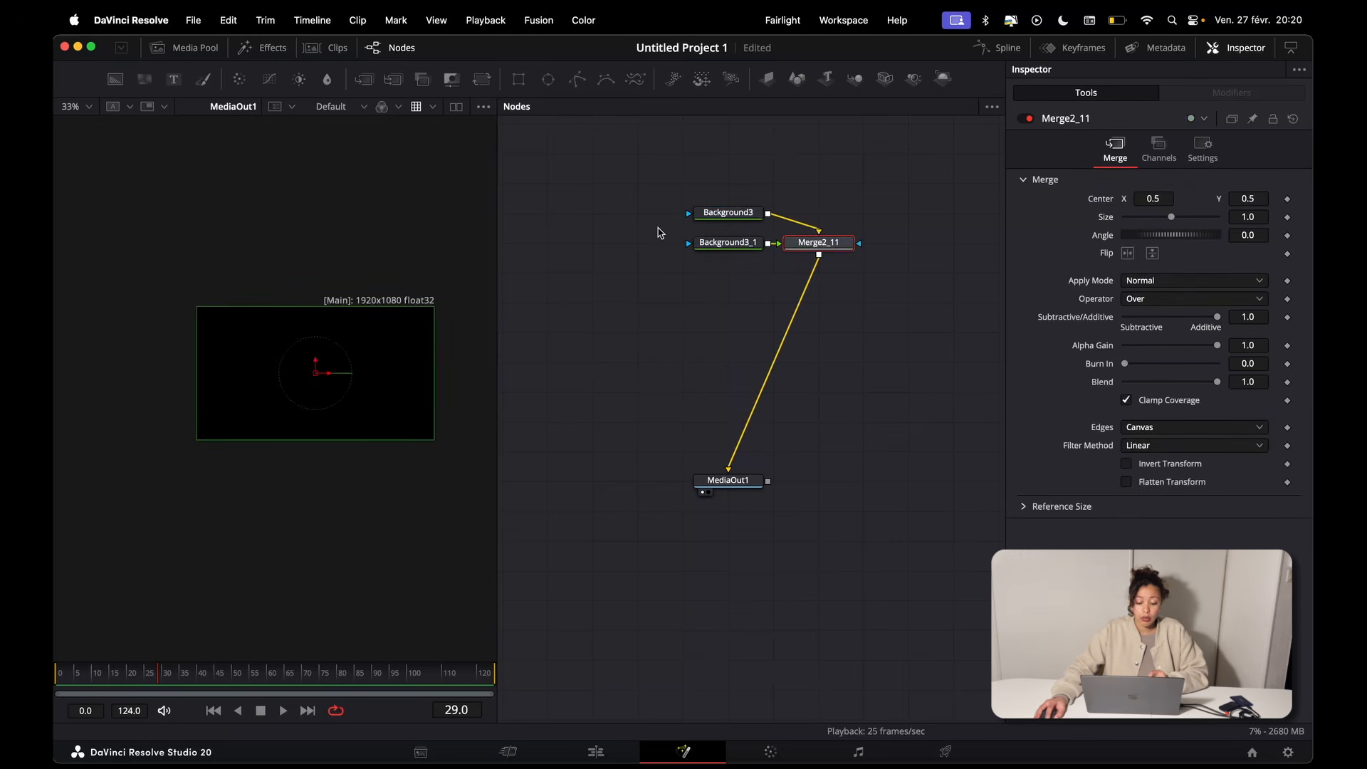
pyautogui.moveTo(725, 244); pyautogui.dragTo(635, 244)
pyautogui.moveTo(818, 246); pyautogui.dragTo(728, 246)
pyautogui.click(634, 246)
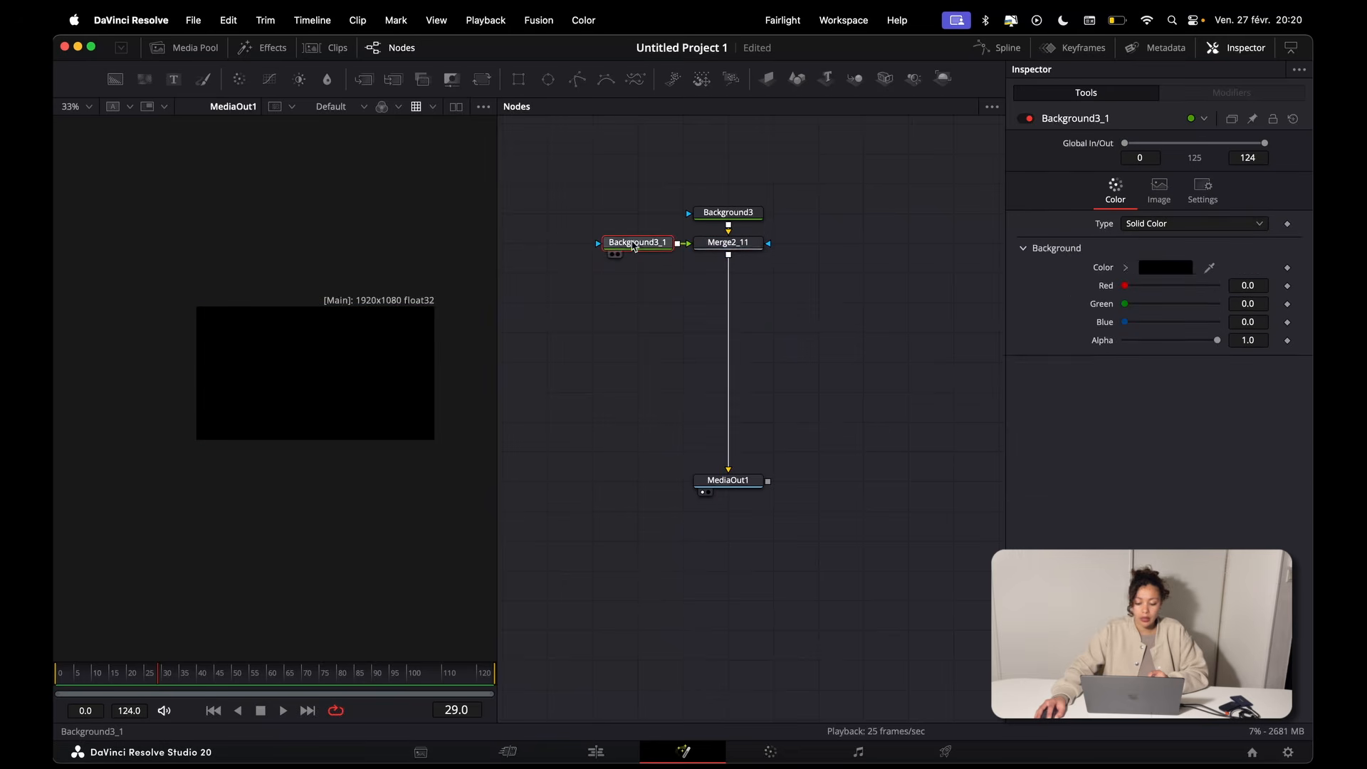
pyautogui.click(1125, 267)
pyautogui.moveTo(1192, 328); pyautogui.dragTo(1278, 343)
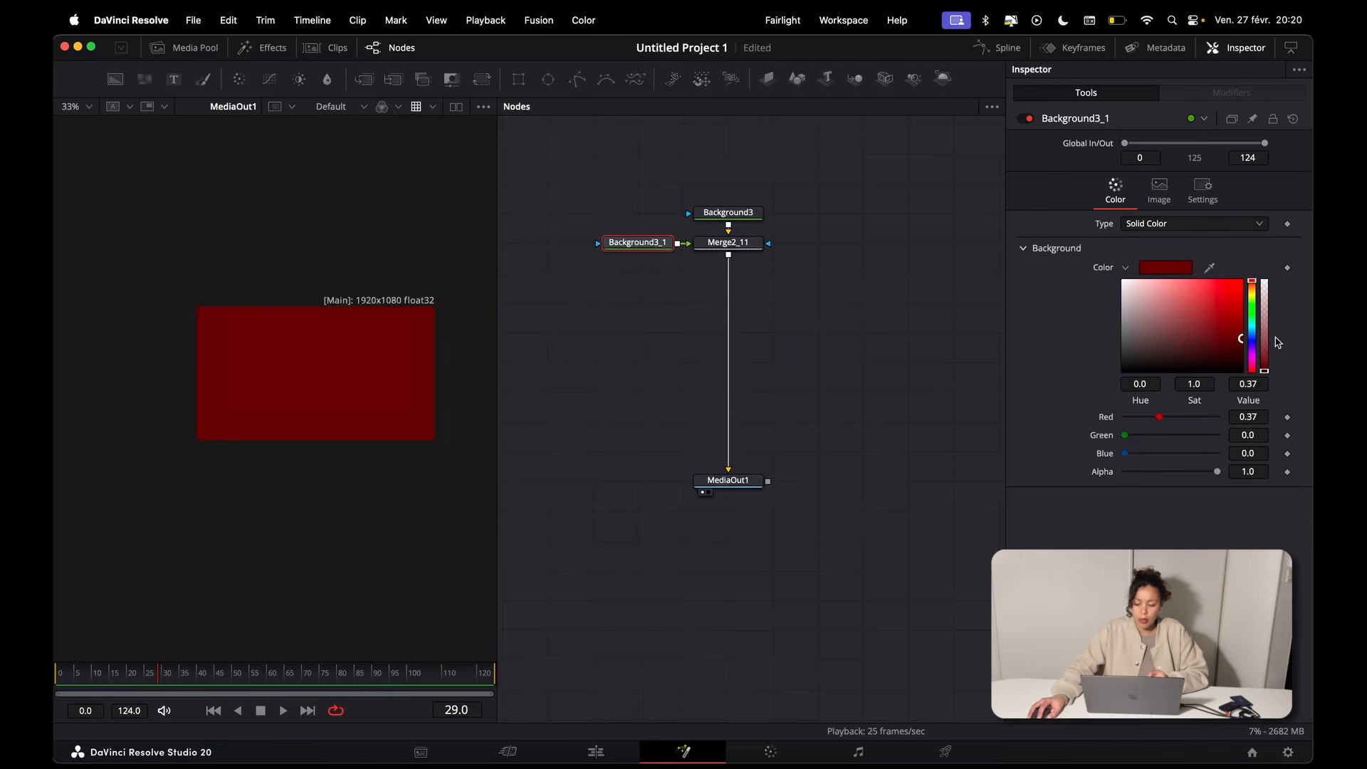
# Step: Merge a third background after Merge2_11 and color it full red with Red at 1.0
pyautogui.click(722, 246)
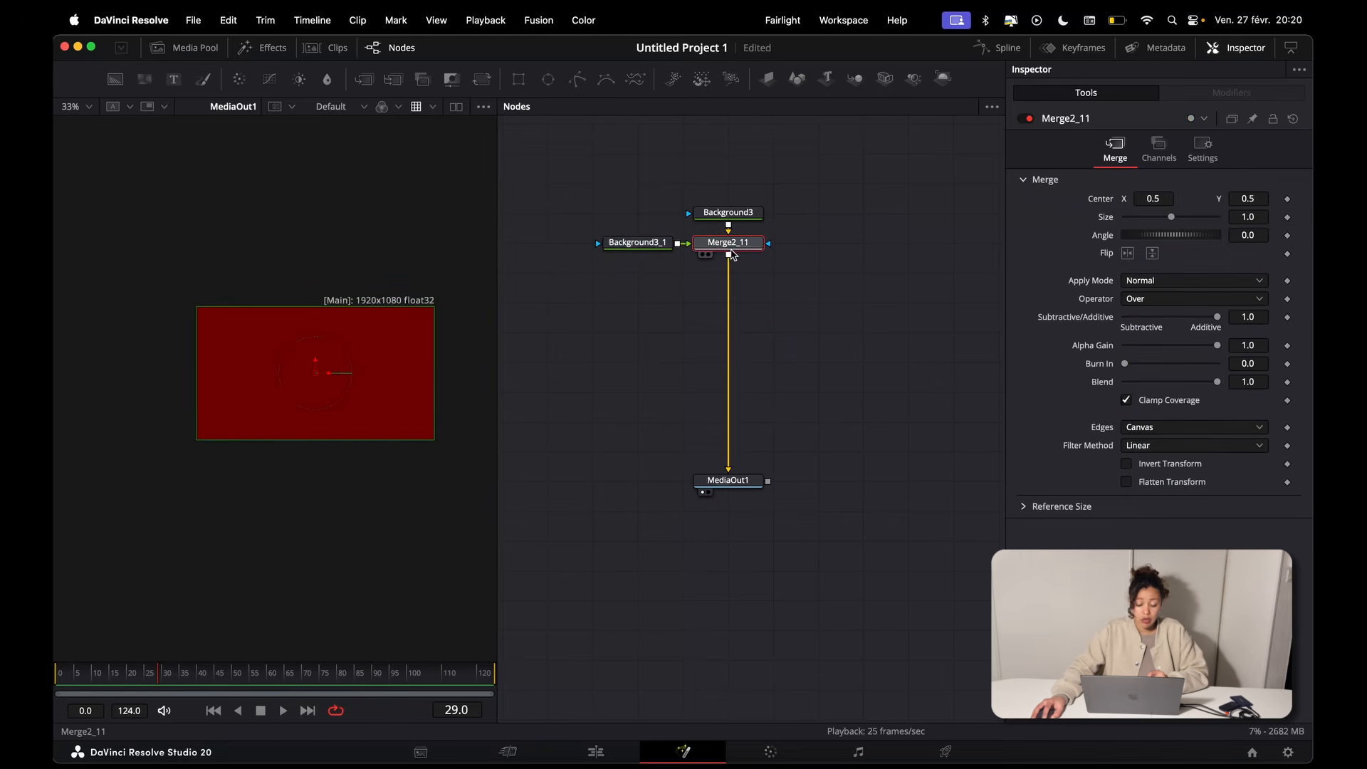
pyautogui.click(114, 78)
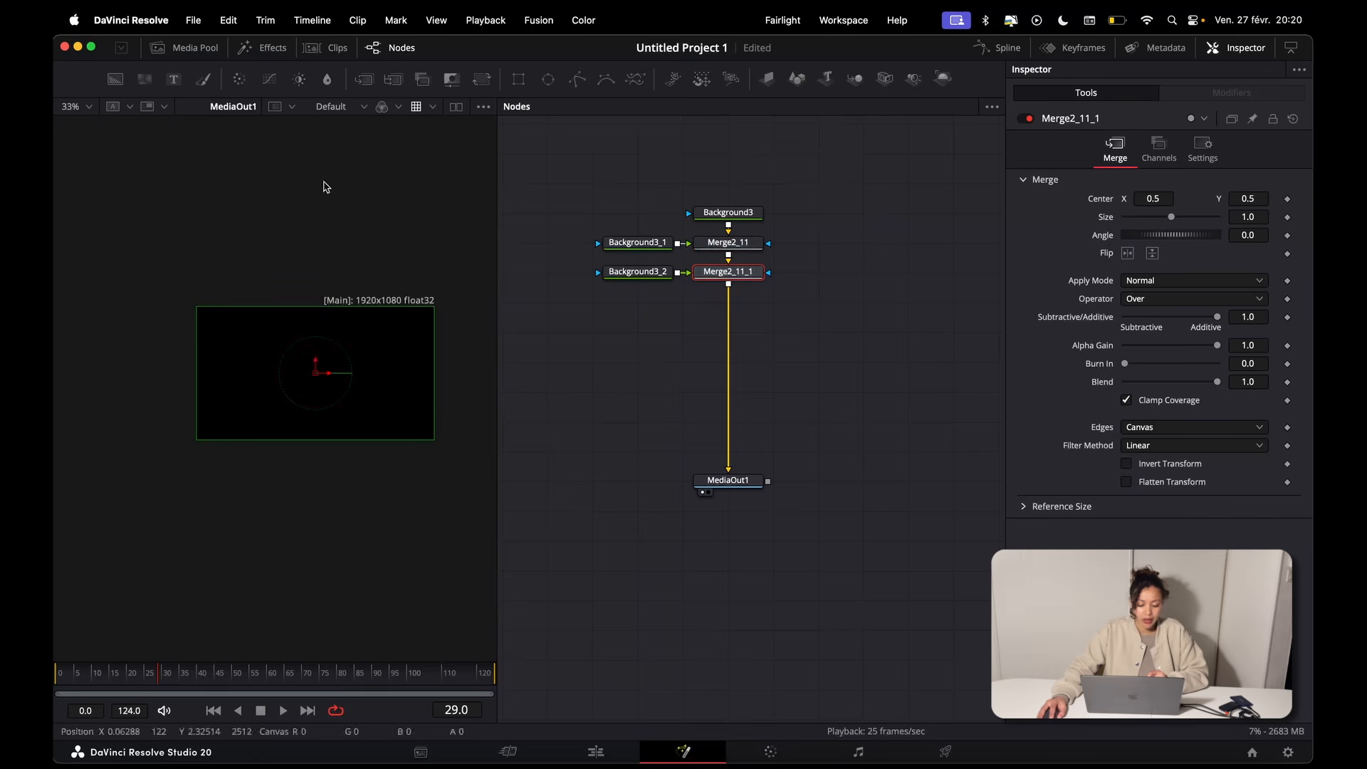
pyautogui.click(1126, 267)
pyautogui.click(1242, 282)
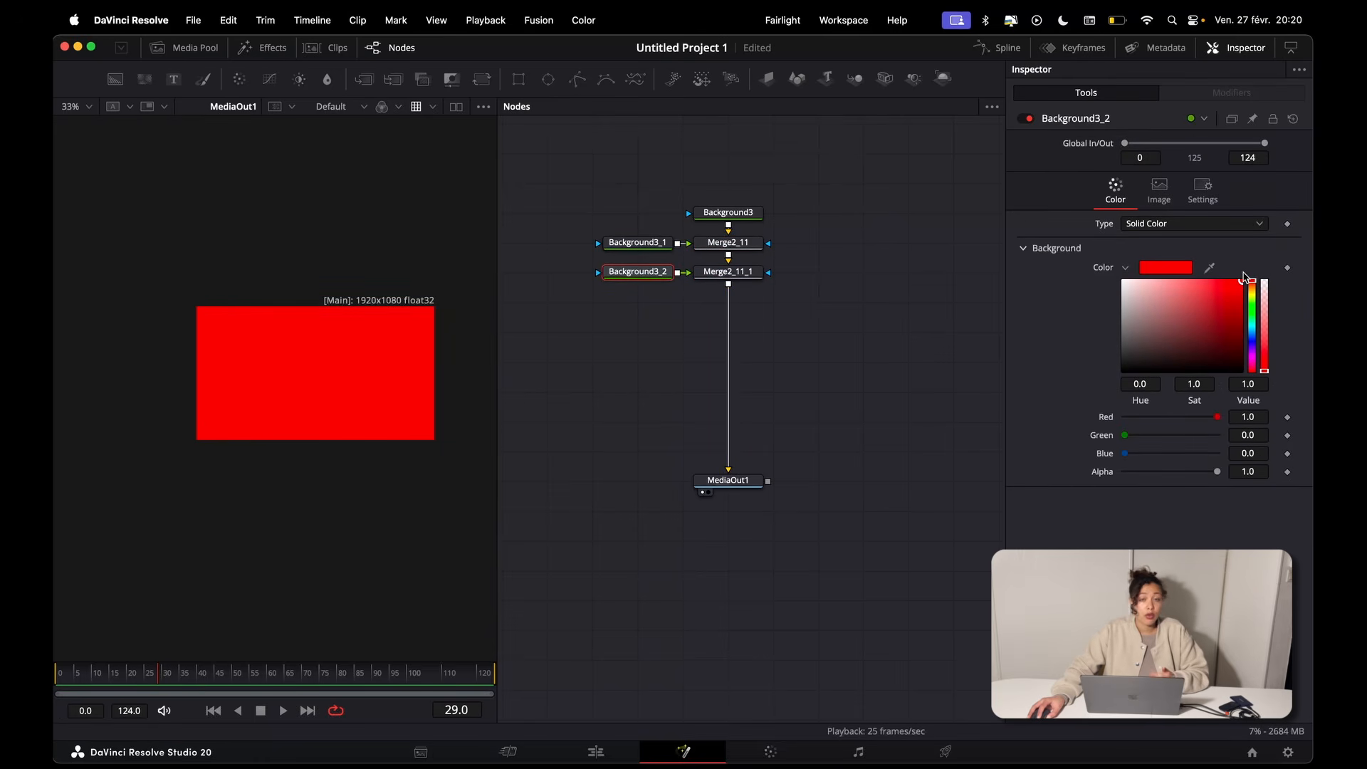
# Step: Move Background3 further above the merges and view the background nodes one after another
pyautogui.moveTo(740, 217); pyautogui.dragTo(741, 188)
pyautogui.click(702, 195)
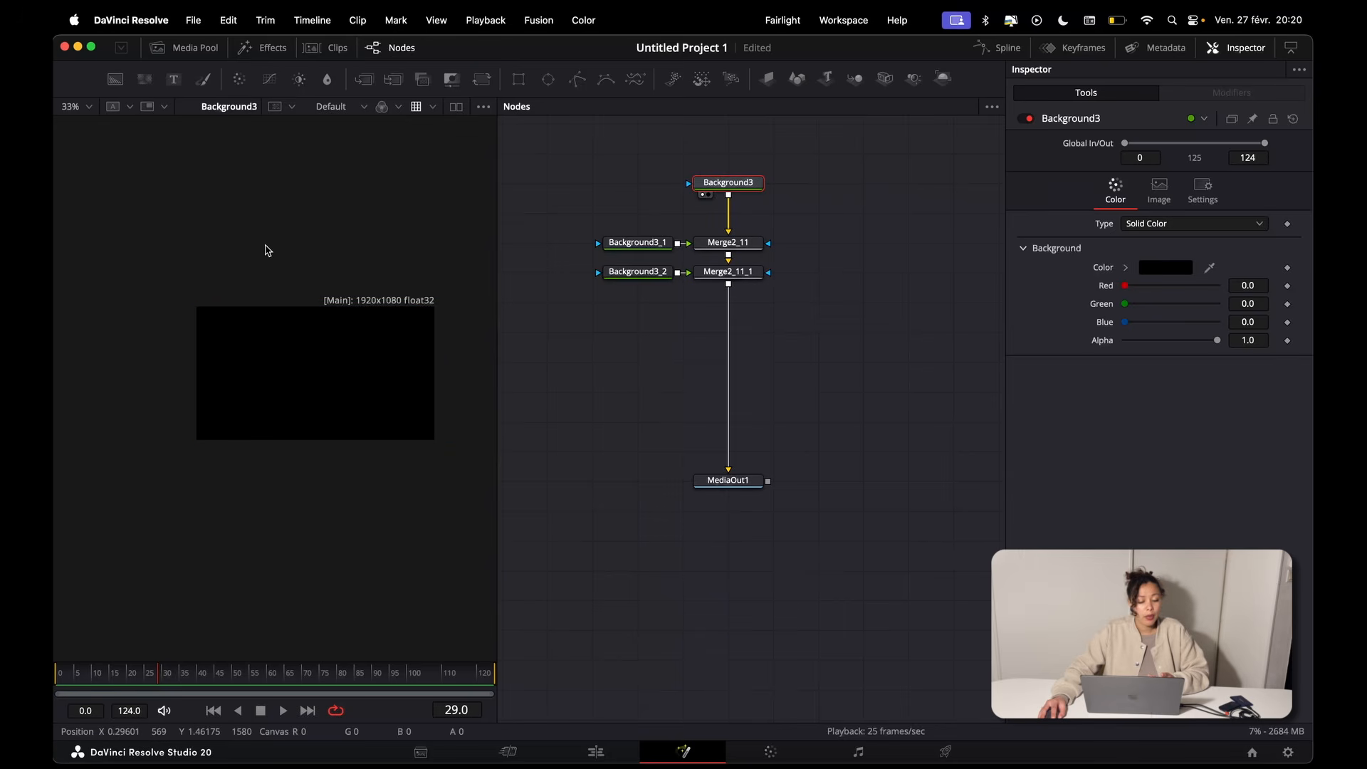
pyautogui.moveTo(628, 239); pyautogui.dragTo(296, 338)
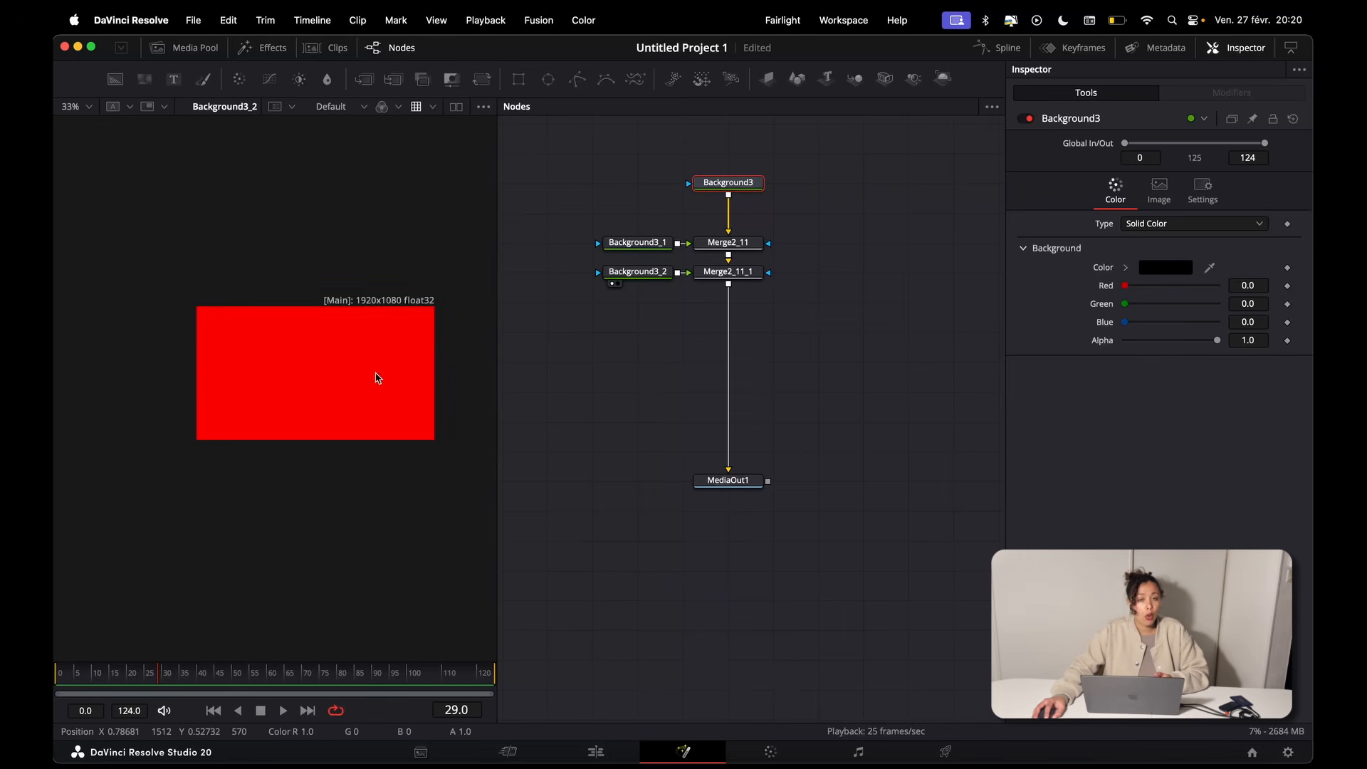
# Step: Box-select the group formed by Background3, Background3_1 and Merge2_11 in the node tree
pyautogui.moveTo(590, 156); pyautogui.dragTo(813, 191)
pyautogui.moveTo(558, 220); pyautogui.dragTo(797, 254)
pyautogui.moveTo(559, 264); pyautogui.dragTo(592, 266)
pyautogui.moveTo(801, 258); pyautogui.dragTo(571, 143)
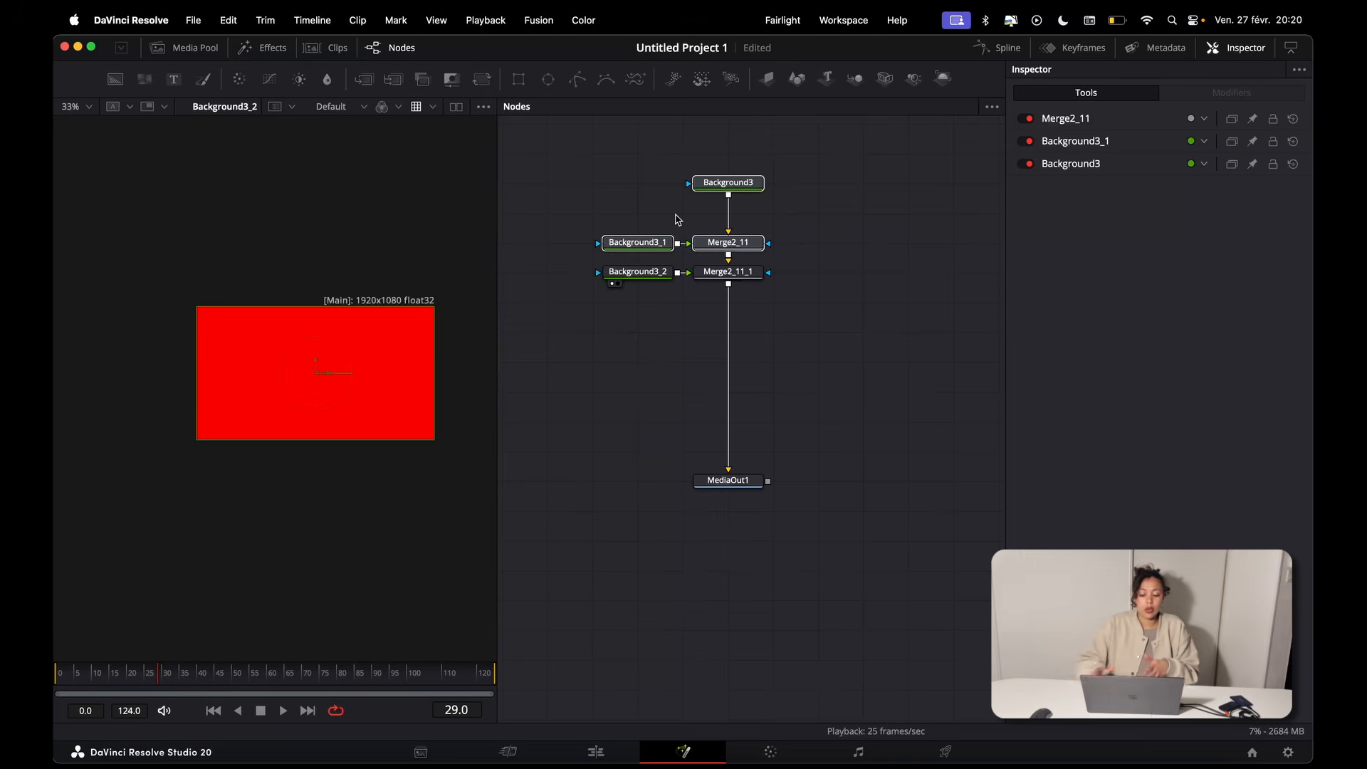
# Step: Lay the nodes out as a horizontal flow and view Background3, Merge2_11 and Merge2_11_1 in turn
pyautogui.moveTo(740, 481); pyautogui.dragTo(863, 331)
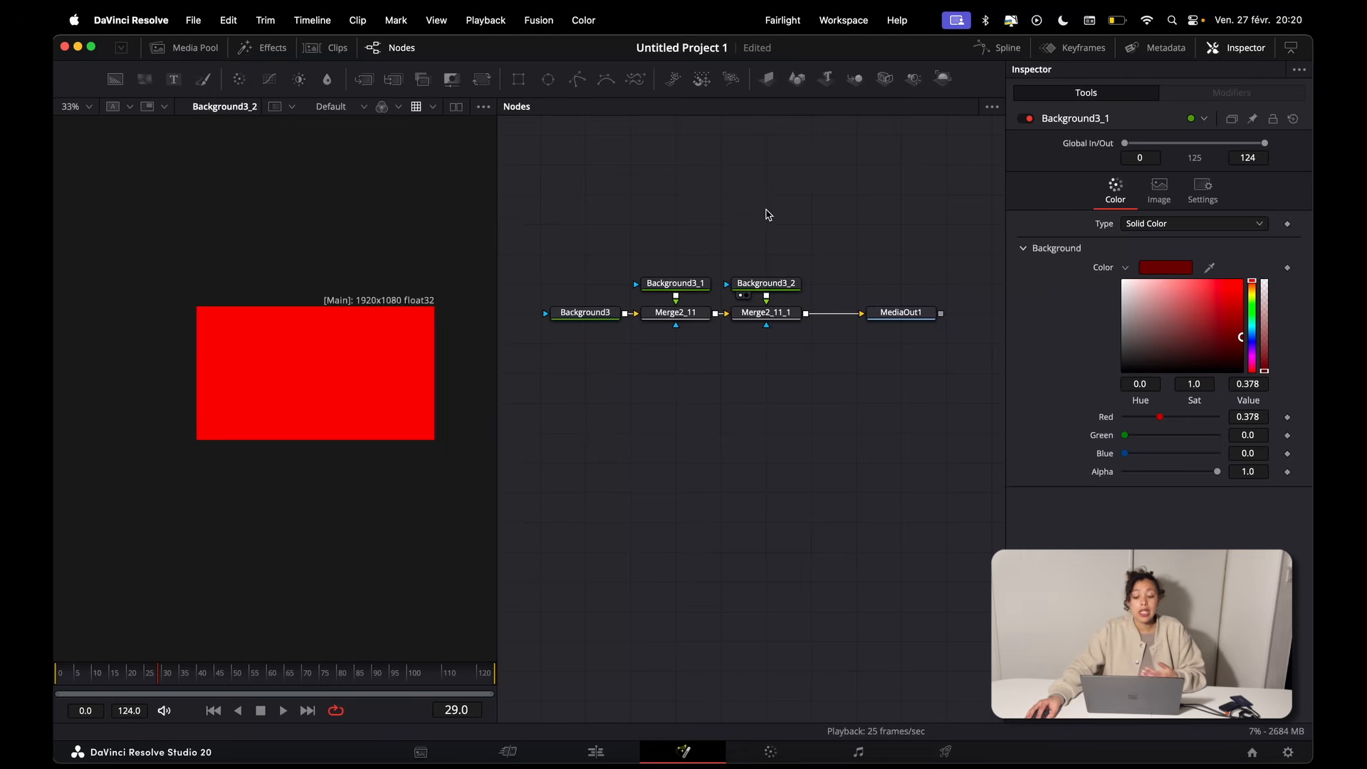
pyautogui.moveTo(764, 205); pyautogui.dragTo(822, 353)
pyautogui.moveTo(721, 369); pyautogui.dragTo(549, 267)
pyautogui.moveTo(580, 312); pyautogui.dragTo(322, 342)
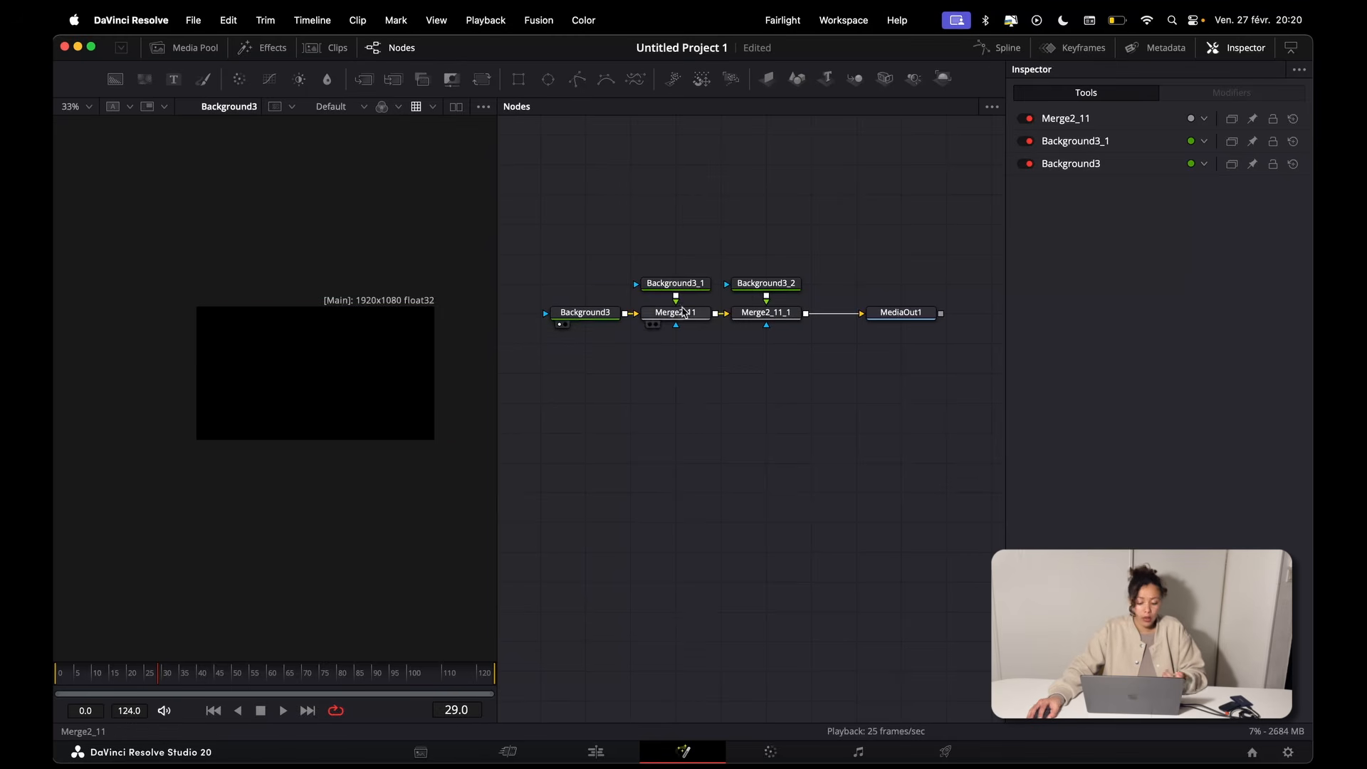
pyautogui.moveTo(682, 314); pyautogui.dragTo(324, 356)
pyautogui.moveTo(151, 299); pyautogui.dragTo(399, 481)
pyautogui.moveTo(765, 313); pyautogui.dragTo(327, 394)
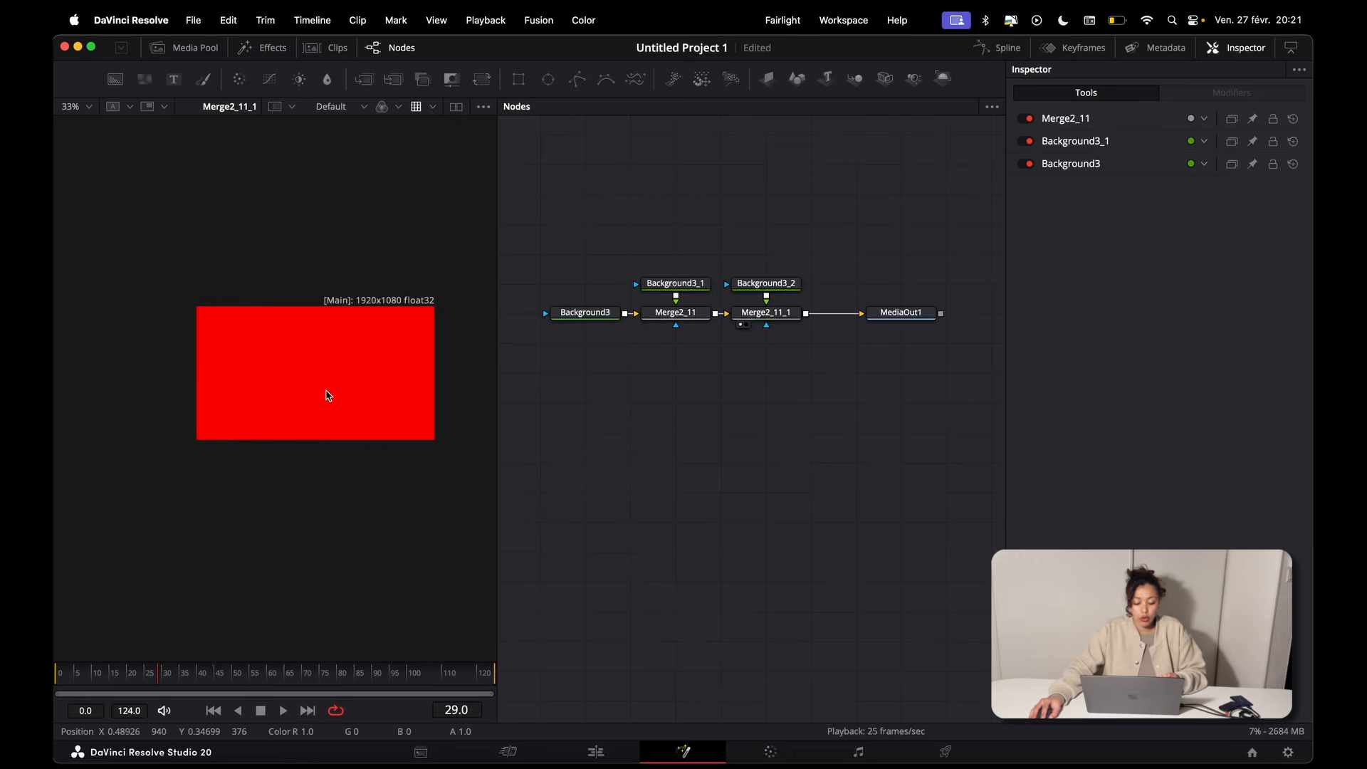
# Step: View the output of Background3 and of Merge2_11 in the vertical node flow
pyautogui.moveTo(214, 278); pyautogui.dragTo(248, 431)
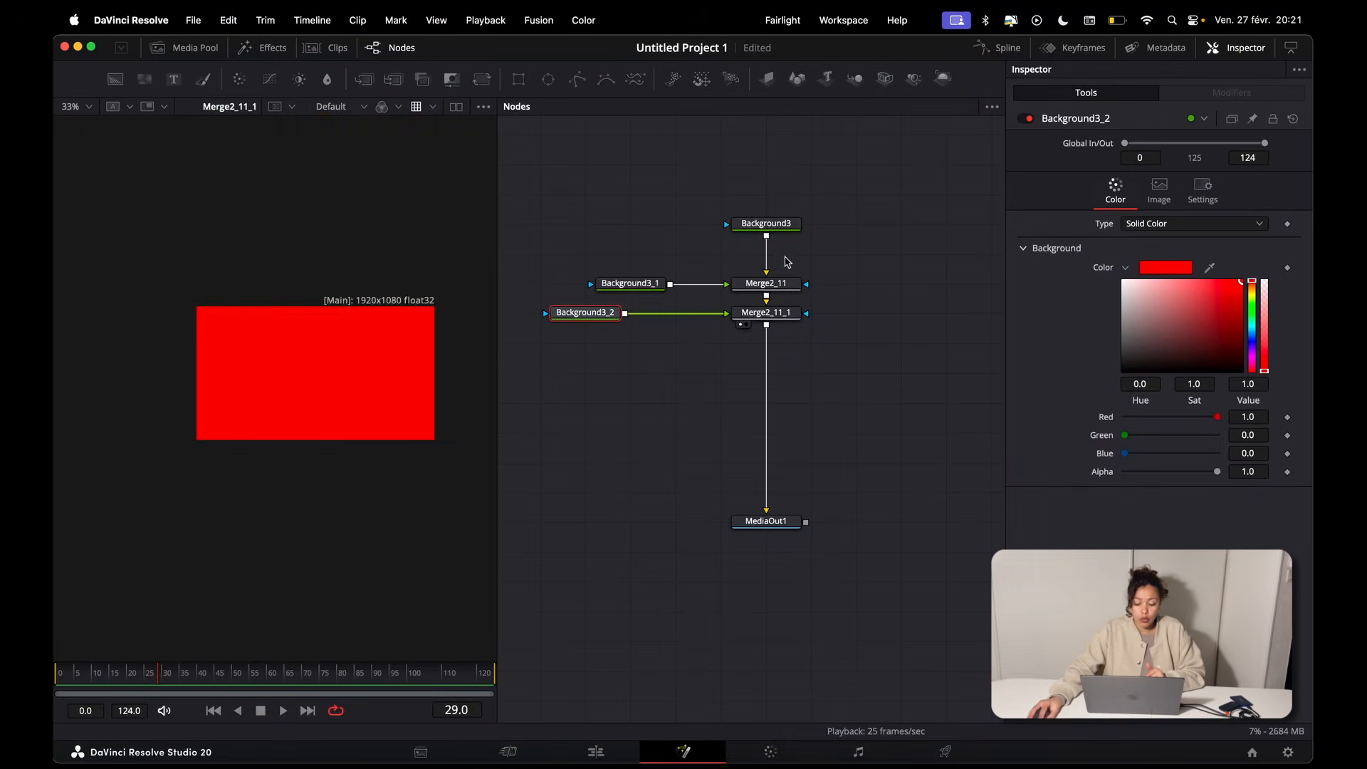
pyautogui.moveTo(766, 224); pyautogui.dragTo(346, 251)
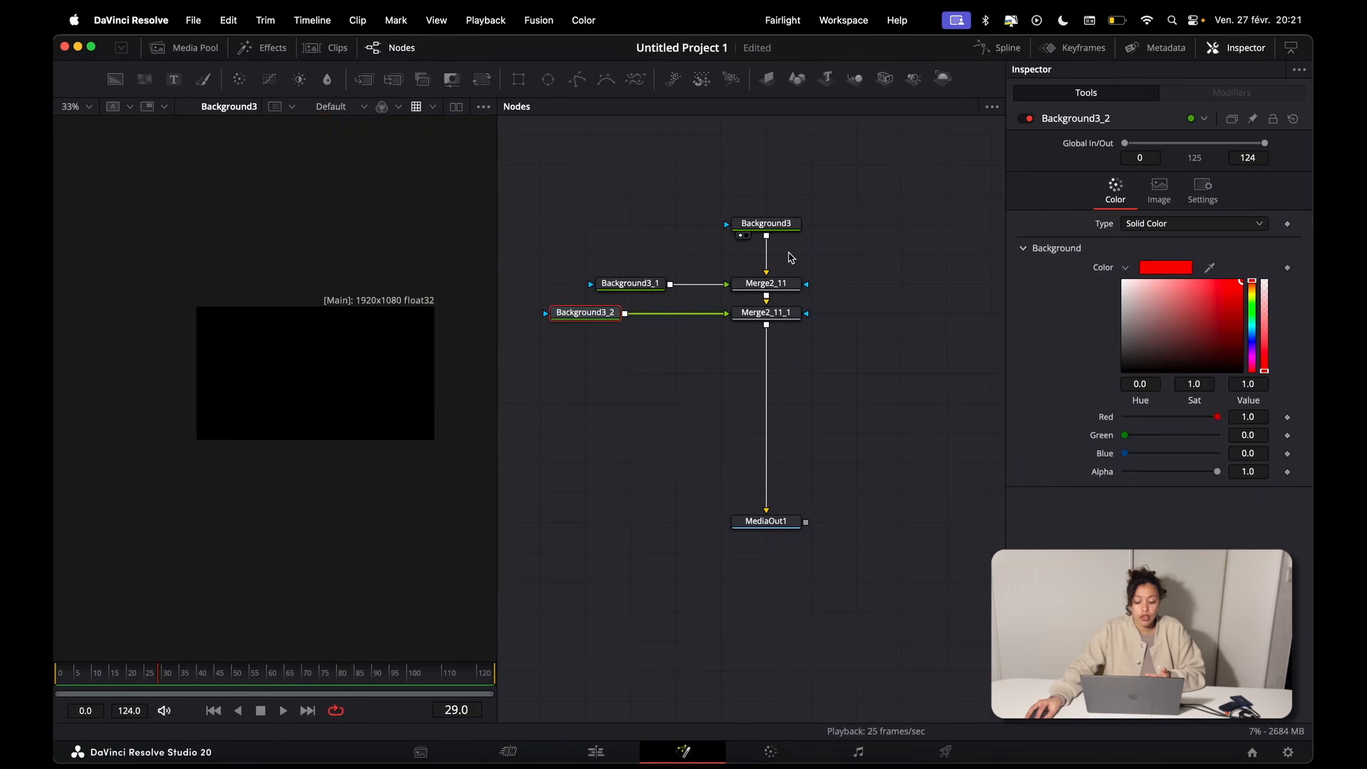
pyautogui.click(632, 284)
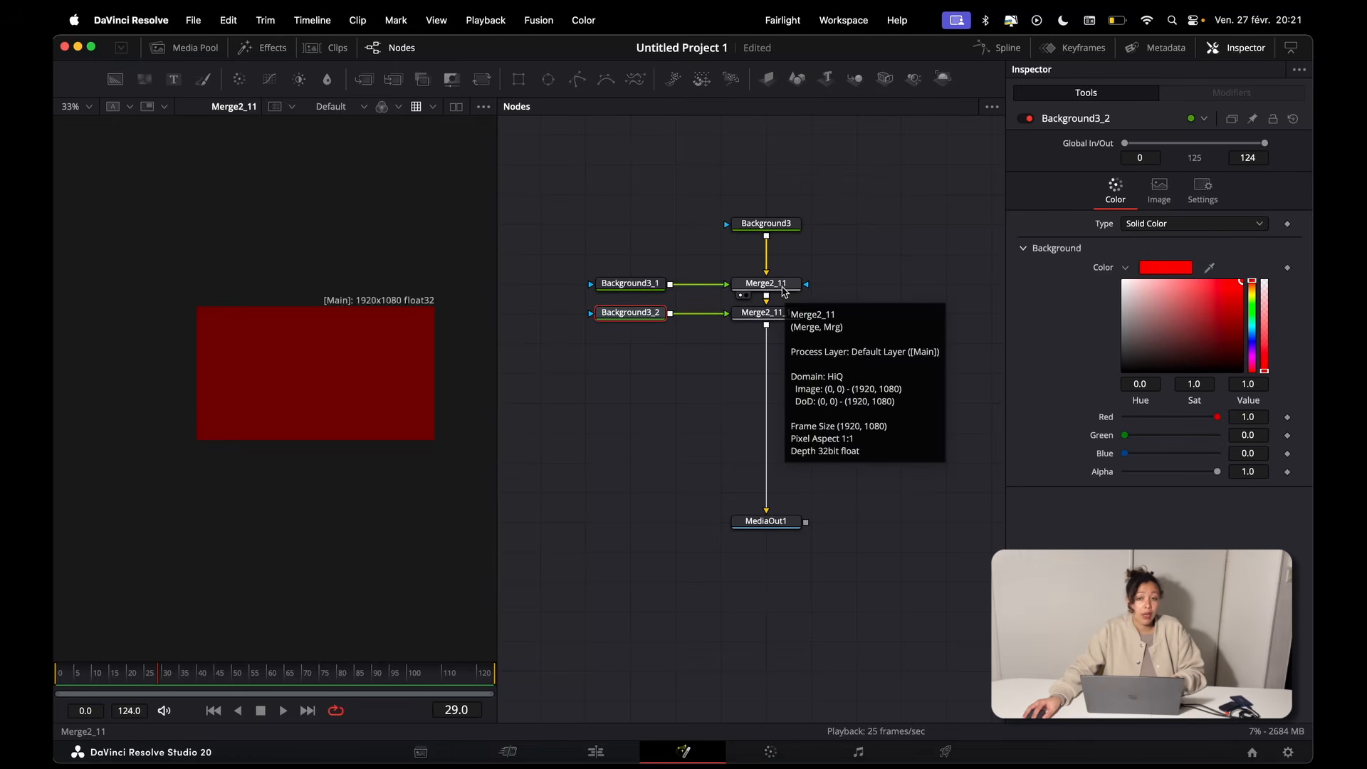
pyautogui.moveTo(773, 313); pyautogui.dragTo(548, 188)
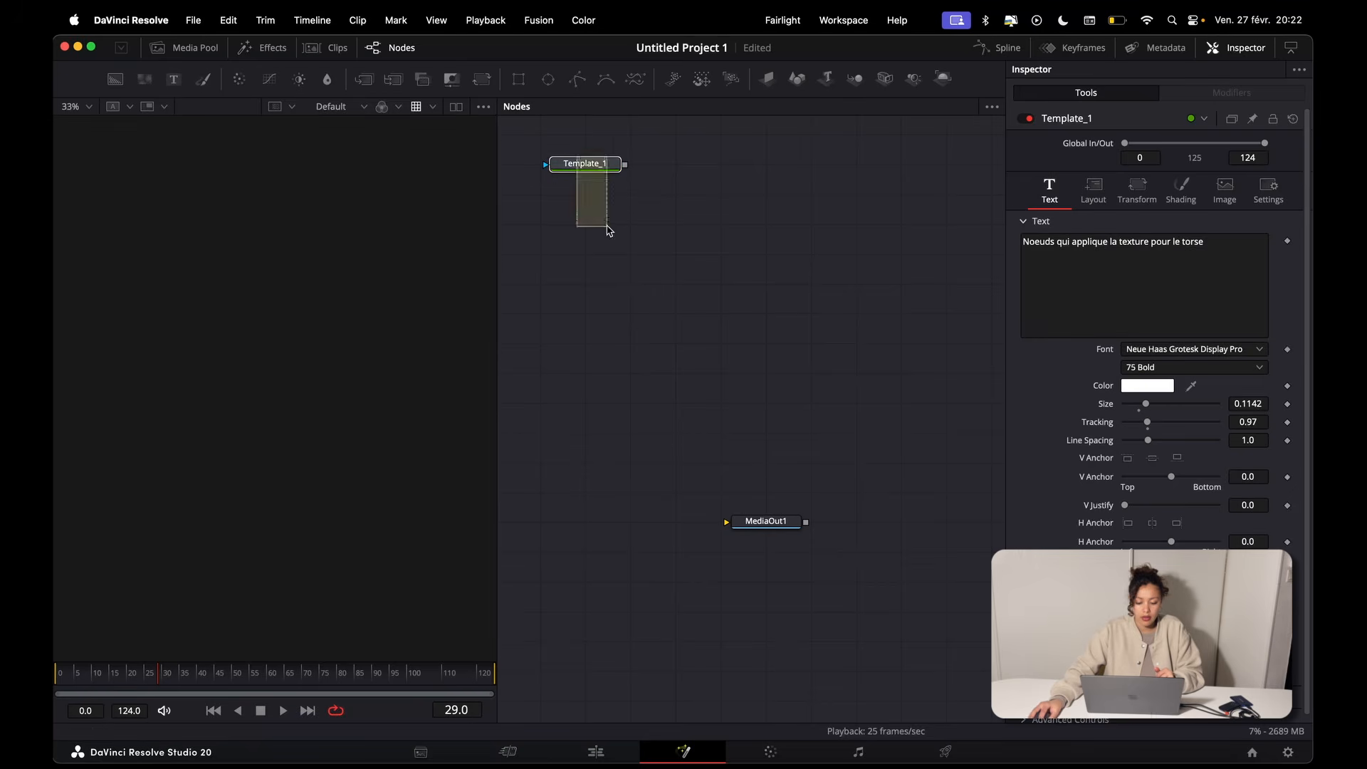
# Step: Try a Blur node with a Blur Size of 29.9 on the Template_1 text, then delete the node
pyautogui.click(563, 175)
pyautogui.moveTo(593, 161); pyautogui.dragTo(593, 221)
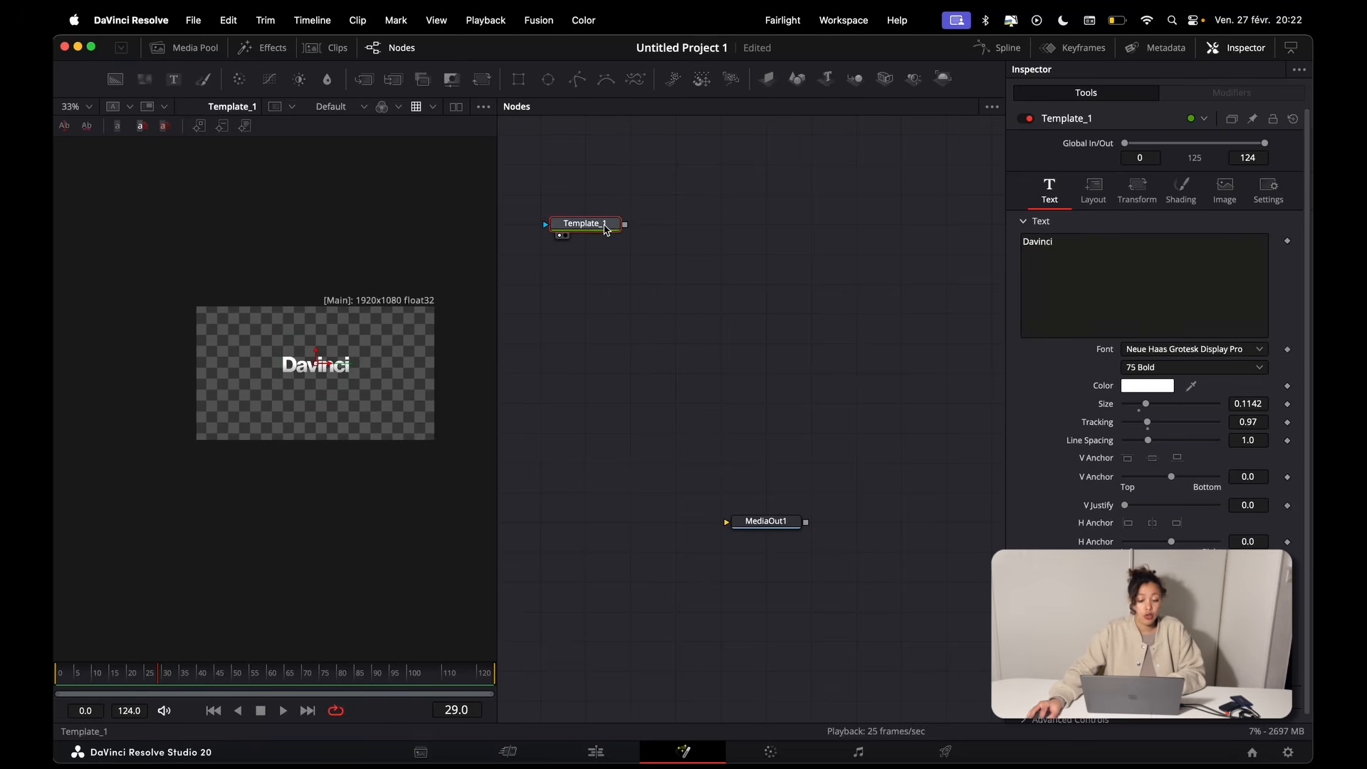
pyautogui.click(327, 79)
pyautogui.press('1')
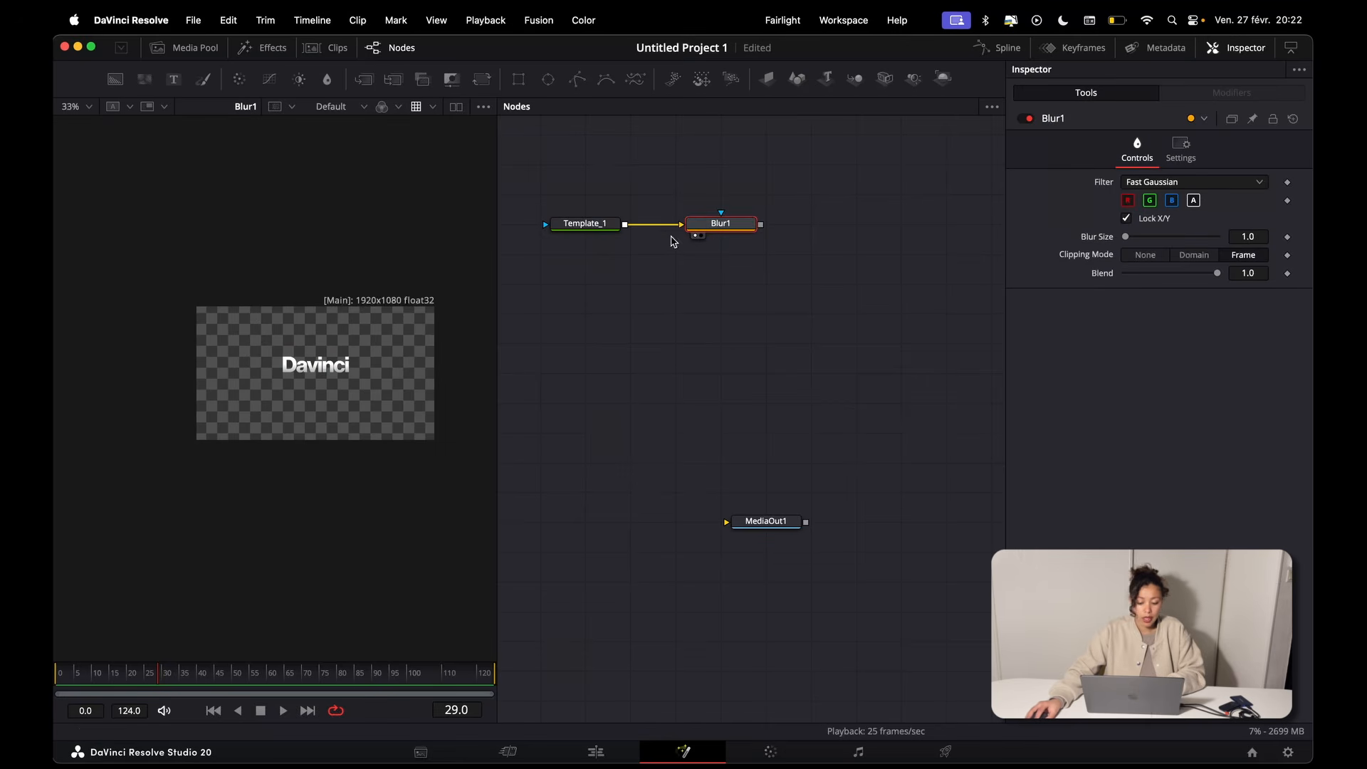
pyautogui.moveTo(1129, 242); pyautogui.dragTo(1149, 240)
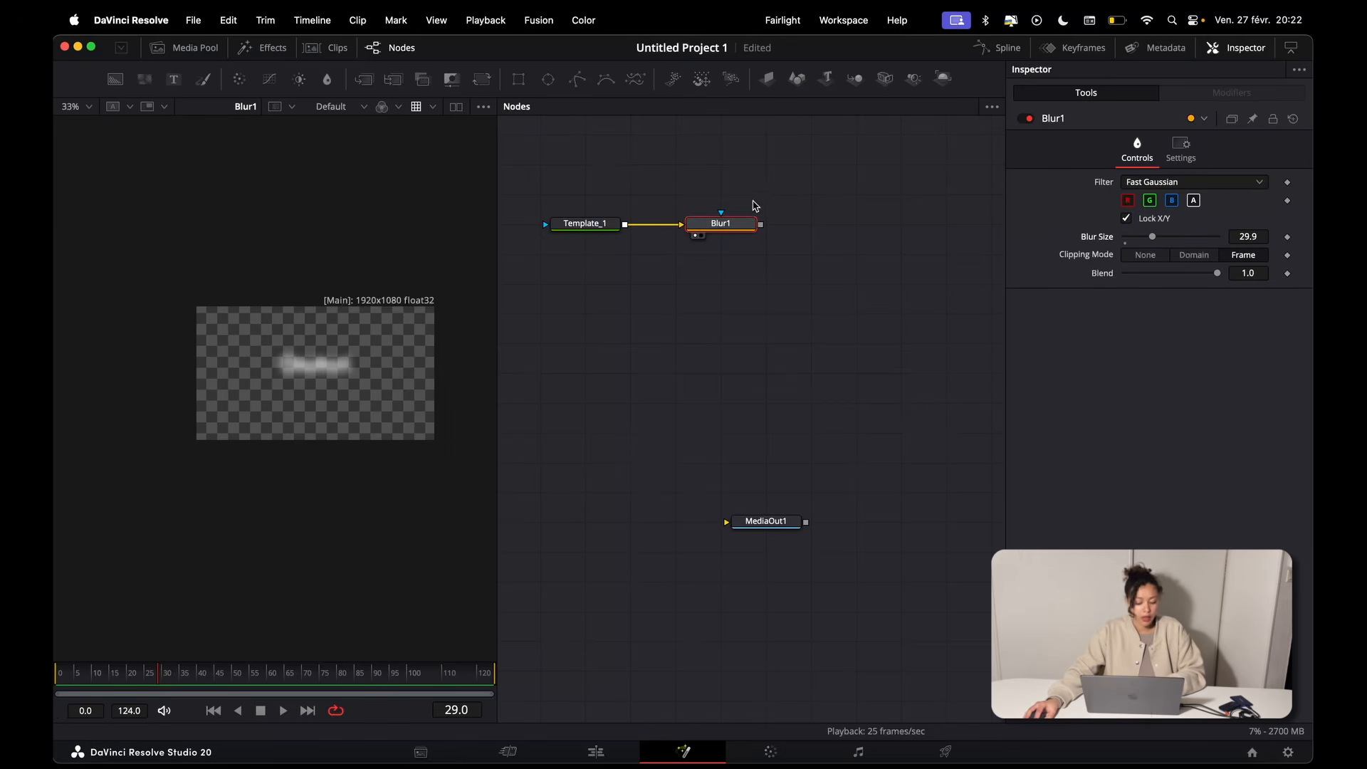
pyautogui.click(721, 222)
pyautogui.press('Delete')
# Step: Try a Glow node with a Glow Size of about 47.2 on the Template_1 text, then delete the node
pyautogui.hotkey('shift', 'space')
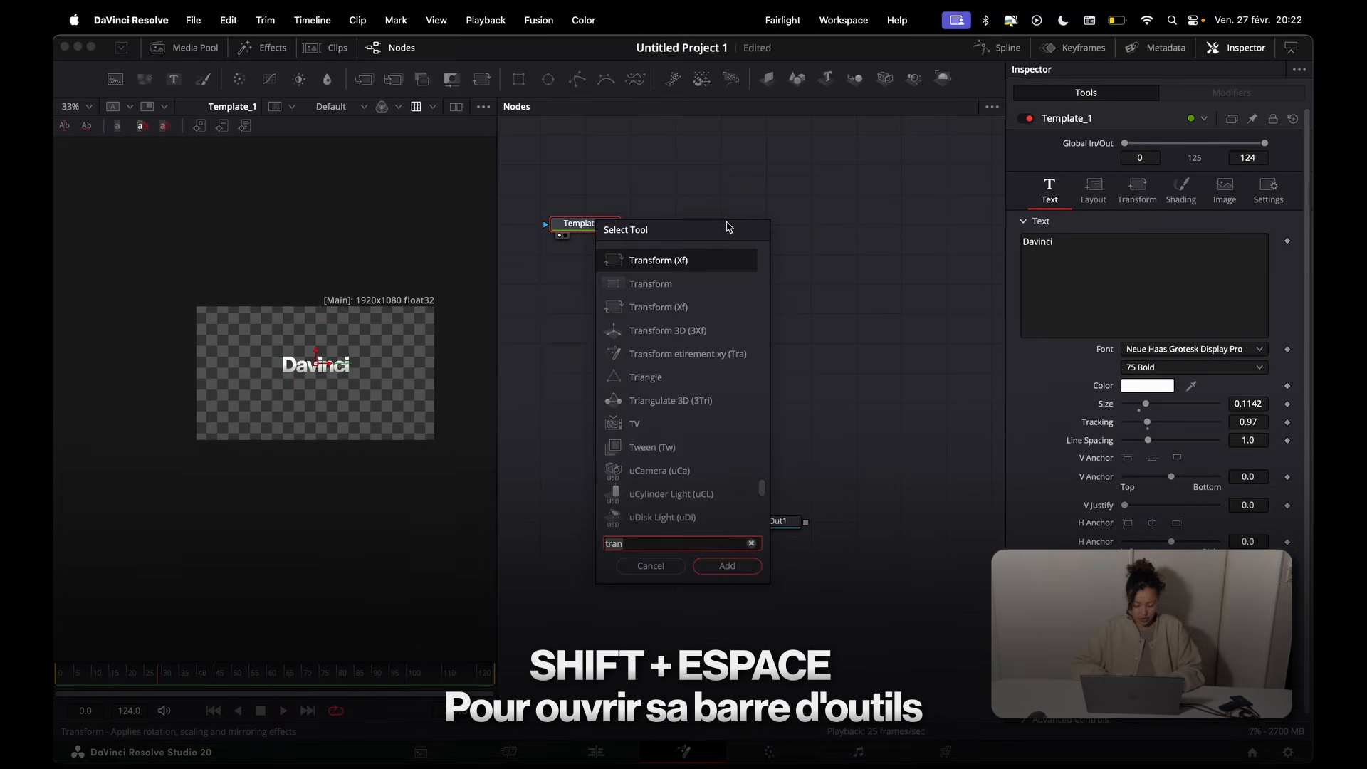
pyautogui.write('glow')
pyautogui.press('Return')
pyautogui.press('1')
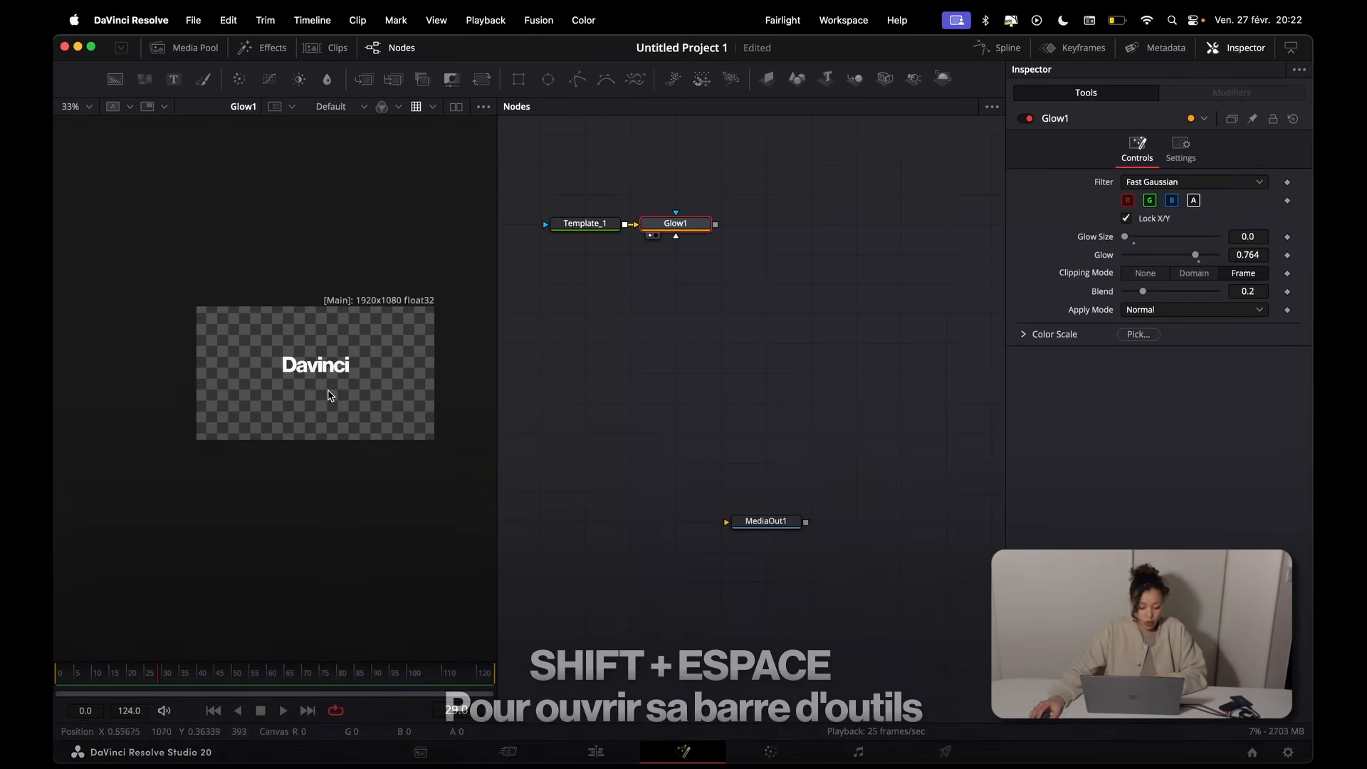
pyautogui.scroll(2, 330, 391)
pyautogui.moveTo(1126, 237); pyautogui.dragTo(1172, 236)
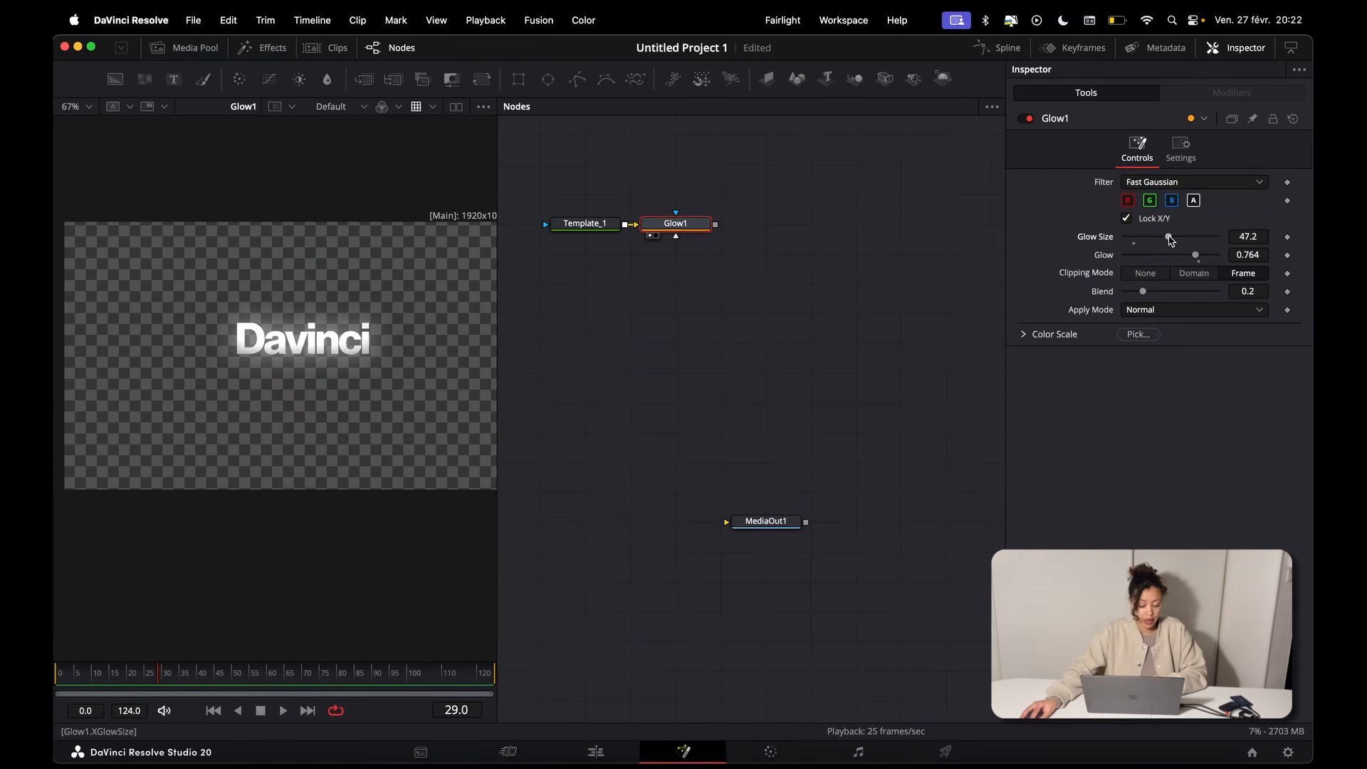
pyautogui.click(672, 223)
pyautogui.press('Delete')
# Step: Add a Transform node after Template_1, view its output while trying its controls, and save the project
pyautogui.click(482, 81)
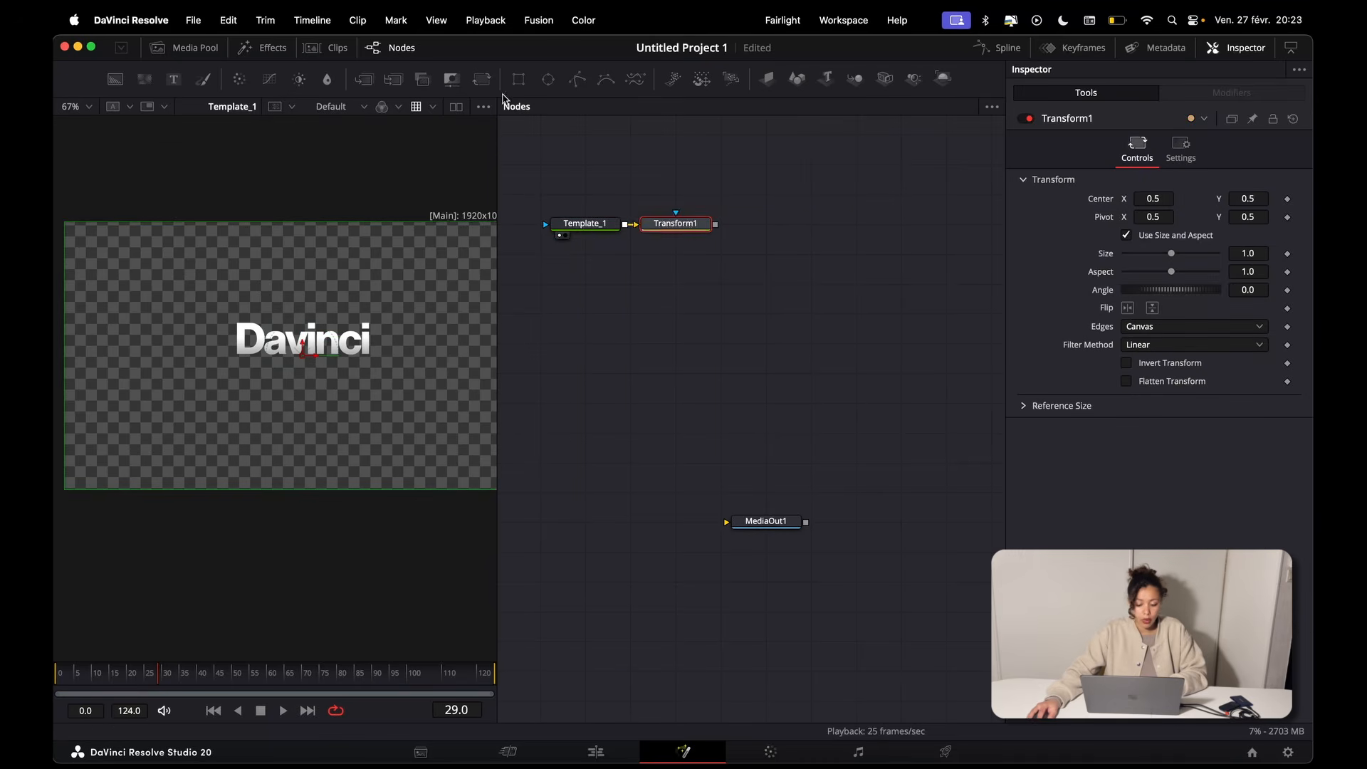
pyautogui.press('1')
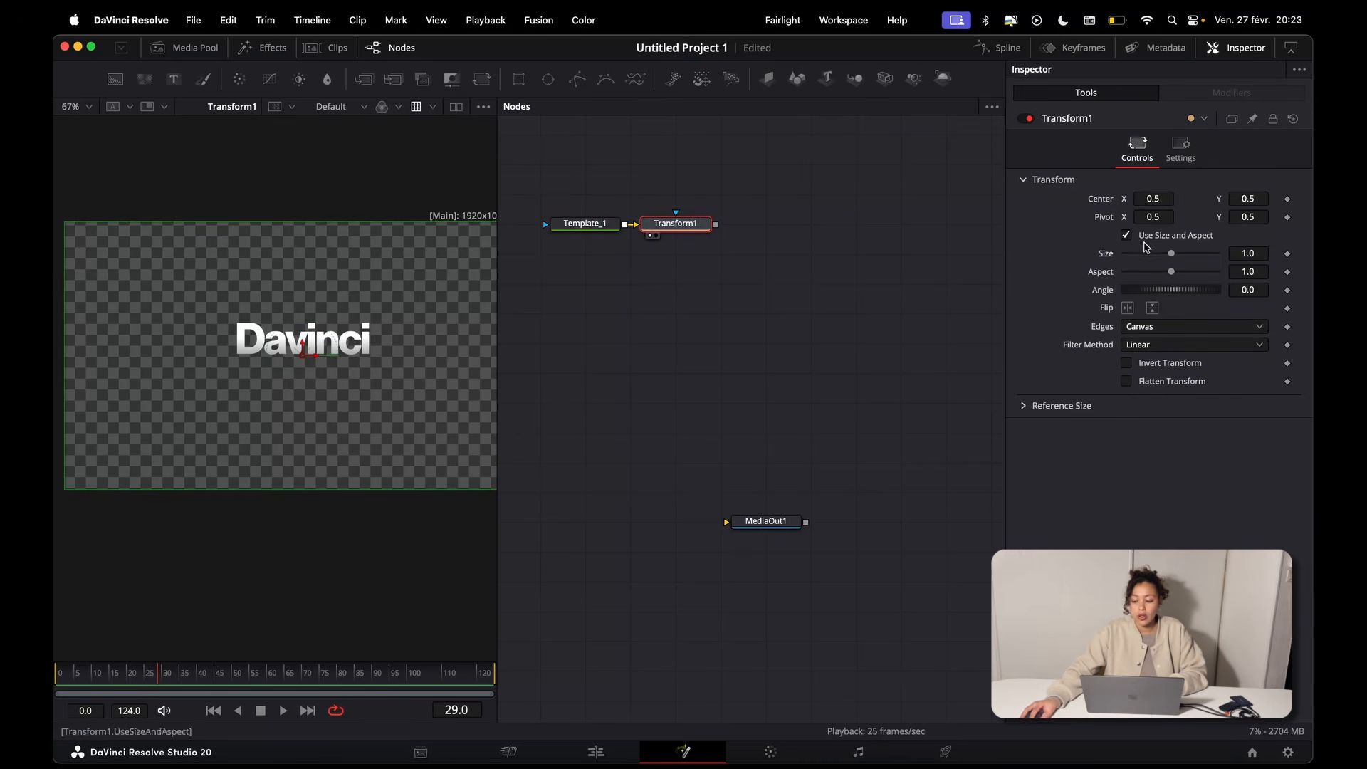
pyautogui.moveTo(1170, 254)
pyautogui.mouseDown()
pyautogui.moveTo(1200, 254)
pyautogui.moveTo(1168, 255)
pyautogui.mouseUp()
pyautogui.moveTo(1247, 272)
pyautogui.mouseDown()
pyautogui.moveTo(1268, 290)
pyautogui.moveTo(1251, 290)
pyautogui.mouseUp()
pyautogui.moveTo(745, 189); pyautogui.dragTo(656, 241)
pyautogui.press('super+s')
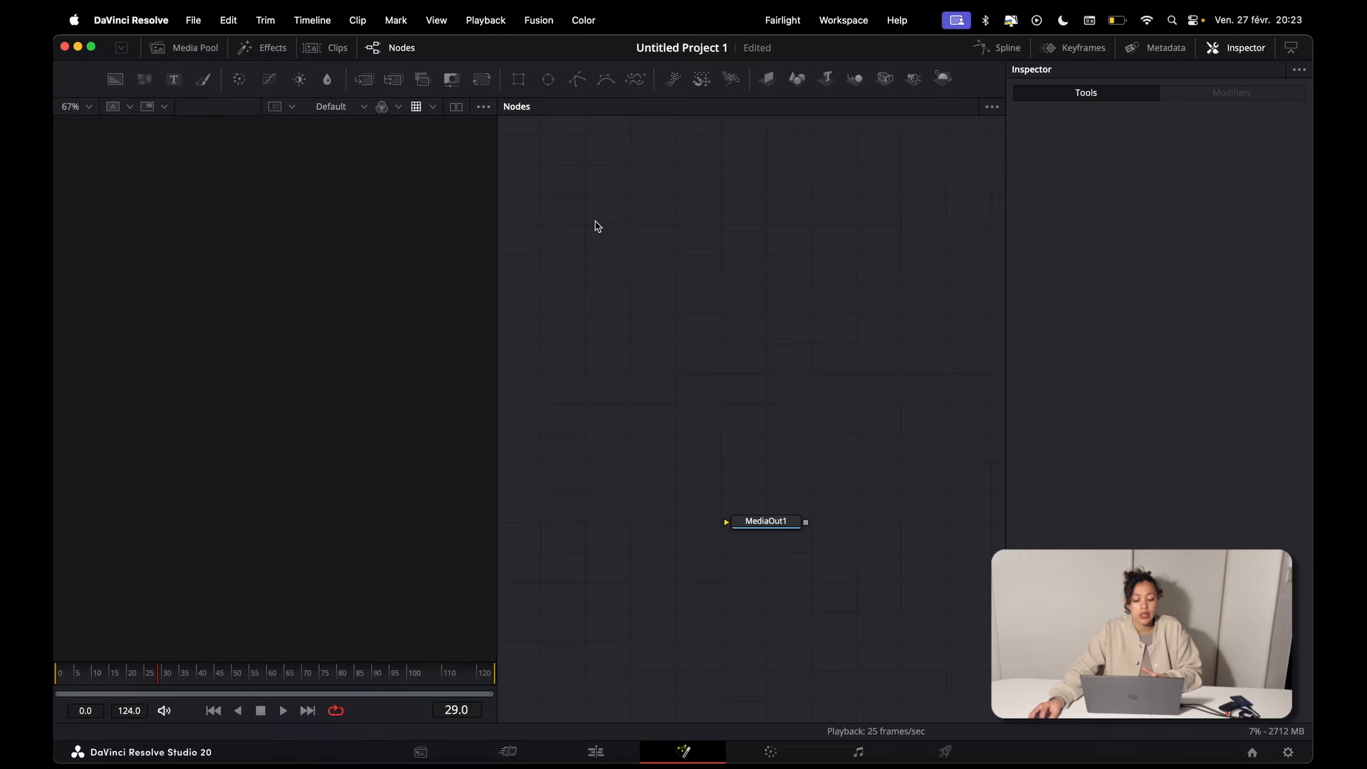
# Step: Add a Rectangle, an Ellipse and a Polygon mask node to the composition
pyautogui.click(518, 79)
pyautogui.click(548, 79)
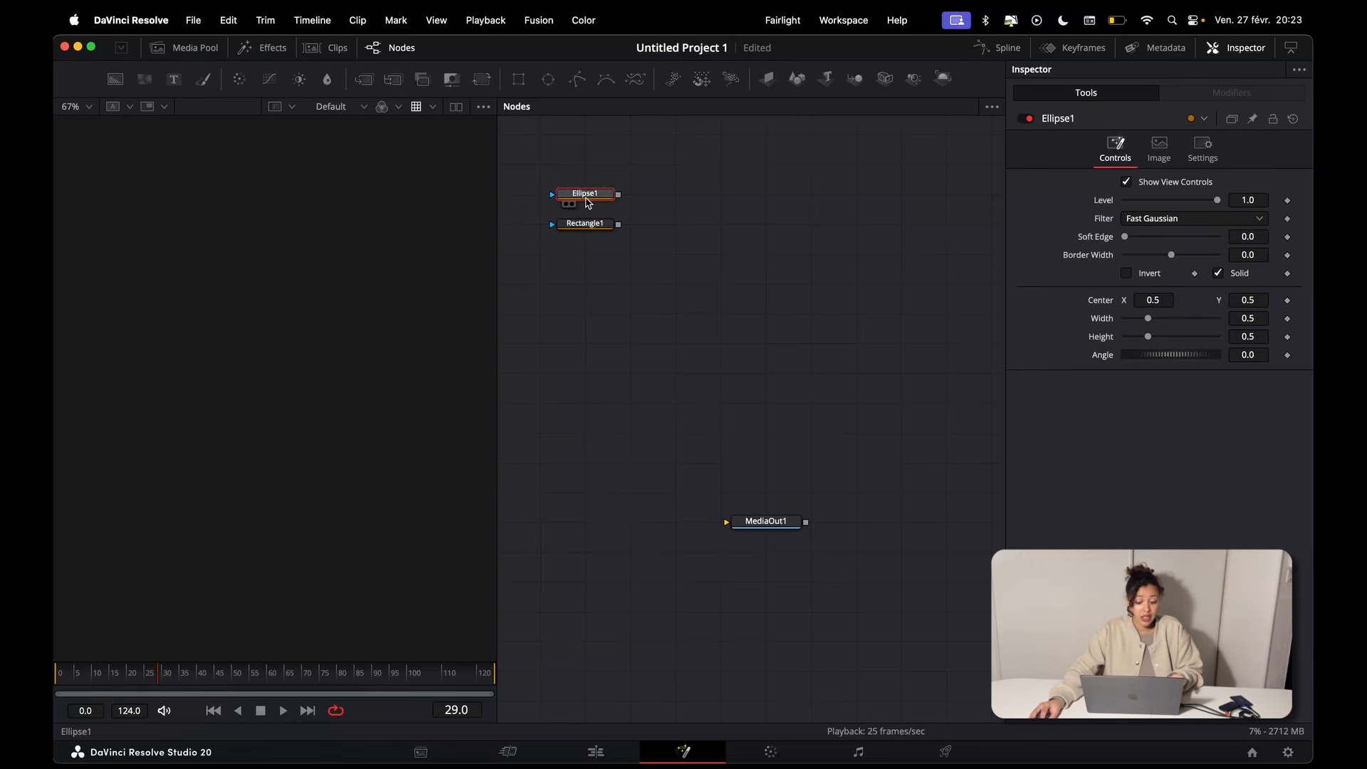
pyautogui.click(577, 79)
pyautogui.click(689, 158)
pyautogui.moveTo(692, 173); pyautogui.dragTo(724, 260)
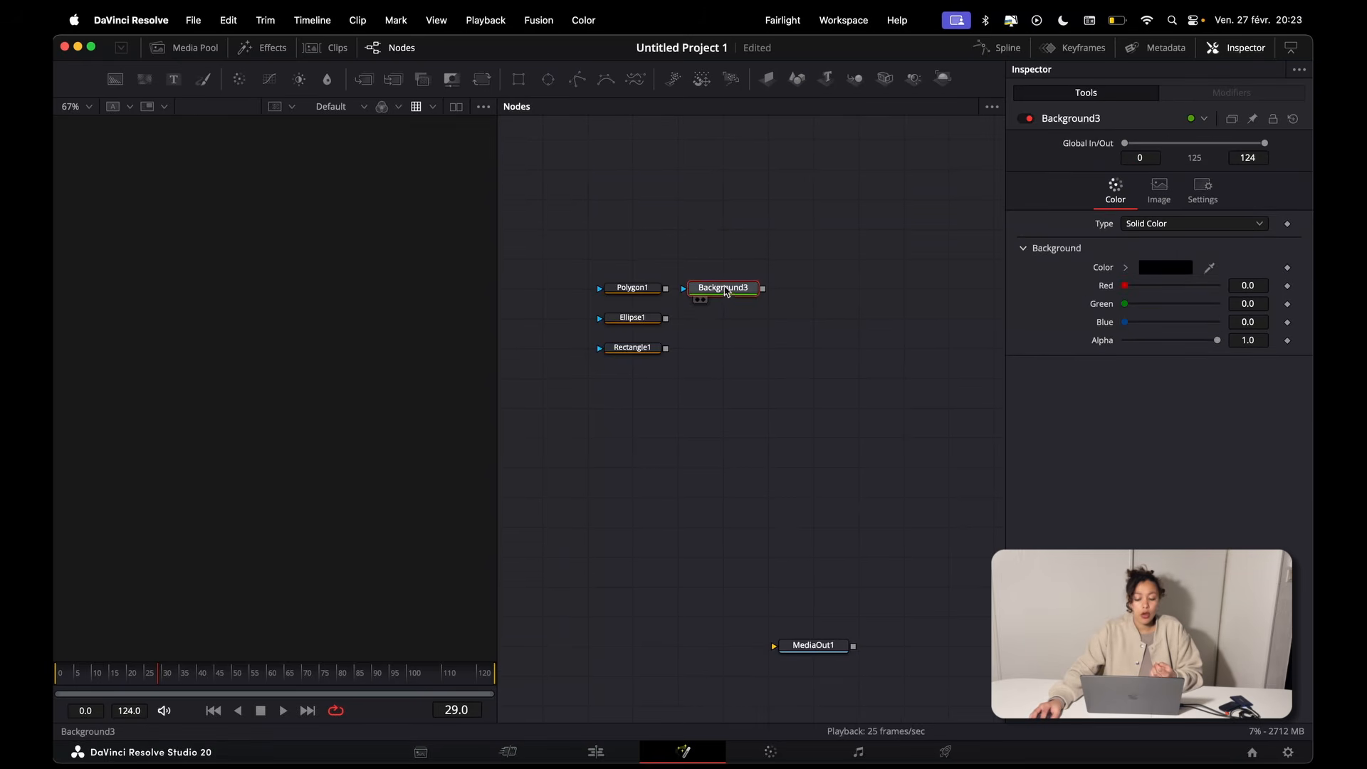
# Step: Add a Background node beside the three mask nodes and display its output in the viewer
pyautogui.moveTo(715, 288); pyautogui.dragTo(769, 289)
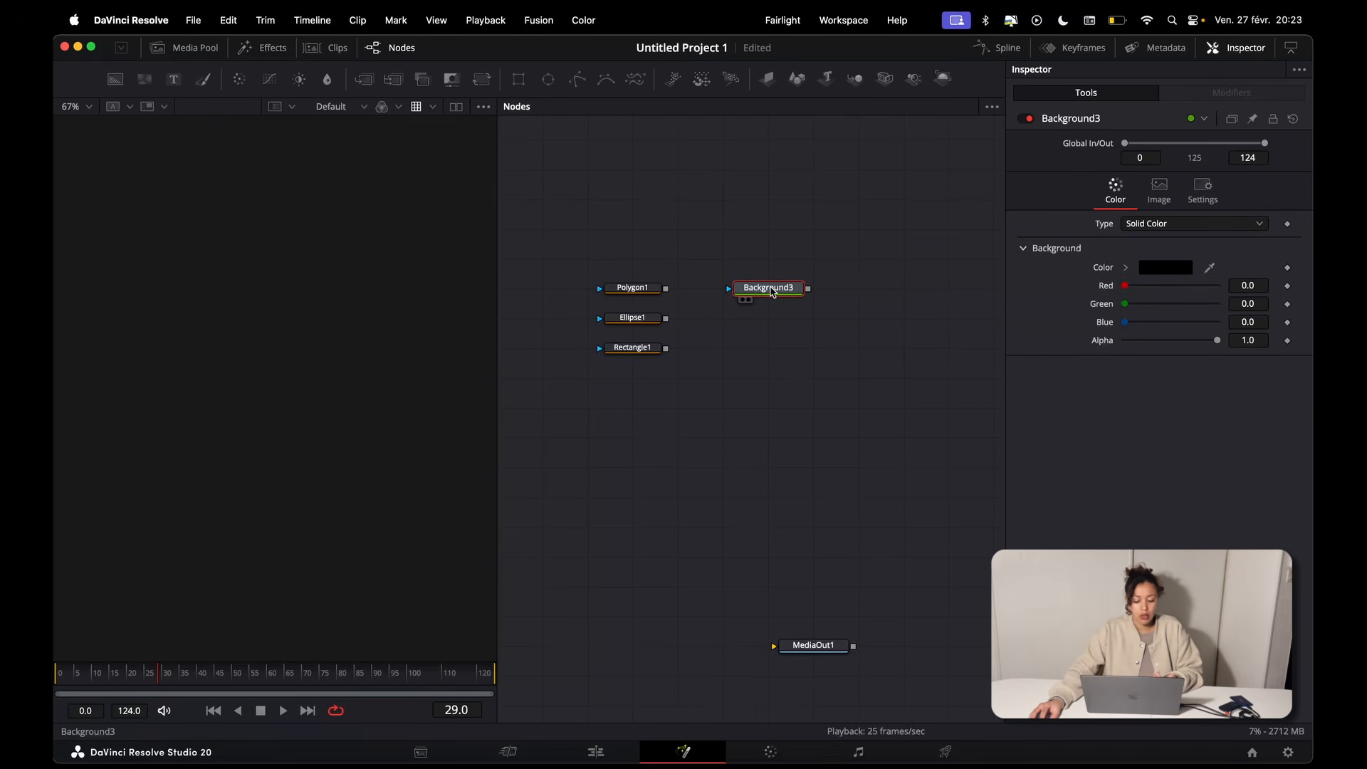
pyautogui.press('1')
pyautogui.scroll(-3, 339, 320)
pyautogui.moveTo(290, 322); pyautogui.dragTo(231, 320)
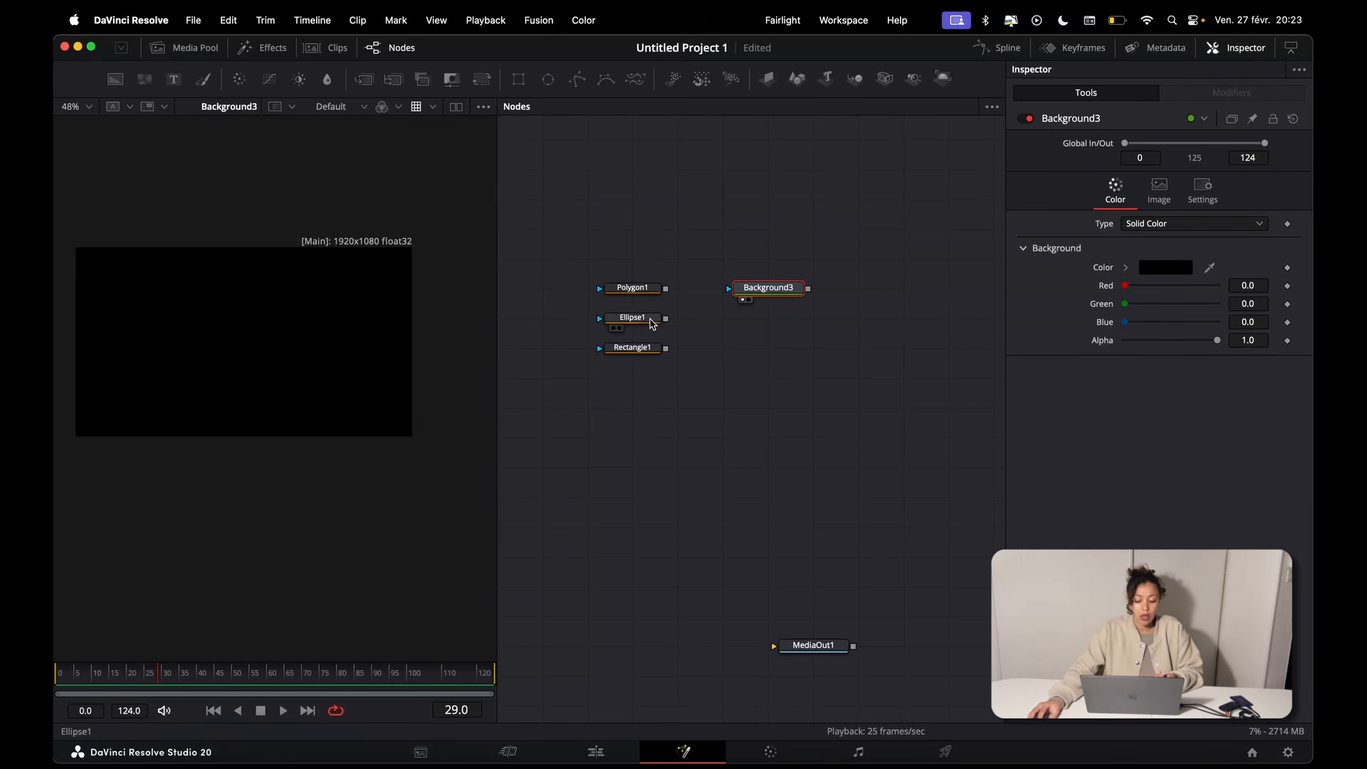
# Step: Line up Ellipse1 with Background3 and connect it as the background's mask
pyautogui.moveTo(652, 324); pyautogui.dragTo(652, 235)
pyautogui.moveTo(757, 299); pyautogui.dragTo(757, 238)
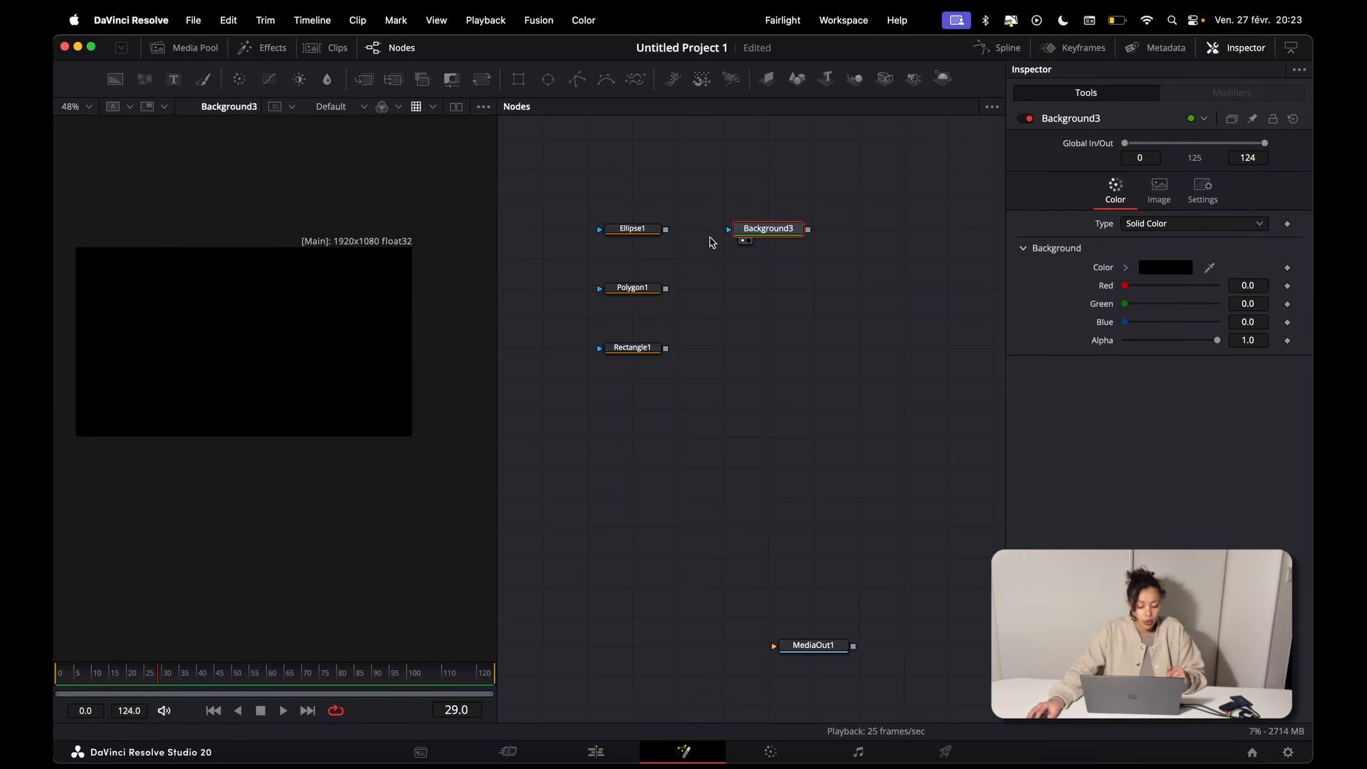
pyautogui.moveTo(666, 229); pyautogui.dragTo(738, 234)
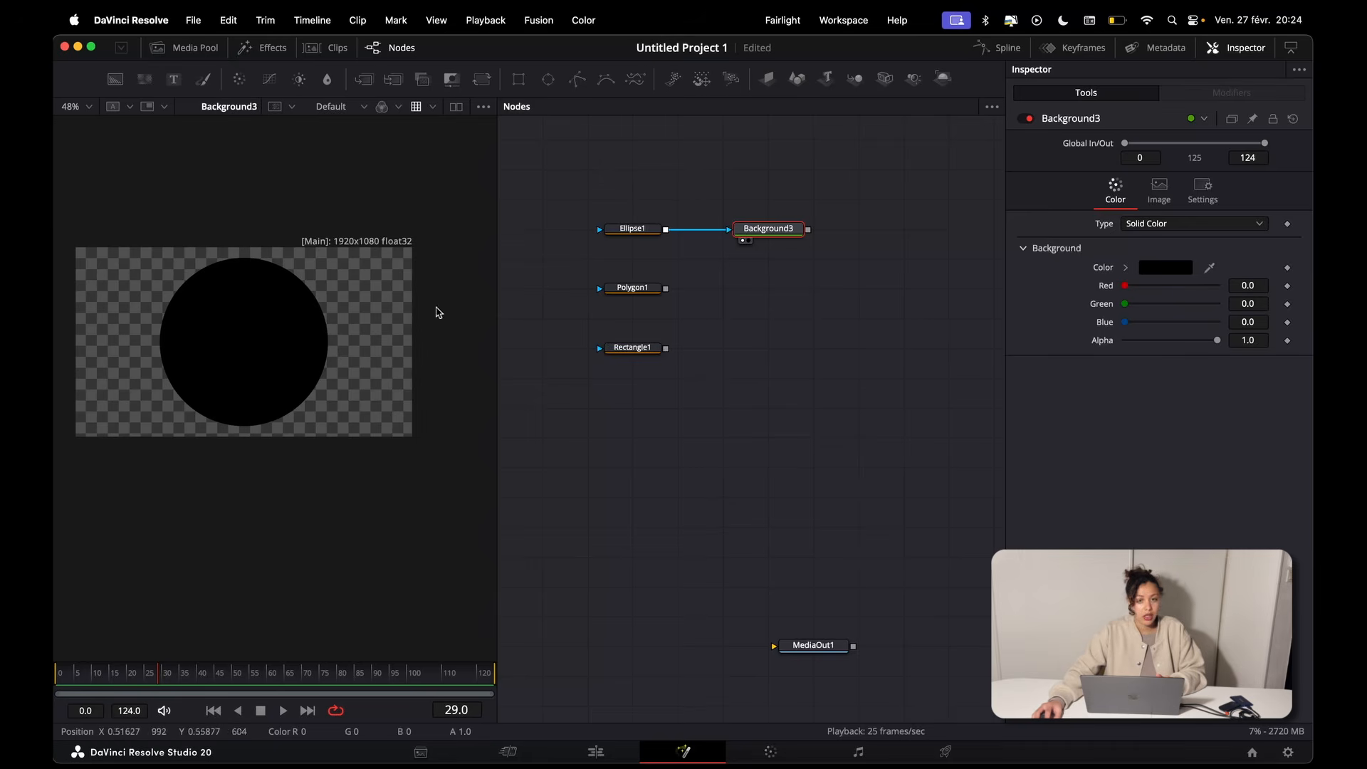
# Step: Delete the Ellipse1 mask and connect Rectangle1 to Background3's mask input instead
pyautogui.click(643, 240)
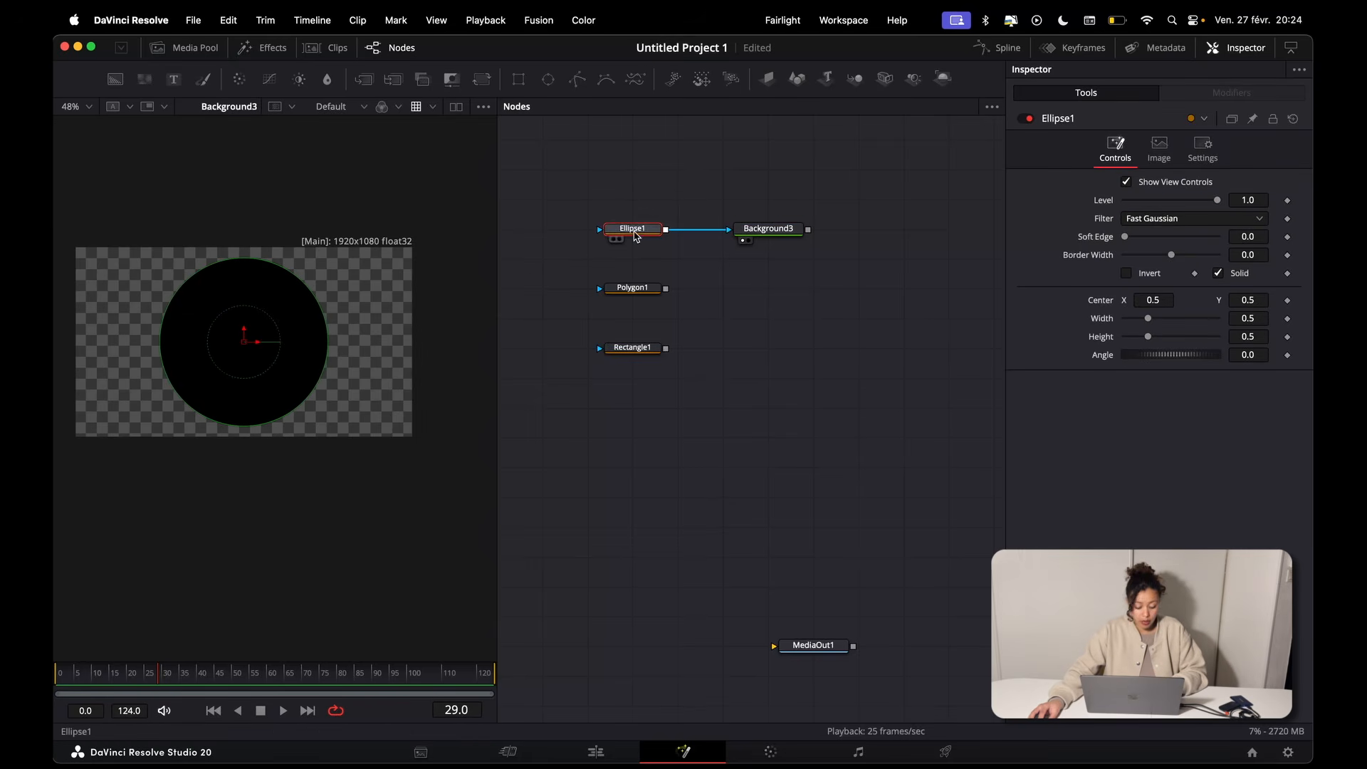
pyautogui.press('Delete')
pyautogui.moveTo(636, 349); pyautogui.dragTo(728, 229)
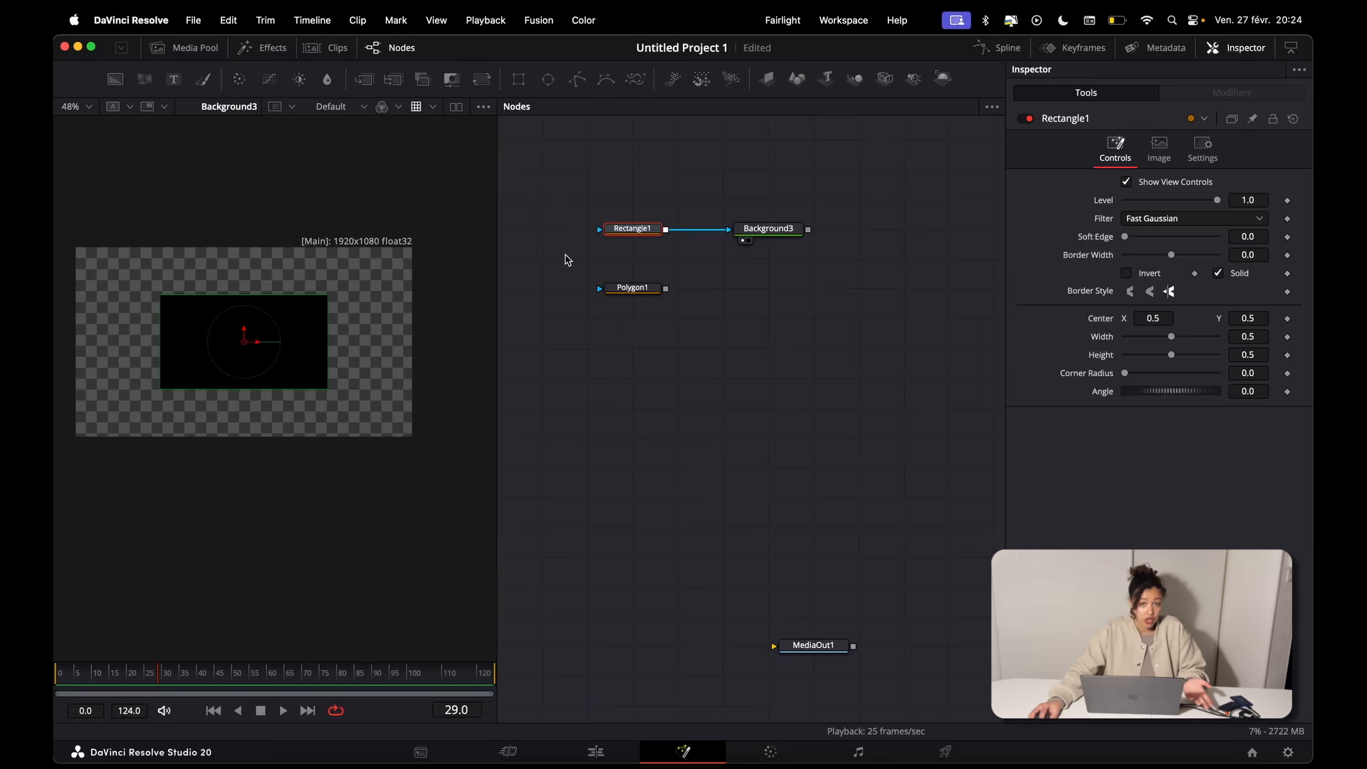
# Step: Replace Rectangle1 with Polygon1 as Background3's mask, draw an irregular closed shape in the frame's upper half, and toggle the mask's Invert option
pyautogui.press('Delete')
pyautogui.moveTo(632, 288); pyautogui.dragTo(765, 231)
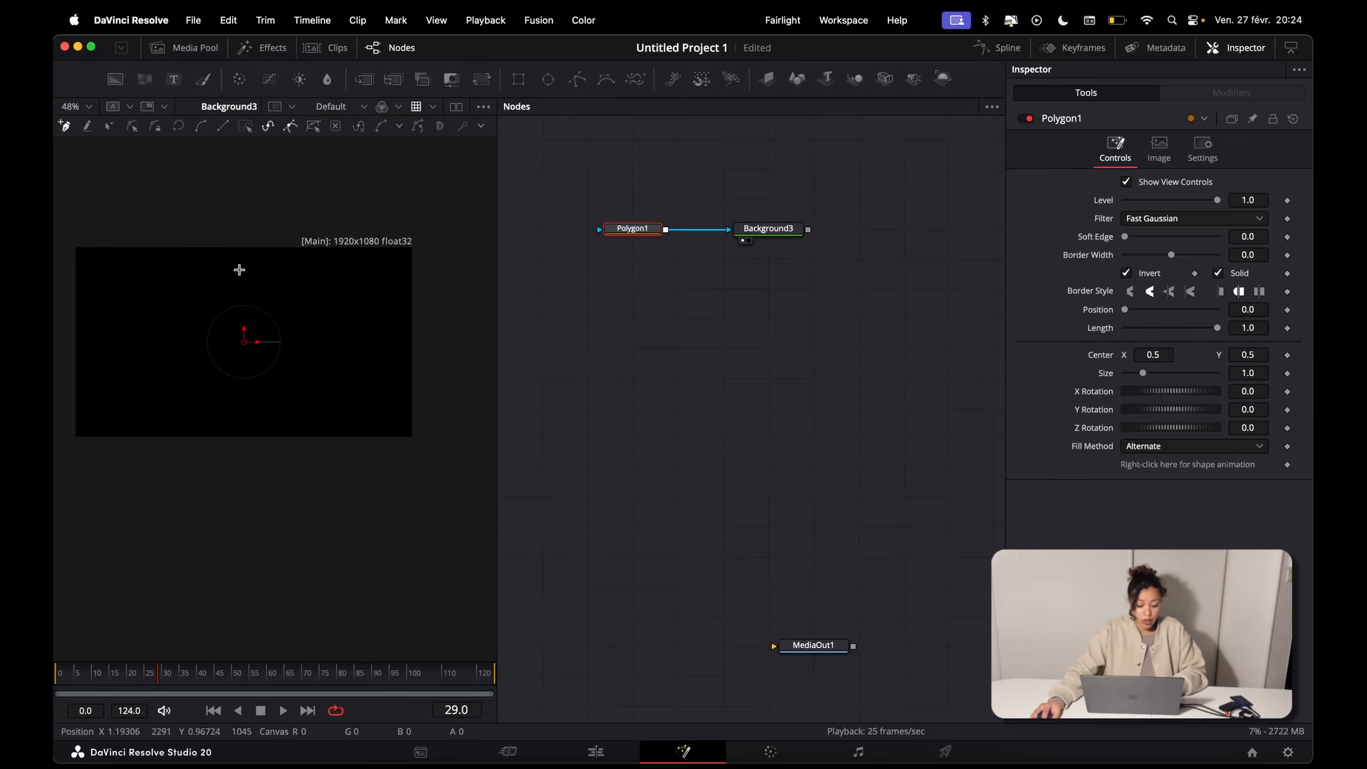
pyautogui.click(234, 284)
pyautogui.click(302, 284)
pyautogui.moveTo(327, 278)
pyautogui.mouseDown()
pyautogui.moveTo(330, 321)
pyautogui.moveTo(287, 342)
pyautogui.moveTo(244, 323)
pyautogui.moveTo(240, 299)
pyautogui.mouseUp()
pyautogui.click(274, 293)
pyautogui.click(271, 285)
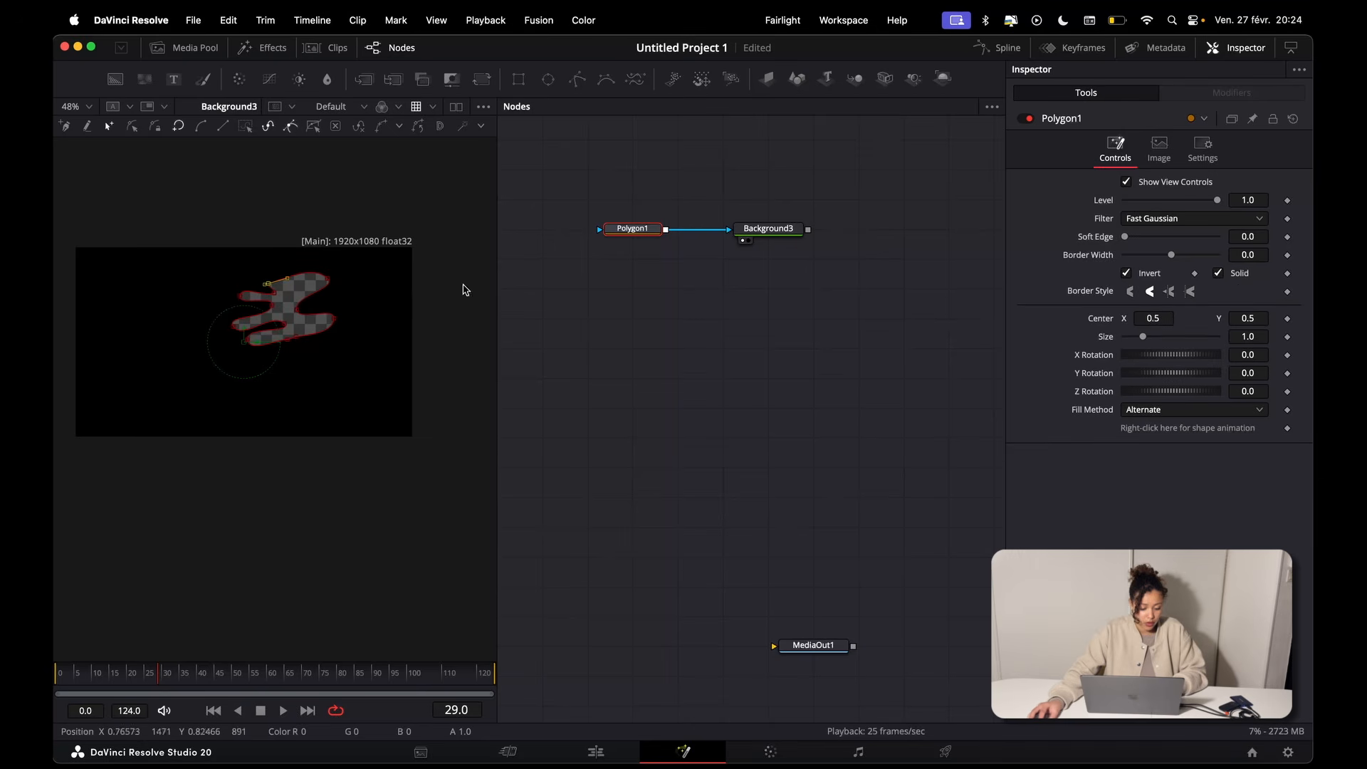
pyautogui.click(1136, 275)
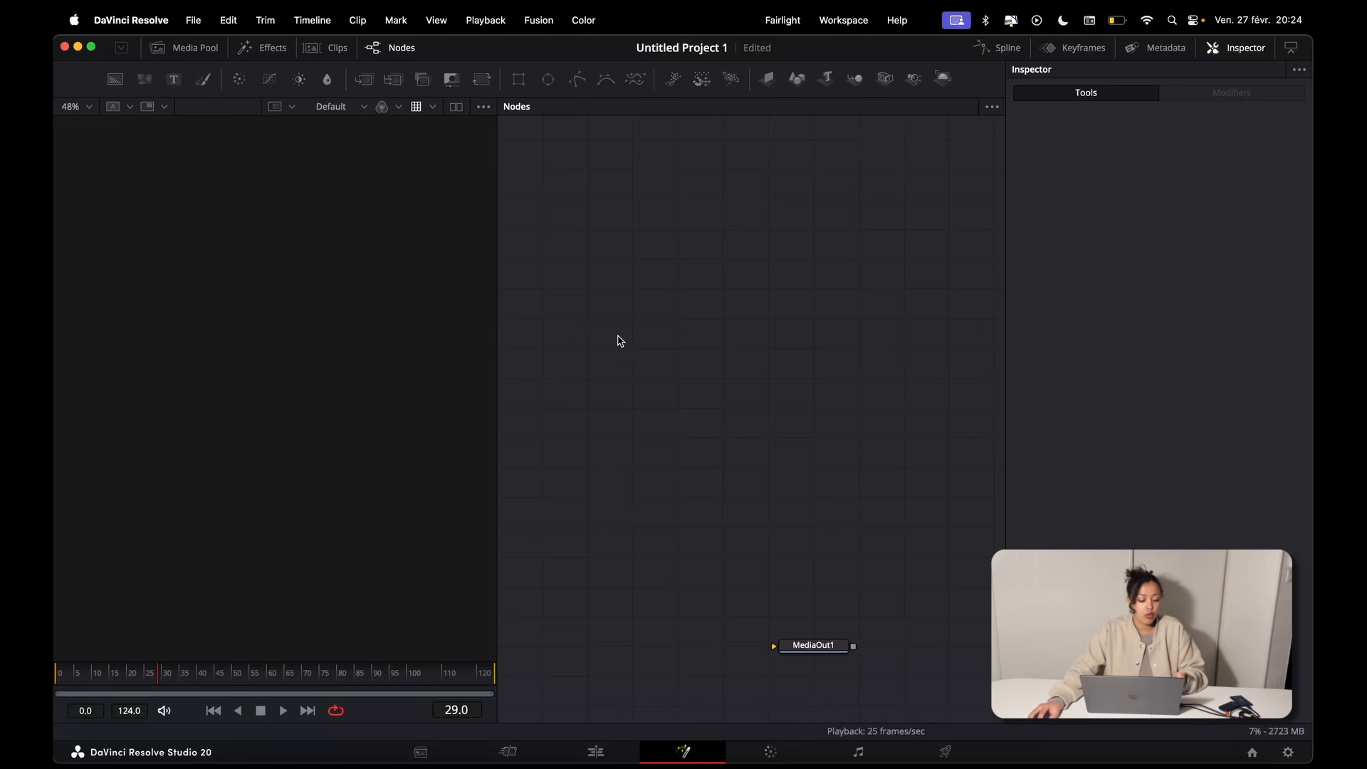
# Step: Add a Background node, display it in the viewer, and insert a Text+ node
pyautogui.click(115, 79)
pyautogui.press('1')
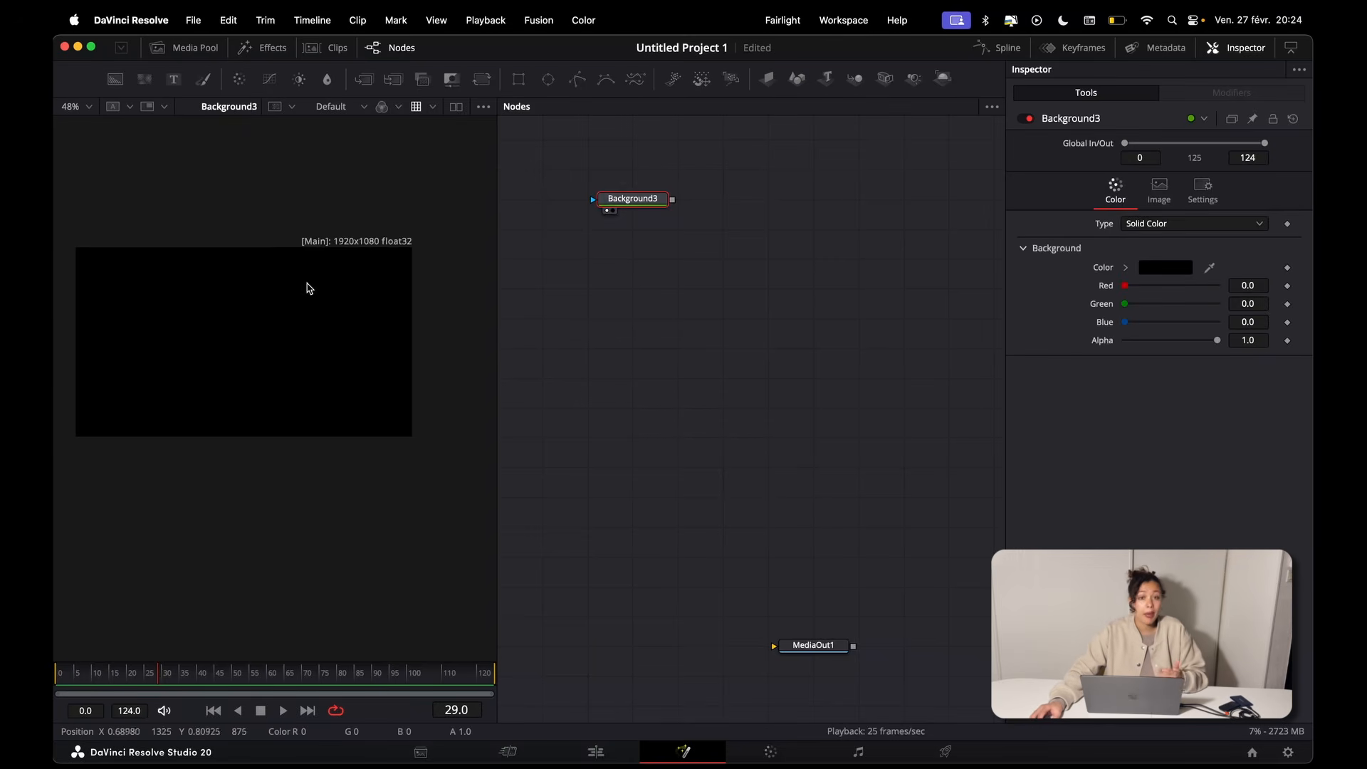
pyautogui.scroll(-2, 309, 288)
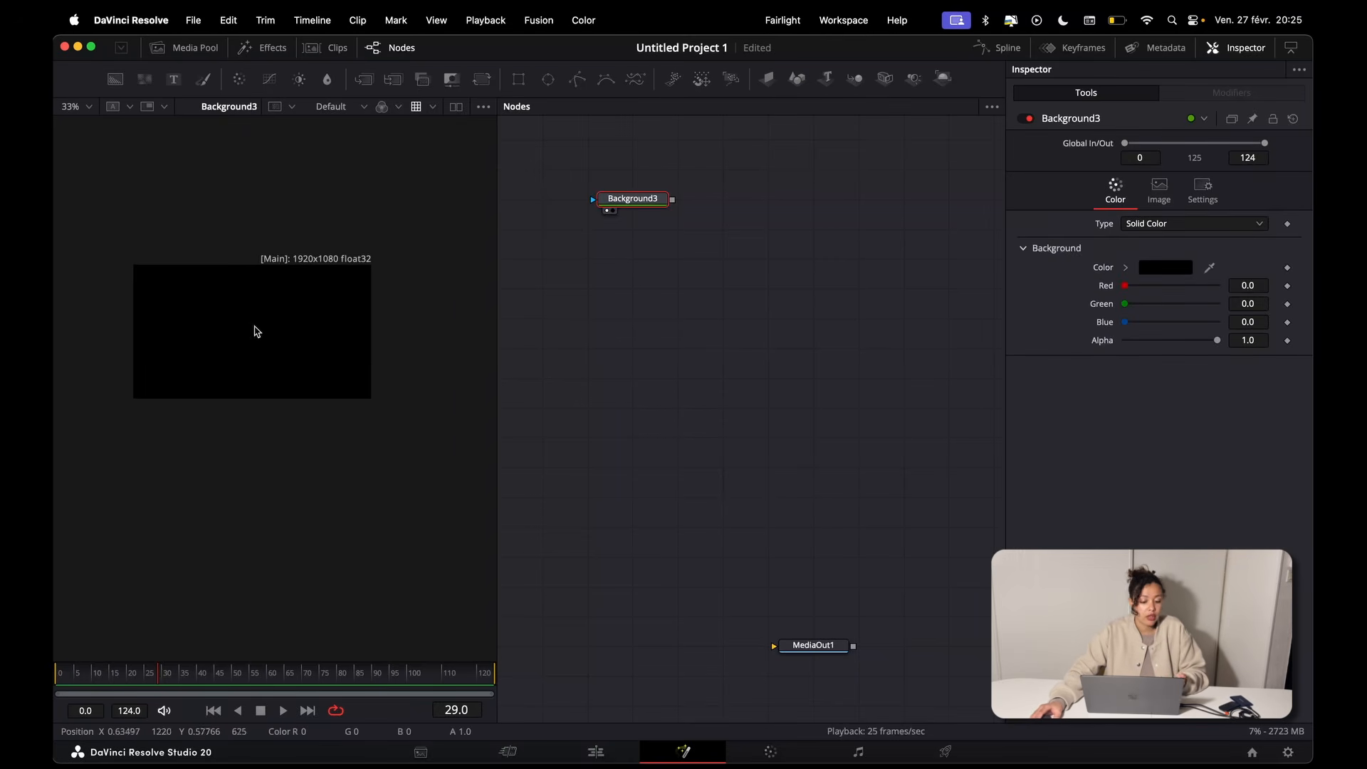
pyautogui.click(182, 87)
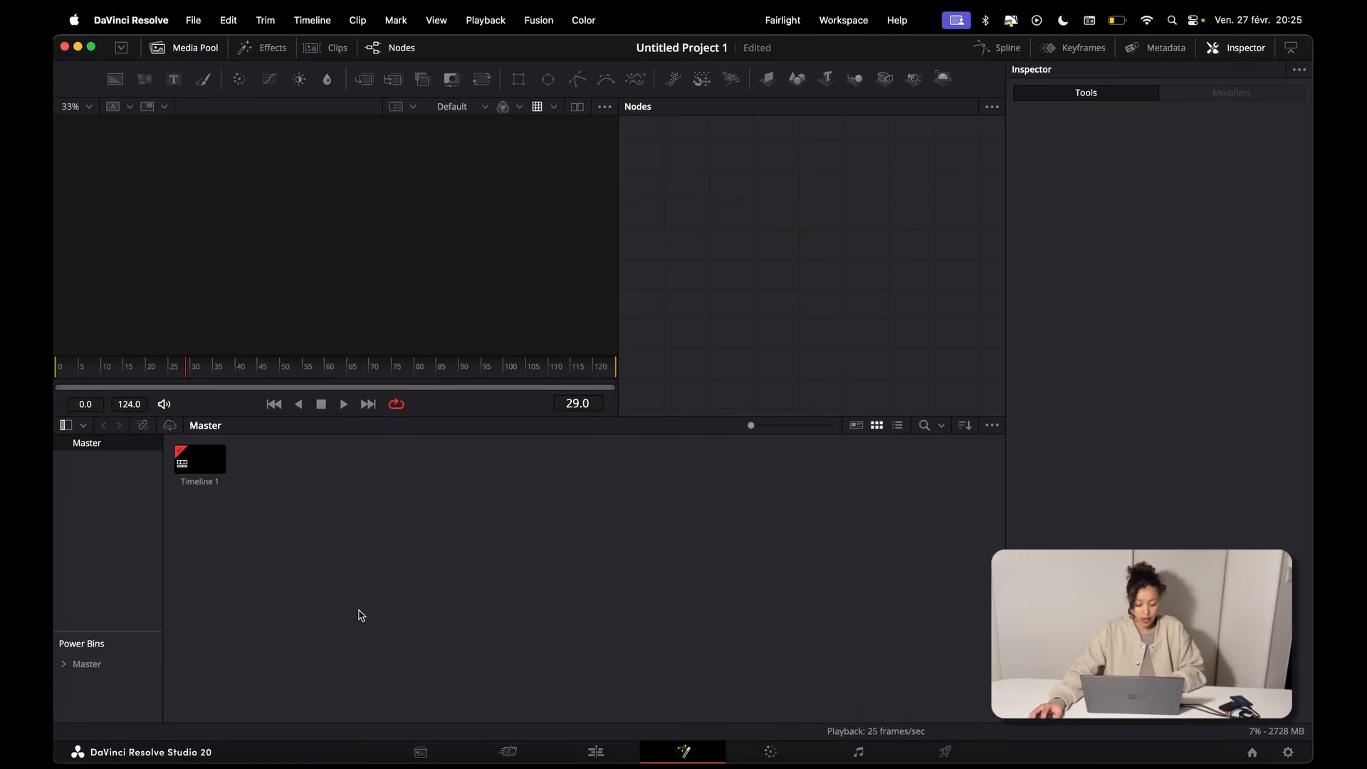
# Step: Import the image apple-app-store--v3.png, view it as a MediaIn node, and delete that node from the composition
pyautogui.doubleClick(363, 606)
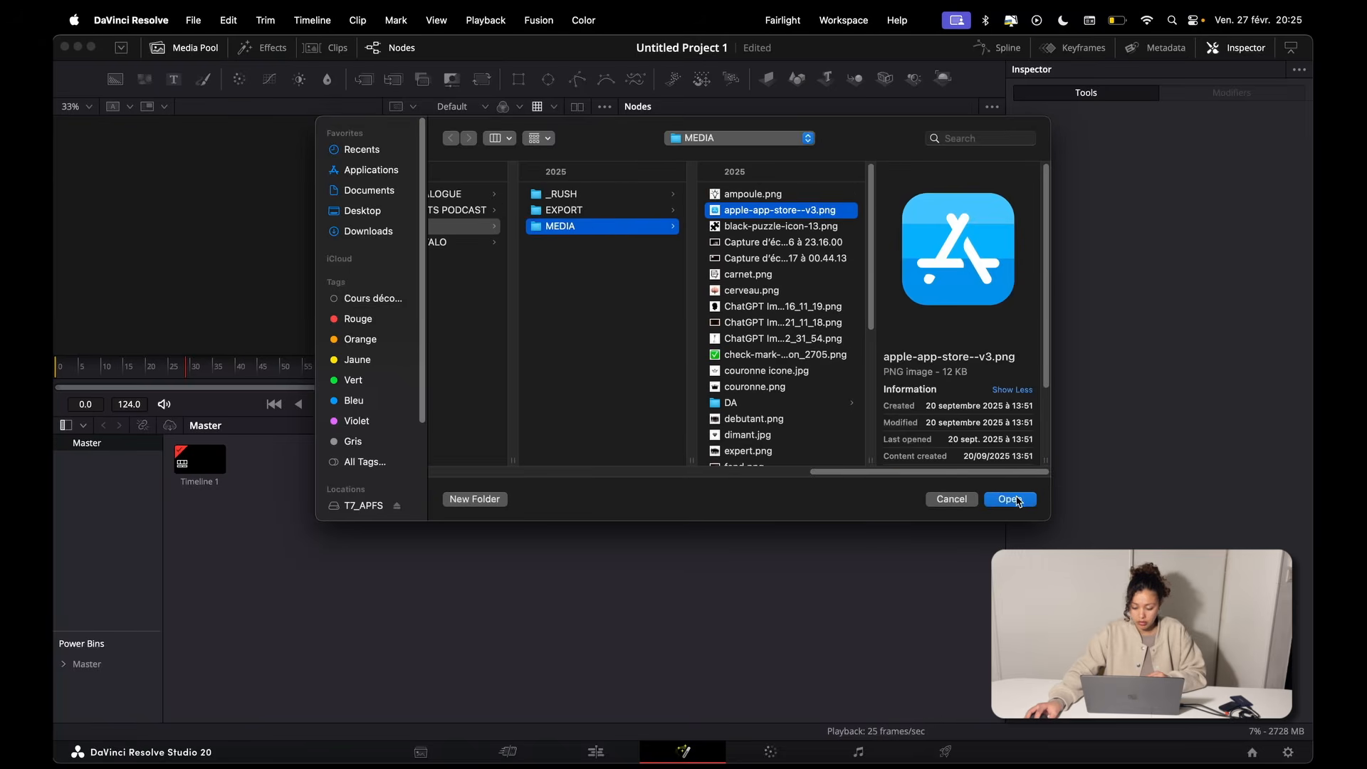
pyautogui.click(1011, 499)
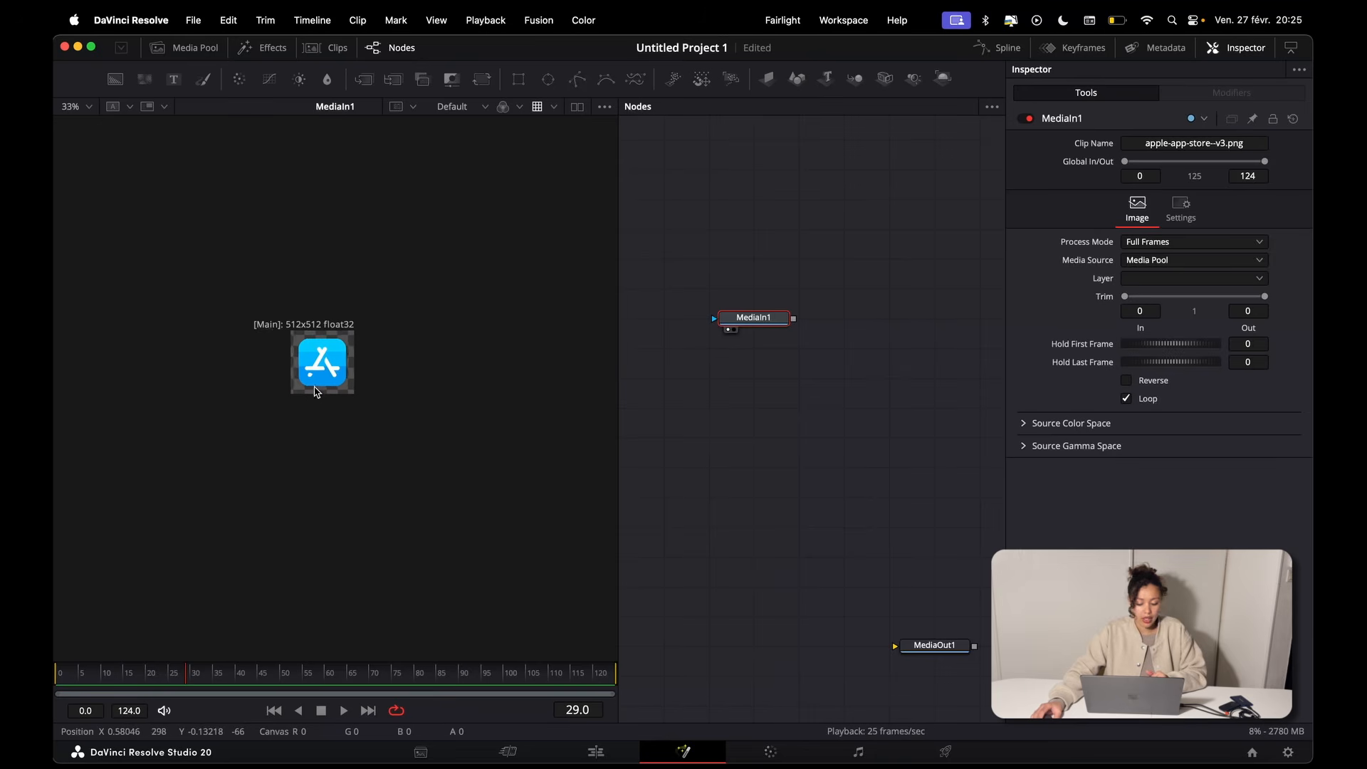
pyautogui.scroll(3, 316, 391)
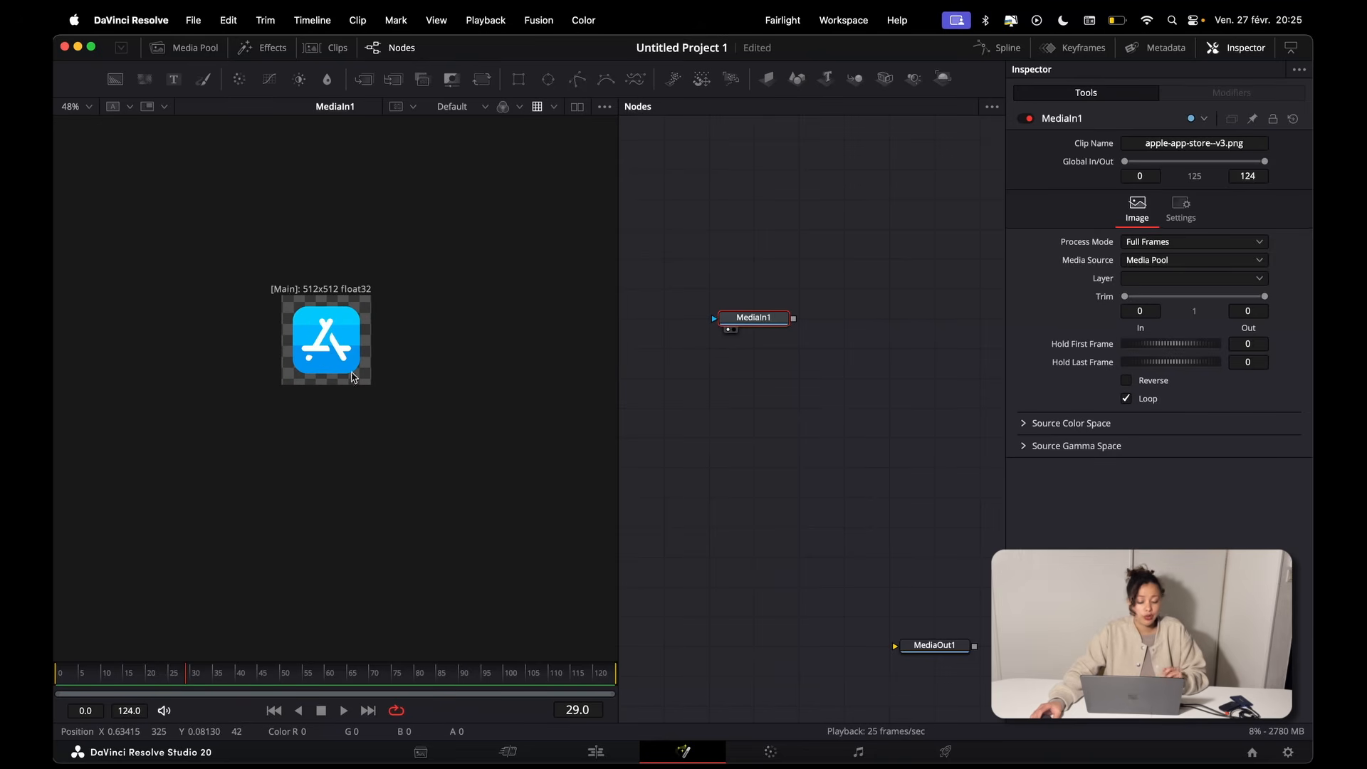
pyautogui.moveTo(813, 215); pyautogui.dragTo(748, 360)
pyautogui.press('Delete')
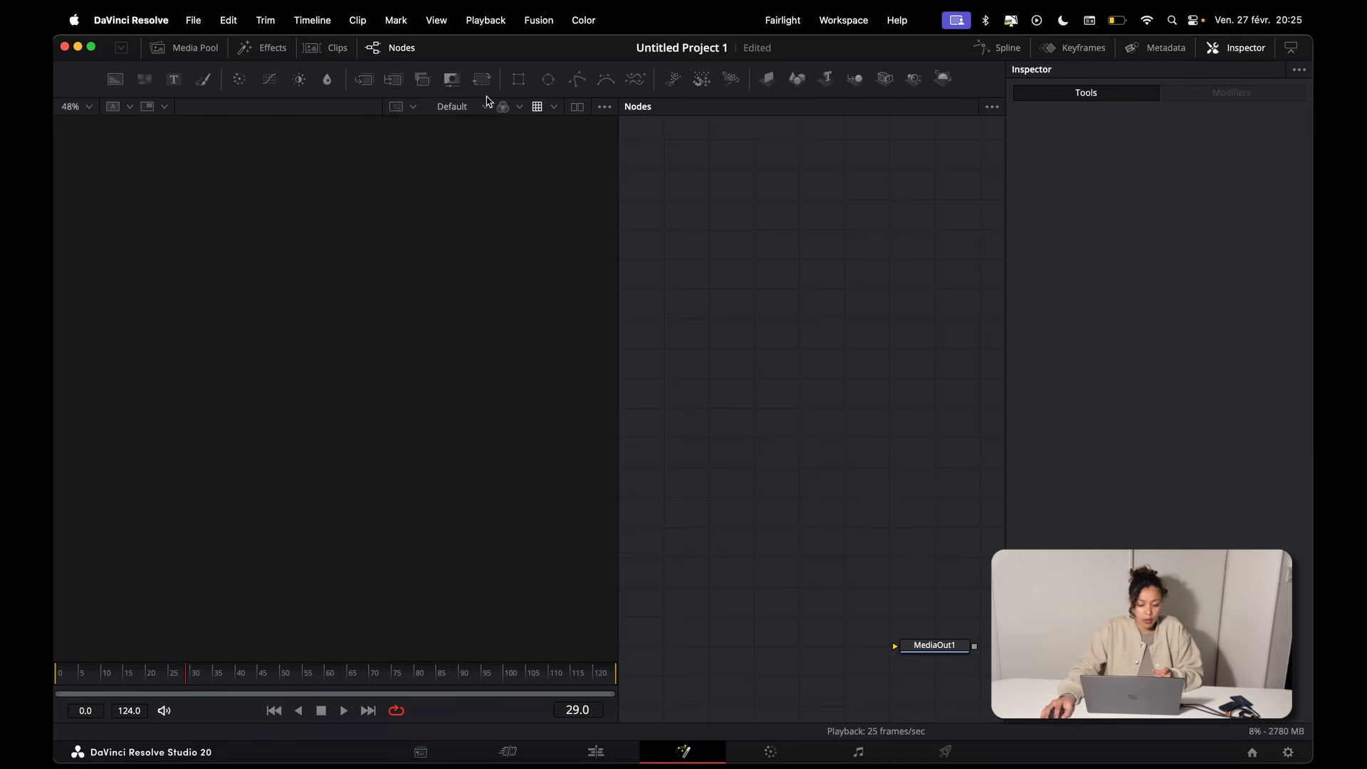
# Step: Add a Merge node and a Background node, and connect Background3 to the merge's background input
pyautogui.moveTo(381, 82); pyautogui.dragTo(815, 274)
pyautogui.scroll(3, 815, 274)
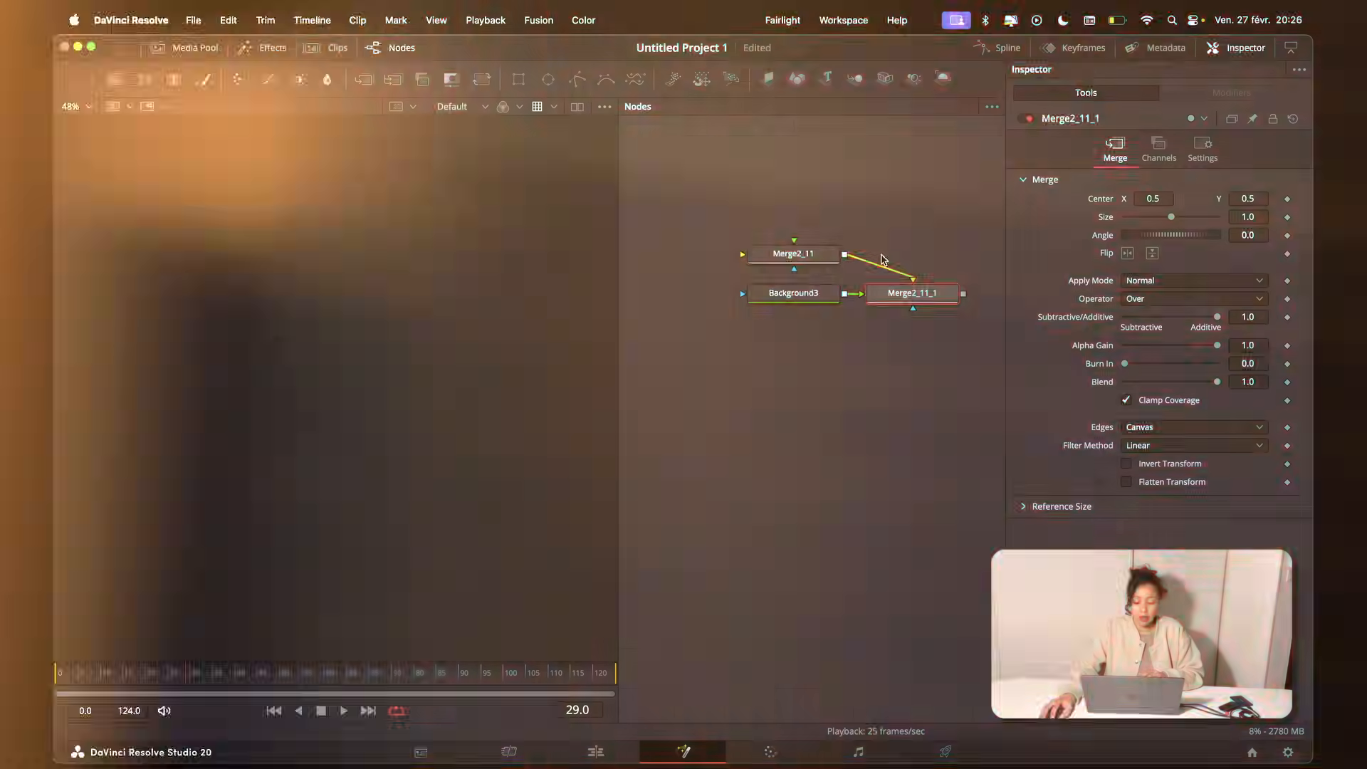
pyautogui.click(116, 83)
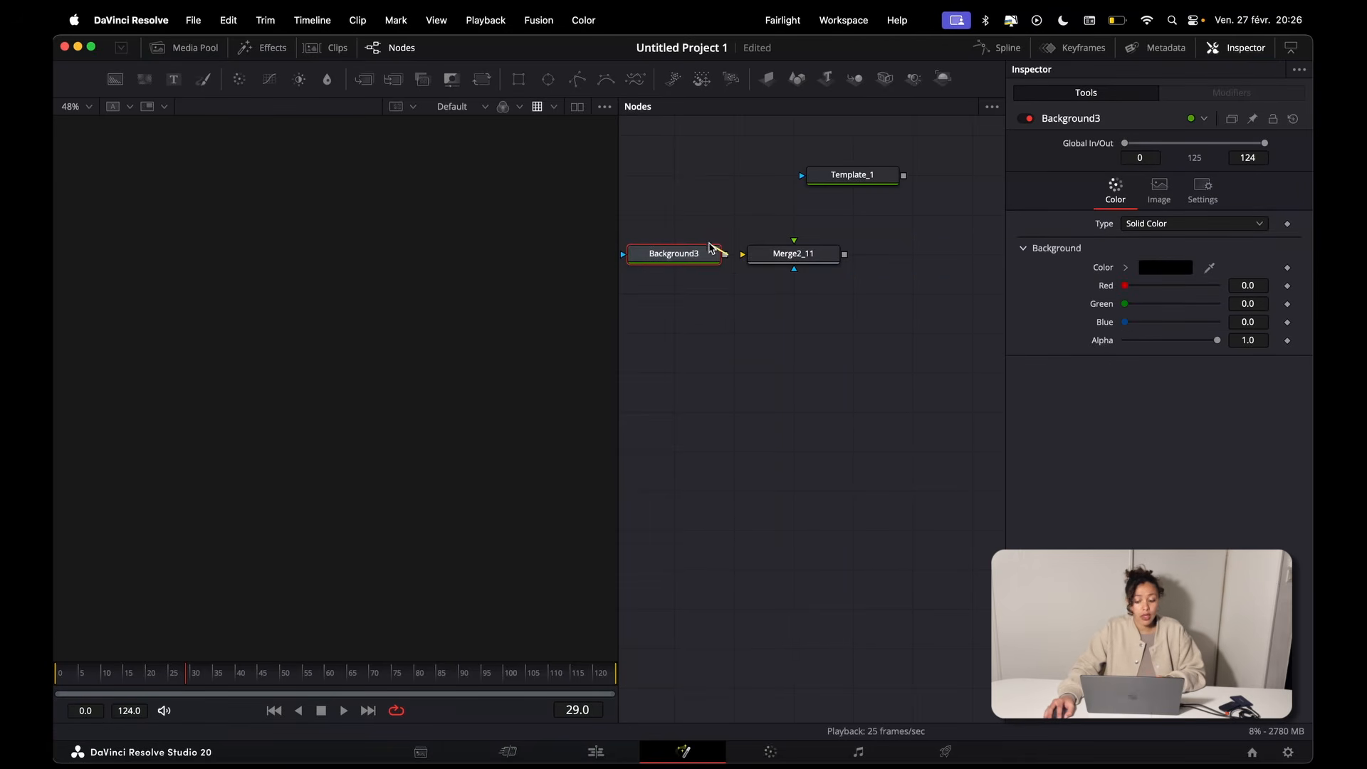
pyautogui.moveTo(694, 247); pyautogui.dragTo(778, 255)
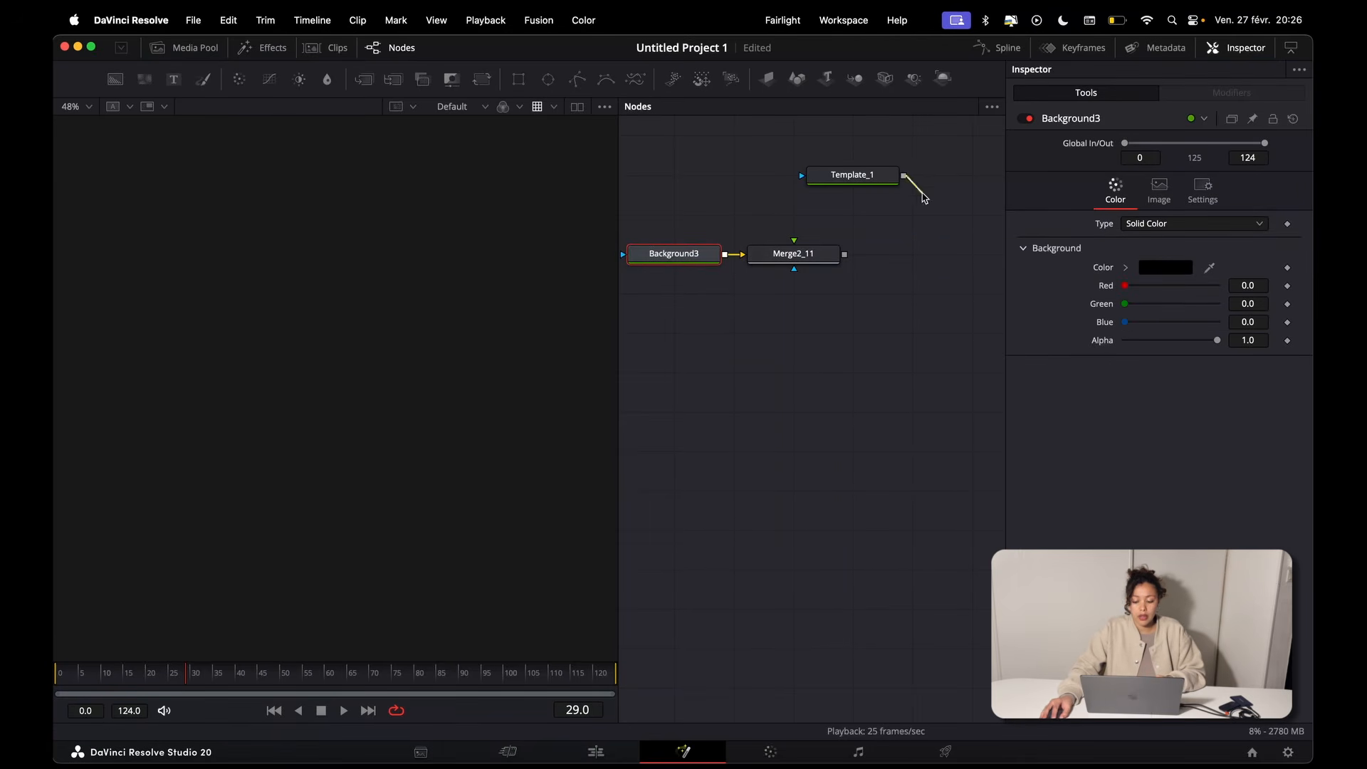
# Step: Connect Template_1 to the merge's foreground input, align it above the merge, and display the merge output in the viewer
pyautogui.moveTo(924, 198); pyautogui.dragTo(810, 252)
pyautogui.moveTo(856, 183); pyautogui.dragTo(797, 184)
pyautogui.click(756, 269)
pyautogui.click(810, 433)
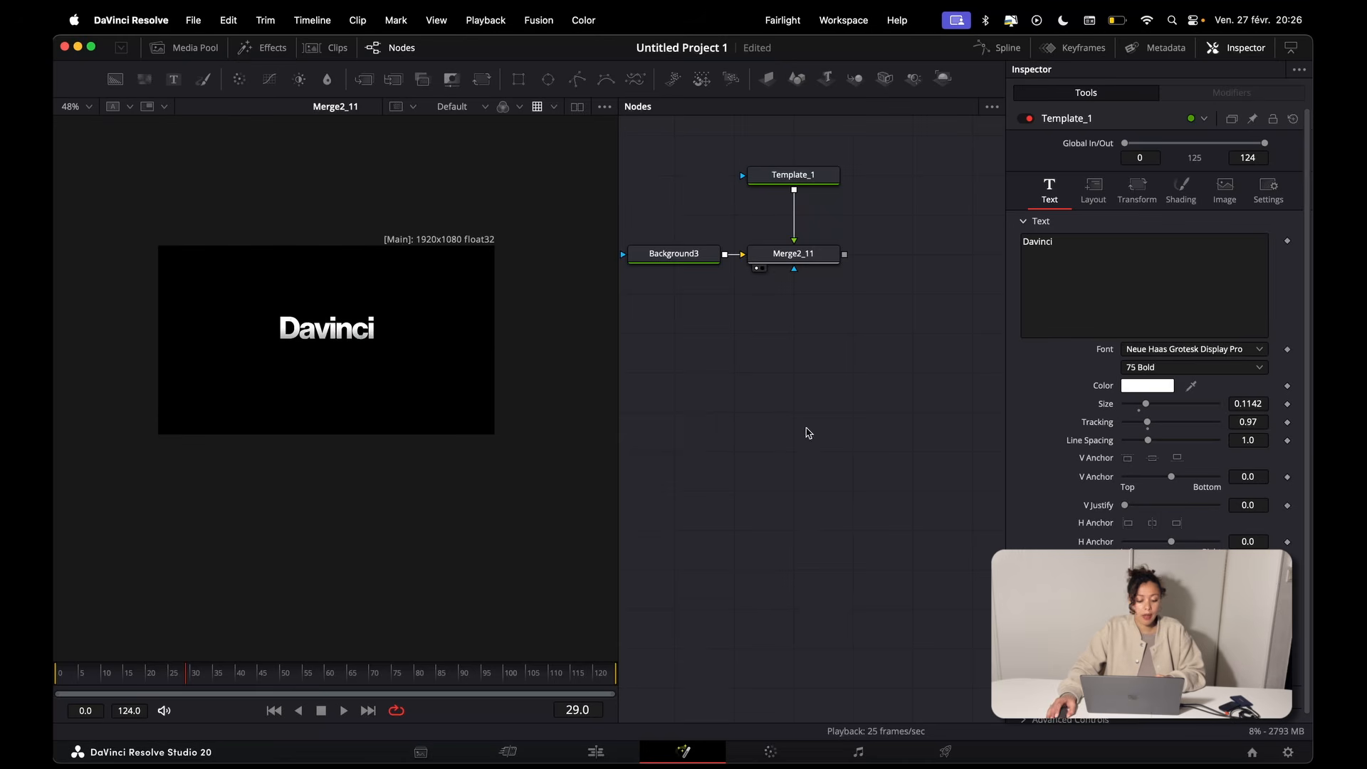
pyautogui.scroll(-1, 464, 325)
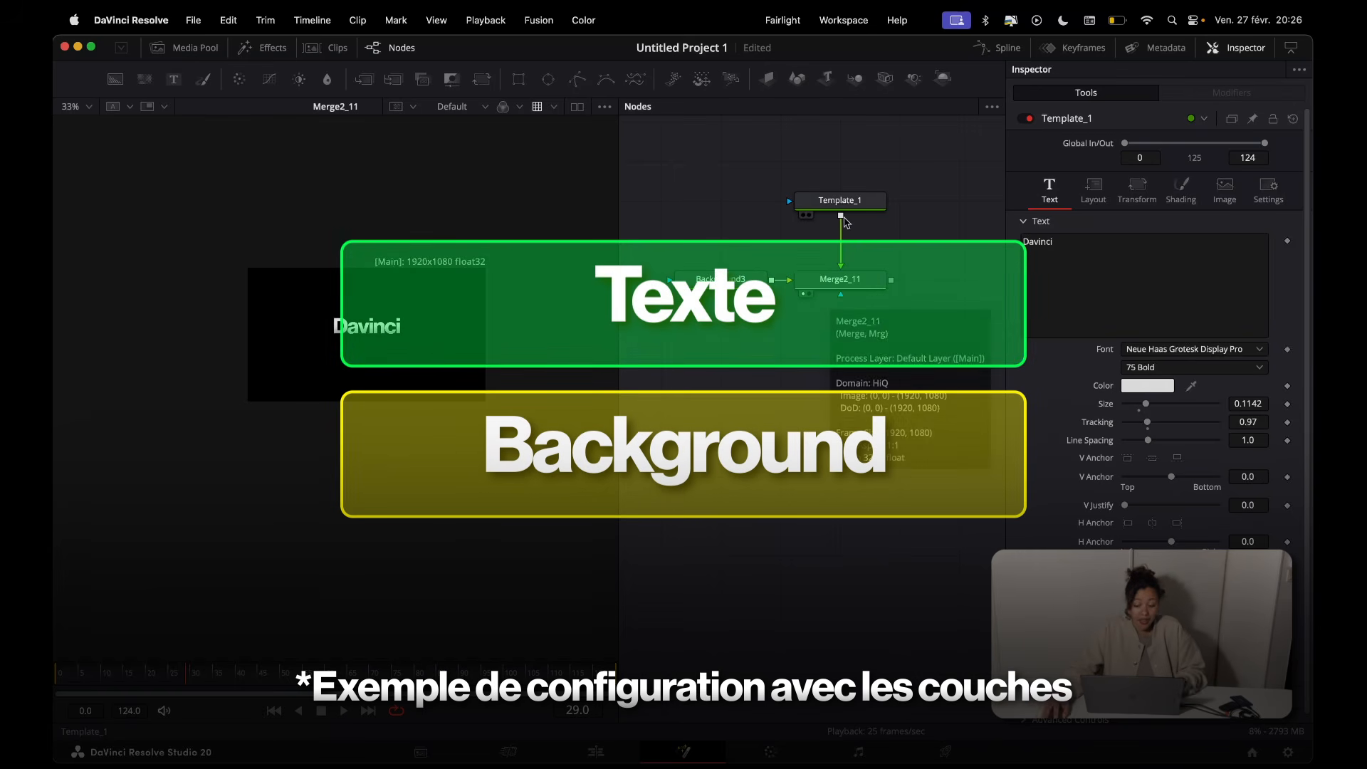
# Step: Swap the foreground and background inputs of the Merge2_11 node
pyautogui.moveTo(845, 222)
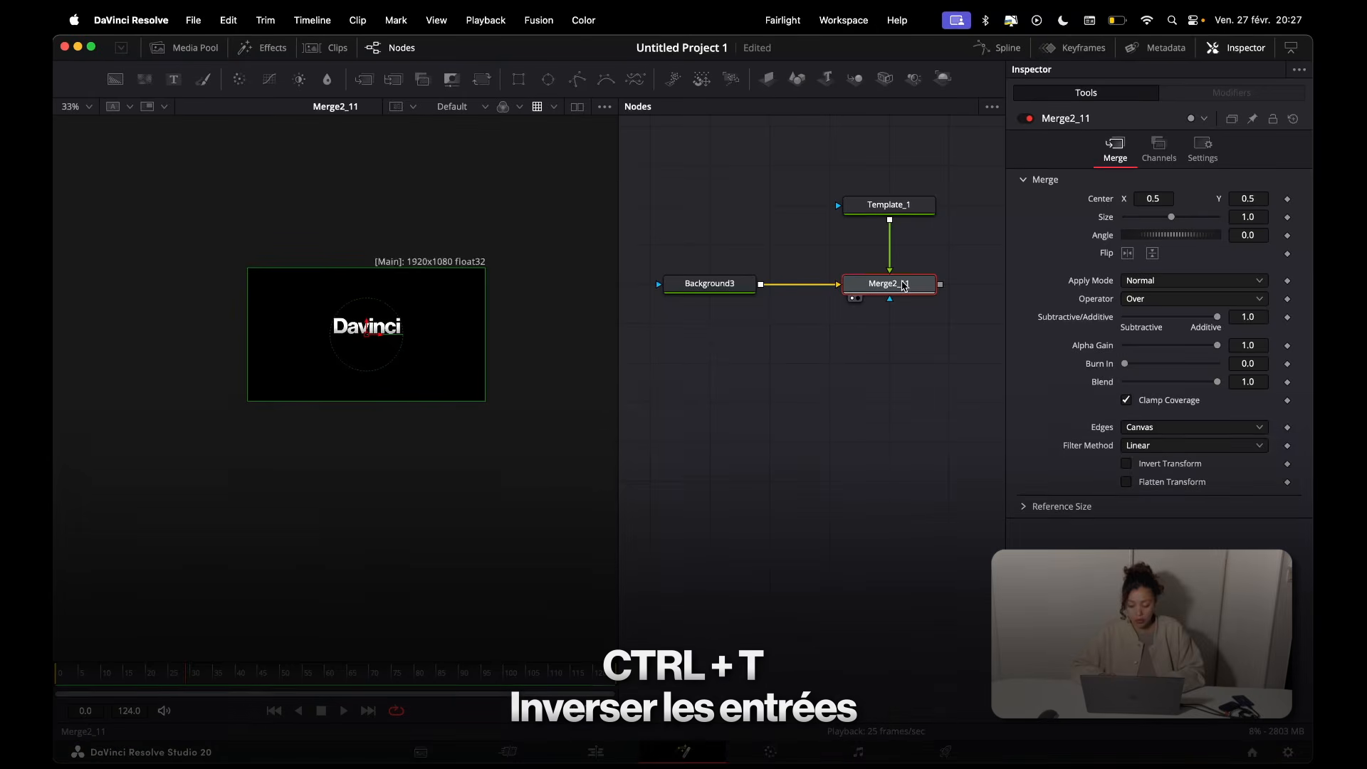
pyautogui.hotkey('ctrl', 't')
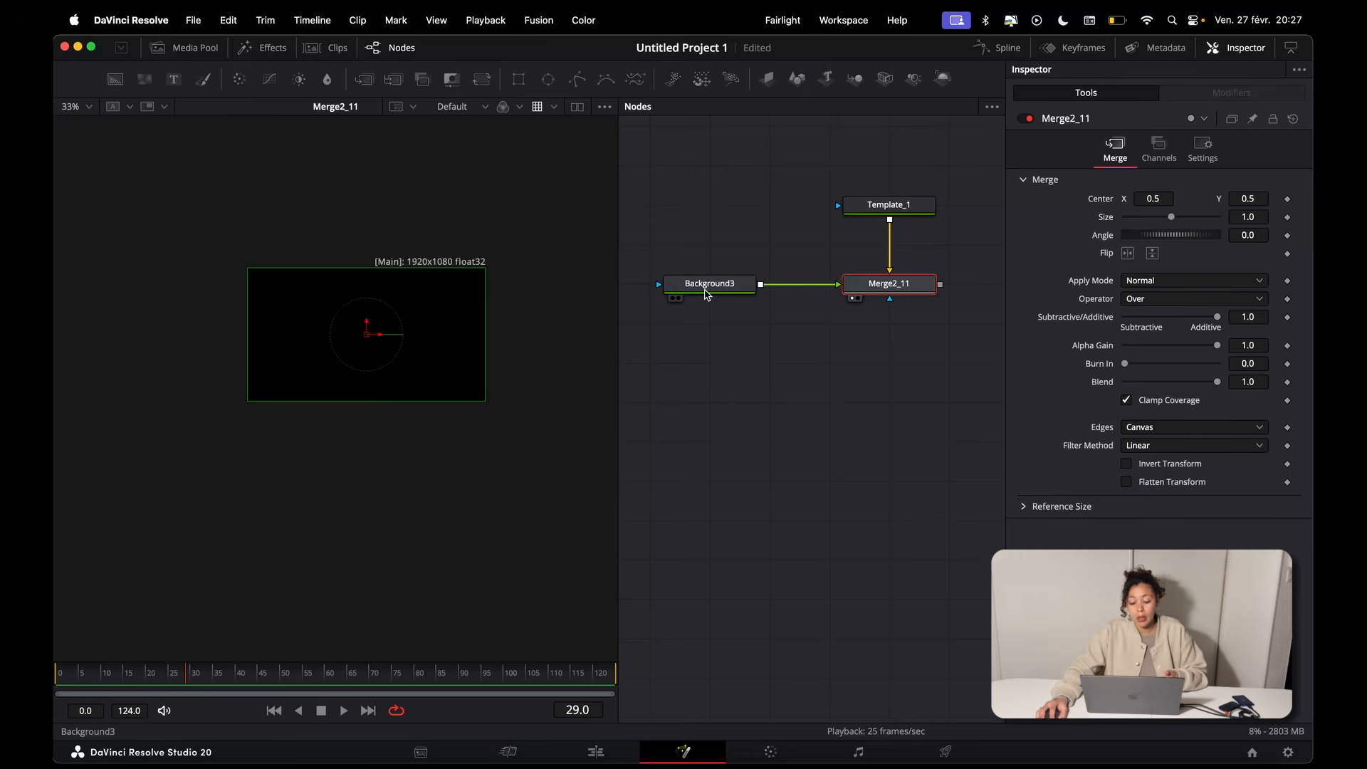
pyautogui.moveTo(706, 295)
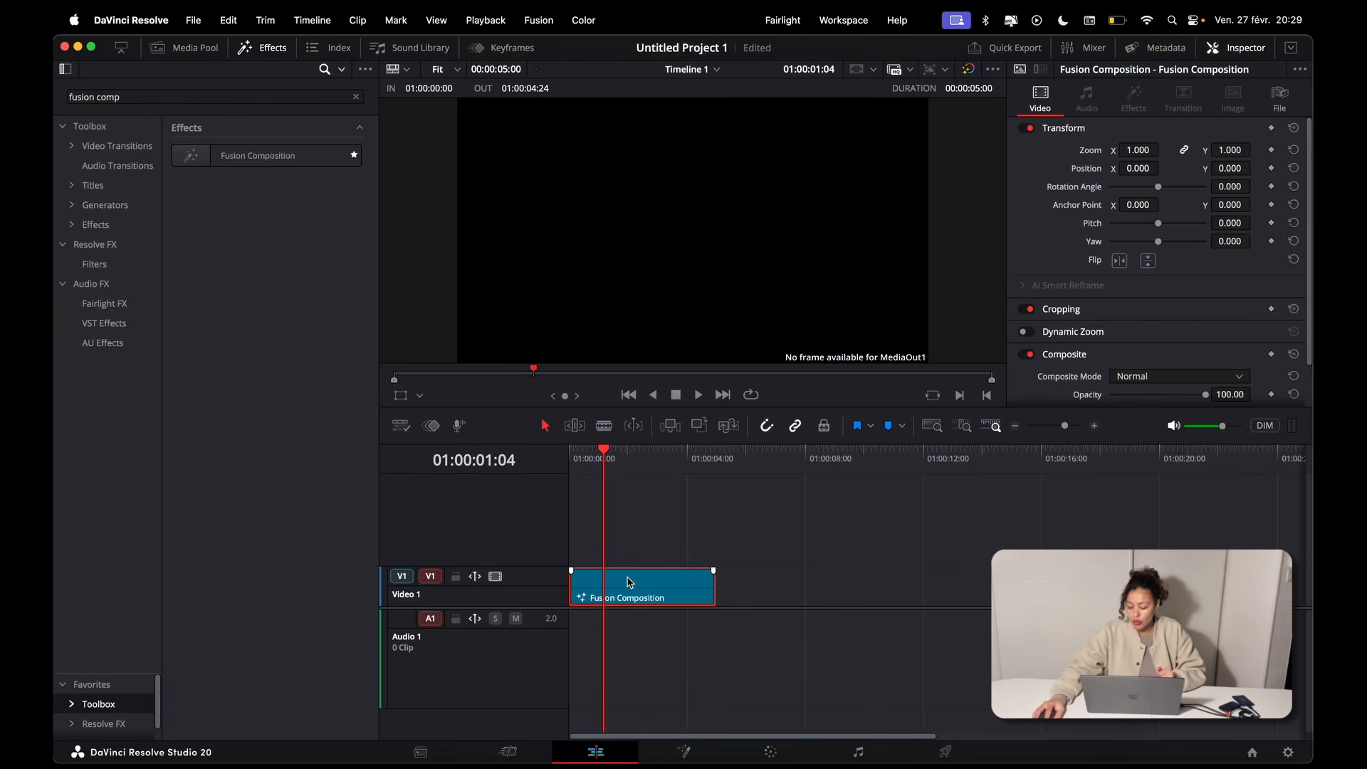
# Step: Check the timeline resolution and frame rate in the project settings, and close them without changes
pyautogui.click(1289, 752)
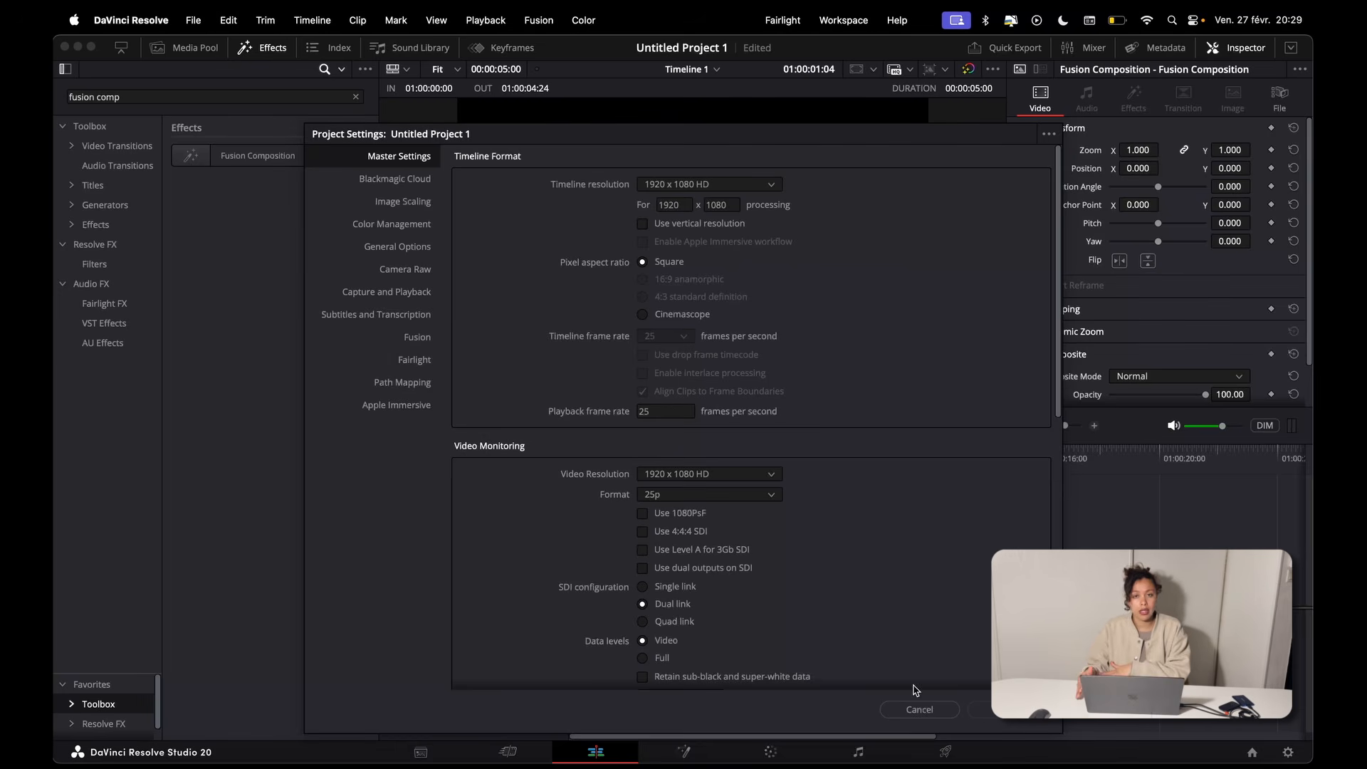
pyautogui.click(919, 709)
# Step: Return to the Fusion page, add a Background node above MediaOut1, connect it to MediaOut1, and display the output in the viewer
pyautogui.click(684, 751)
pyautogui.moveTo(955, 691); pyautogui.dragTo(810, 548)
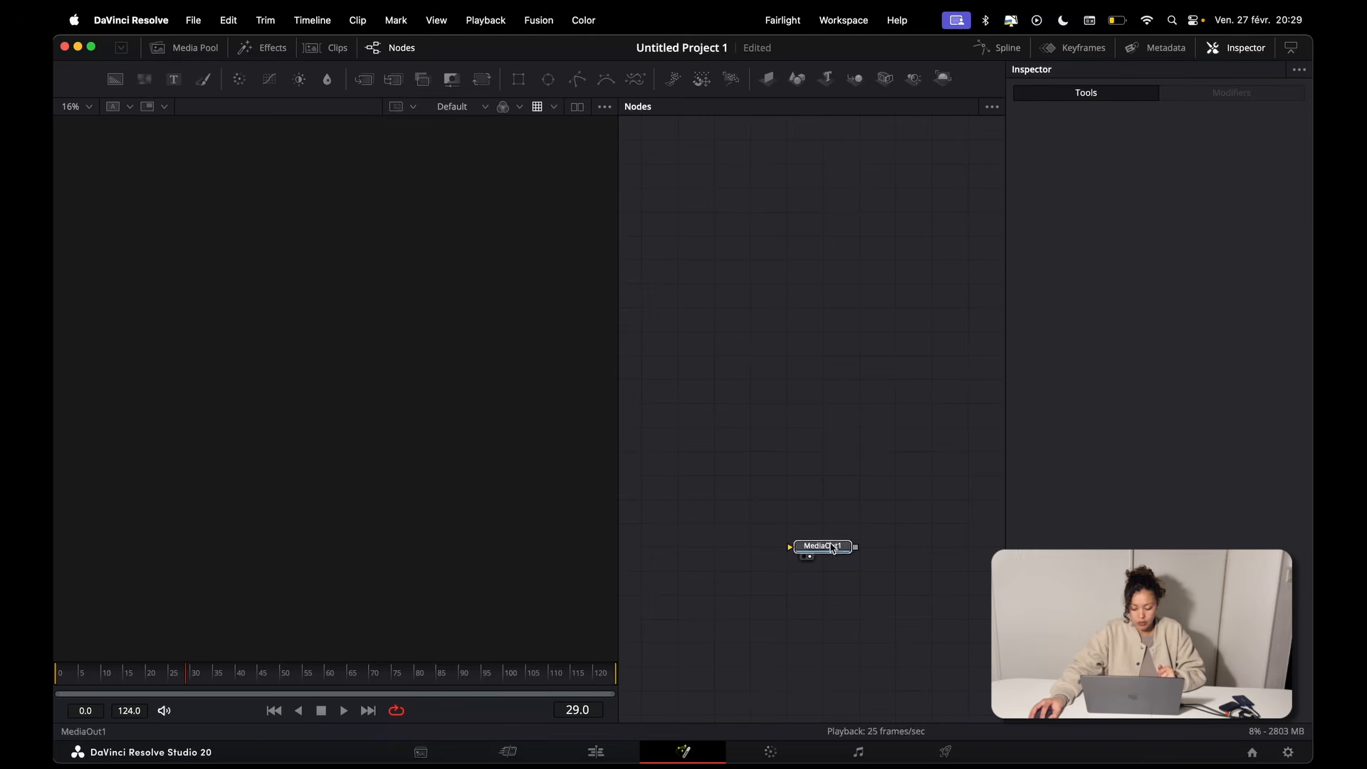
pyautogui.click(123, 86)
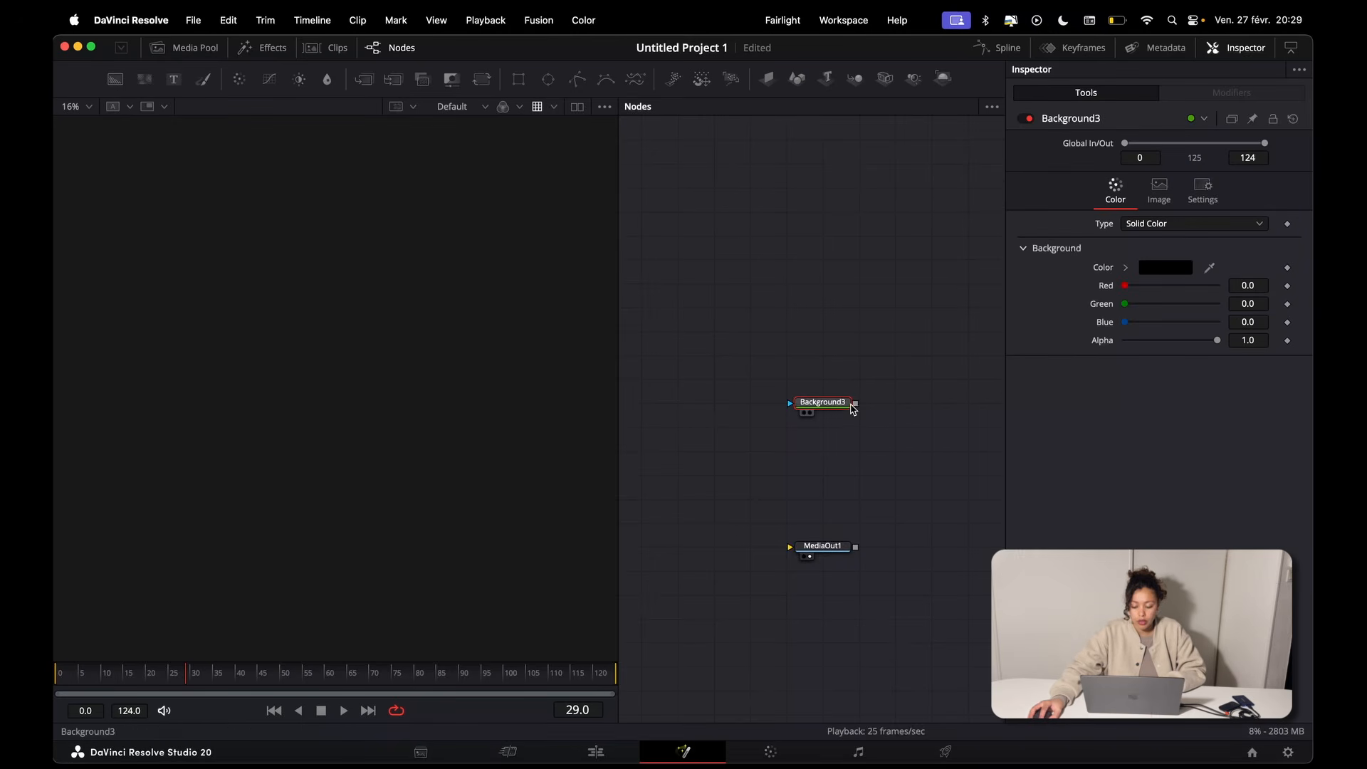
pyautogui.moveTo(858, 407); pyautogui.dragTo(447, 479)
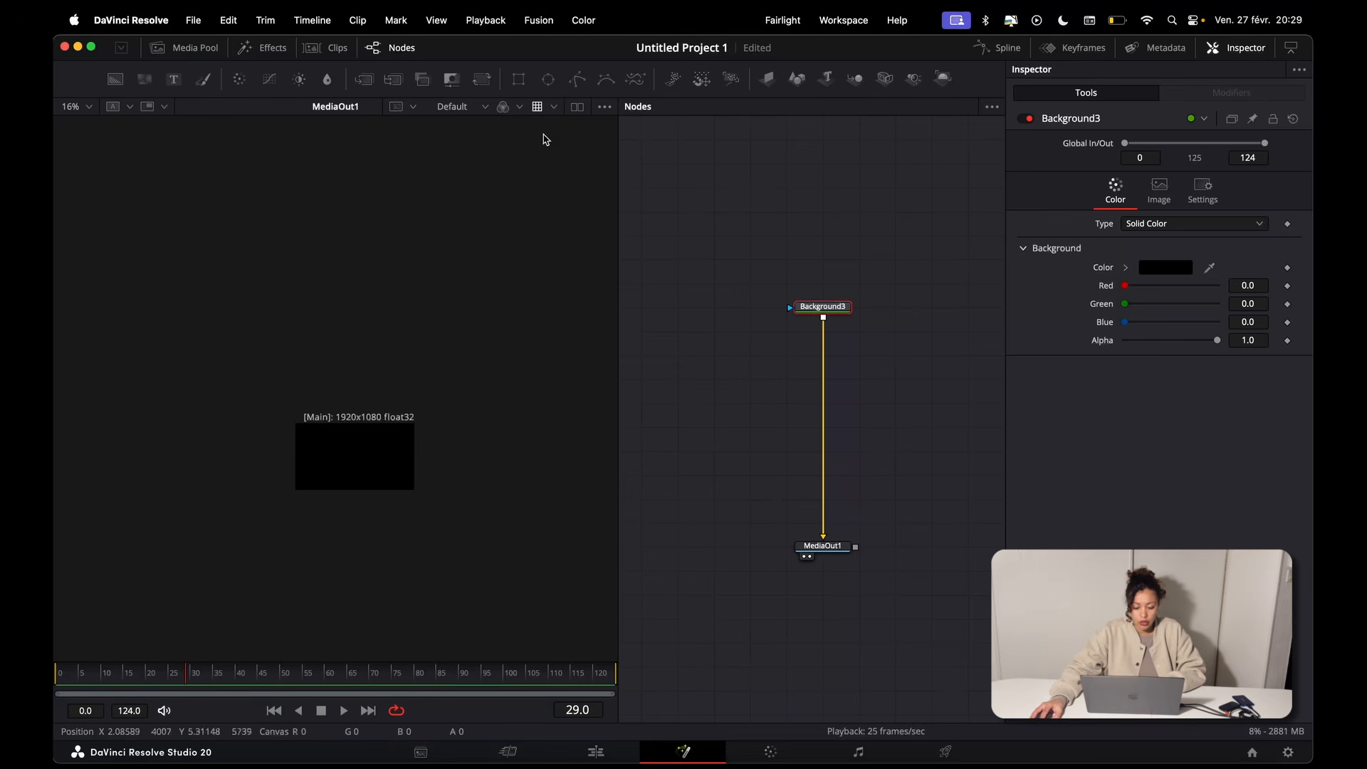
pyautogui.scroll(3, 411, 418)
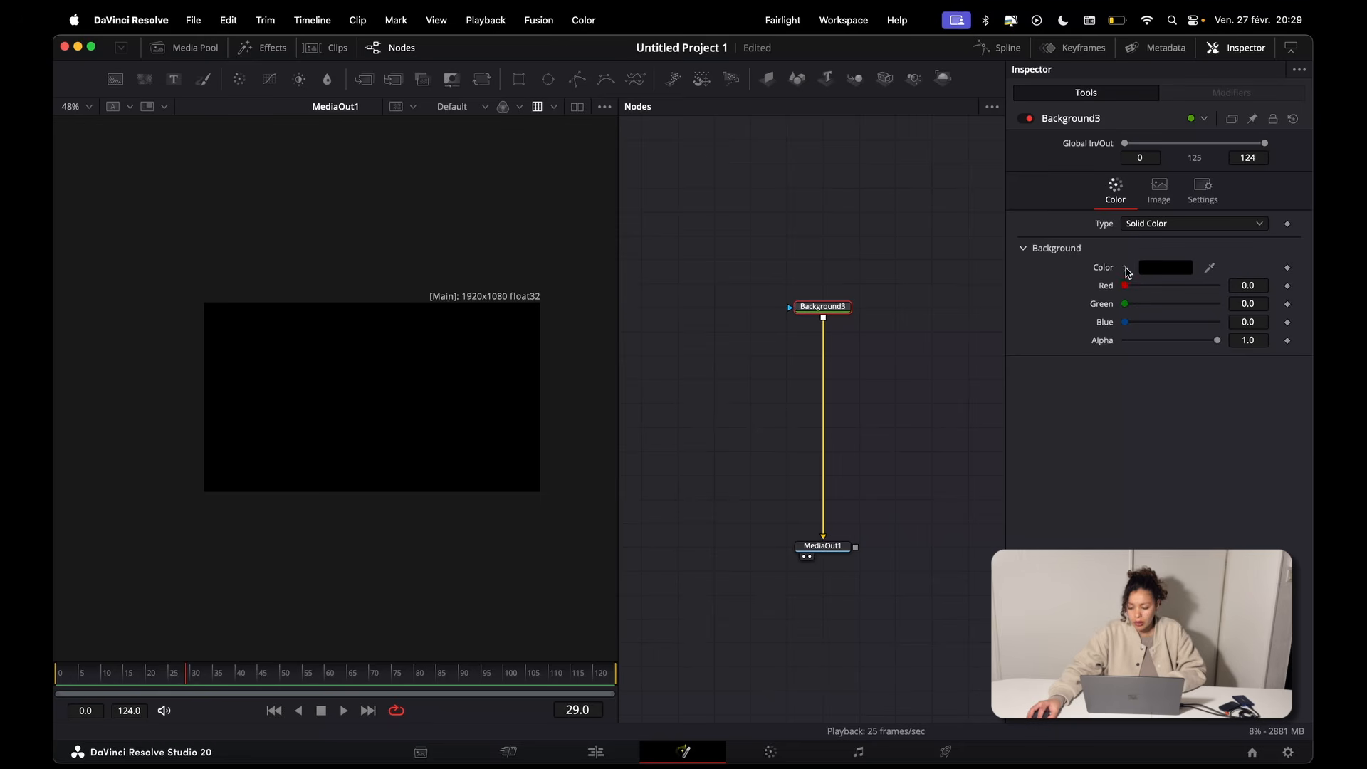
# Step: Set Background3's type to Gradient and its gradient type to Radial
pyautogui.click(1126, 268)
pyautogui.click(1153, 223)
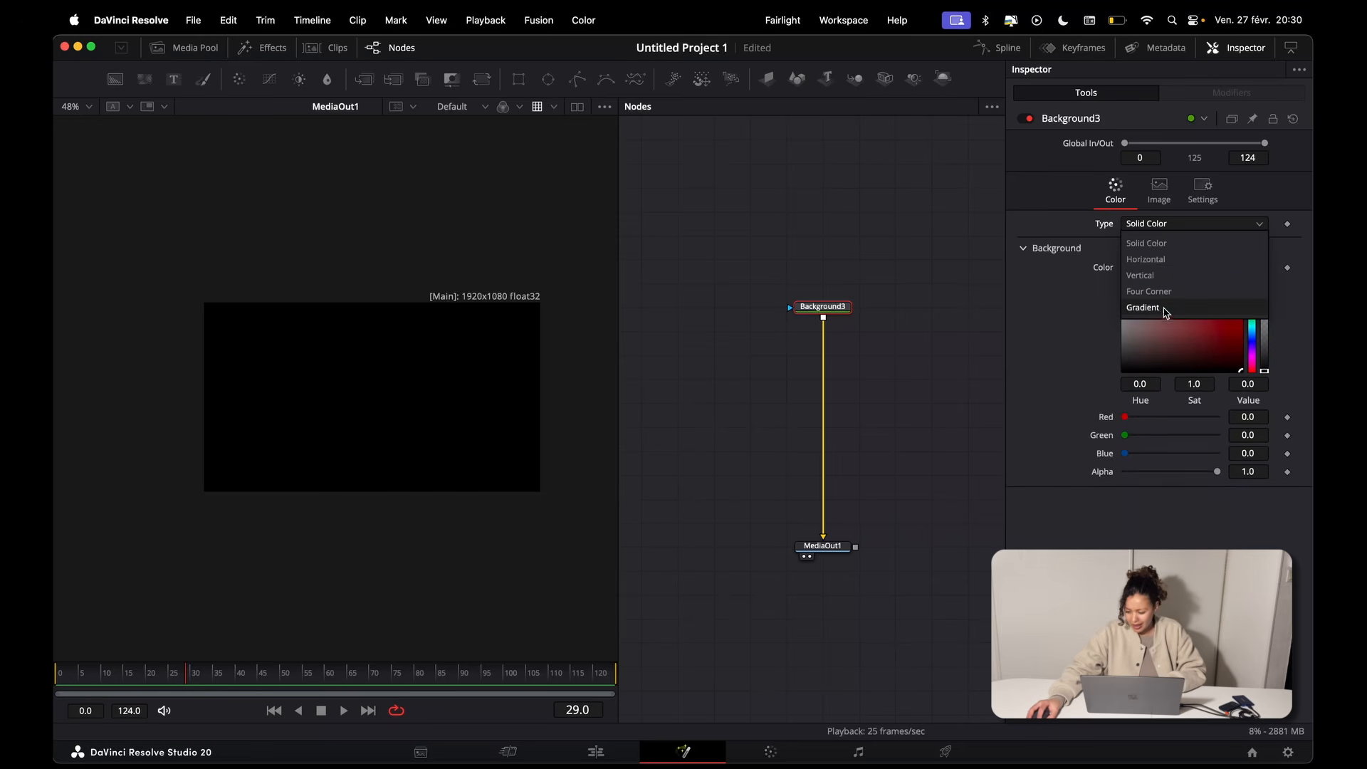
pyautogui.click(1162, 308)
pyautogui.click(1168, 267)
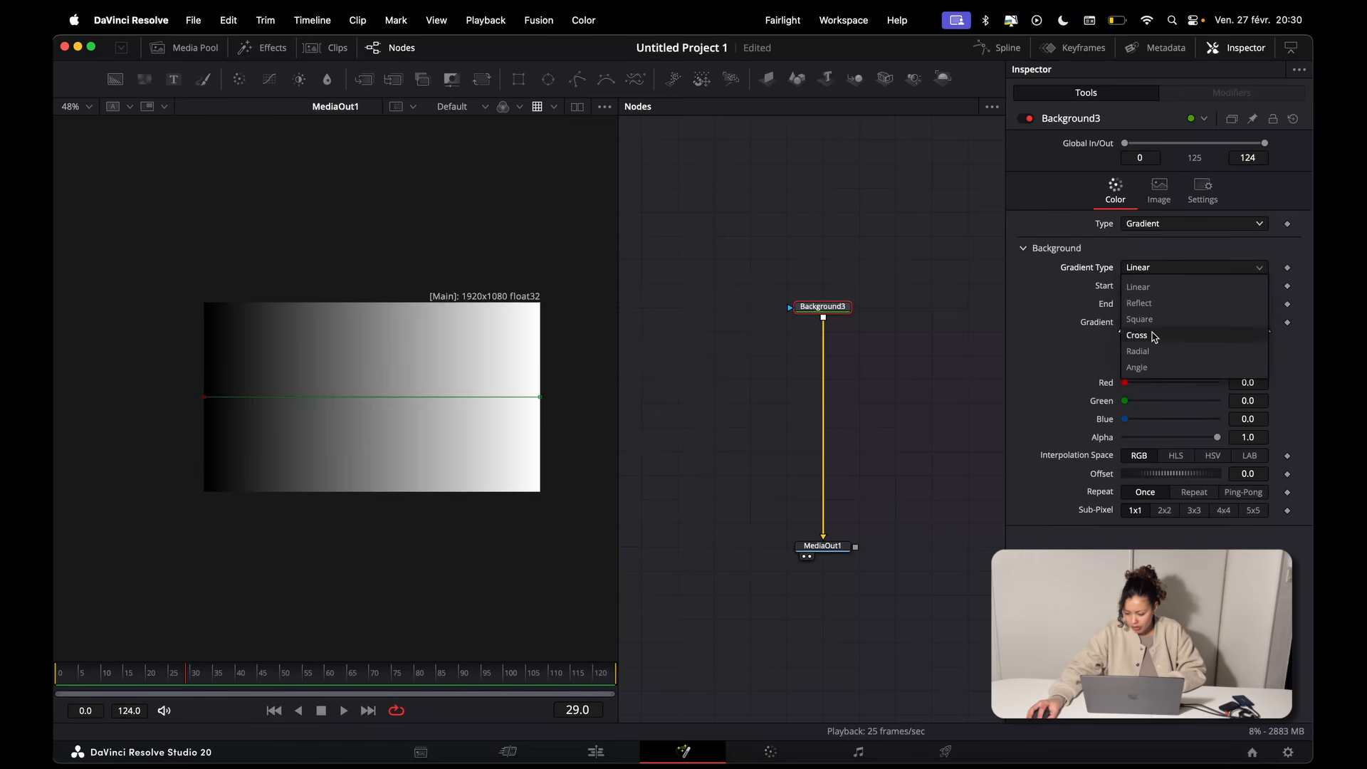
pyautogui.click(1150, 351)
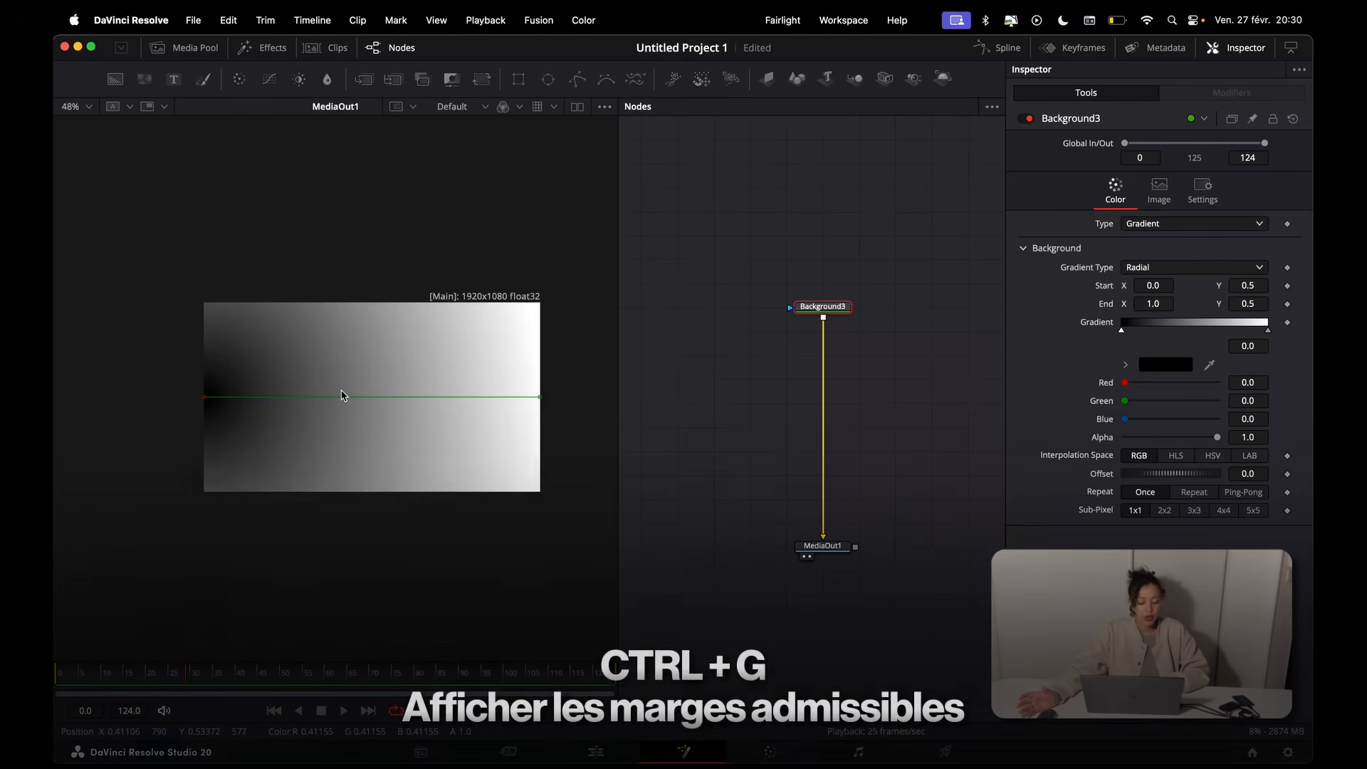
# Step: Show the guides in the viewer and check the available guide options
pyautogui.hotkey('ctrl', 'g')
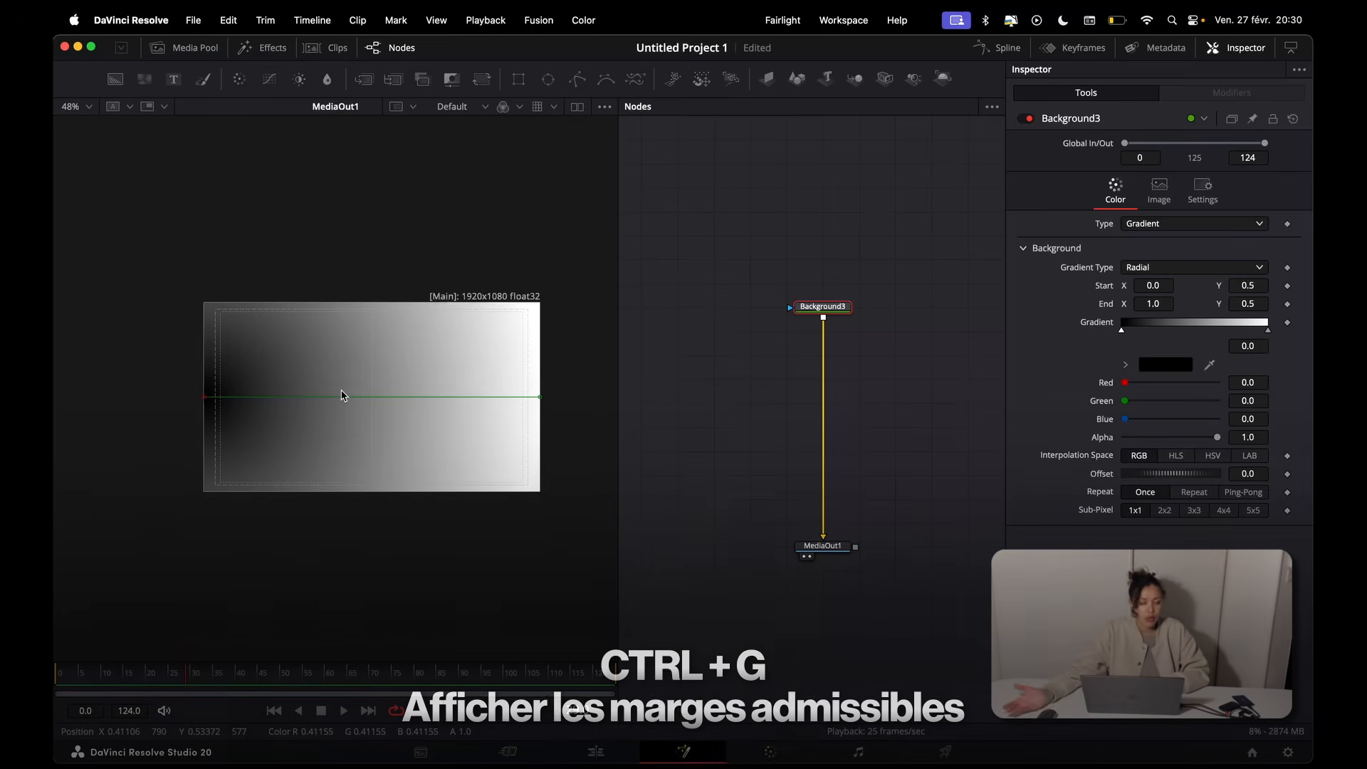
pyautogui.rightClick(376, 378)
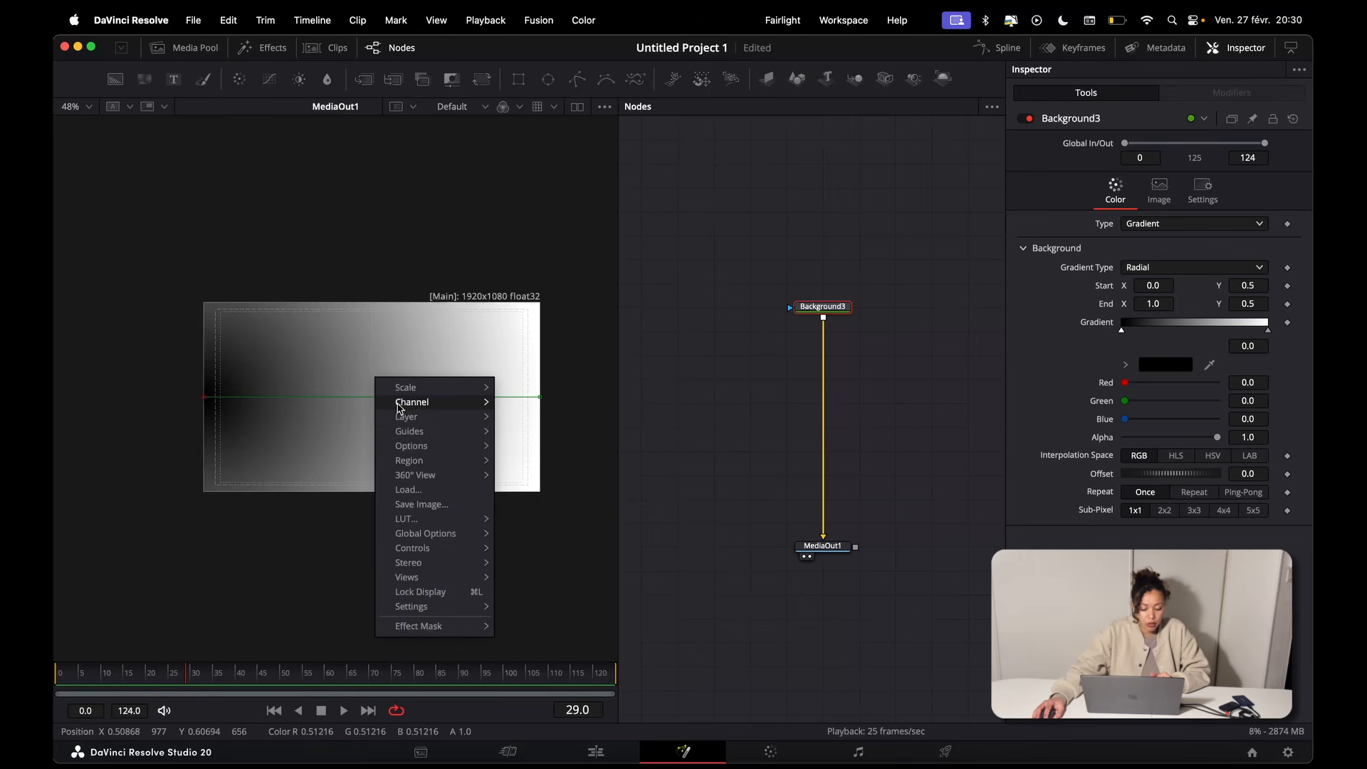
pyautogui.moveTo(409, 433)
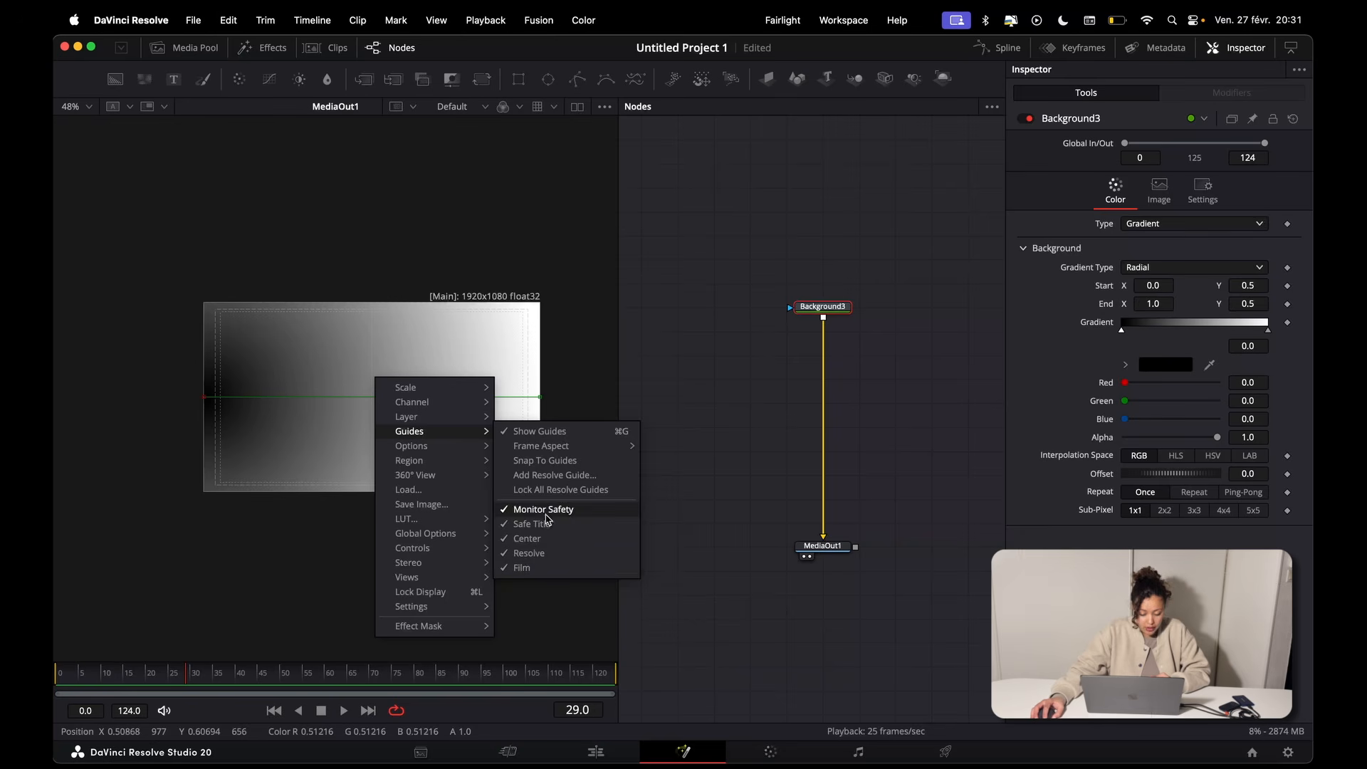
pyautogui.click(552, 436)
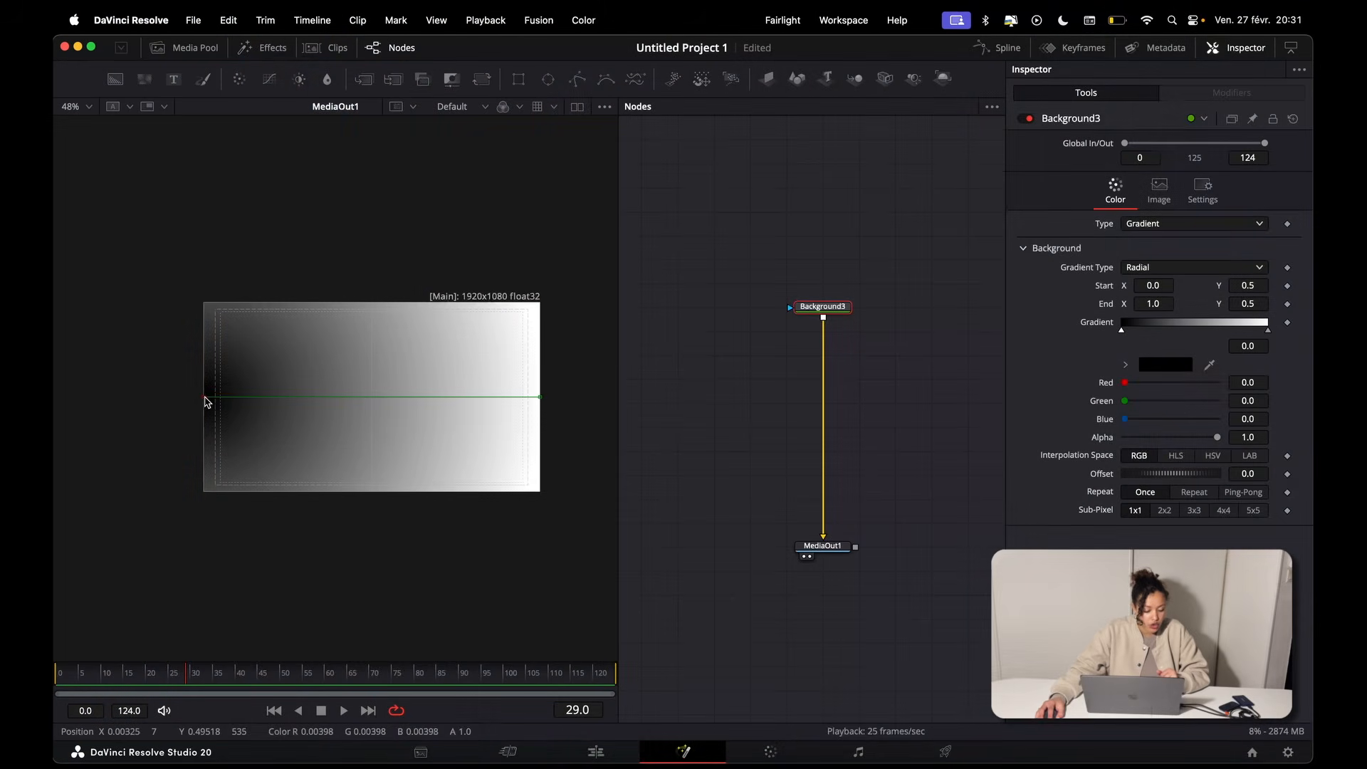
# Step: Centre Background3's radial gradient in the frame, end it at about X 1.04, and colour it from white to light gray (value 0.677)
pyautogui.moveTo(205, 401); pyautogui.dragTo(371, 397)
pyautogui.moveTo(540, 397); pyautogui.dragTo(554, 398)
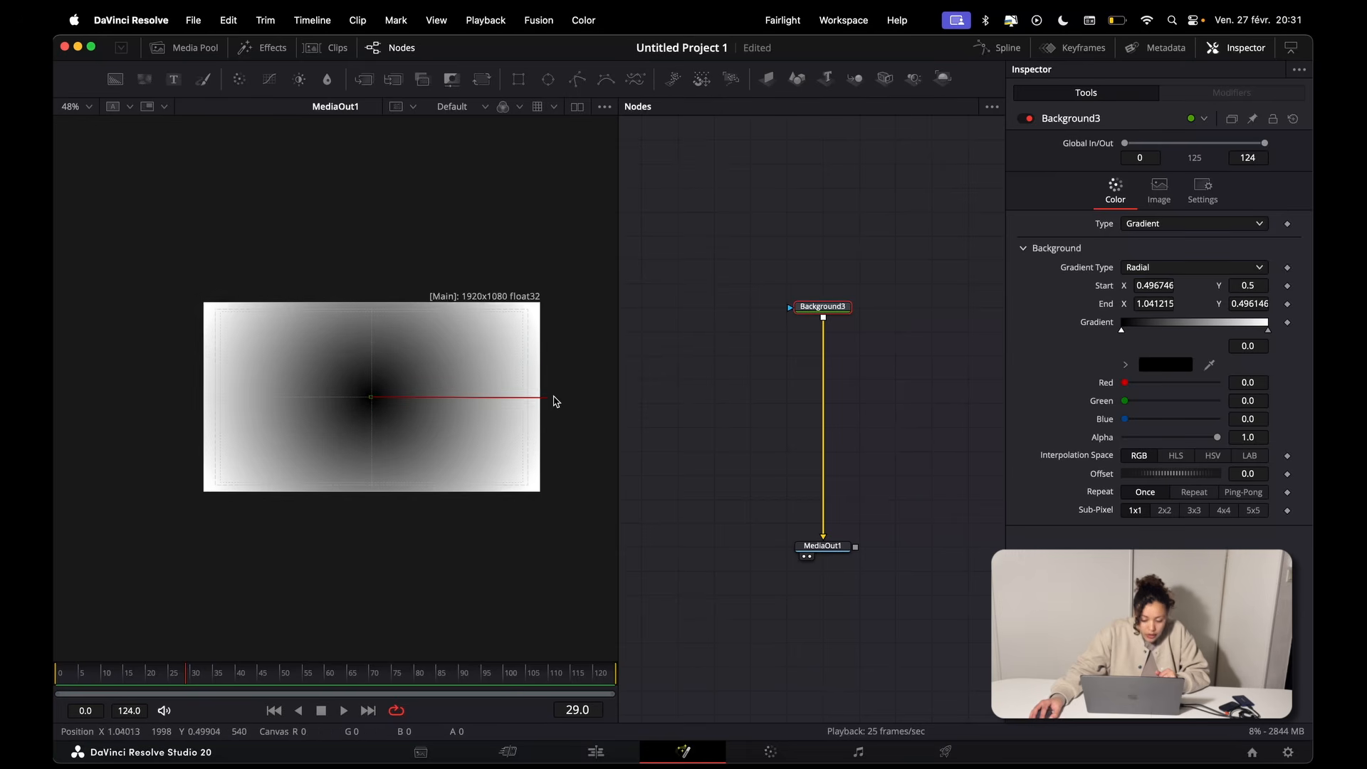
pyautogui.click(1126, 365)
pyautogui.moveTo(1161, 408); pyautogui.dragTo(1055, 360)
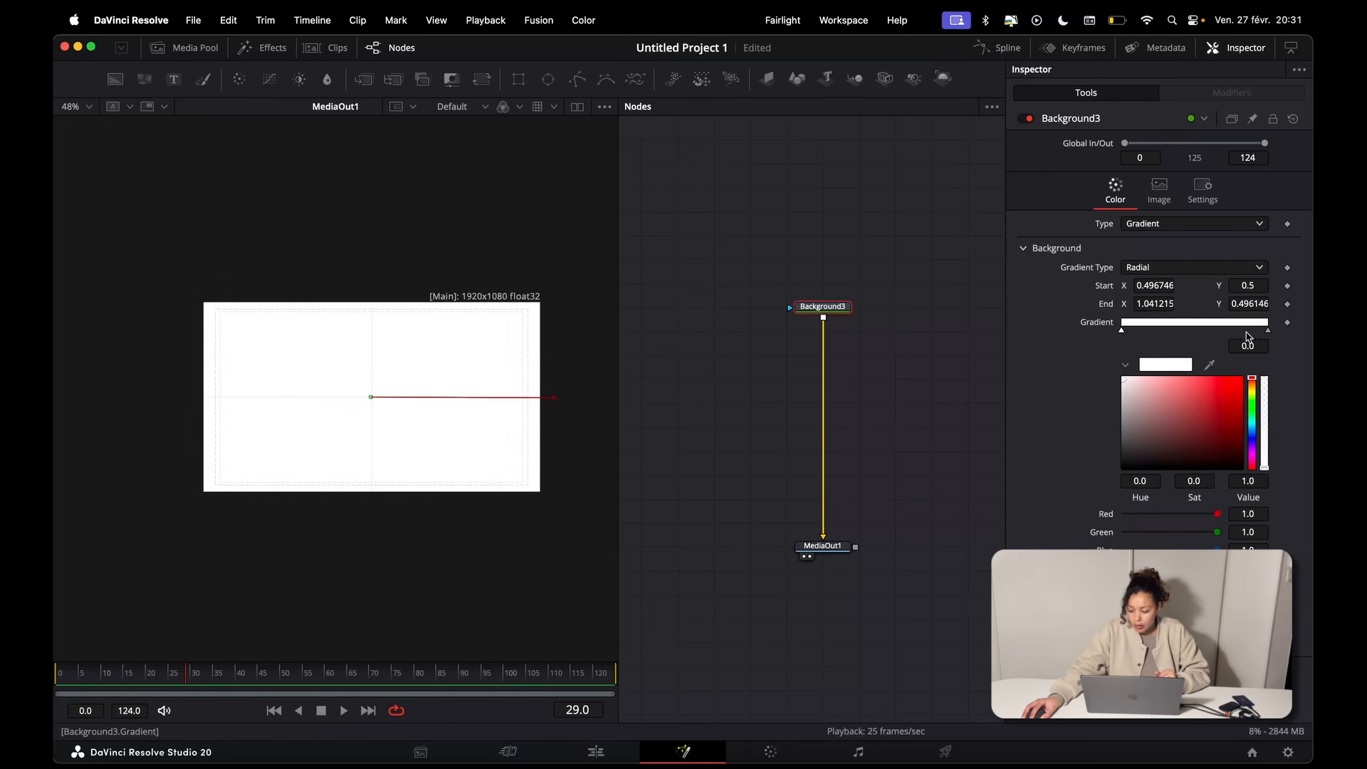
pyautogui.moveTo(1268, 330); pyautogui.dragTo(1265, 331)
pyautogui.moveTo(1178, 433); pyautogui.dragTo(1085, 406)
# Step: Move Background3 higher in the node graph and paste the copied text node below it
pyautogui.moveTo(822, 310); pyautogui.dragTo(821, 263)
pyautogui.click(752, 309)
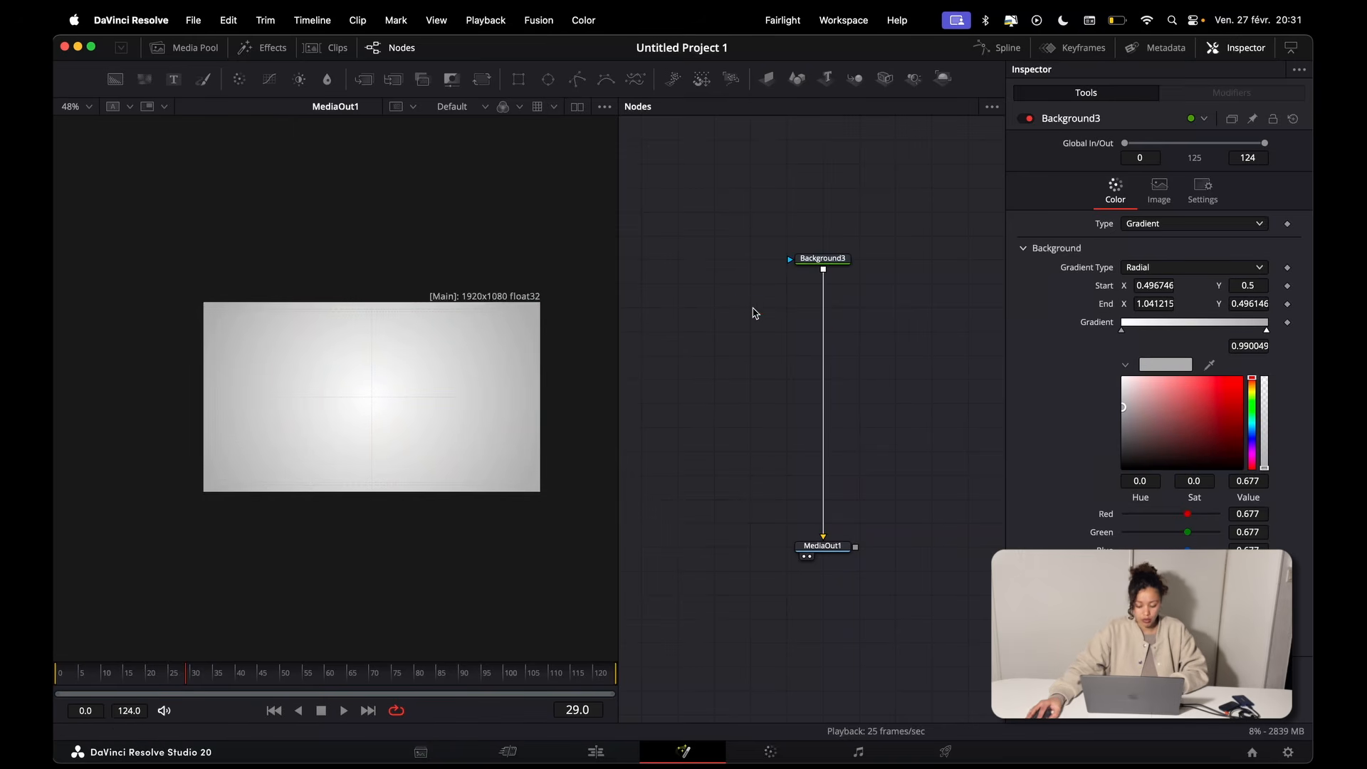
pyautogui.press('super+v')
pyautogui.press('BackSpace')
pyautogui.press('super+z')
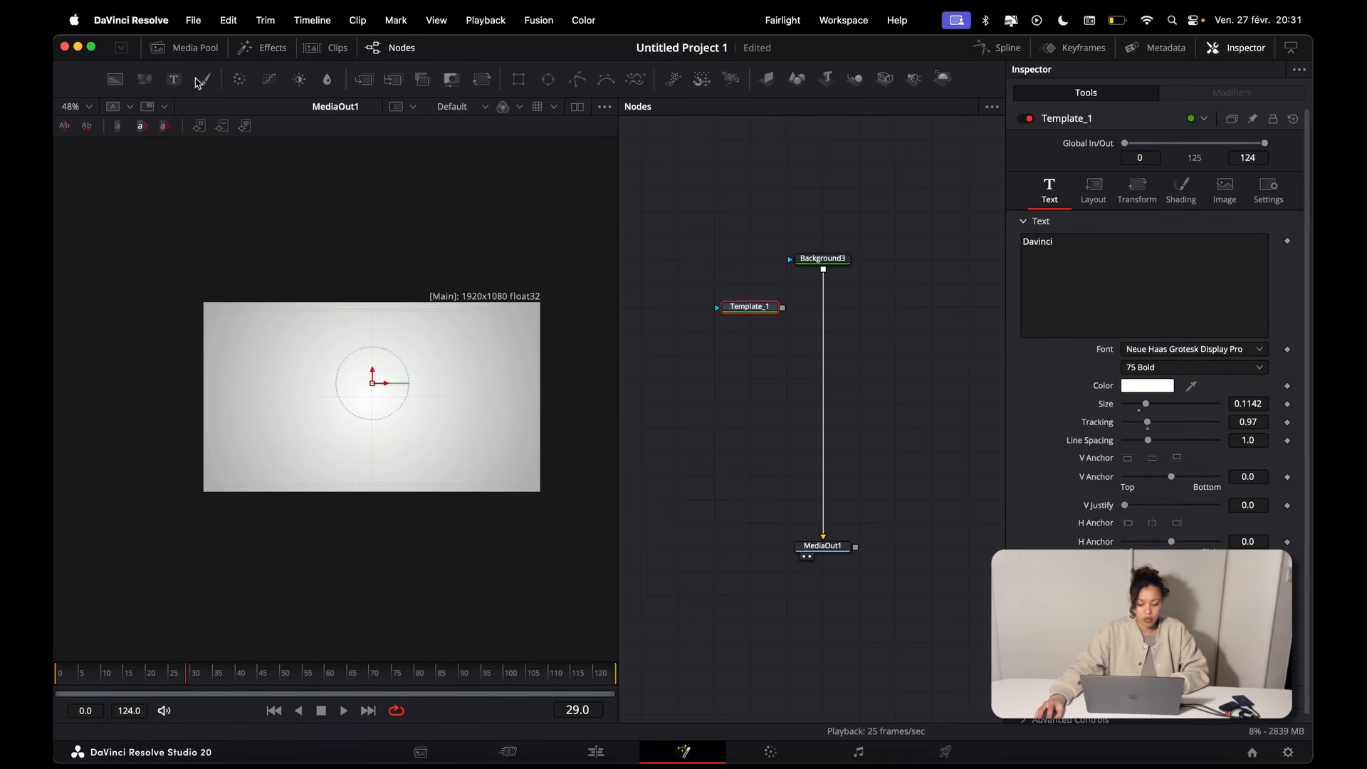
# Step: Change Template_1's text to "Statistiques YouTube" and merge it over Background3
pyautogui.click(1047, 242)
pyautogui.press('super+a')
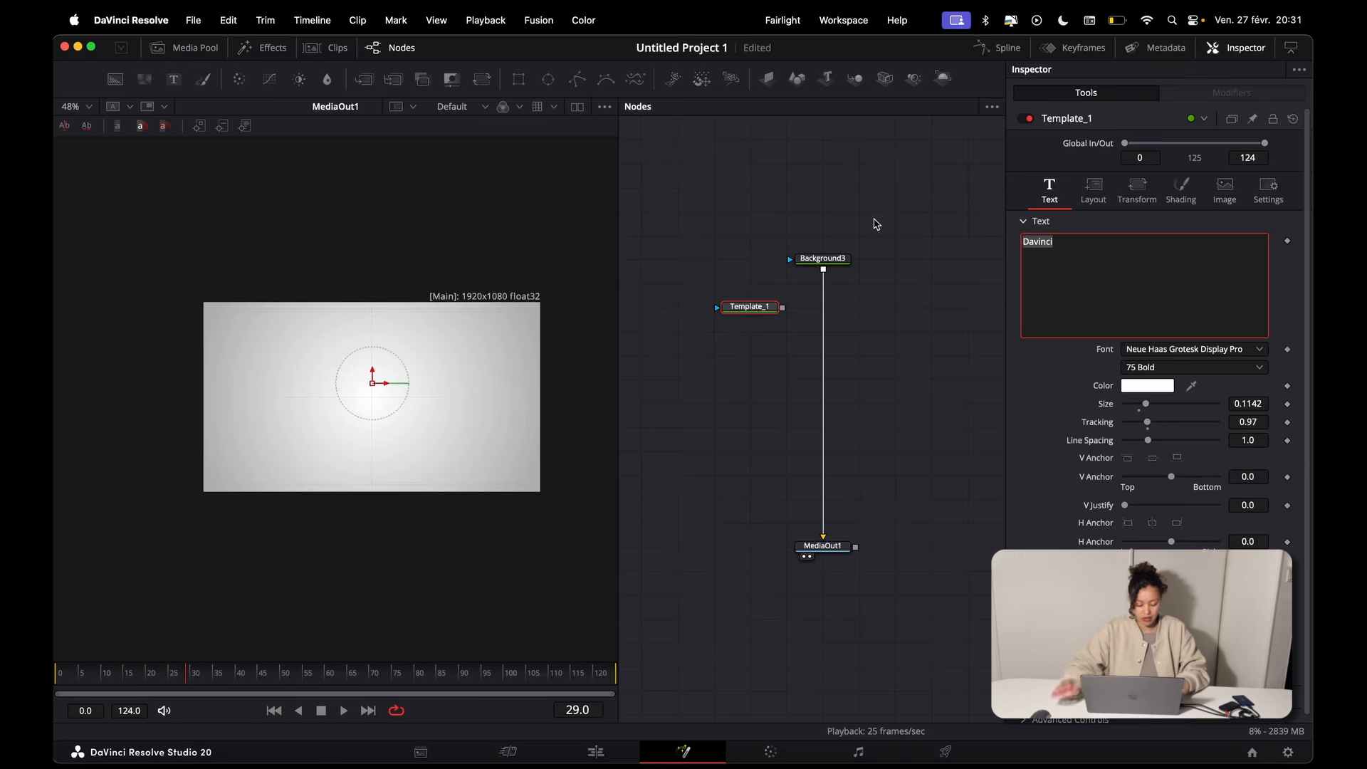
pyautogui.write('Stas')
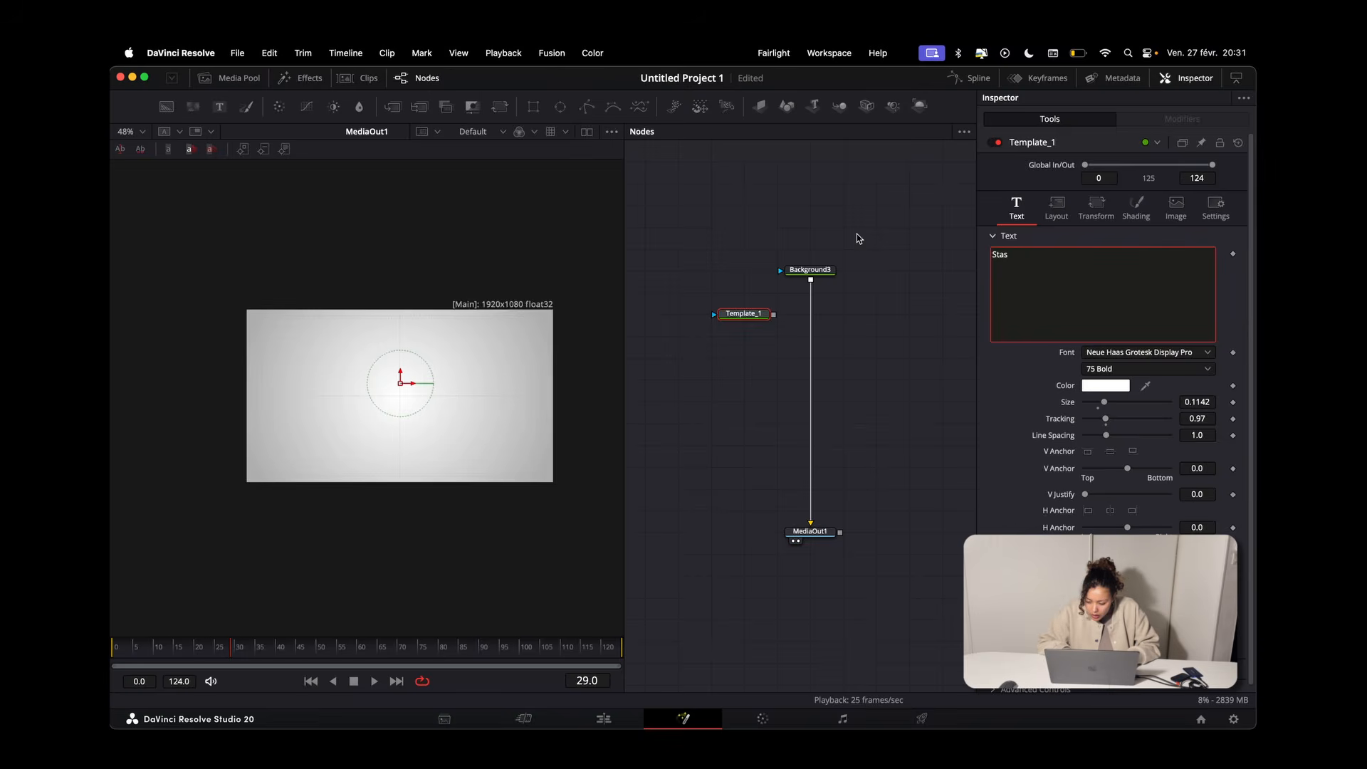
pyautogui.press('BackSpace')
pyautogui.write('tis')
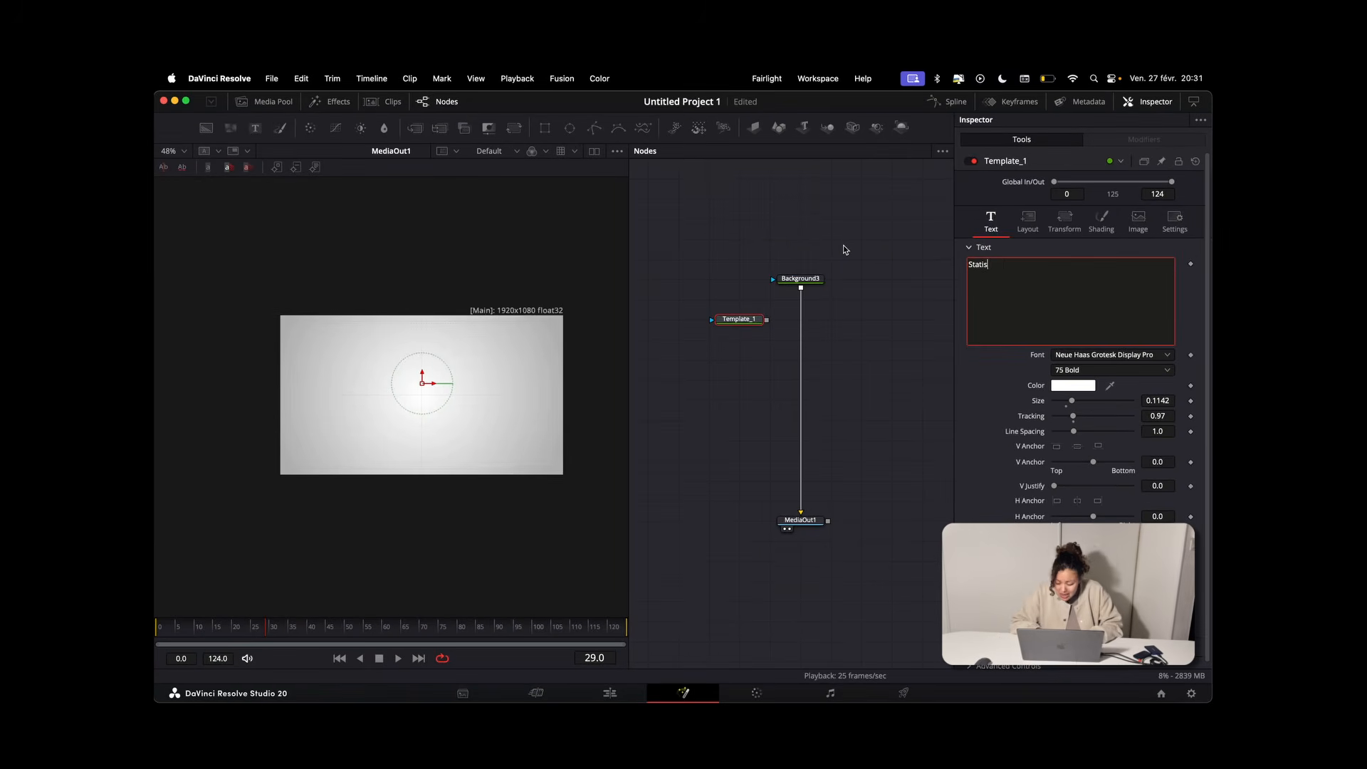
pyautogui.write('tiques YouTuve')
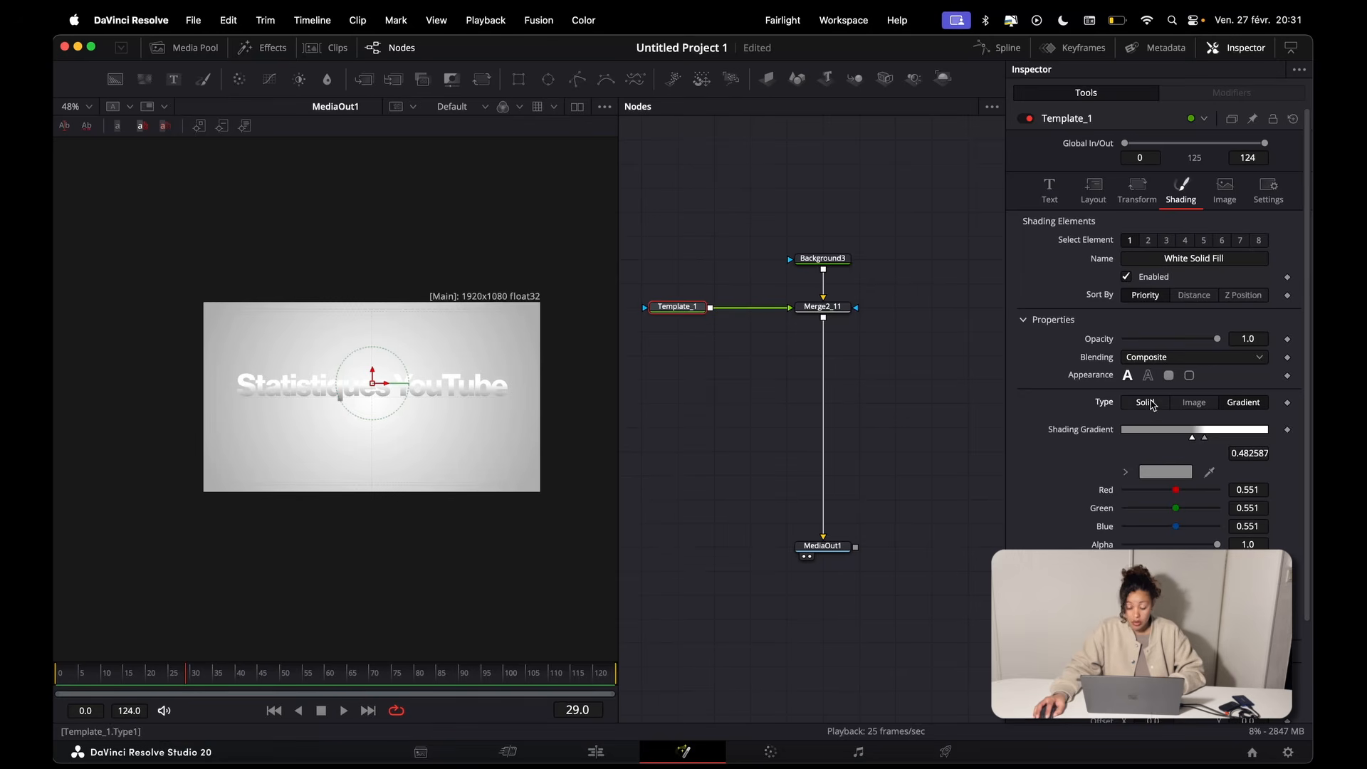
# Step: Change the title's shading from gradient to a solid dark gray fill
pyautogui.click(1148, 402)
pyautogui.click(1126, 429)
pyautogui.moveTo(1173, 478); pyautogui.dragTo(1098, 510)
# Step: Set the title's font style to 66 Medium Italic and its size to 0.0863, and move it up near the frame's upper edge
pyautogui.click(1049, 191)
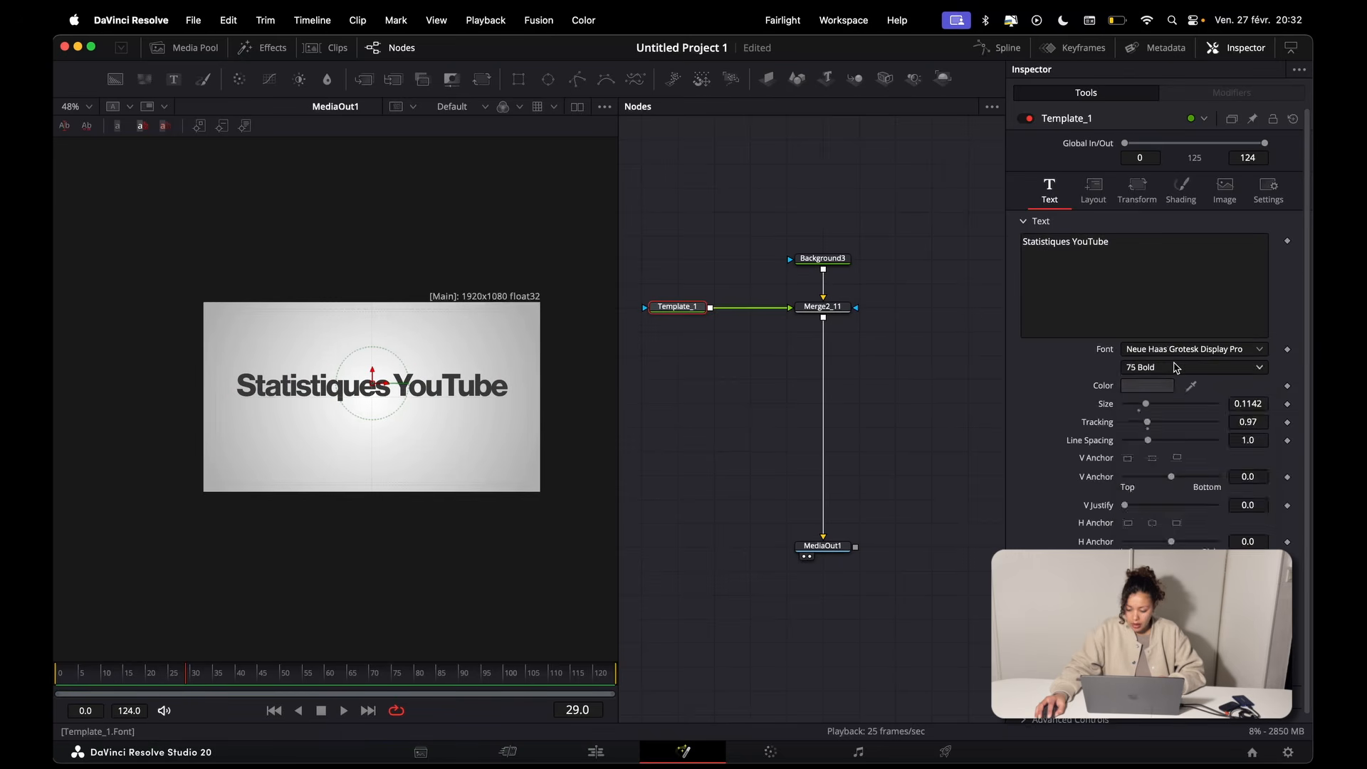
pyautogui.click(1194, 368)
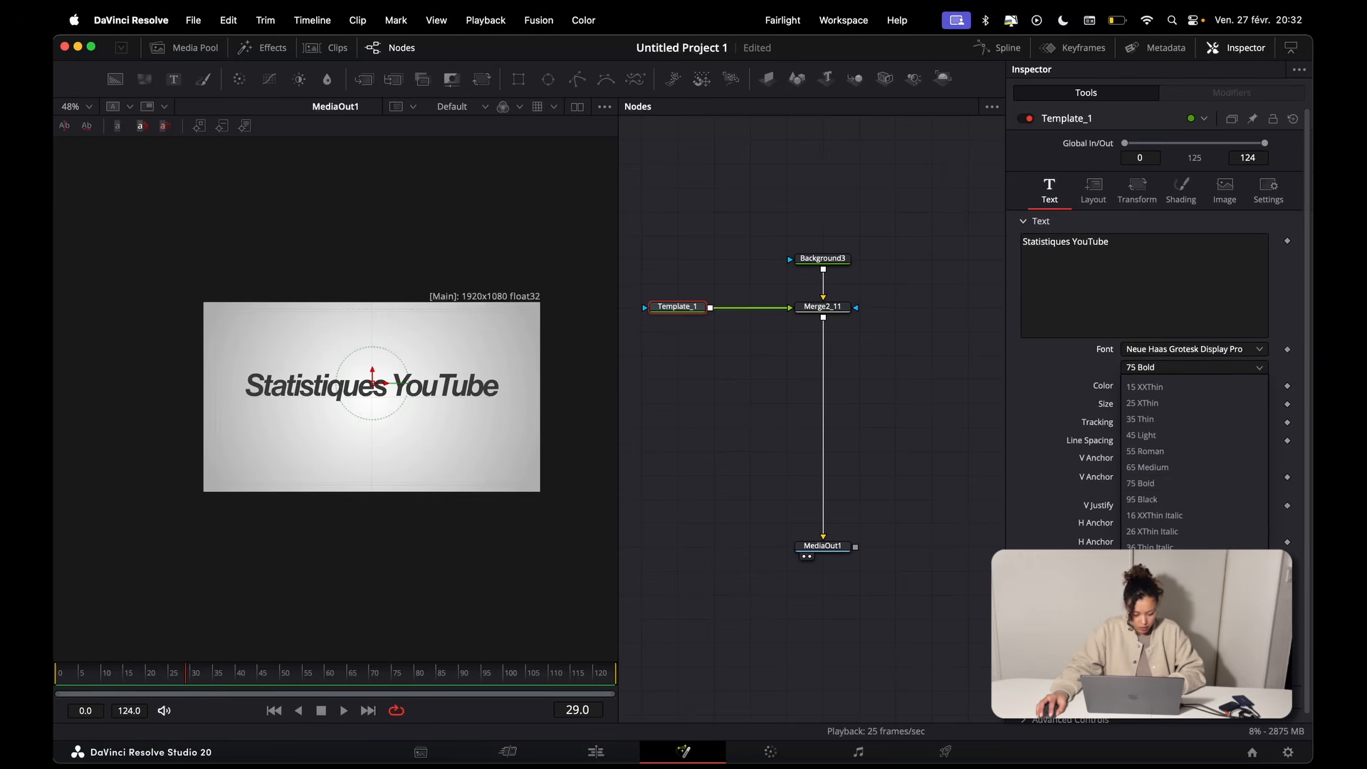
pyautogui.click(1159, 595)
pyautogui.moveTo(1146, 404); pyautogui.dragTo(1141, 404)
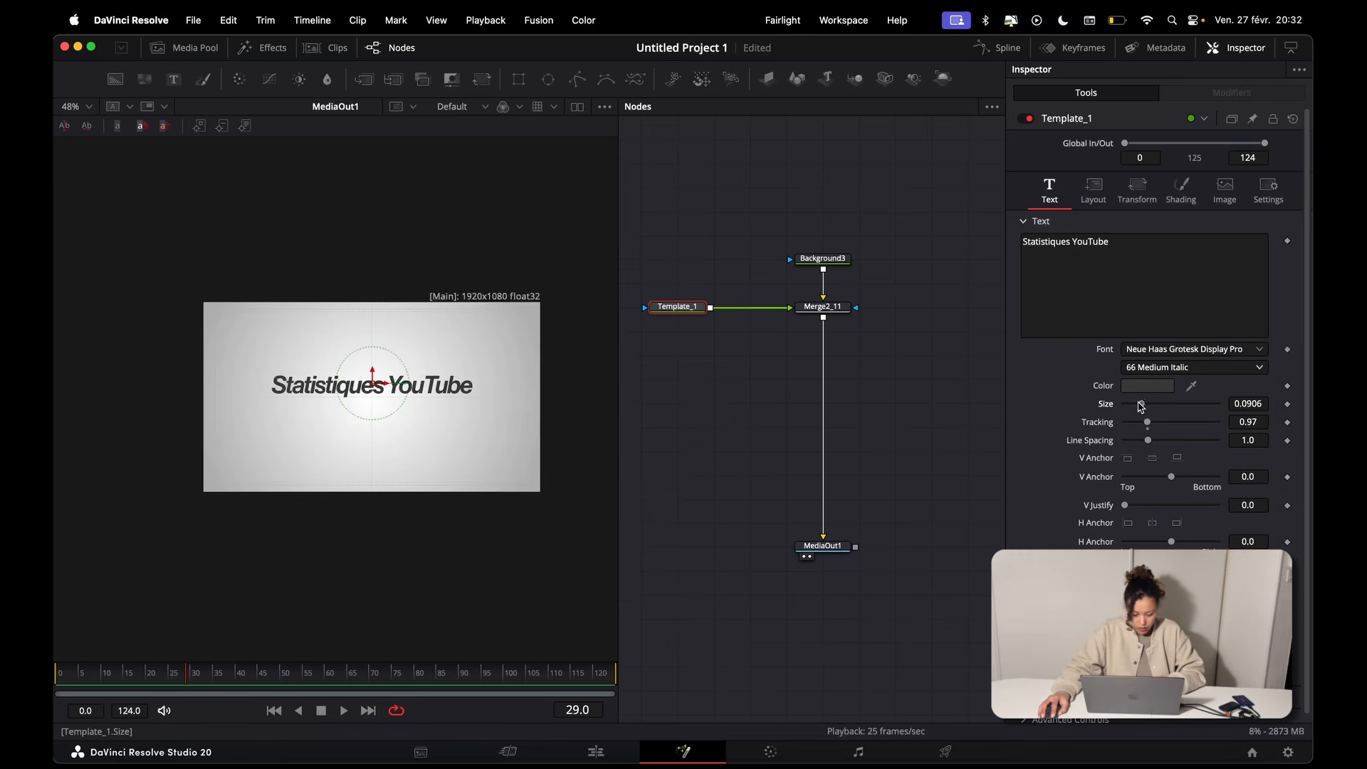
pyautogui.moveTo(371, 370); pyautogui.dragTo(372, 314)
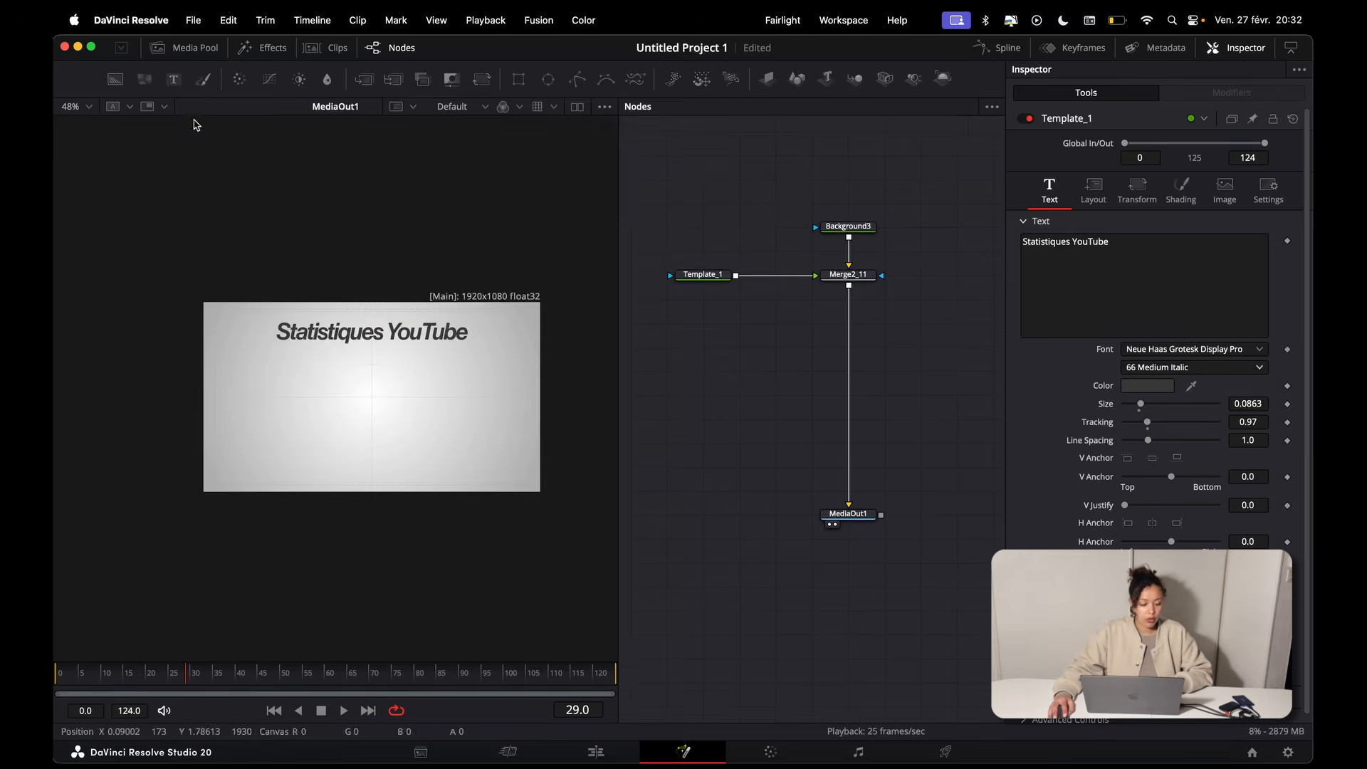
# Step: Add a solid-colour Background node and merge it into the chain between Merge2_11 and MediaOut1
pyautogui.click(114, 79)
pyautogui.moveTo(736, 323); pyautogui.dragTo(849, 306)
# Step: Mask the new background with a rectangle about 0.10 wide and 0.83 high, placed as a vertical bar extending past the frame's lower edge
pyautogui.click(753, 326)
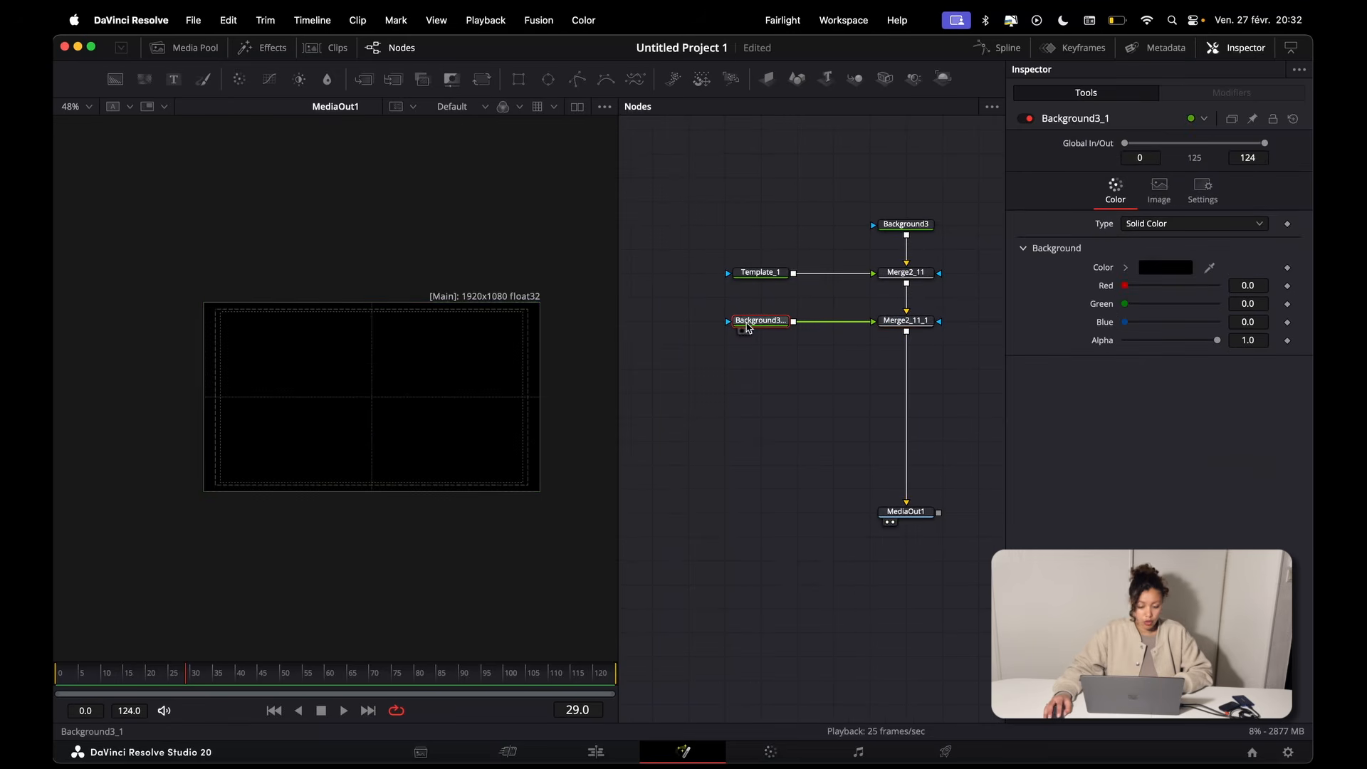
pyautogui.click(518, 79)
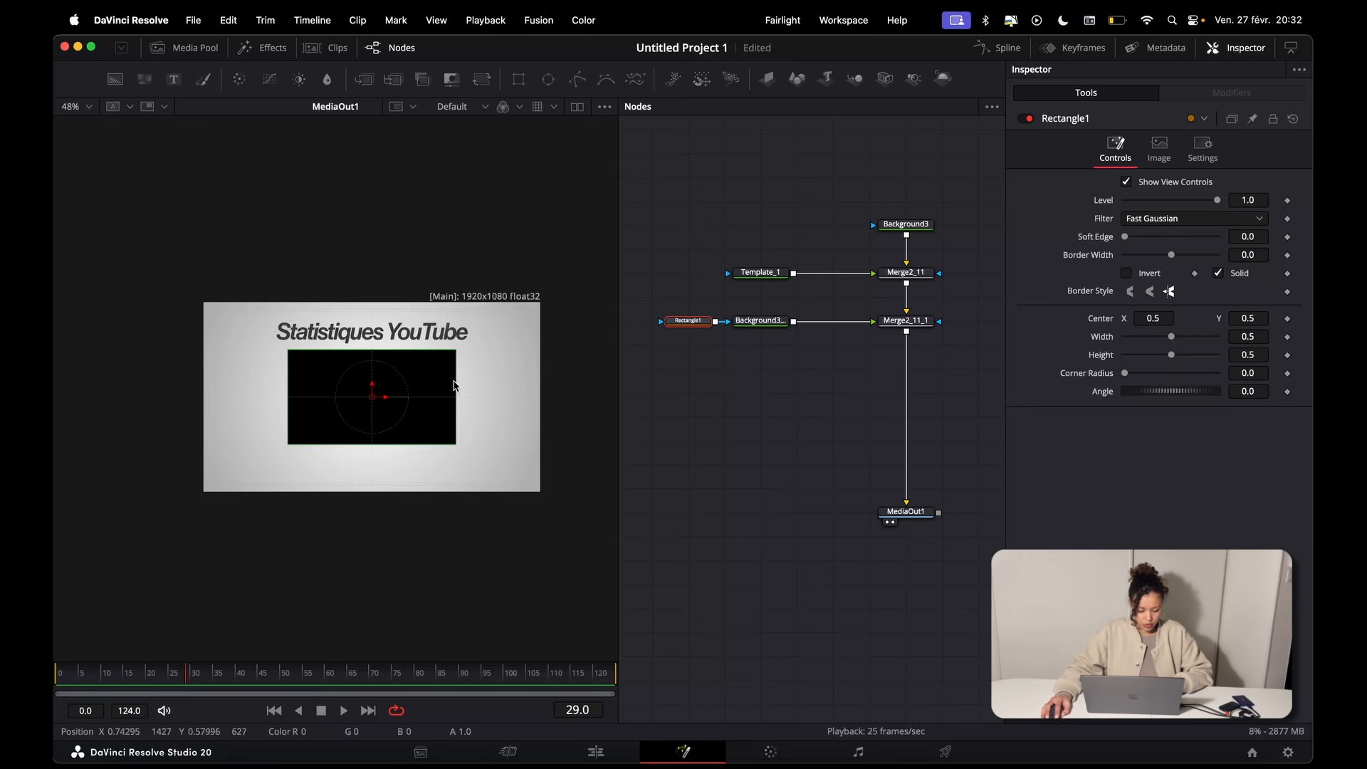
pyautogui.moveTo(453, 386); pyautogui.dragTo(376, 322)
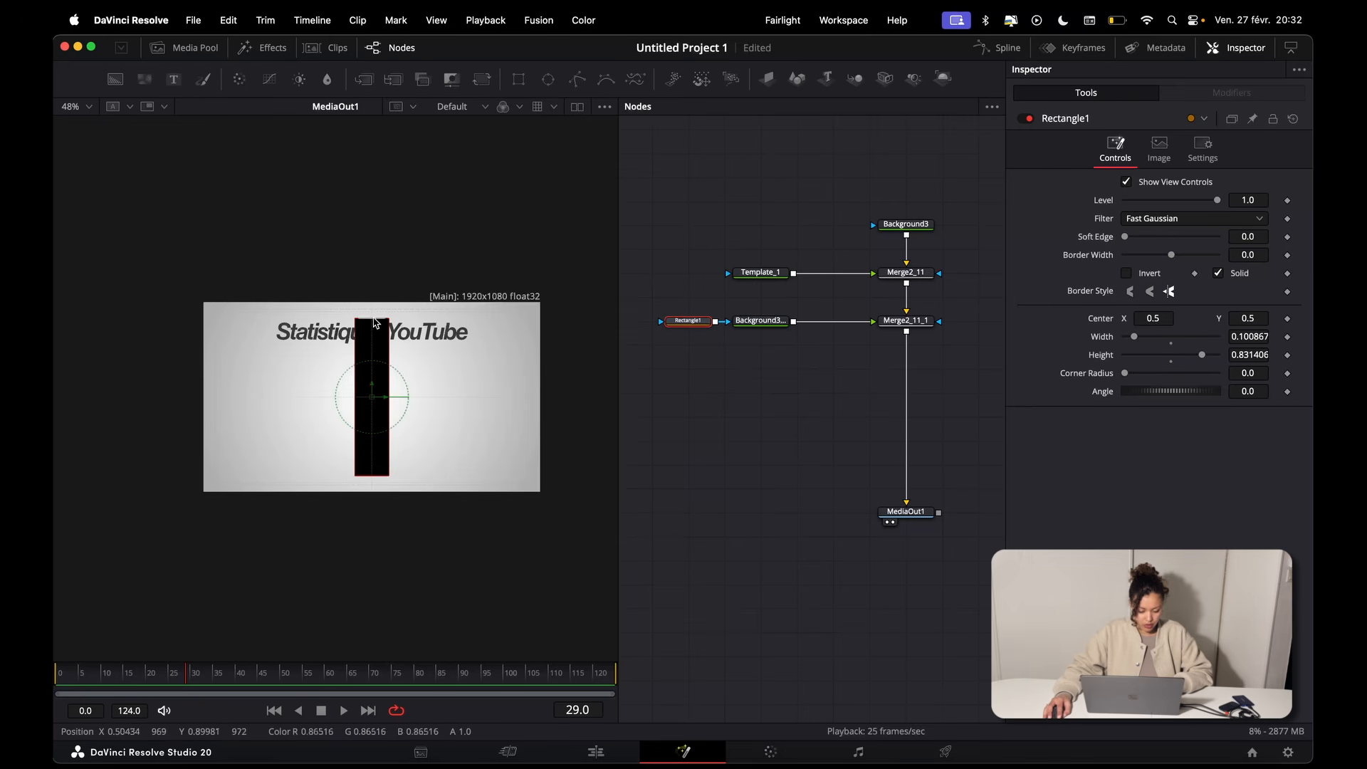
pyautogui.moveTo(376, 411); pyautogui.dragTo(309, 459)
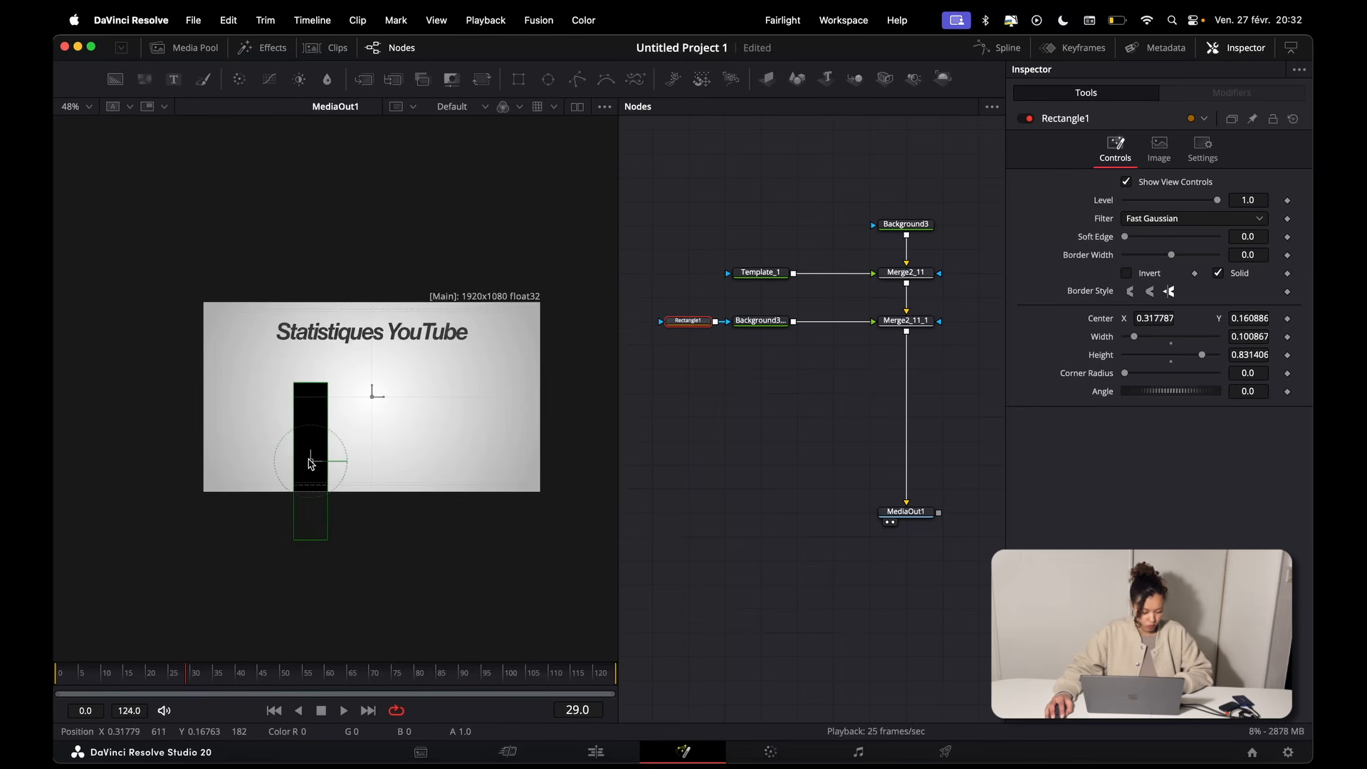
# Step: Colour the bar's background dark red with hue 0.0, saturation 1.0 and value 0.52
pyautogui.click(754, 326)
pyautogui.click(1165, 267)
pyautogui.click(1240, 319)
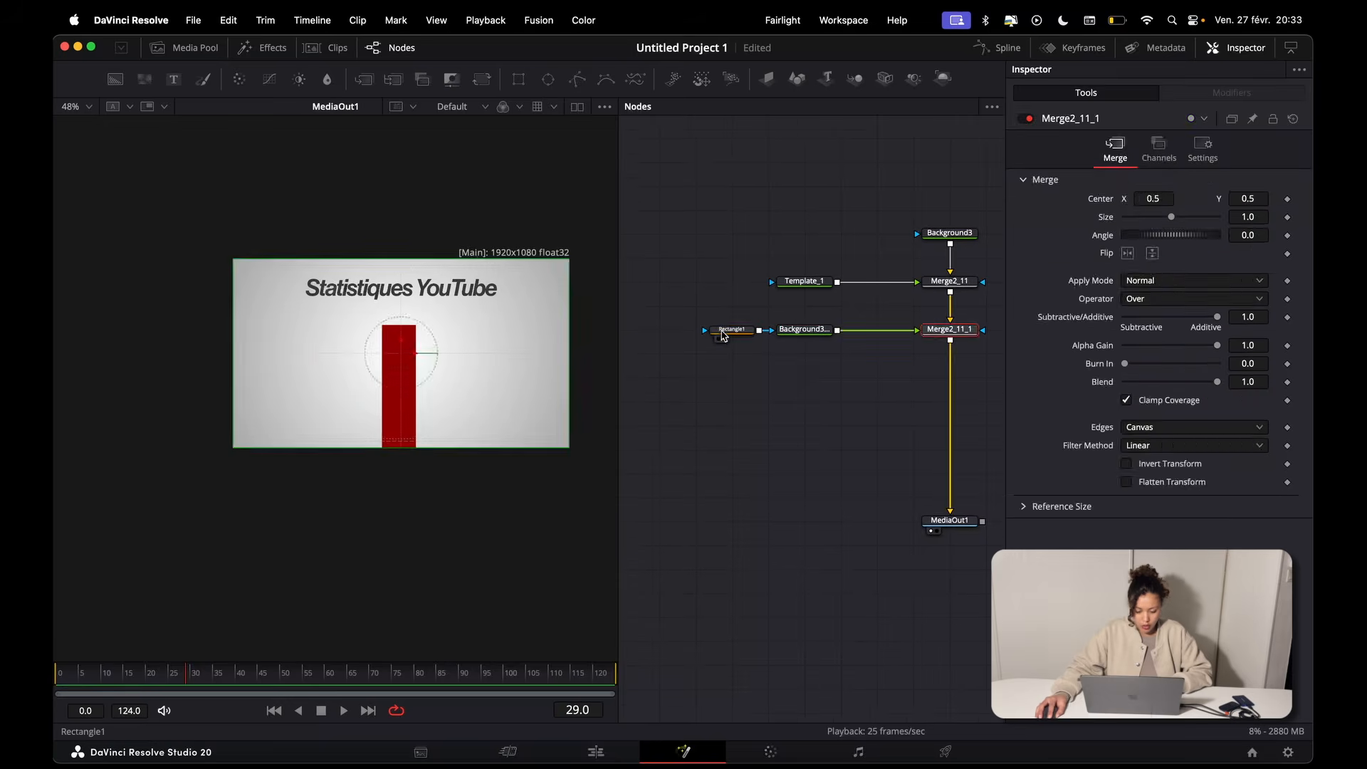
# Step: Align the red bar with the frame's vertical centre line by moving Rectangle1 to about X 0.497, Y 0.234
pyautogui.click(732, 330)
pyautogui.scroll(4, 396, 387)
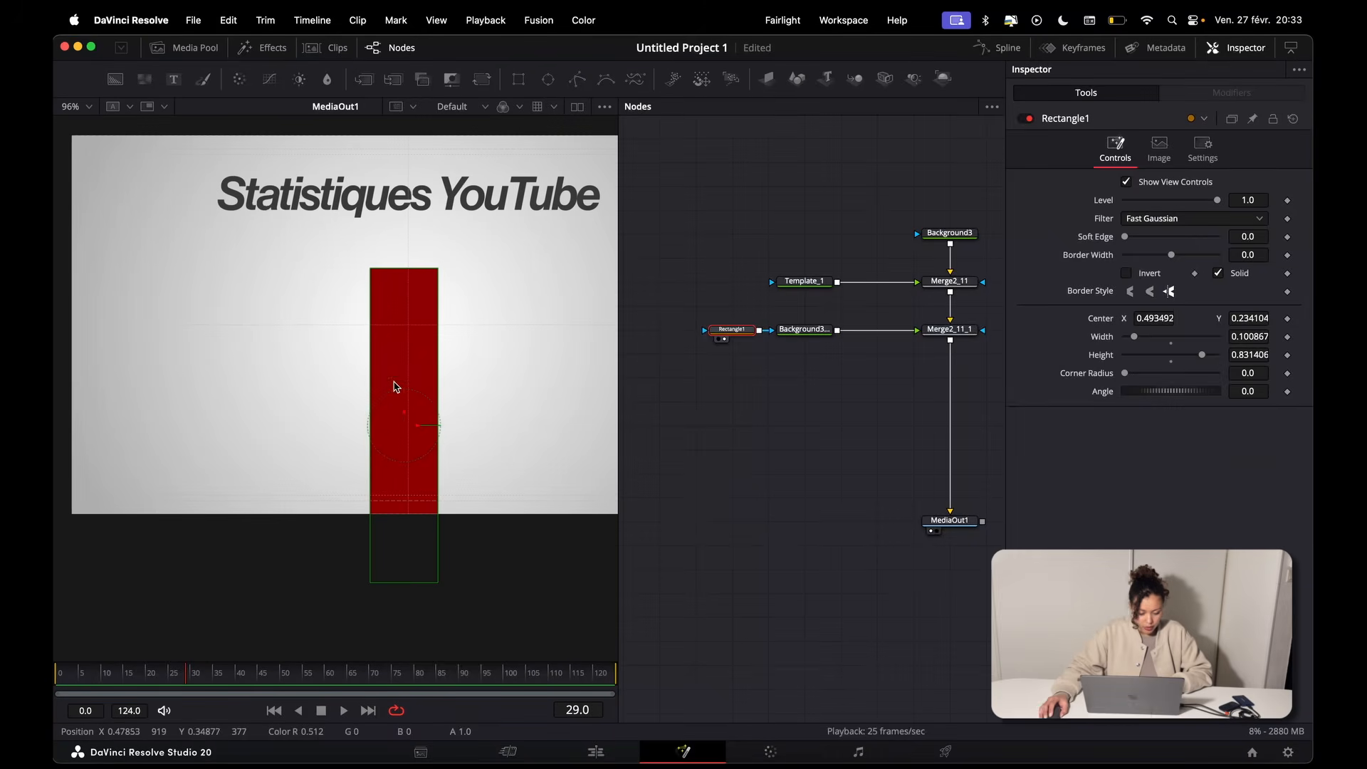
pyautogui.moveTo(418, 429); pyautogui.dragTo(420, 429)
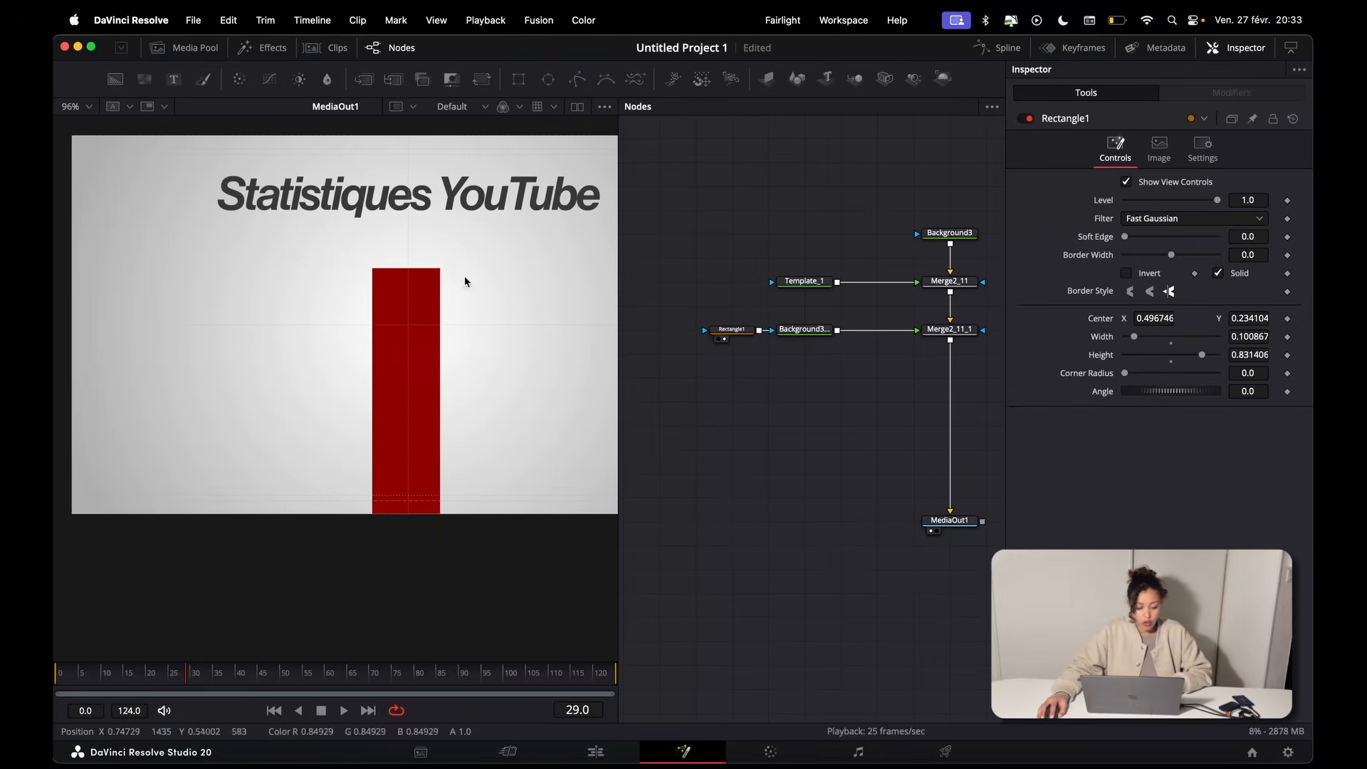
# Step: Add another solid-colour Background node and merge it into the chain between Merge2_11_1 and MediaOut1
pyautogui.click(115, 79)
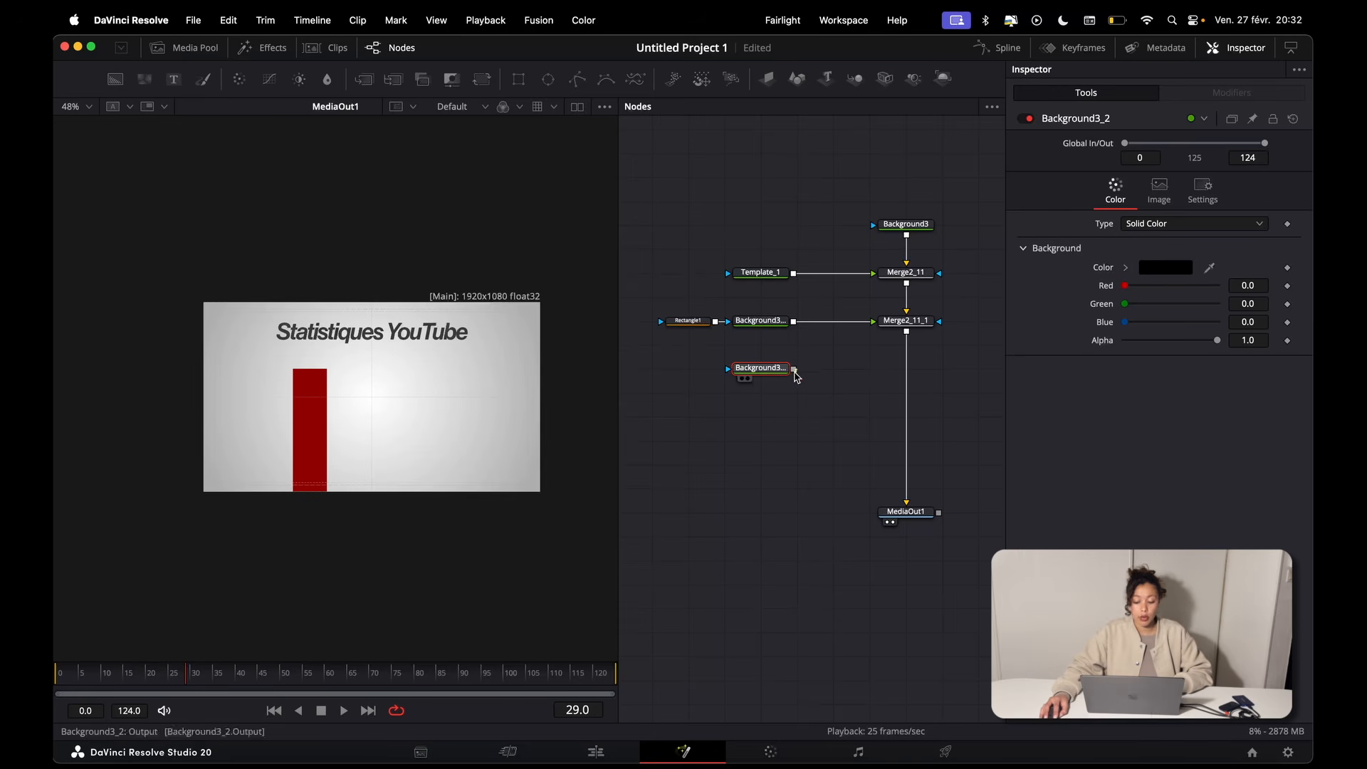
pyautogui.moveTo(793, 369); pyautogui.dragTo(910, 338)
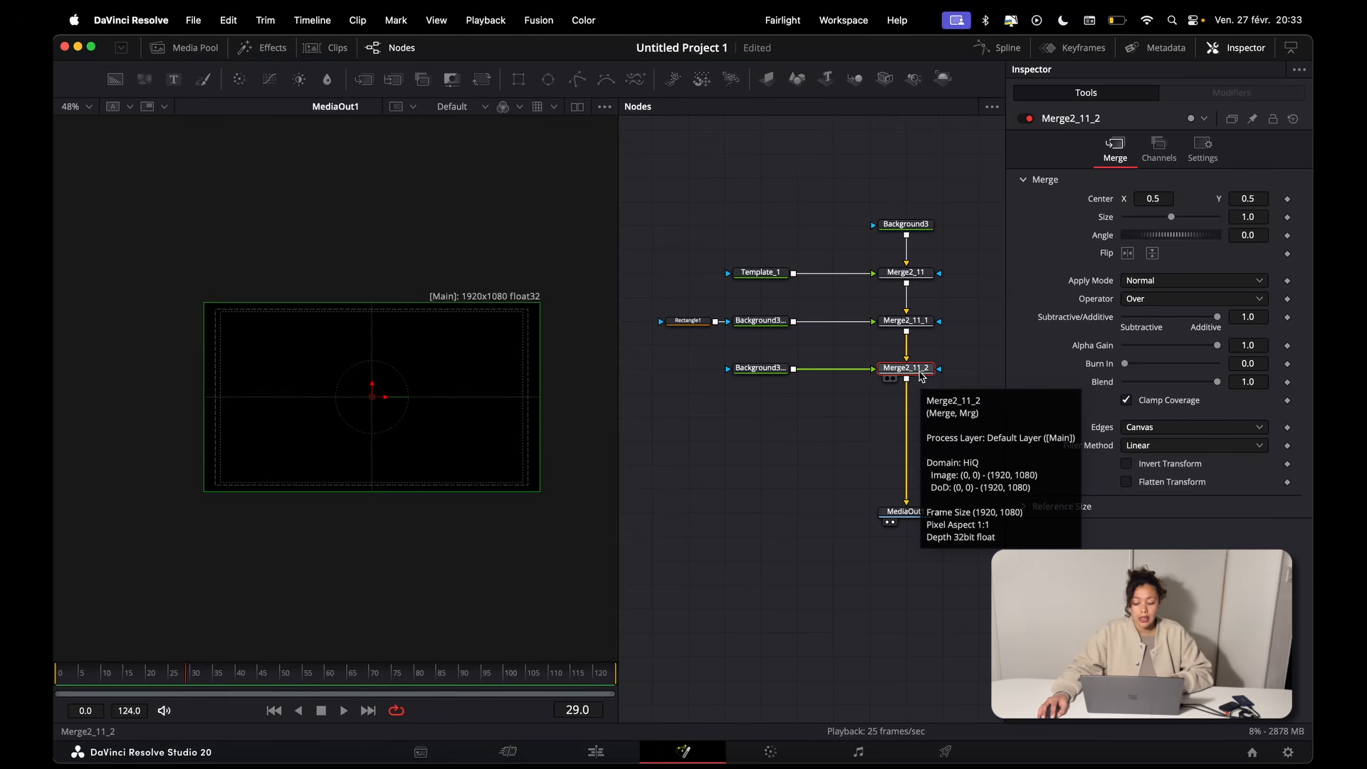
pyautogui.moveTo(920, 371)
pyautogui.mouseDown()
pyautogui.moveTo(892, 375)
pyautogui.moveTo(910, 383)
pyautogui.mouseUp()
pyautogui.hscroll(-3, 797, 371)
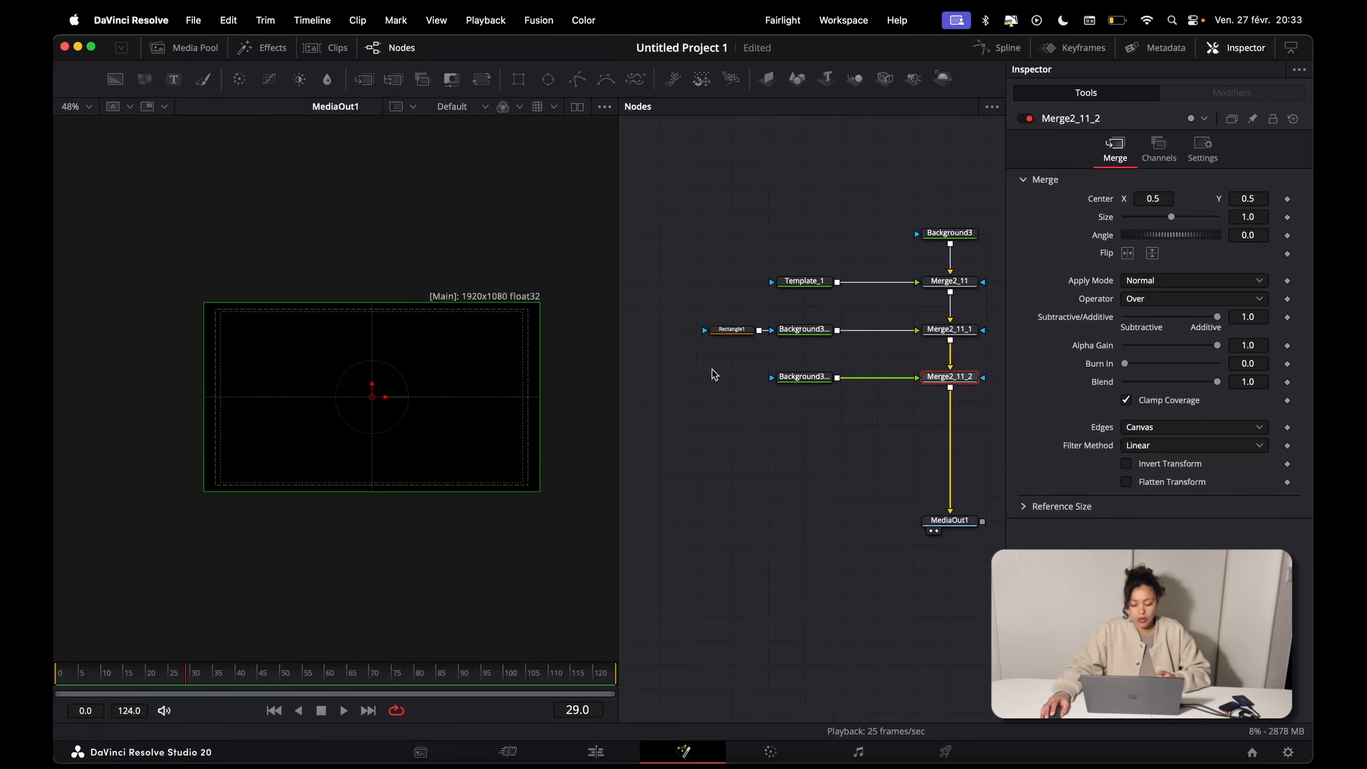
# Step: Use a copy of Rectangle1 as the mask of Background3_2, and lower the copy so it covers only the lower part of the red bar
pyautogui.click(731, 333)
pyautogui.moveTo(748, 336); pyautogui.dragTo(722, 337)
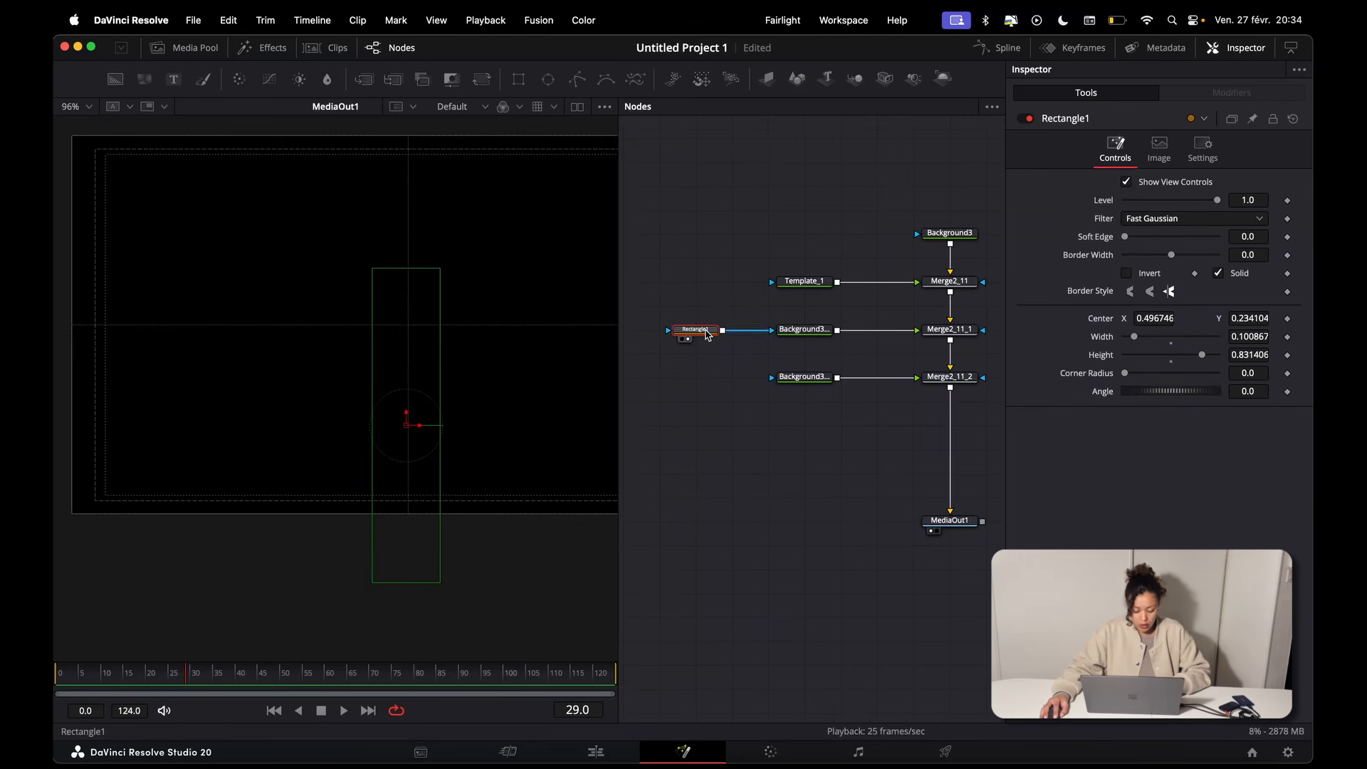
pyautogui.click(695, 376)
pyautogui.press('super+v')
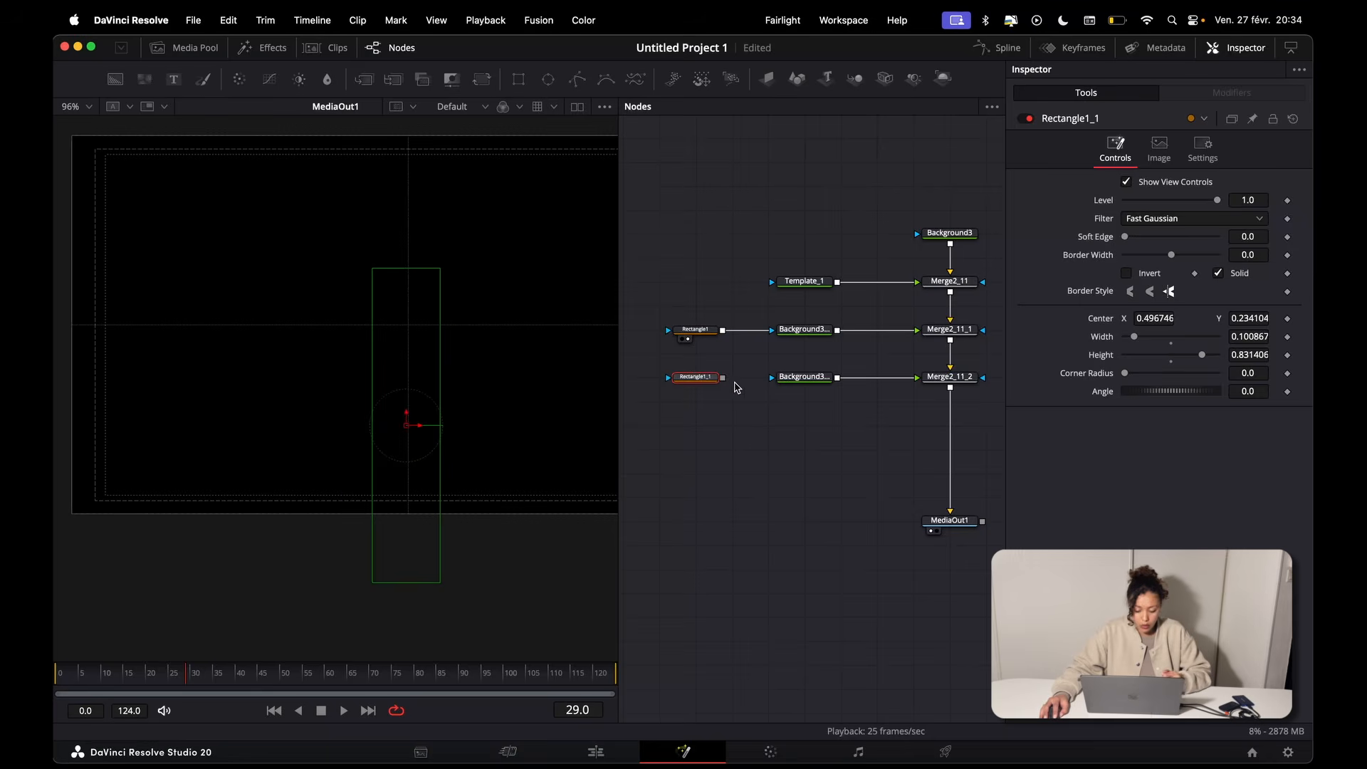
pyautogui.moveTo(723, 378); pyautogui.dragTo(775, 377)
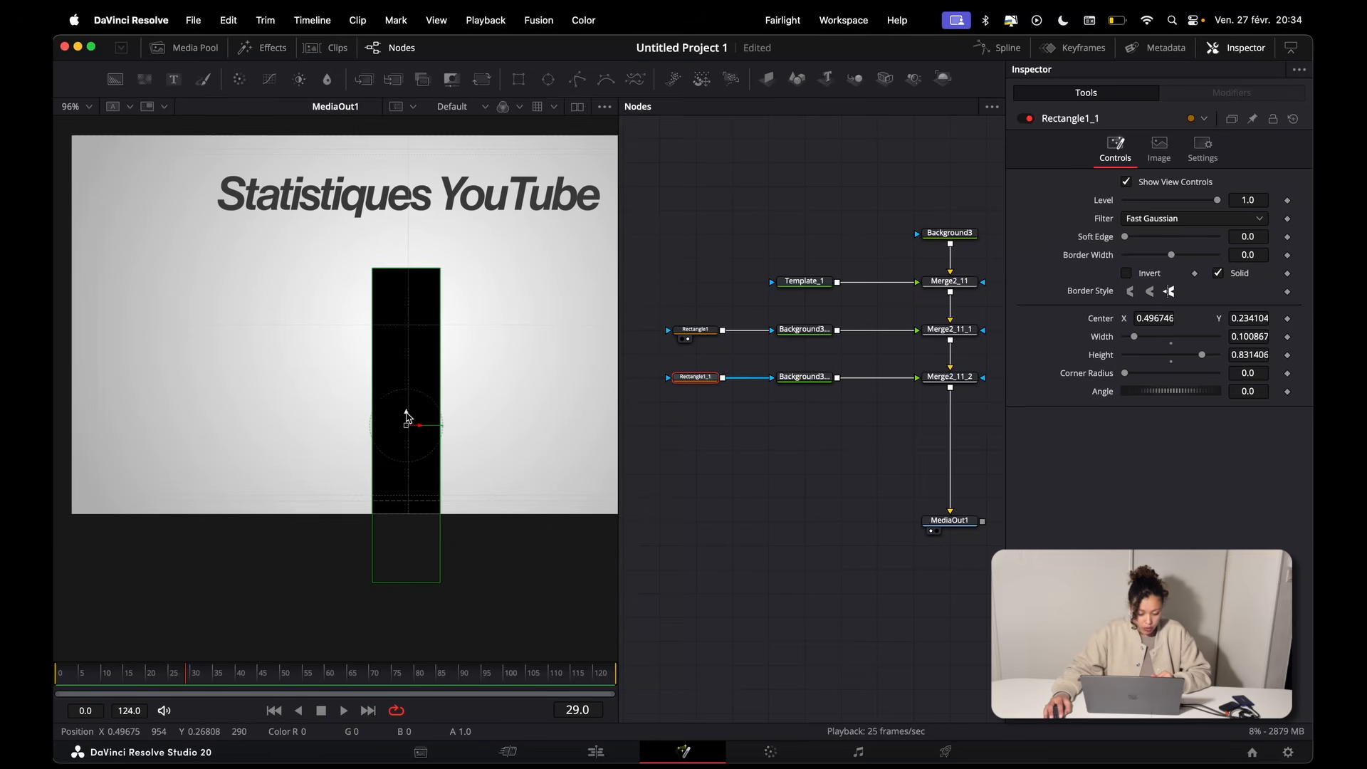
pyautogui.moveTo(408, 419); pyautogui.dragTo(409, 498)
# Step: Colour Background3_2 a darker red with hue 0.0, saturation 1.0 and value 0.362
pyautogui.click(804, 376)
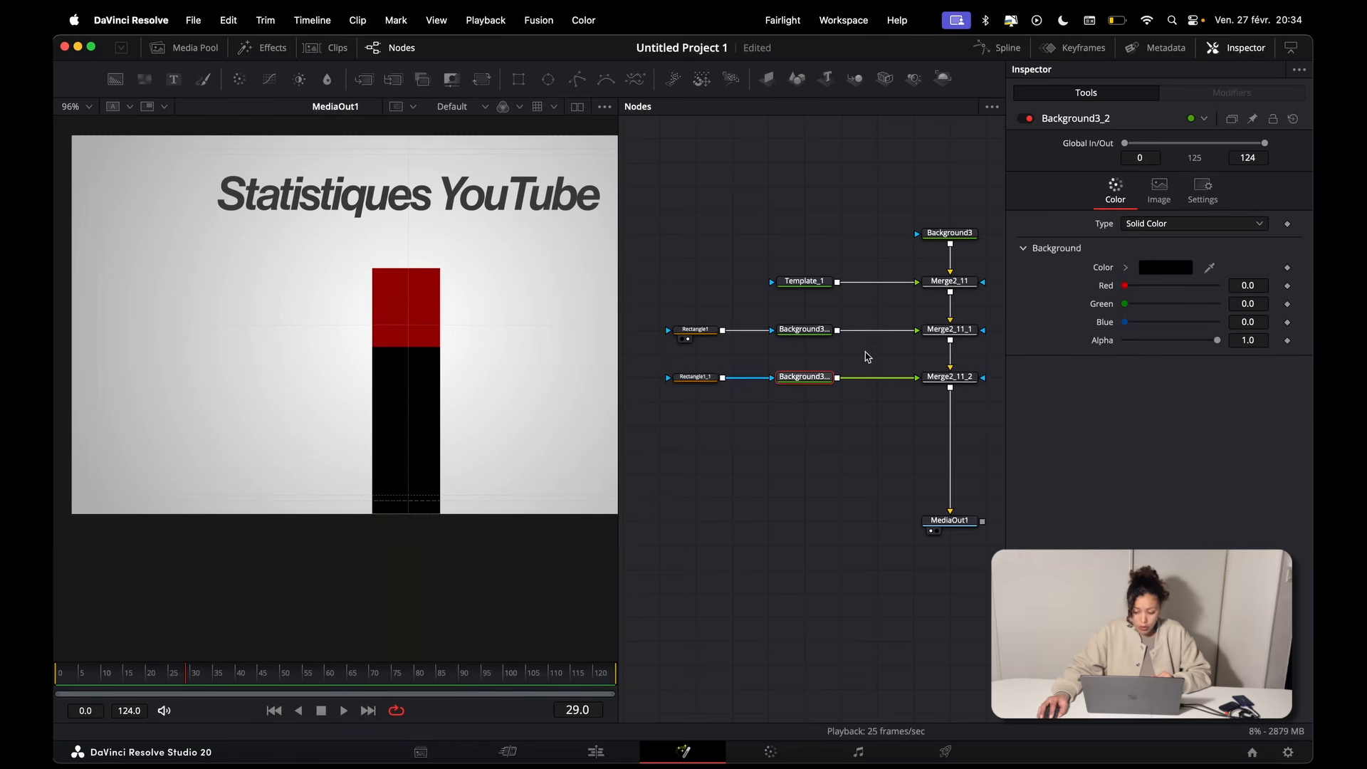
pyautogui.click(1126, 267)
pyautogui.moveTo(1218, 331); pyautogui.dragTo(1253, 343)
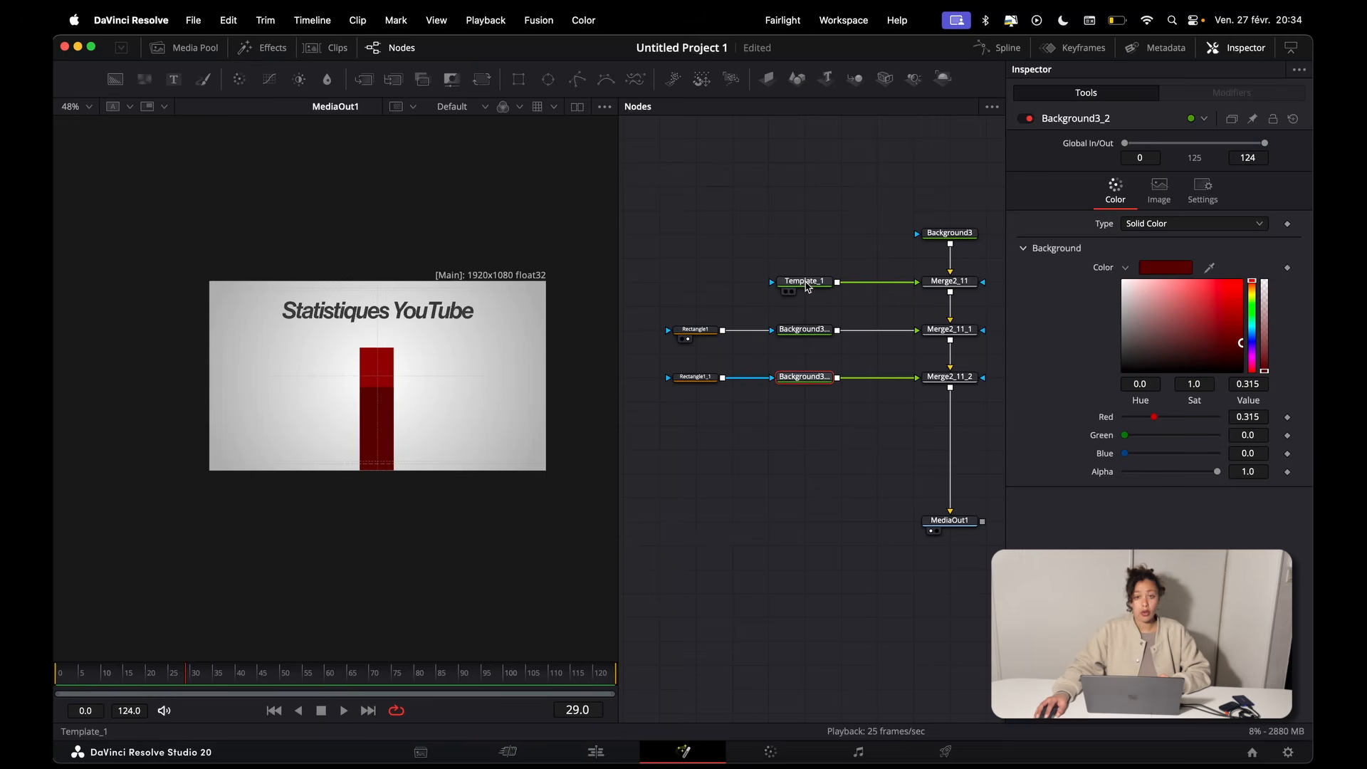
# Step: Duplicate the Template_1 text node and merge the copy into the chain between Merge2_11_2 and MediaOut1
pyautogui.click(805, 282)
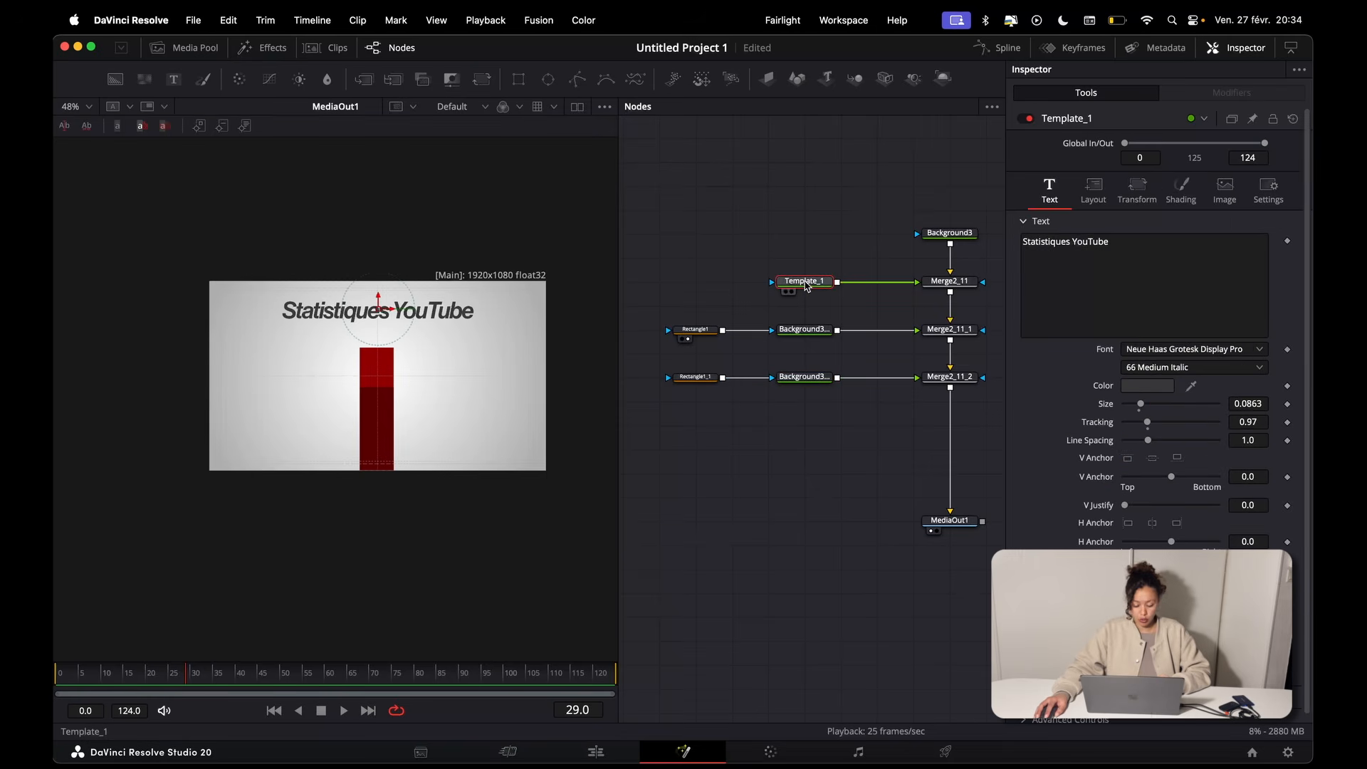
pyautogui.click(812, 458)
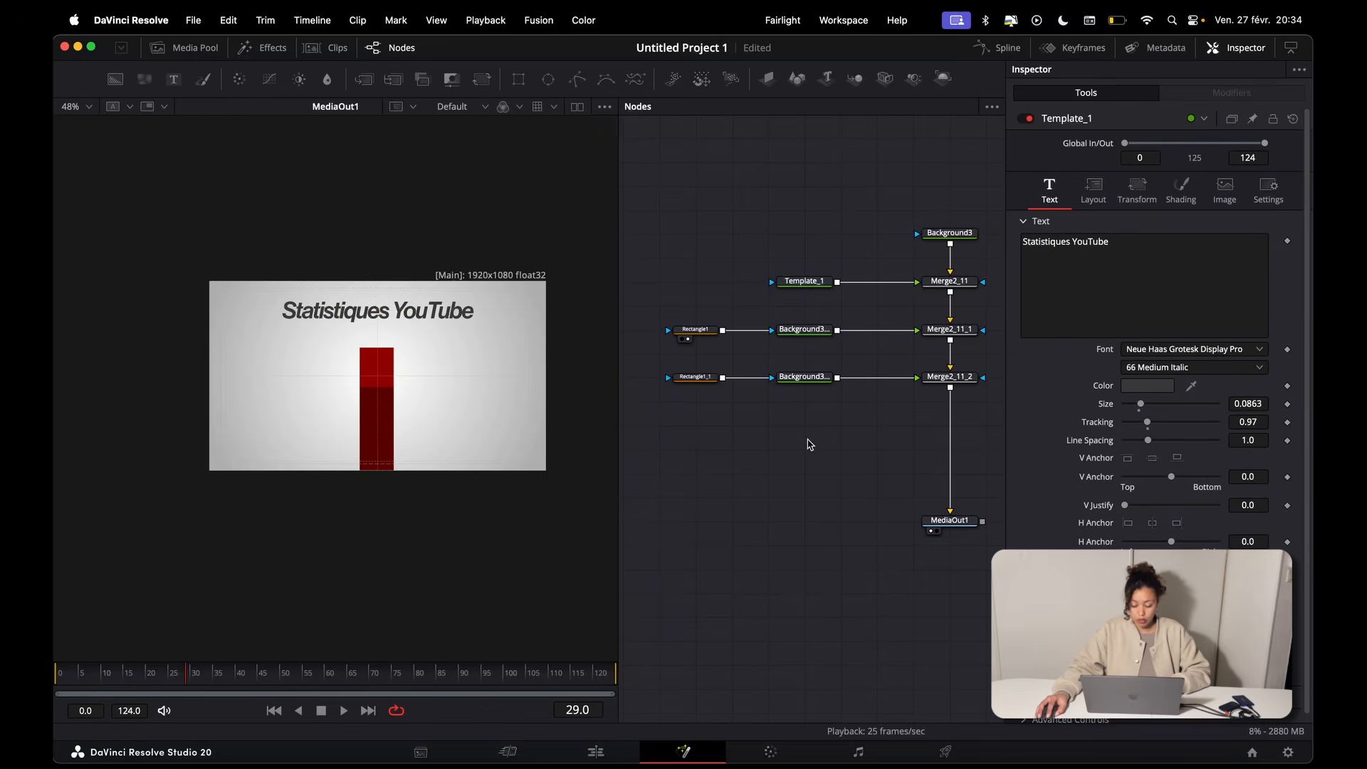
pyautogui.hotkey('ctrl', 'v')
pyautogui.moveTo(818, 450); pyautogui.dragTo(950, 389)
# Step: Replace the duplicated text node's content with "Abonnés"
pyautogui.click(805, 425)
pyautogui.press('super+a')
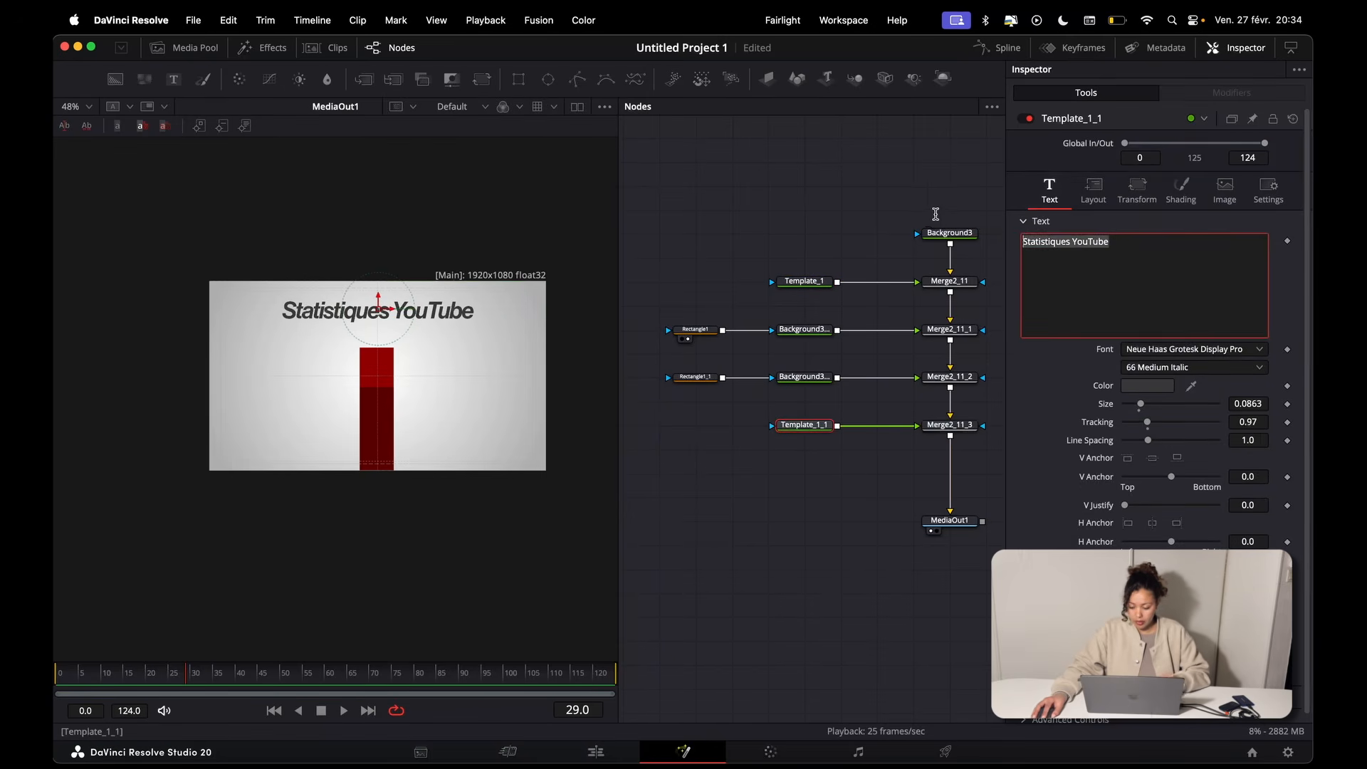
pyautogui.write('Abonnés')
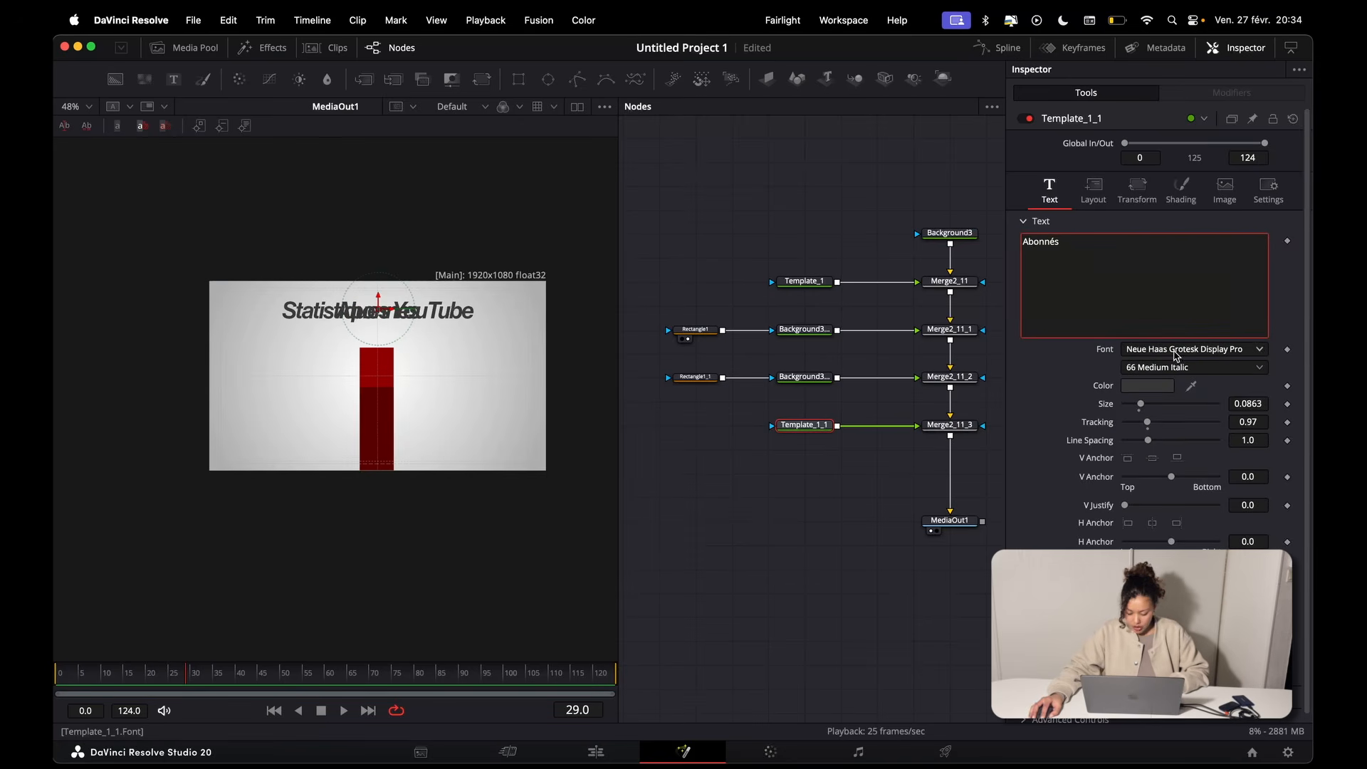
# Step: Set the "Abonnés" text's font to Roading Night and move it beside the red bar, just below the title
pyautogui.click(1187, 349)
pyautogui.scroll(-2, 1181, 442)
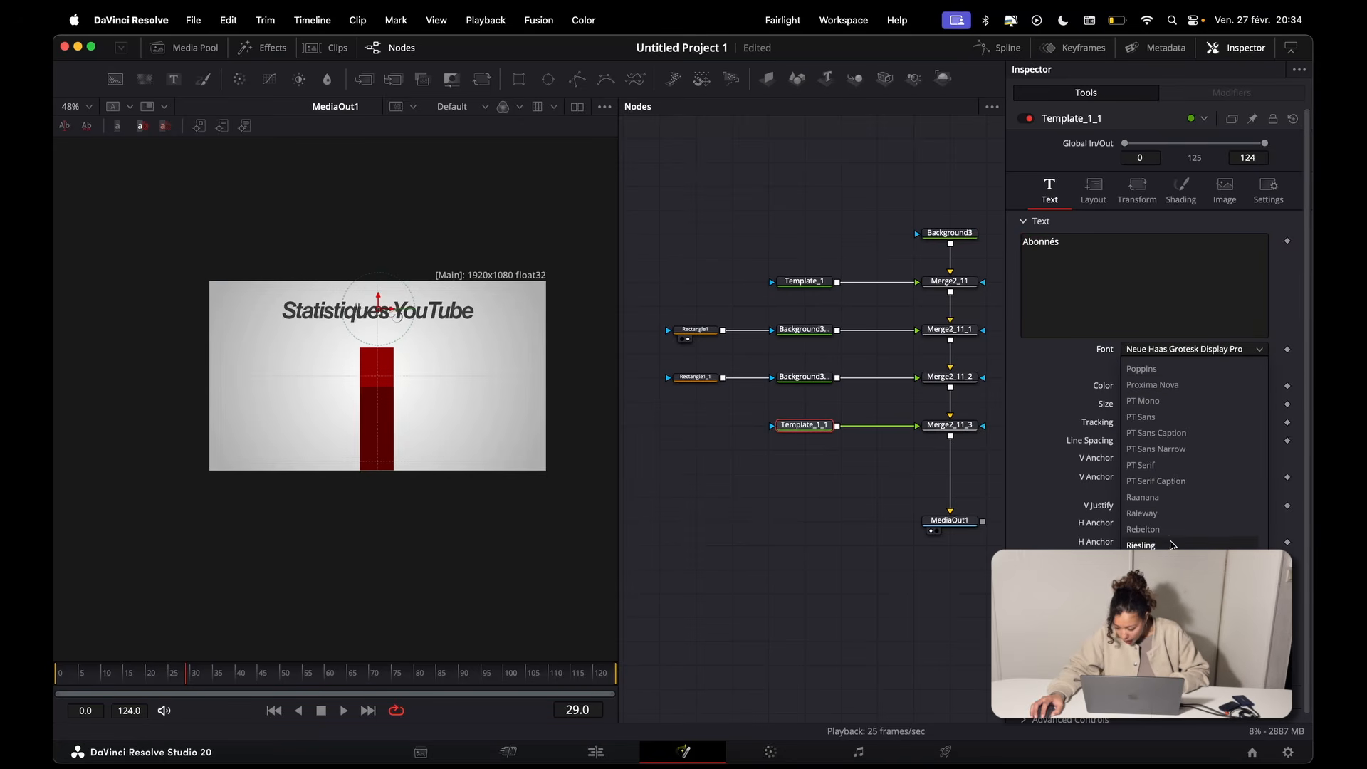
pyautogui.click(1137, 535)
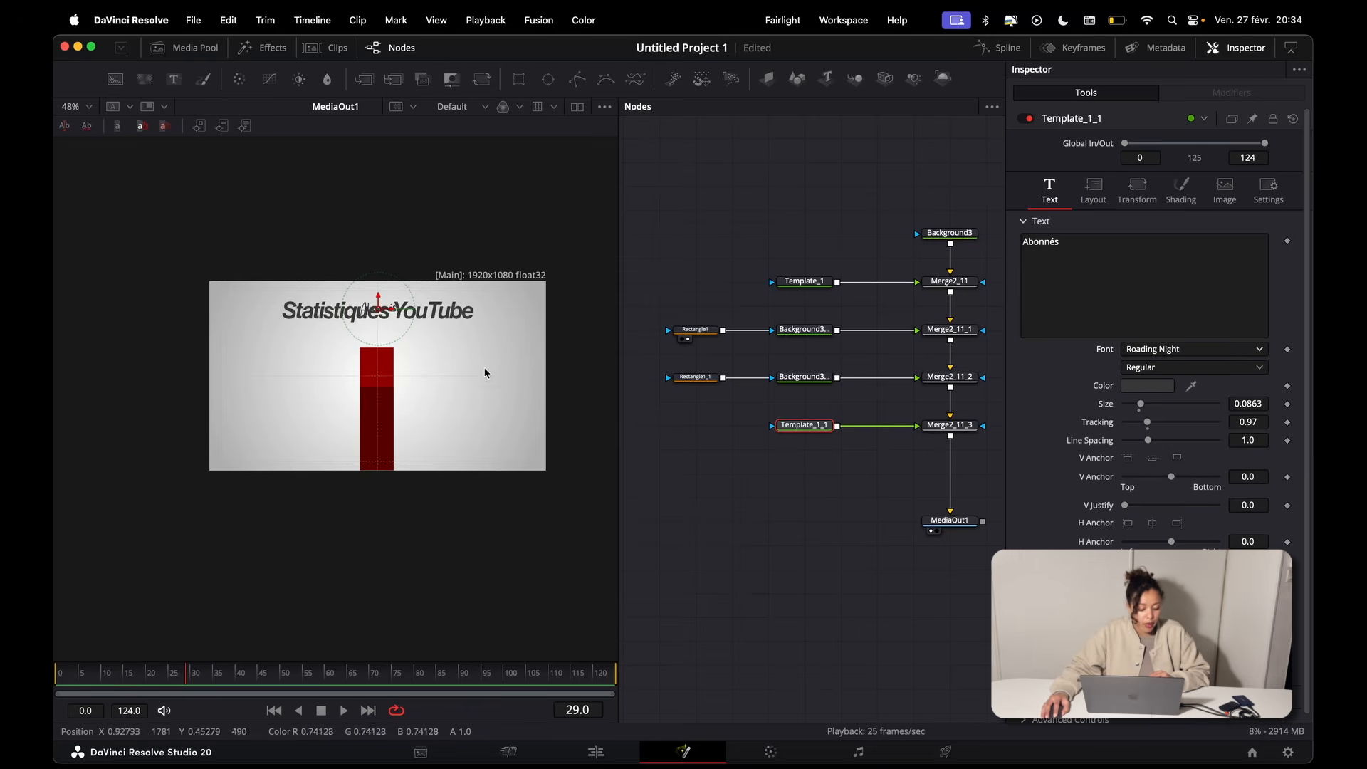
pyautogui.moveTo(357, 332); pyautogui.dragTo(322, 351)
pyautogui.scroll(2, 324, 351)
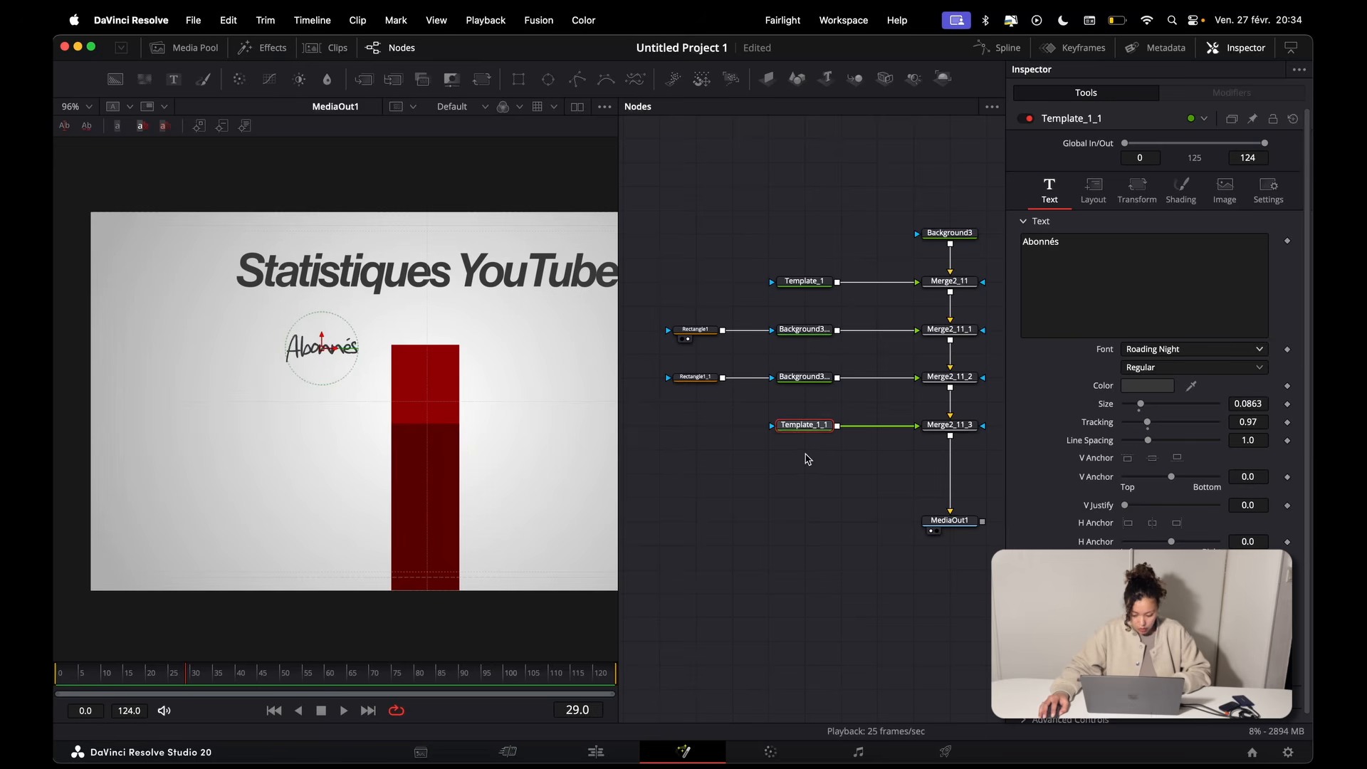
# Step: Duplicate the "Abonnés" text node and merge the copy into the chain directly after Merge2_11_3
pyautogui.hotkey('ctrl', 'v')
pyautogui.moveTo(837, 450); pyautogui.dragTo(961, 434)
pyautogui.click(861, 445)
pyautogui.moveTo(838, 449); pyautogui.dragTo(950, 436)
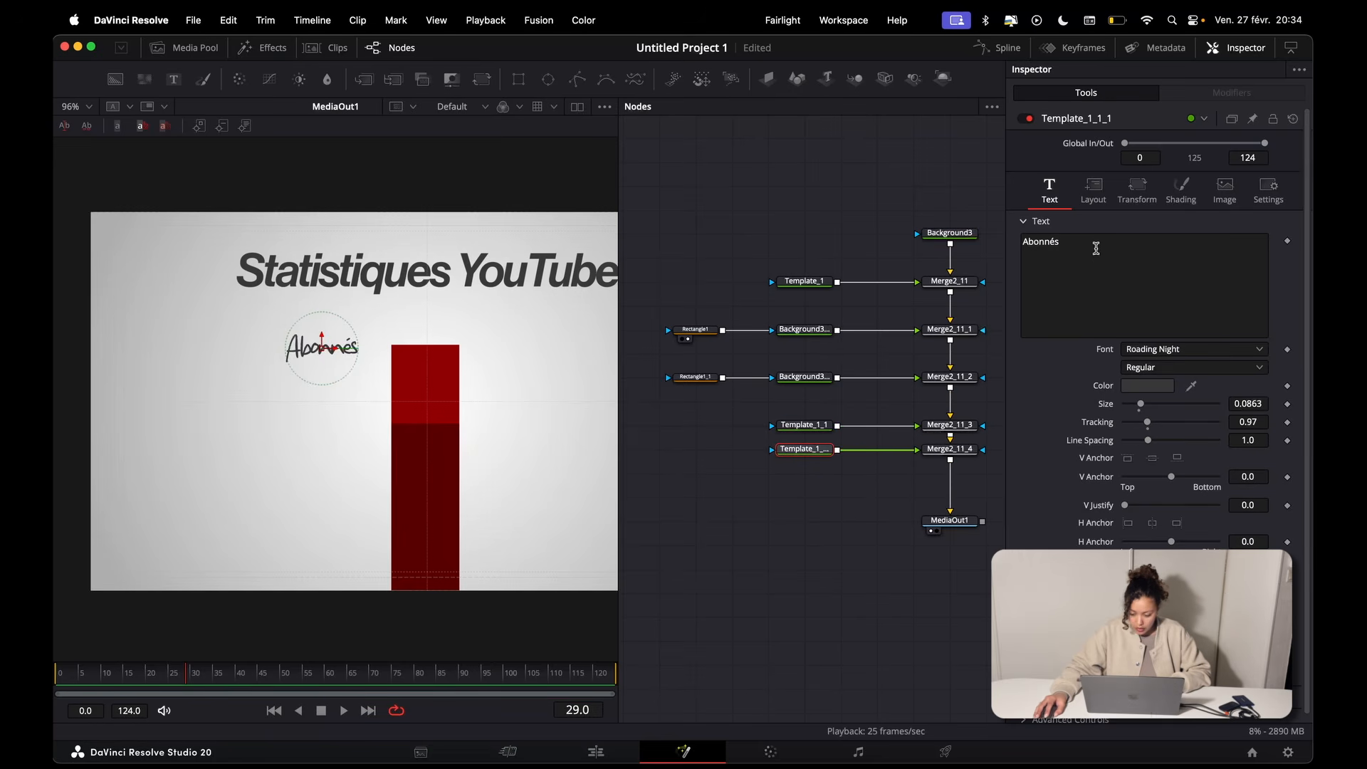
# Step: Change the duplicated text to "Non-abonnés" and place it on the opposite side of the bar from "Abonnés"
pyautogui.click(1026, 242)
pyautogui.write('Non-a')
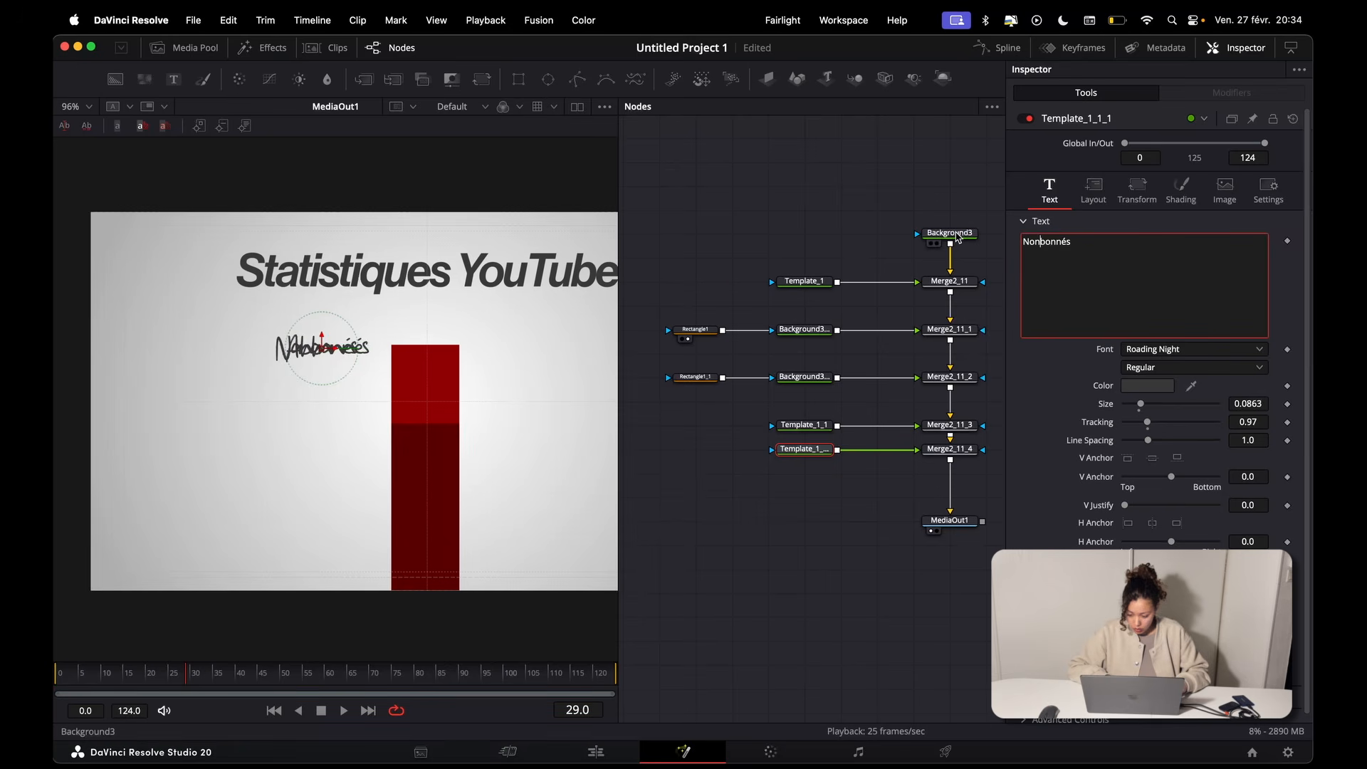
pyautogui.press('Delete')
pyautogui.moveTo(324, 350); pyautogui.dragTo(511, 409)
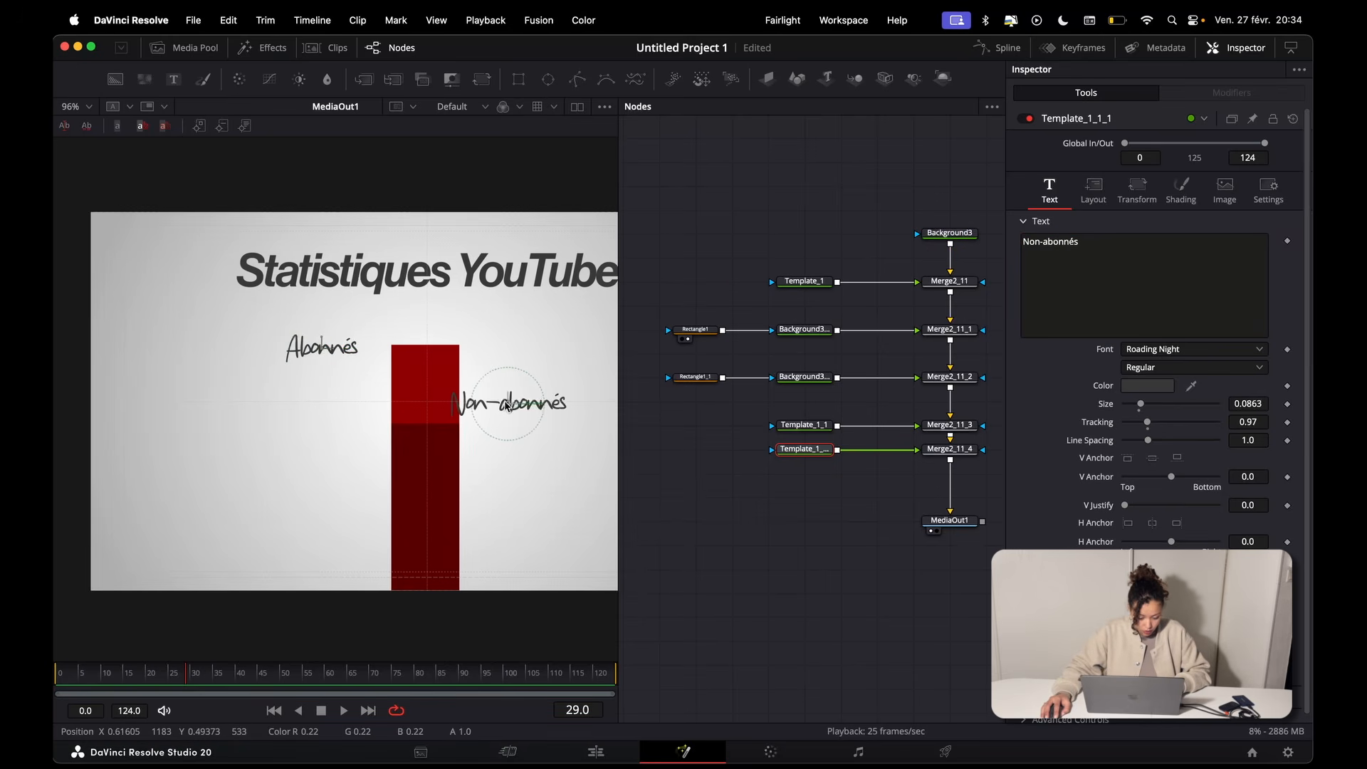
pyautogui.hscroll(3, 512, 409)
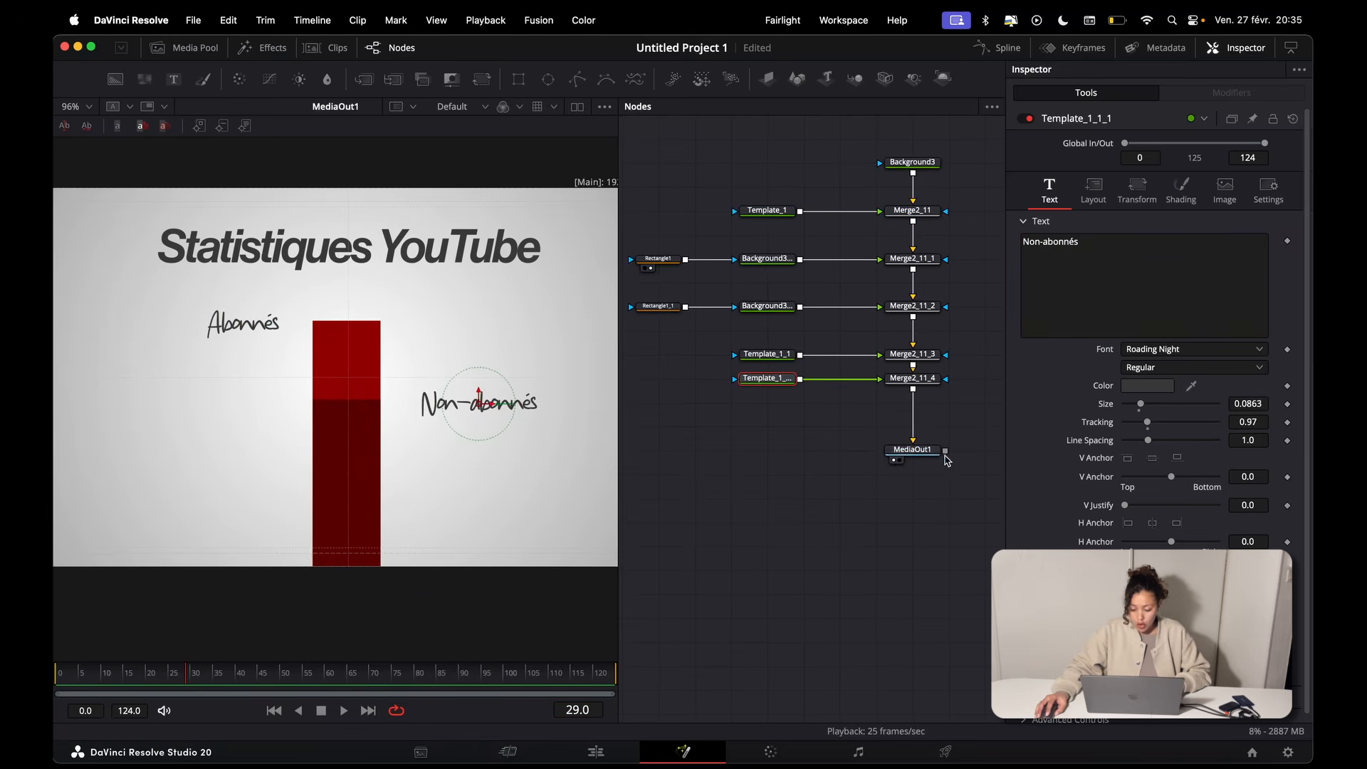
# Step: Move MediaOut1 lower, duplicate the Template_1 title node and merge the copy between Merge2_11_4 and MediaOut1
pyautogui.moveTo(919, 453); pyautogui.dragTo(919, 526)
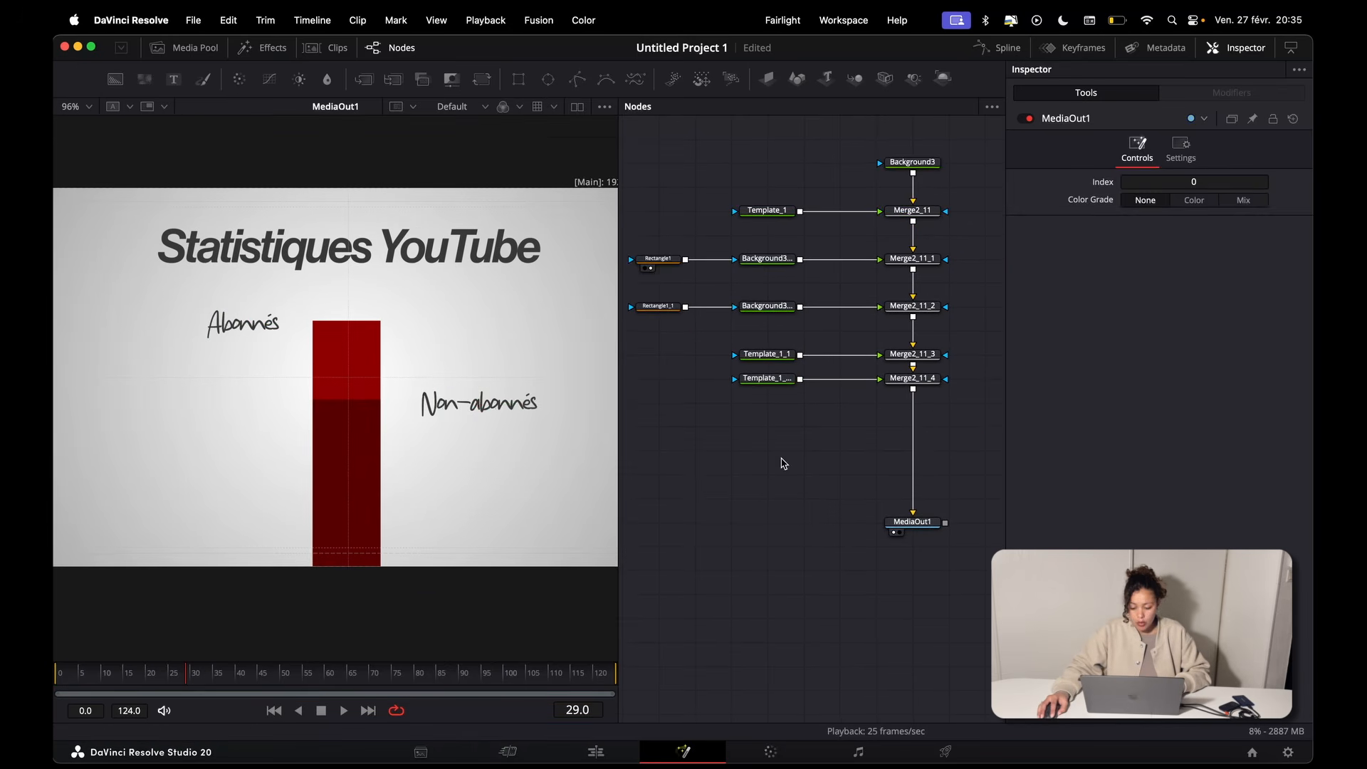
pyautogui.click(760, 217)
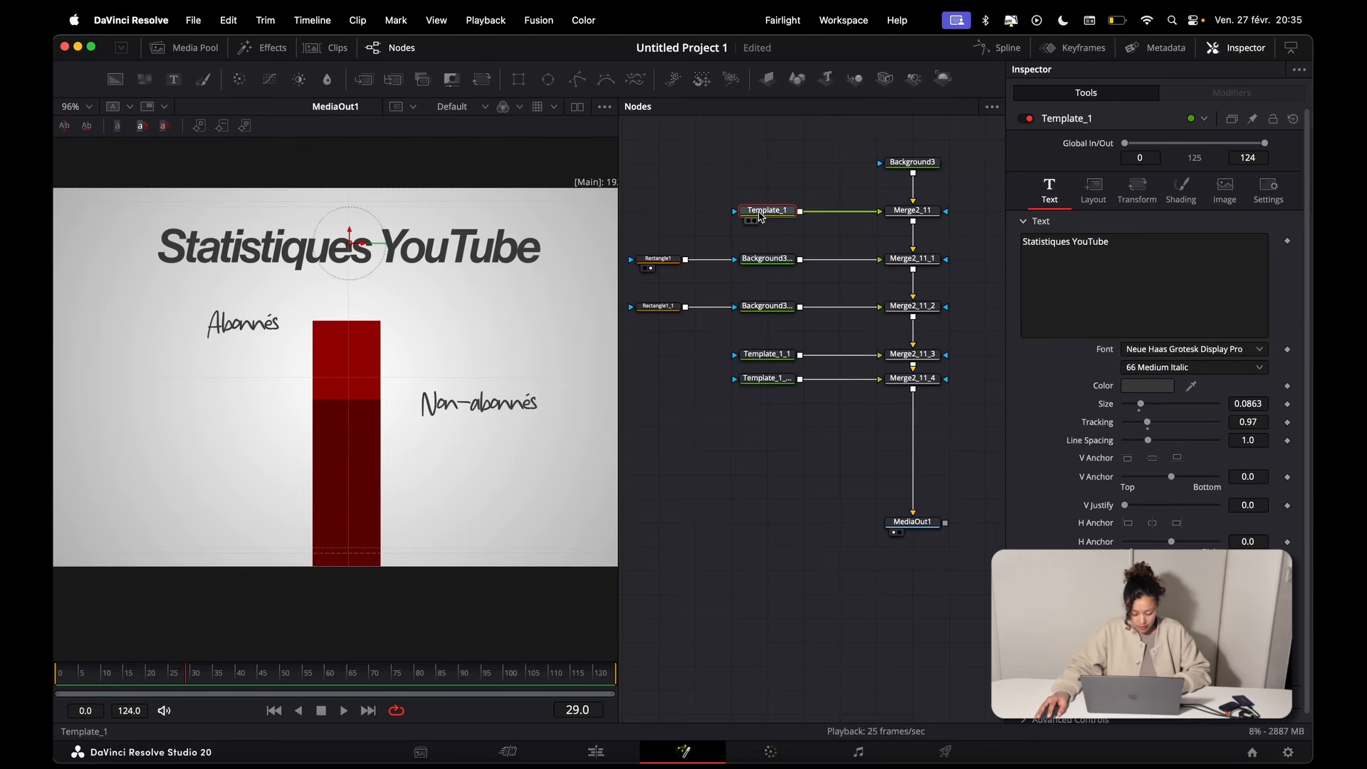
pyautogui.click(778, 455)
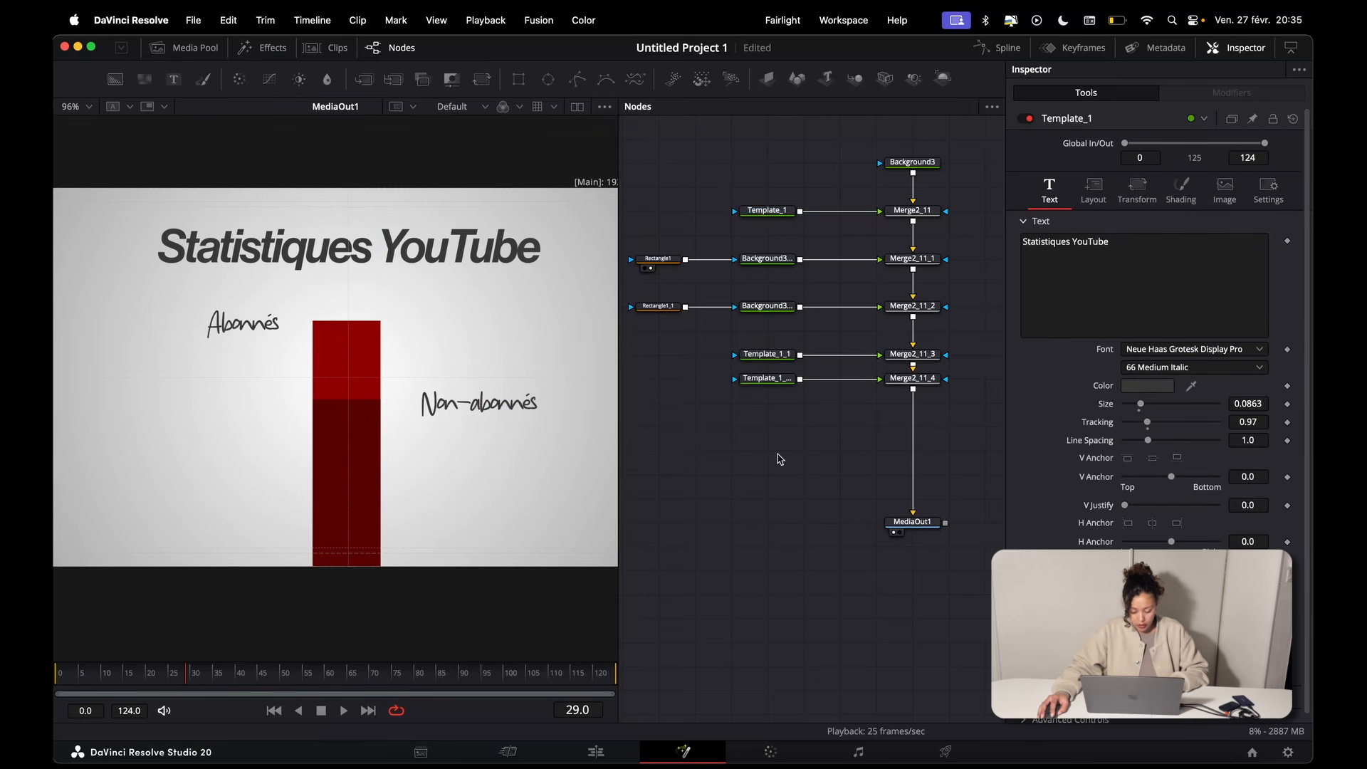
pyautogui.press('super+v')
pyautogui.moveTo(776, 453); pyautogui.dragTo(912, 406)
# Step: Replace the duplicated title text with "97%" and move it onto the bright red part of the bar
pyautogui.click(767, 426)
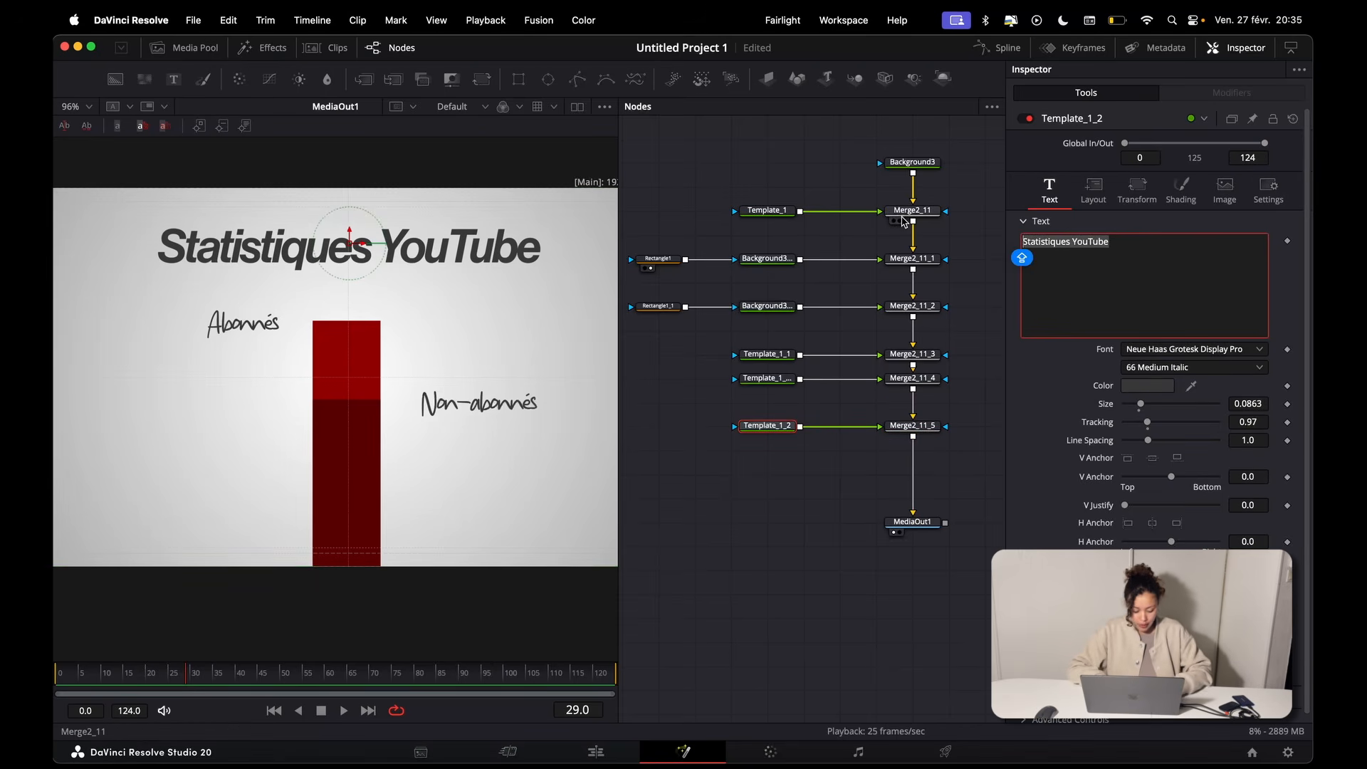
pyautogui.write('97%')
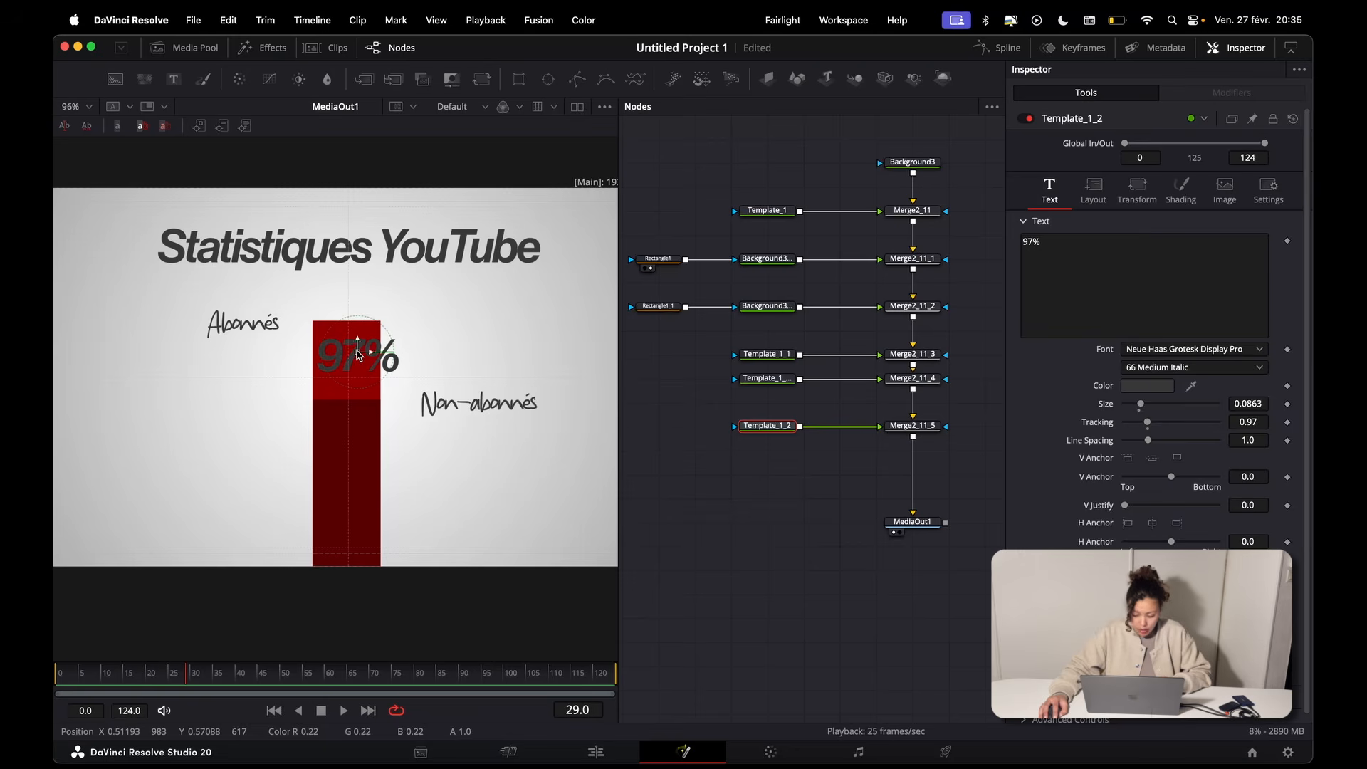
# Step: Colour the "97%" text by sampling the bar's bright red and lightening it to red 0.795, green 0.42135 and blue 0.42135
pyautogui.click(1188, 197)
pyautogui.moveTo(1208, 431); pyautogui.dragTo(363, 391)
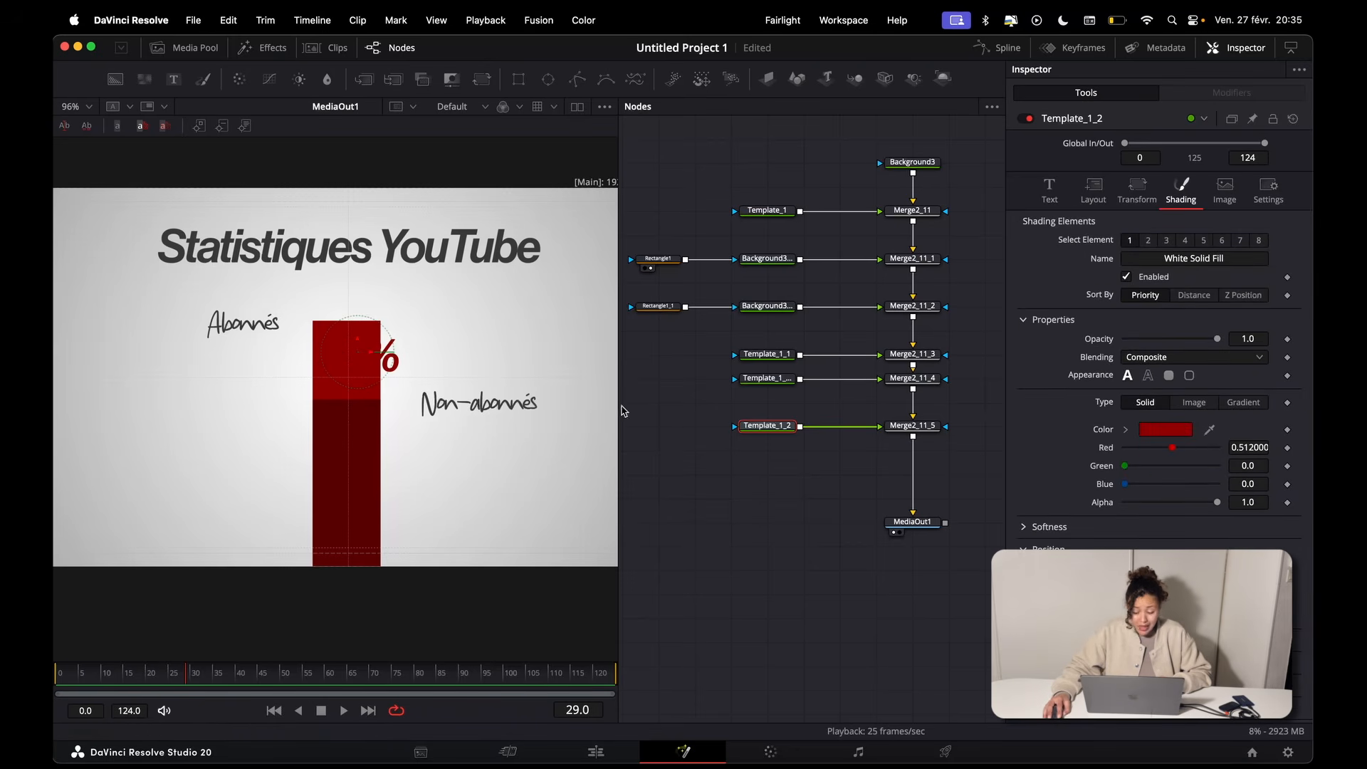
pyautogui.click(1124, 430)
pyautogui.moveTo(1183, 478); pyautogui.dragTo(1147, 478)
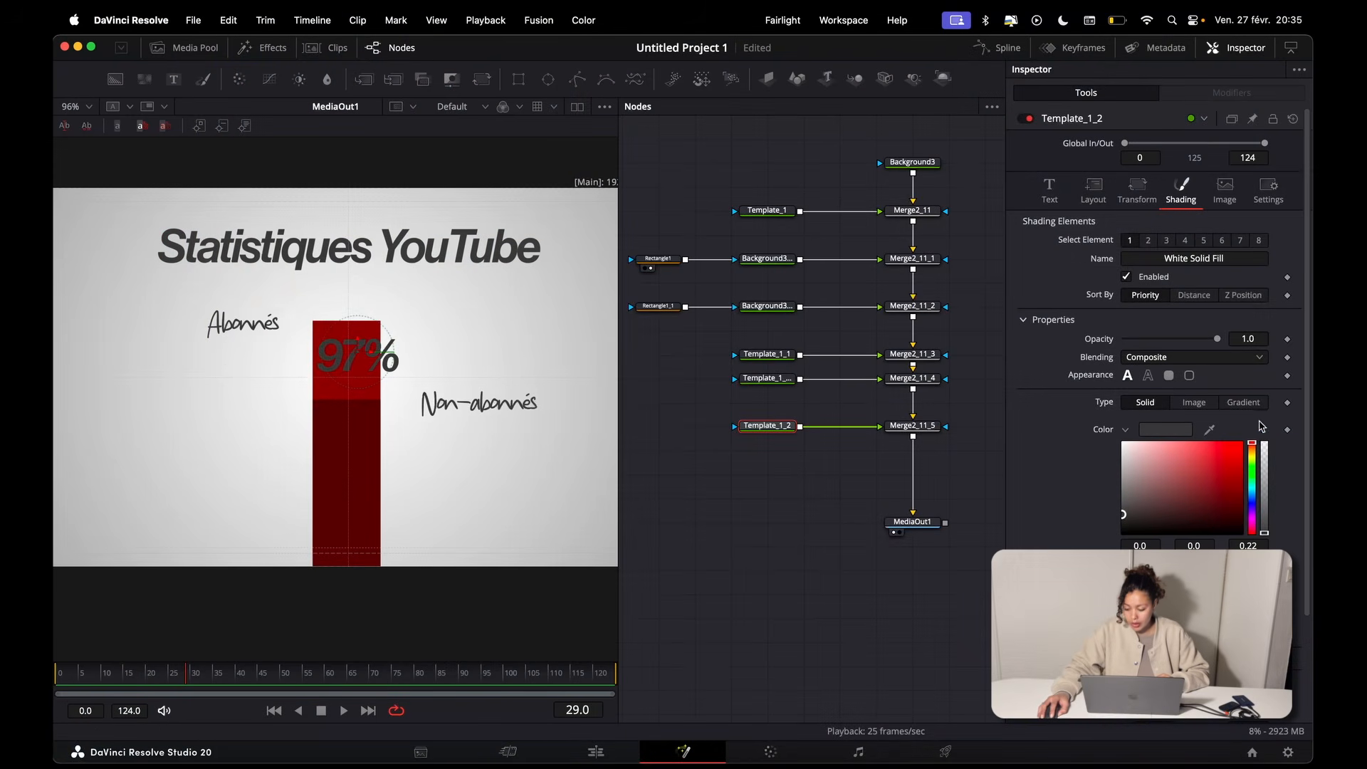
pyautogui.moveTo(1210, 431); pyautogui.dragTo(360, 356)
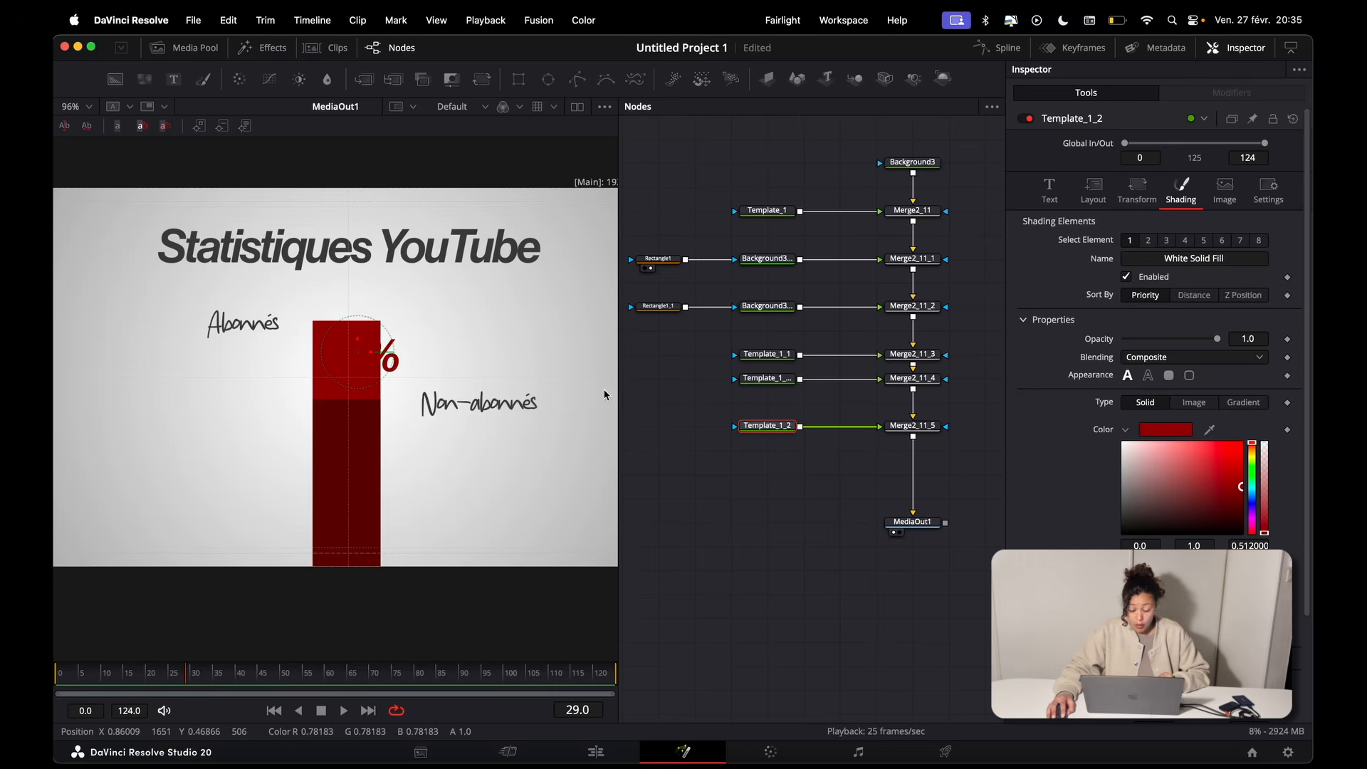
pyautogui.moveTo(1242, 490); pyautogui.dragTo(1180, 462)
# Step: Set the "97%" text size to 0.0553 and centre it within the bright red part of the bar
pyautogui.click(1049, 191)
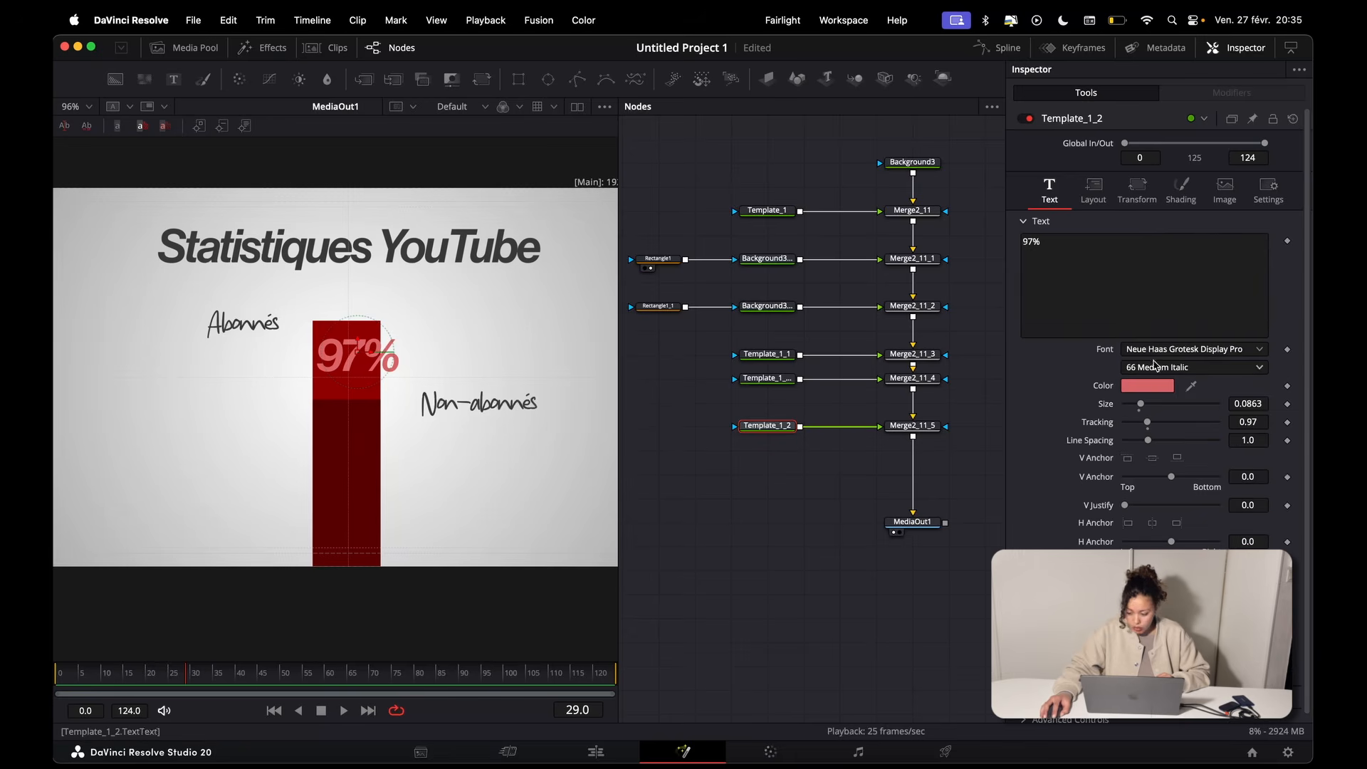
pyautogui.moveTo(1249, 407); pyautogui.dragTo(1234, 407)
pyautogui.scroll(5, 339, 359)
pyautogui.moveTo(377, 344); pyautogui.dragTo(359, 367)
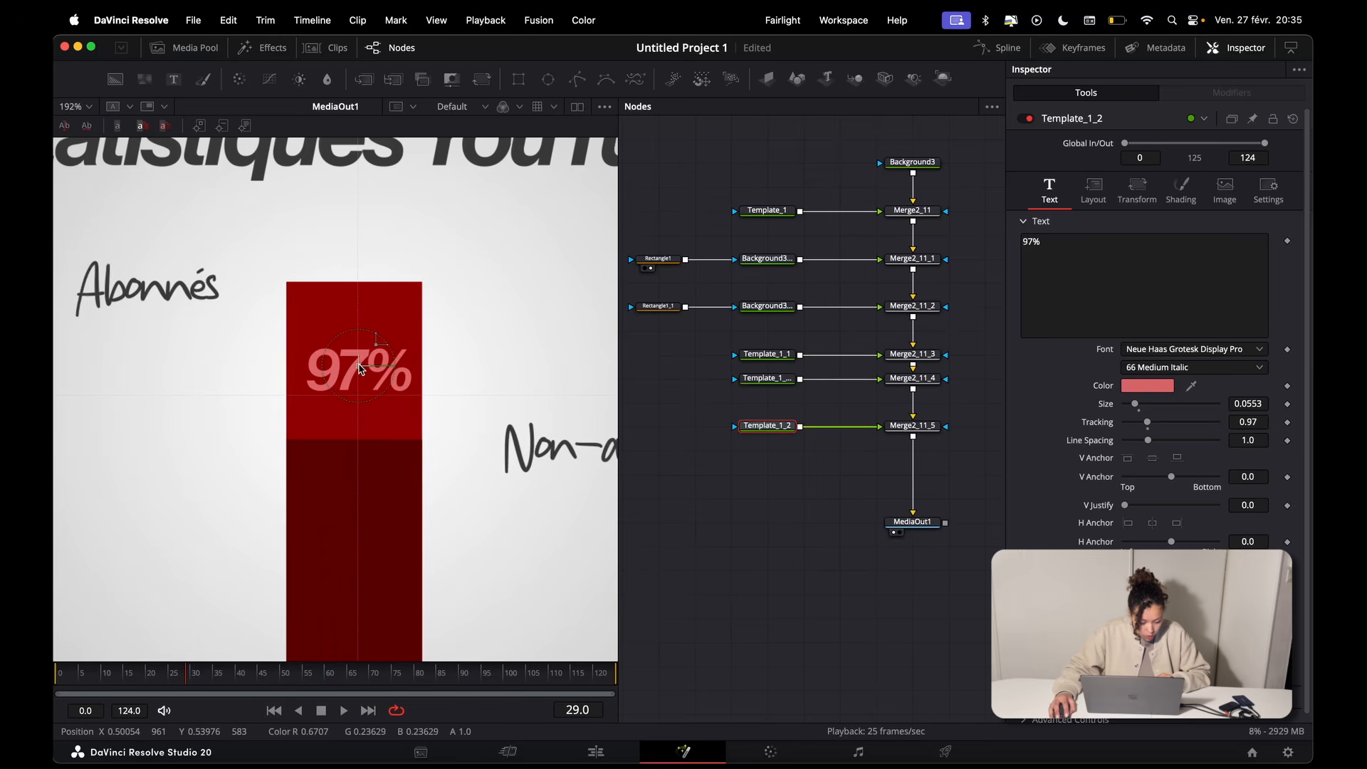
# Step: Duplicate the "97%" text node and merge the copy between Merge2_11_5 and MediaOut1
pyautogui.scroll(-5, 359, 368)
pyautogui.scroll(-3, 808, 402)
pyautogui.hscroll(-2, 808, 402)
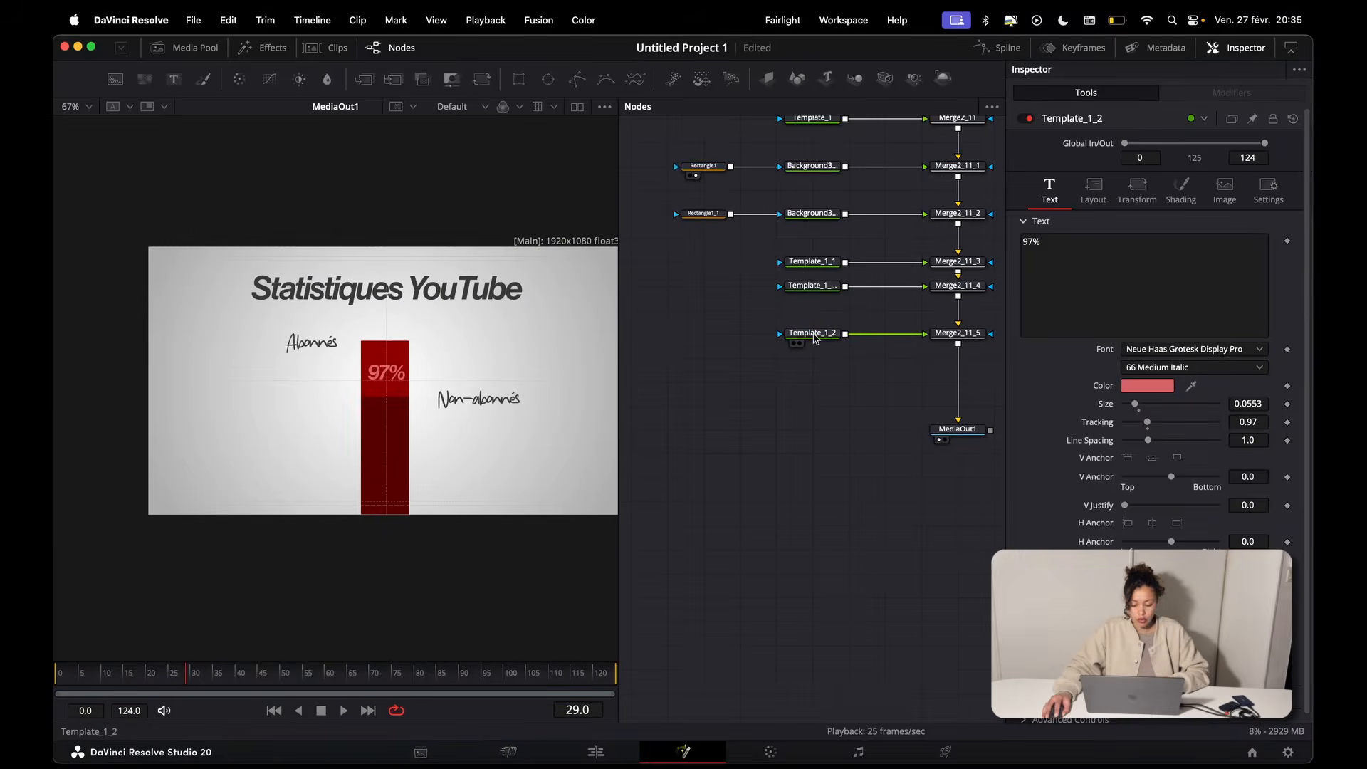
pyautogui.press('super+v')
pyautogui.moveTo(813, 402); pyautogui.dragTo(958, 344)
# Step: Replace the duplicated text with "52%" and move it straight down onto the dark red part of the bar
pyautogui.click(1100, 266)
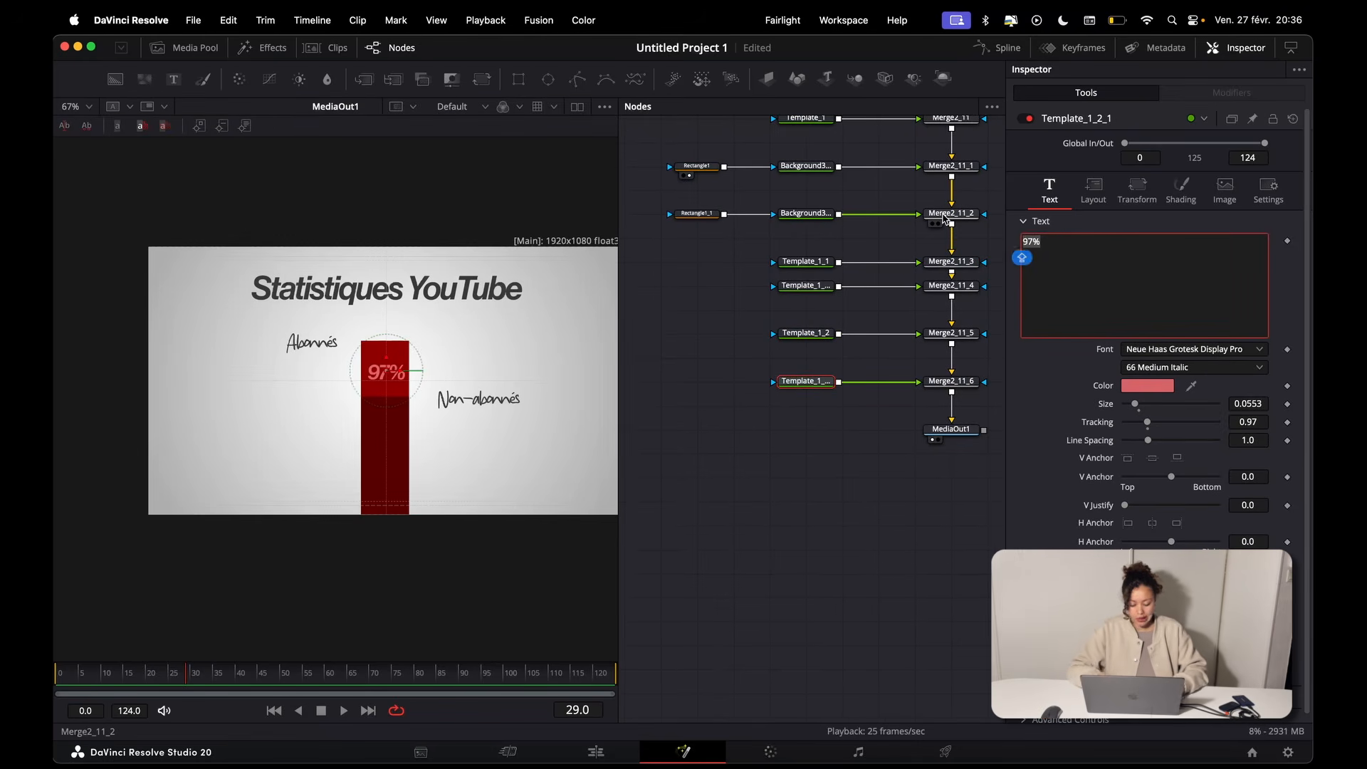
pyautogui.write('52')
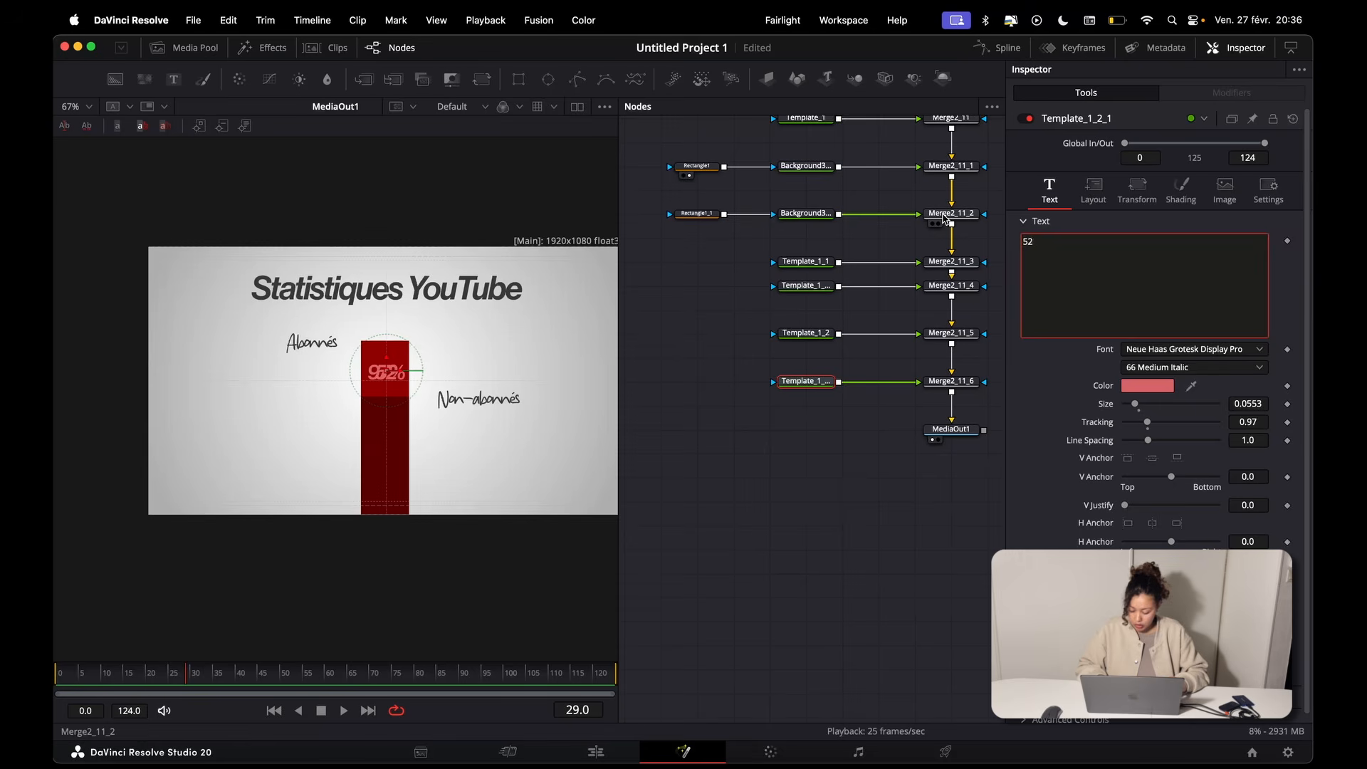
pyautogui.write('%')
pyautogui.moveTo(393, 360); pyautogui.dragTo(394, 408)
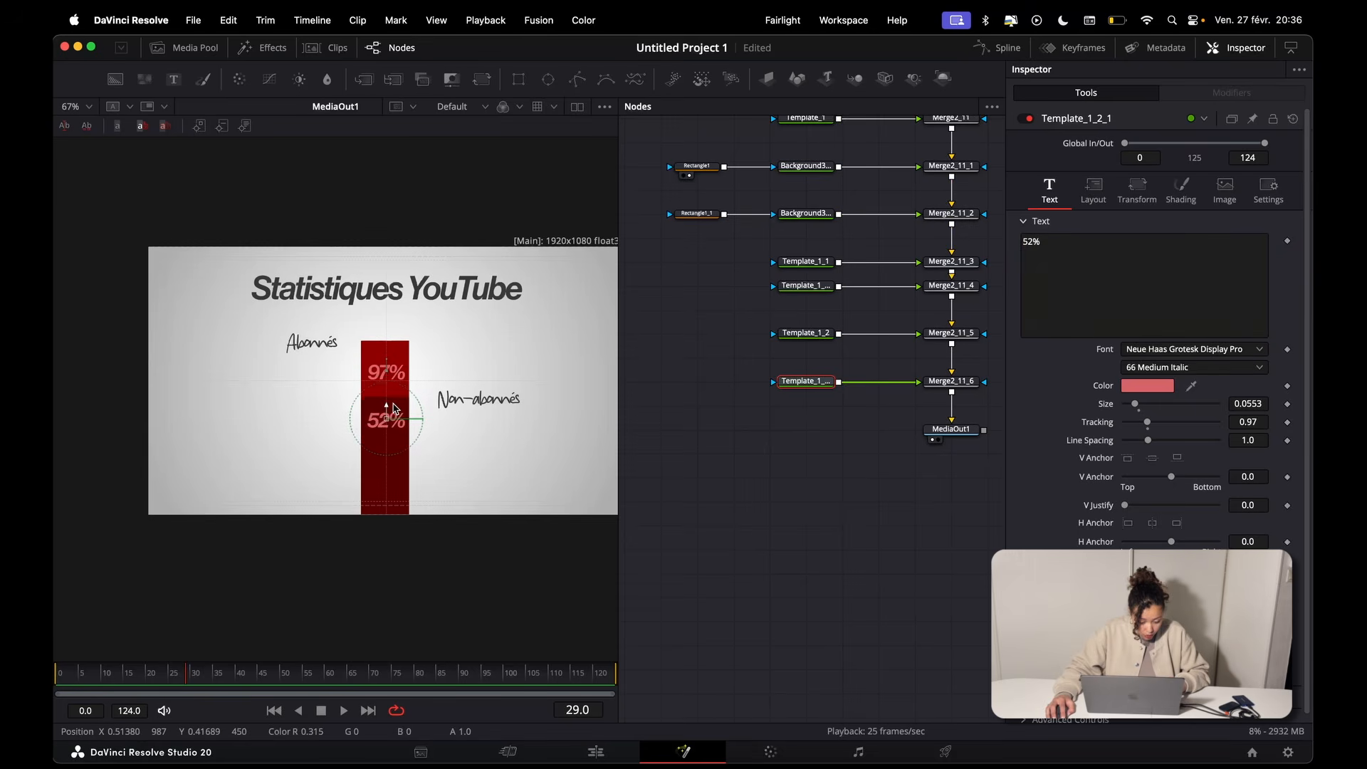
# Step: Colour the "52%" text by sampling the bar's dark red and lightening it to hue 0.0, saturation 0.602 and value 0.567
pyautogui.click(1180, 191)
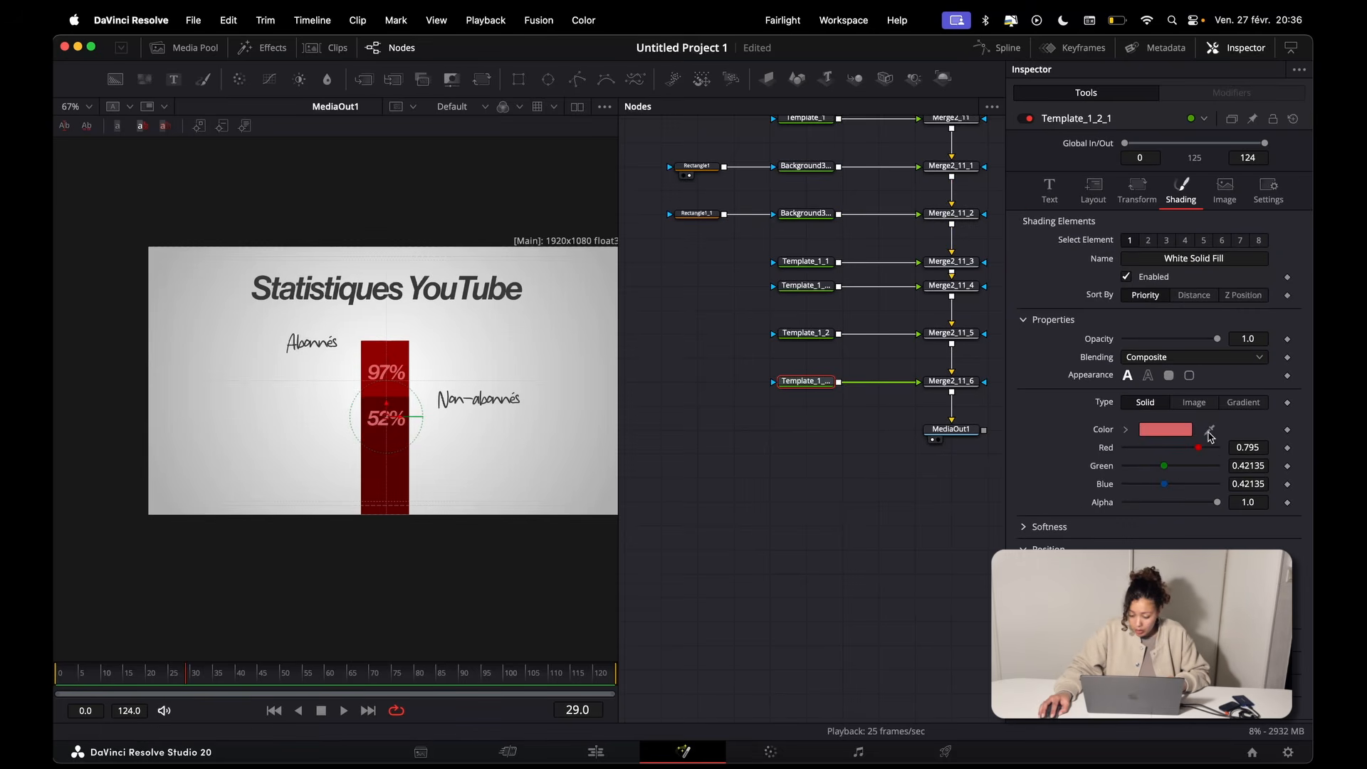
pyautogui.moveTo(1210, 432); pyautogui.dragTo(395, 417)
pyautogui.click(1126, 430)
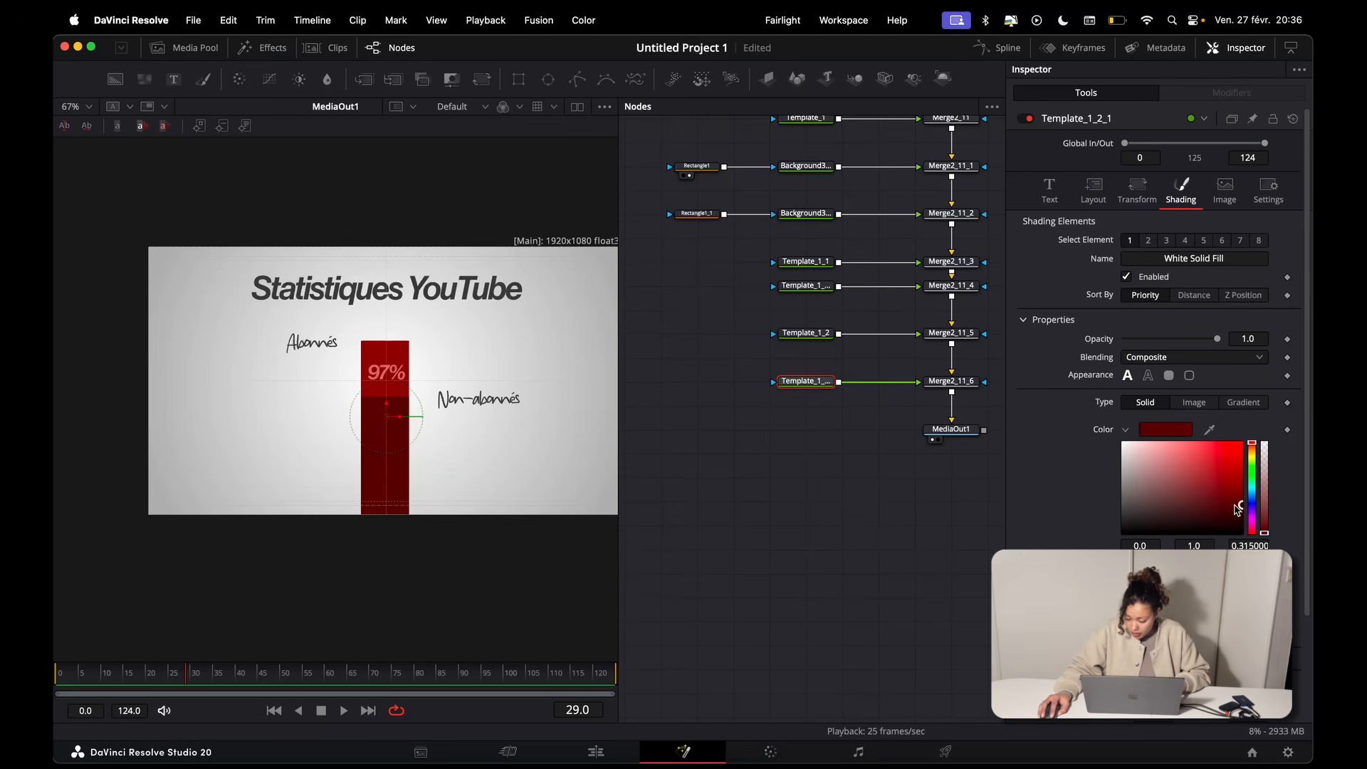
pyautogui.moveTo(1237, 508); pyautogui.dragTo(1206, 490)
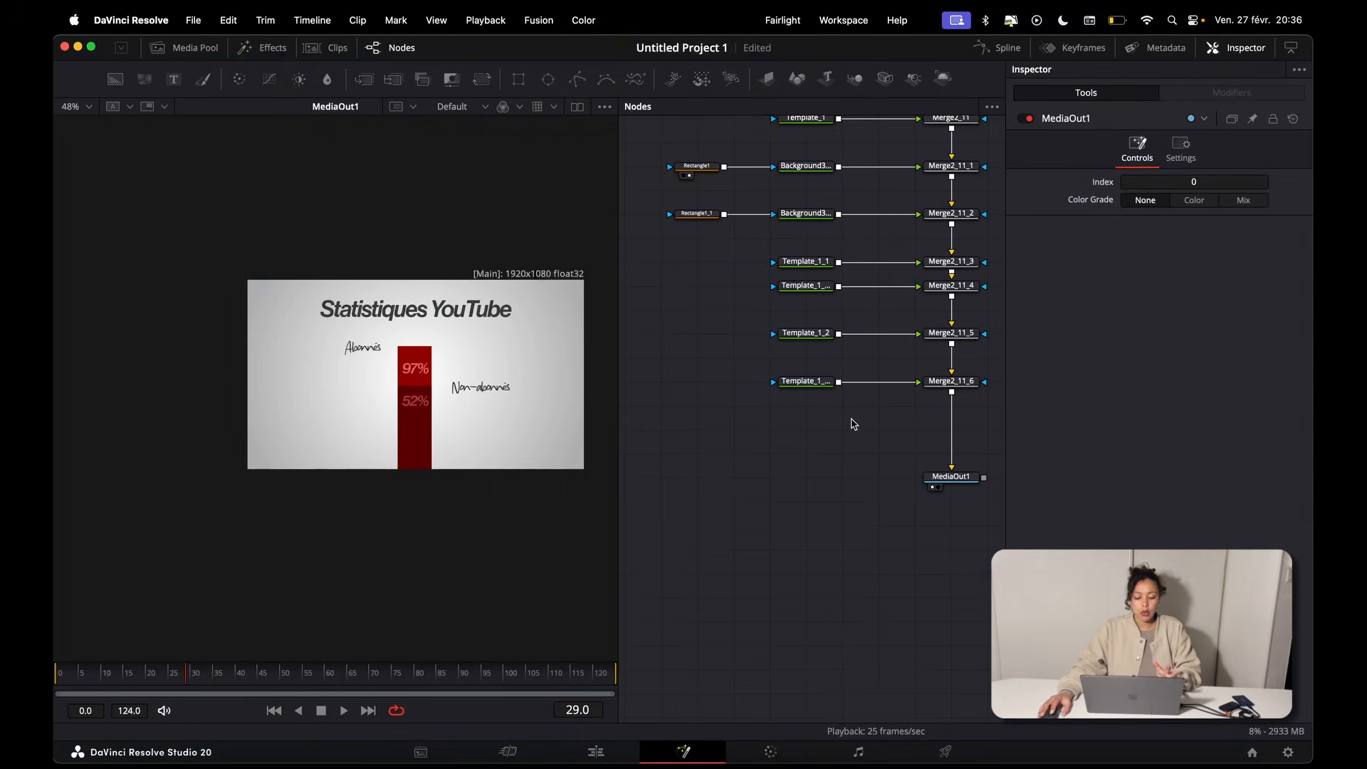
# Step: Show Background3 alone in the viewer and examine its radial gradient settings
pyautogui.scroll(3, 854, 424)
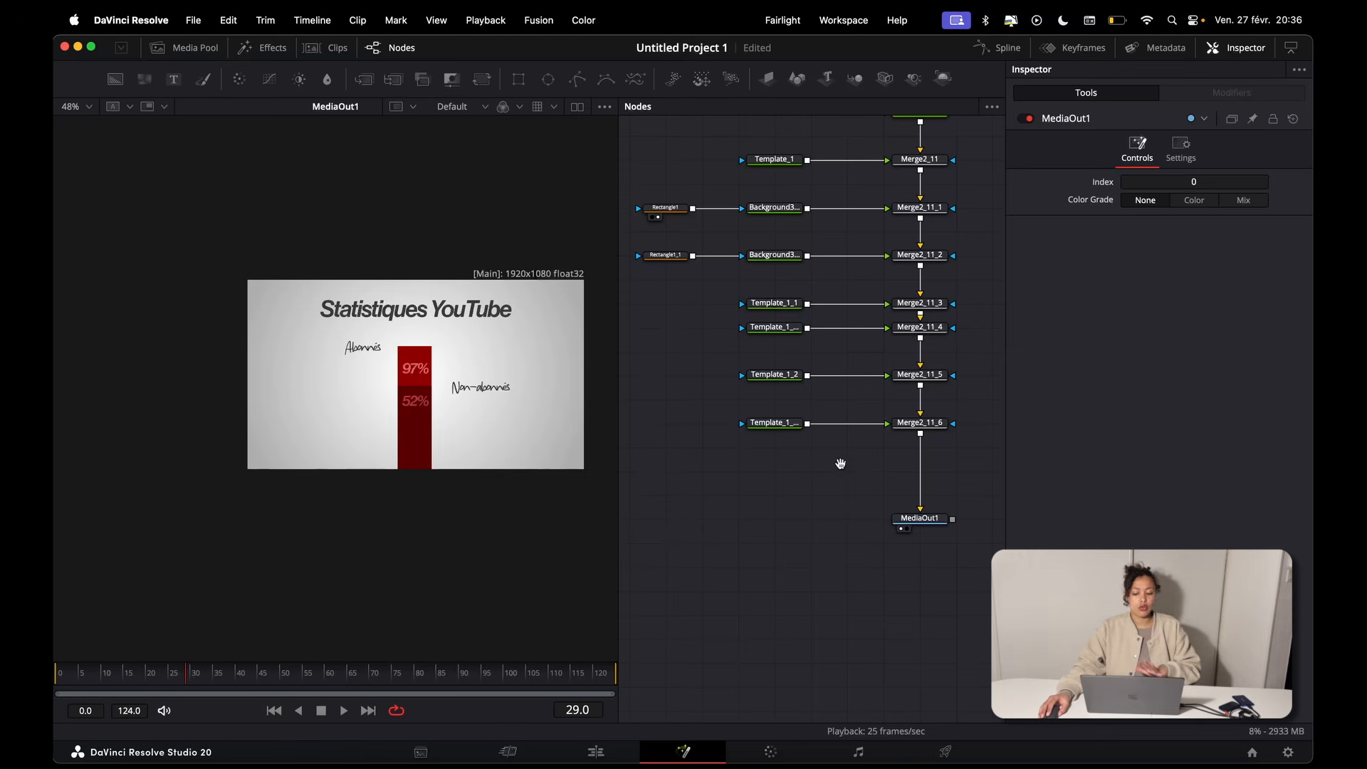
pyautogui.moveTo(840, 464); pyautogui.dragTo(827, 506)
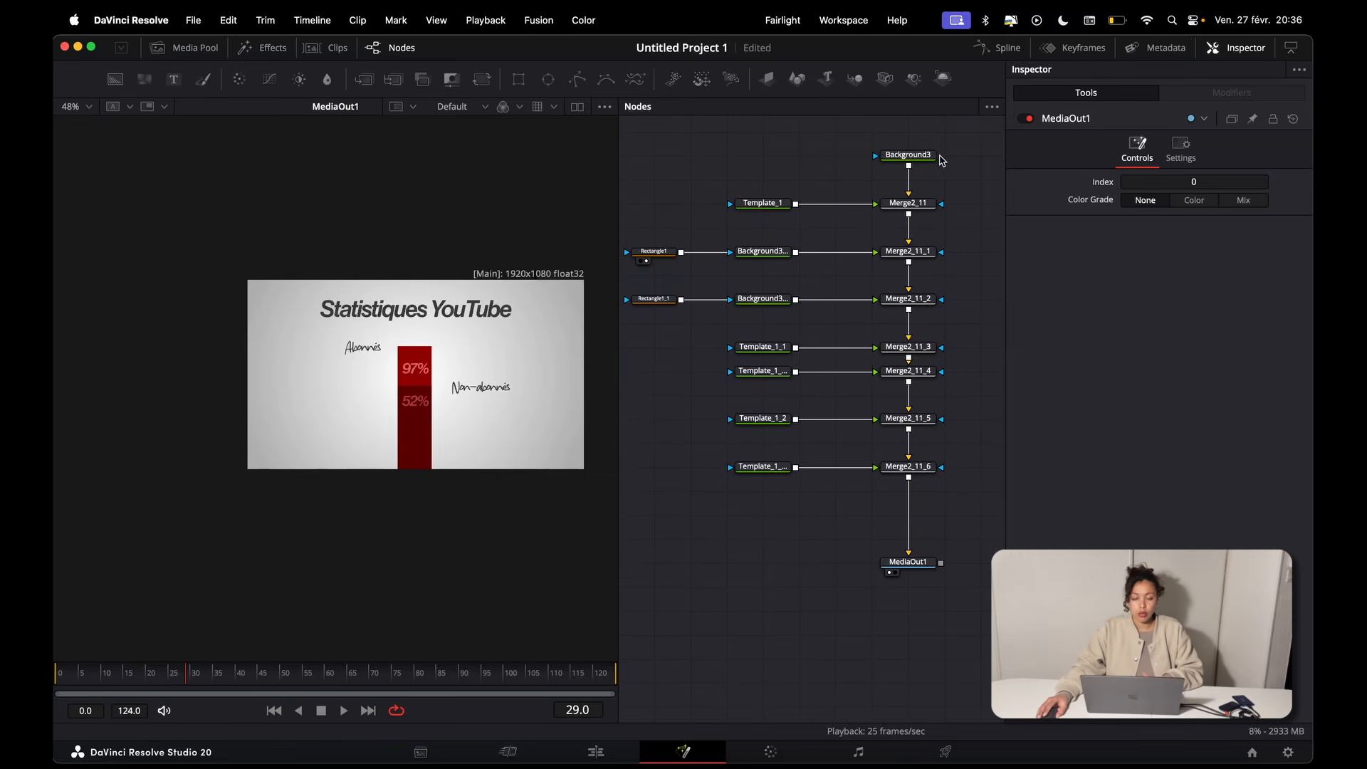
pyautogui.moveTo(940, 156); pyautogui.dragTo(336, 230)
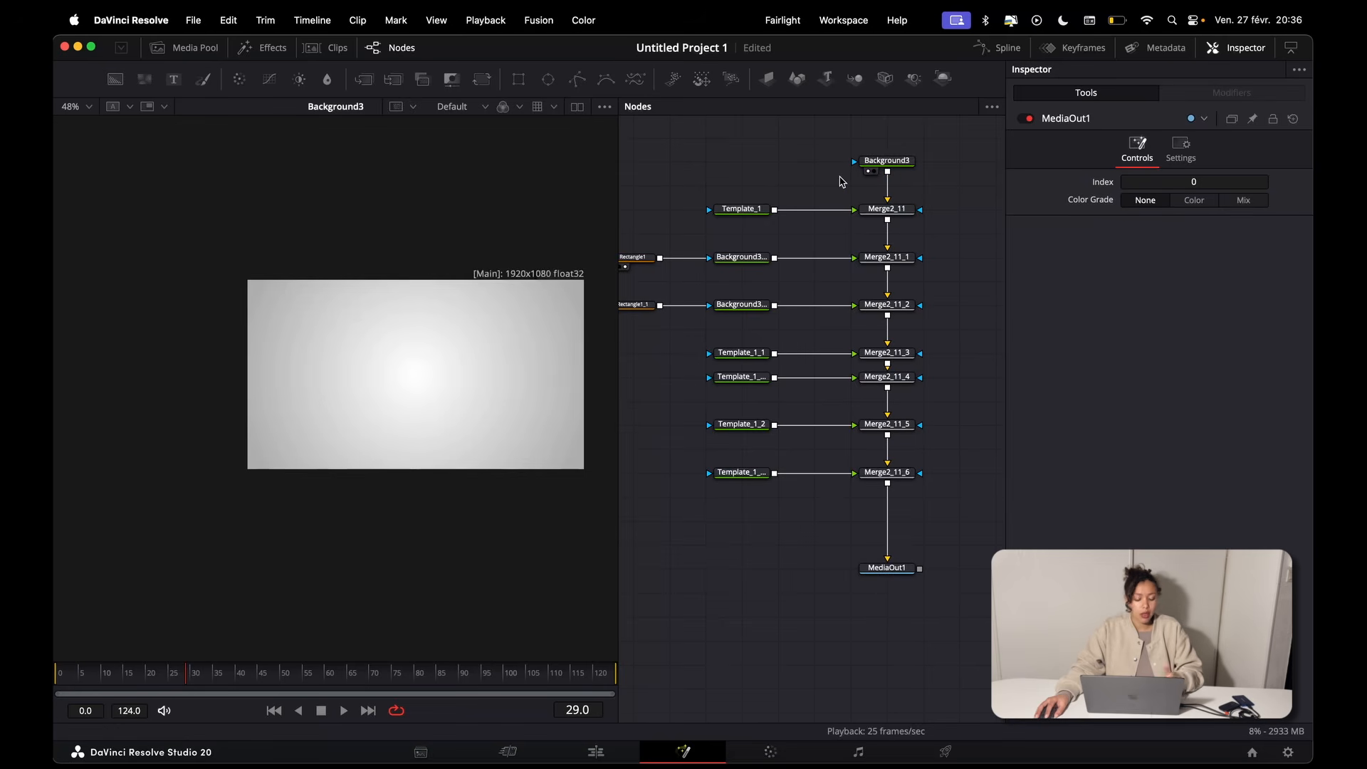
pyautogui.click(886, 160)
pyautogui.press('XF86MonBrightnessDown')
pyautogui.press('XF86MonBrightnessDown')
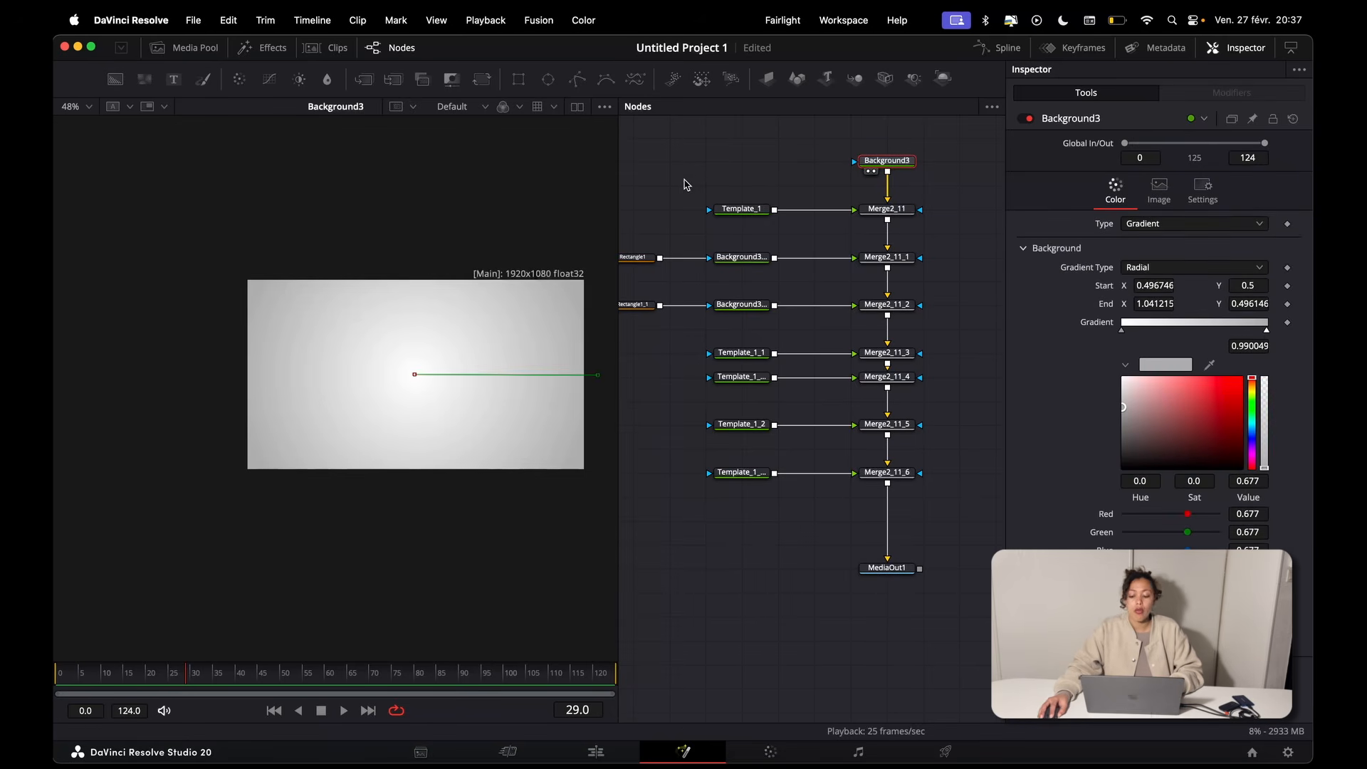
# Step: Widen the node area and examine how Template_1 is merged over Background3 by viewing Merge2_11
pyautogui.moveTo(683, 183); pyautogui.dragTo(943, 225)
pyautogui.moveTo(619, 239); pyautogui.dragTo(537, 239)
pyautogui.moveTo(561, 239); pyautogui.dragTo(829, 268)
pyautogui.moveTo(562, 282); pyautogui.dragTo(847, 320)
pyautogui.click(837, 201)
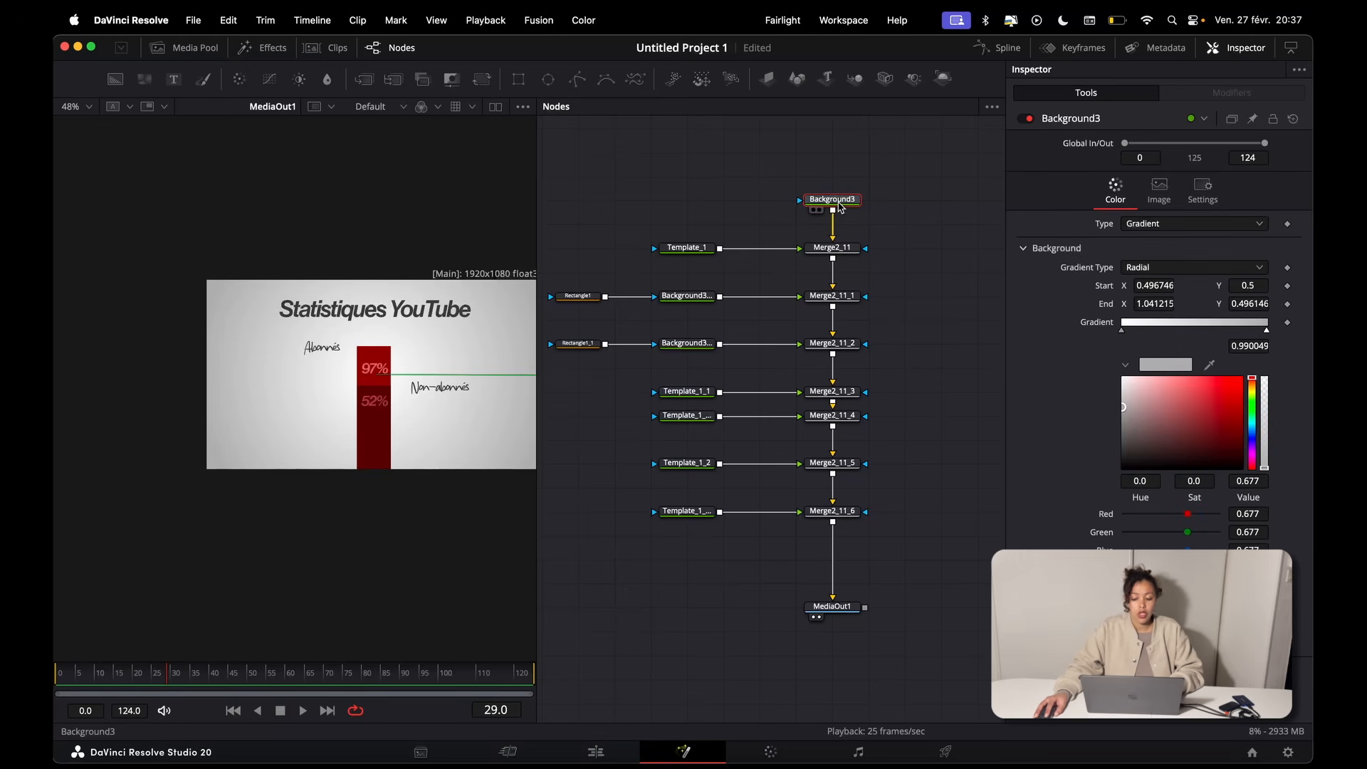
pyautogui.click(841, 249)
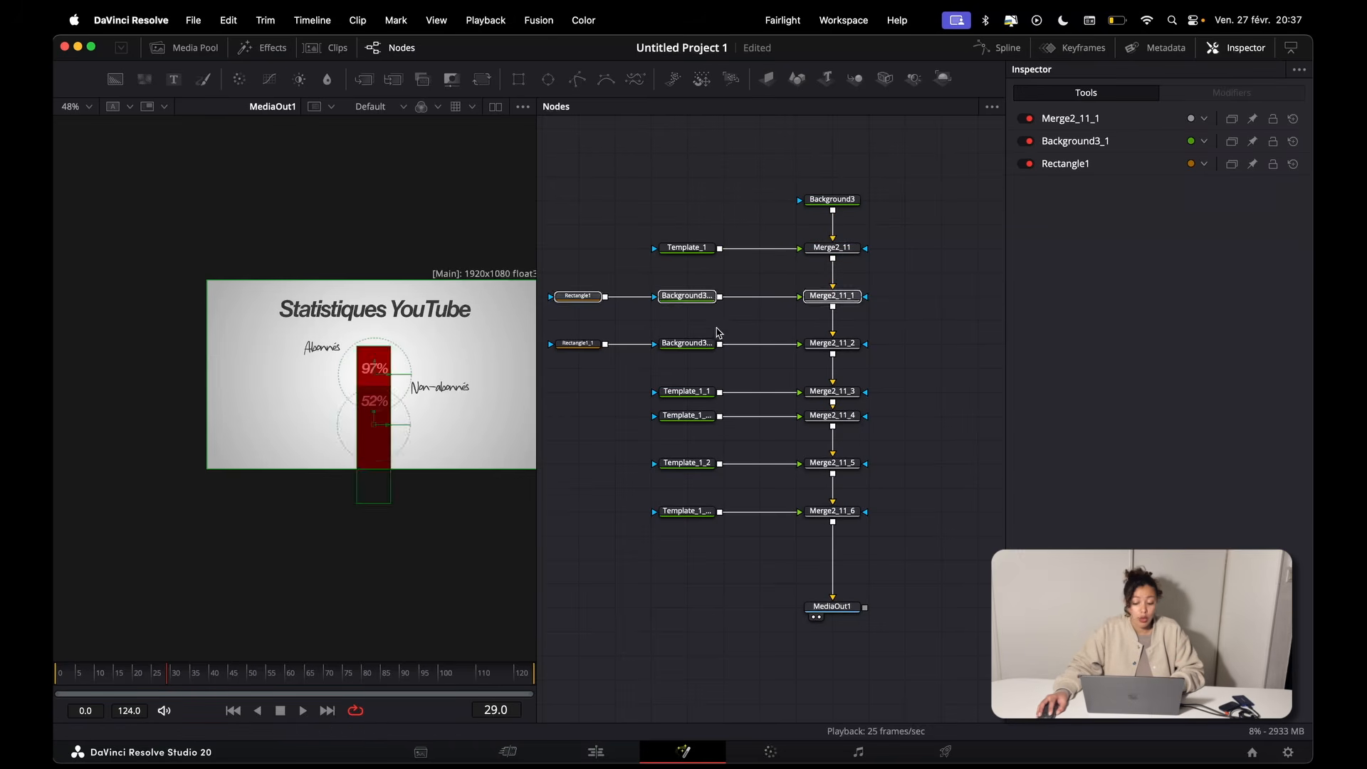
# Step: Inspect the two bar branches on the full composite, comparing the Rectangle1 and Rectangle1_1 masks
pyautogui.click(712, 330)
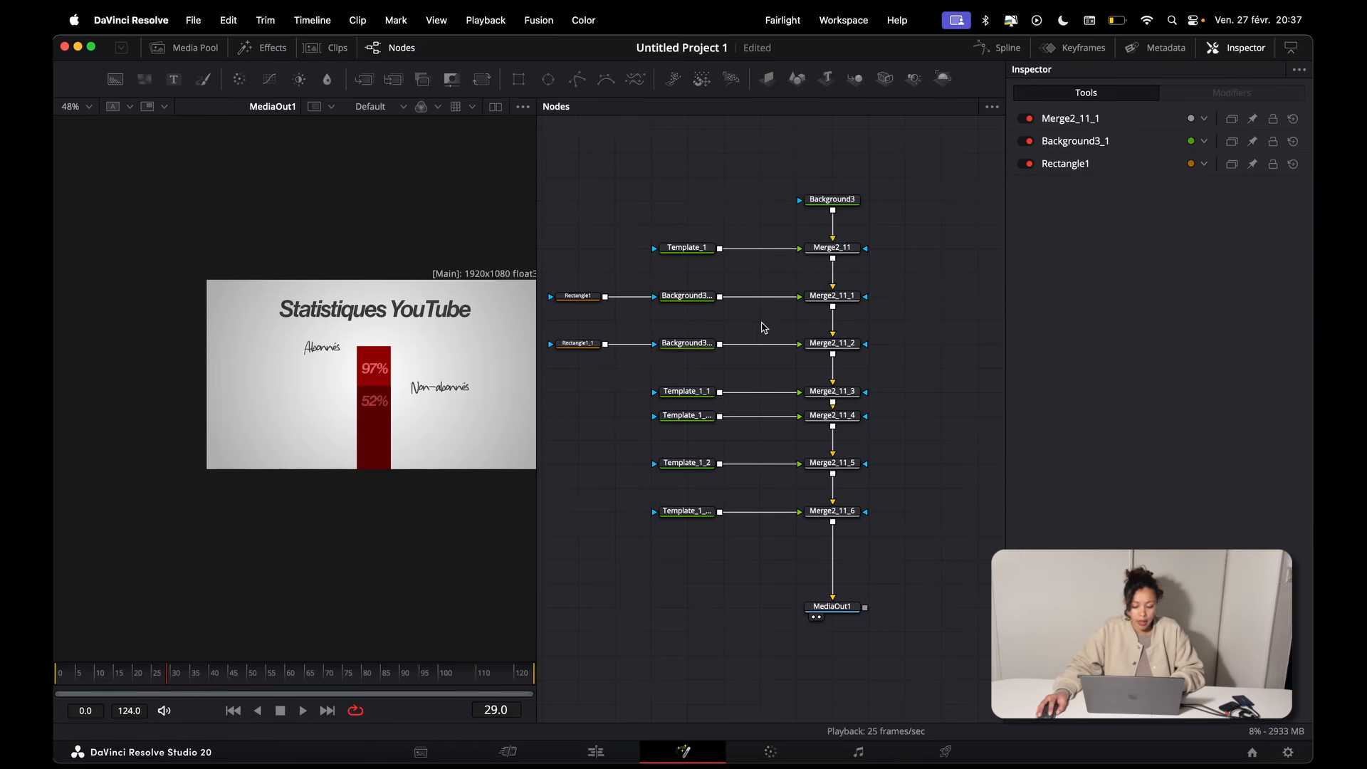
pyautogui.click(672, 297)
pyautogui.click(578, 296)
pyautogui.scroll(2, 368, 369)
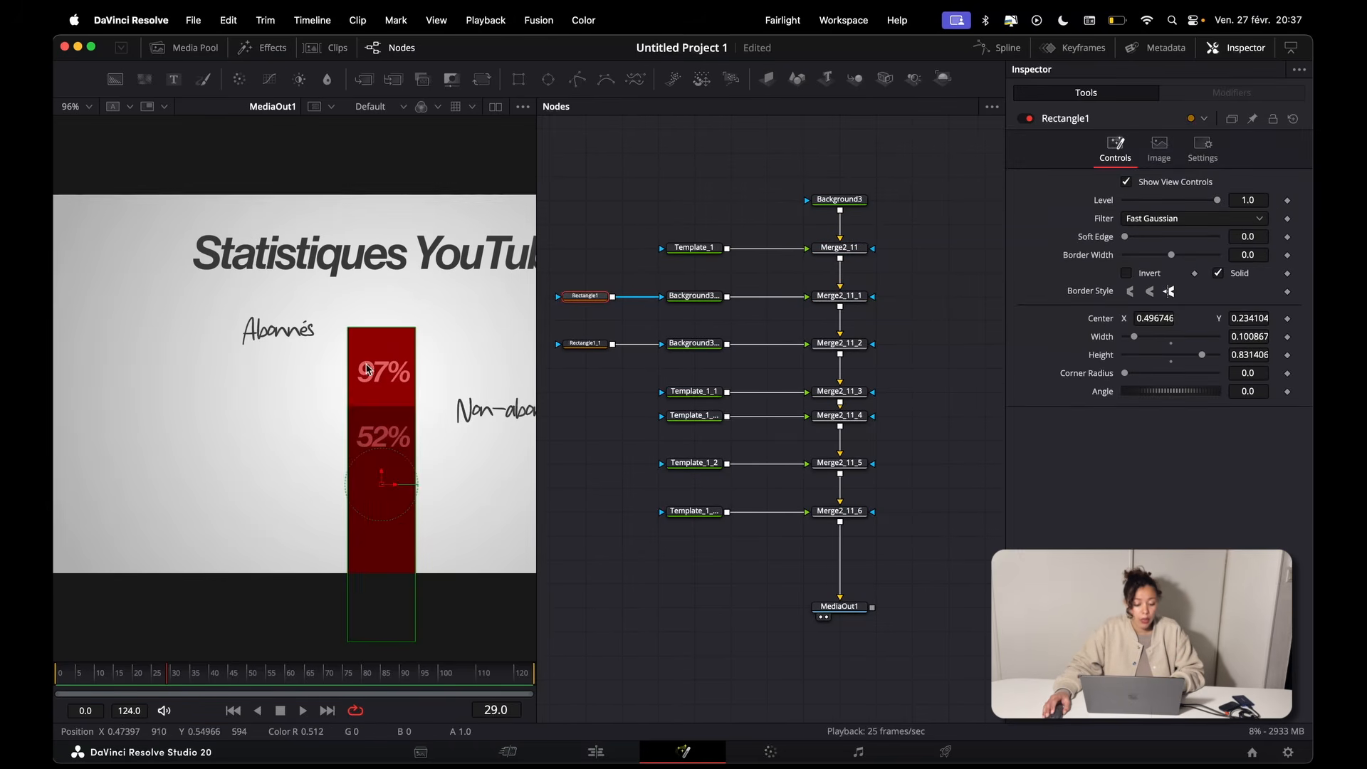
pyautogui.click(841, 345)
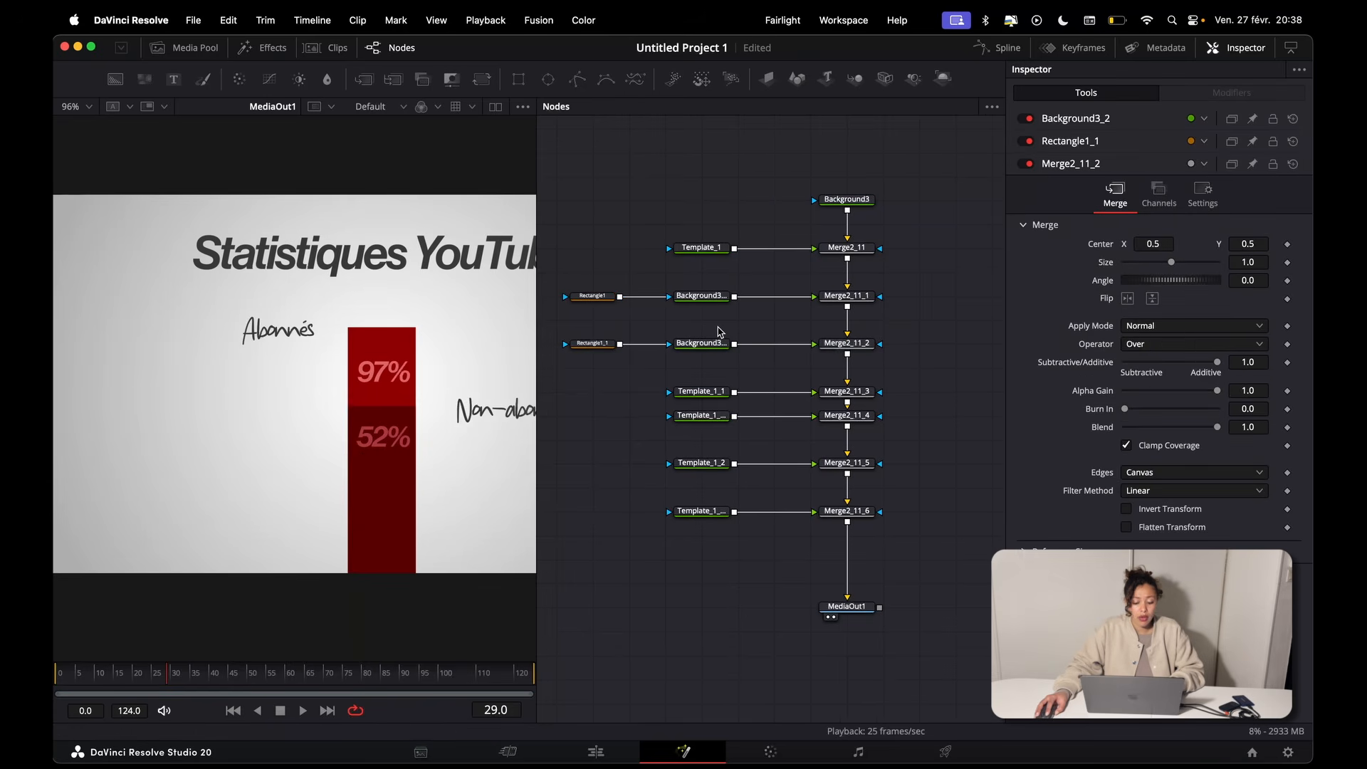
pyautogui.click(592, 345)
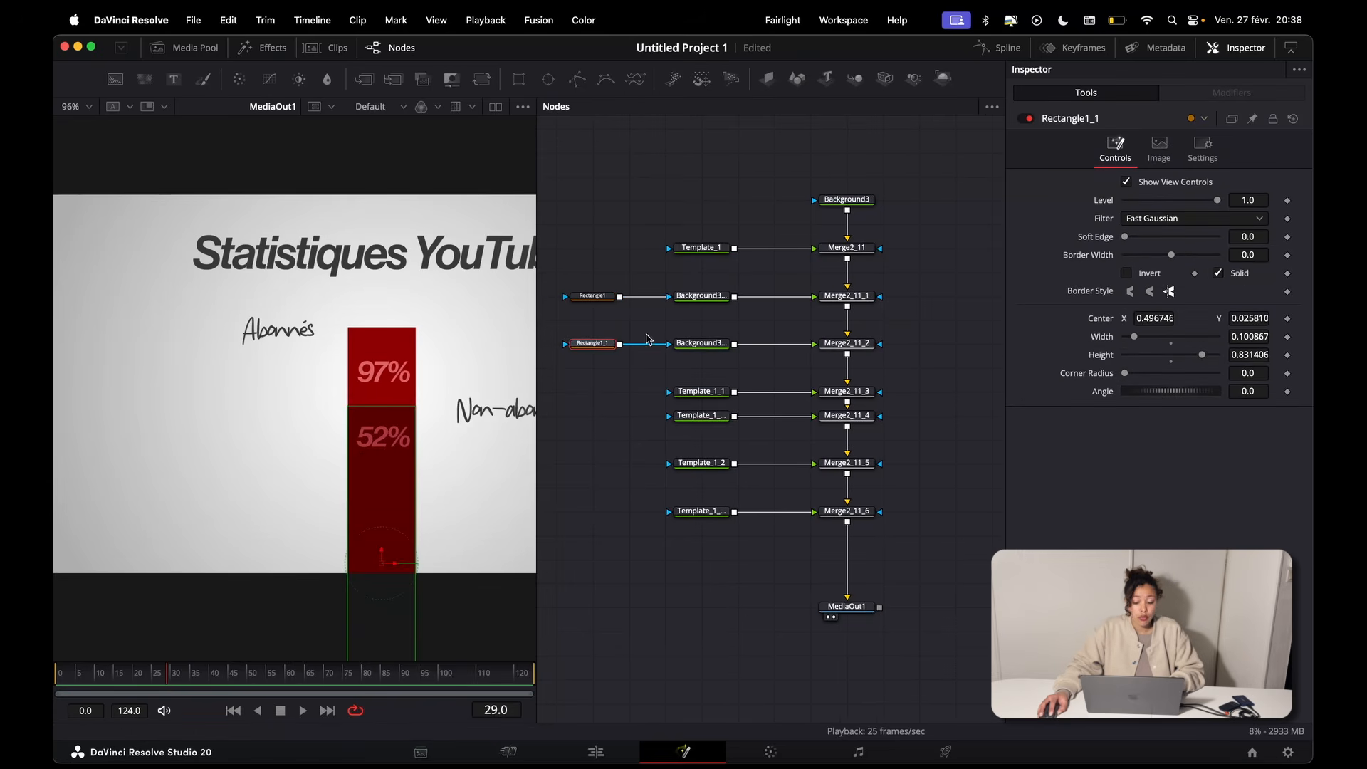
# Step: Examine how the Rectangle1_1, Background3_2 and Merge2_11_2 branch layers over the nodes above it
pyautogui.moveTo(587, 316); pyautogui.dragTo(929, 347)
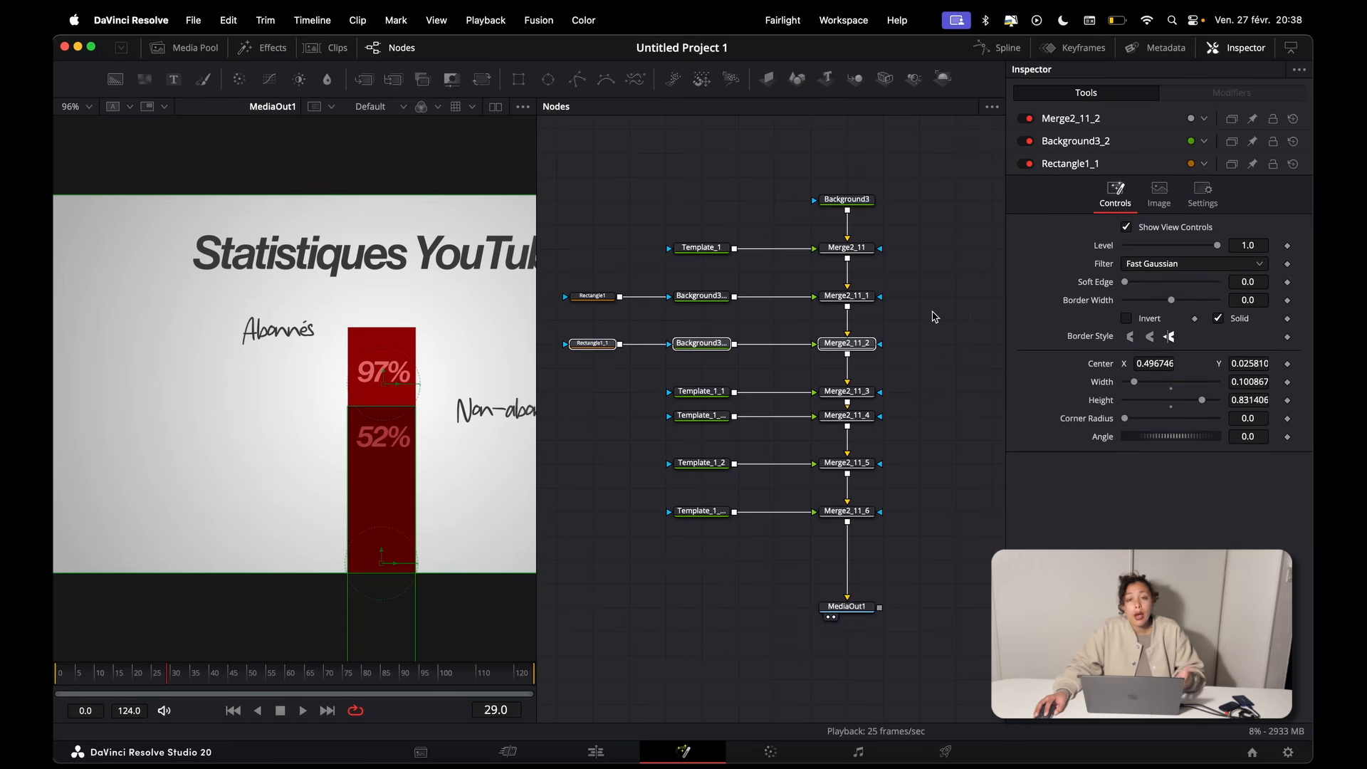
pyautogui.moveTo(932, 319); pyautogui.dragTo(610, 353)
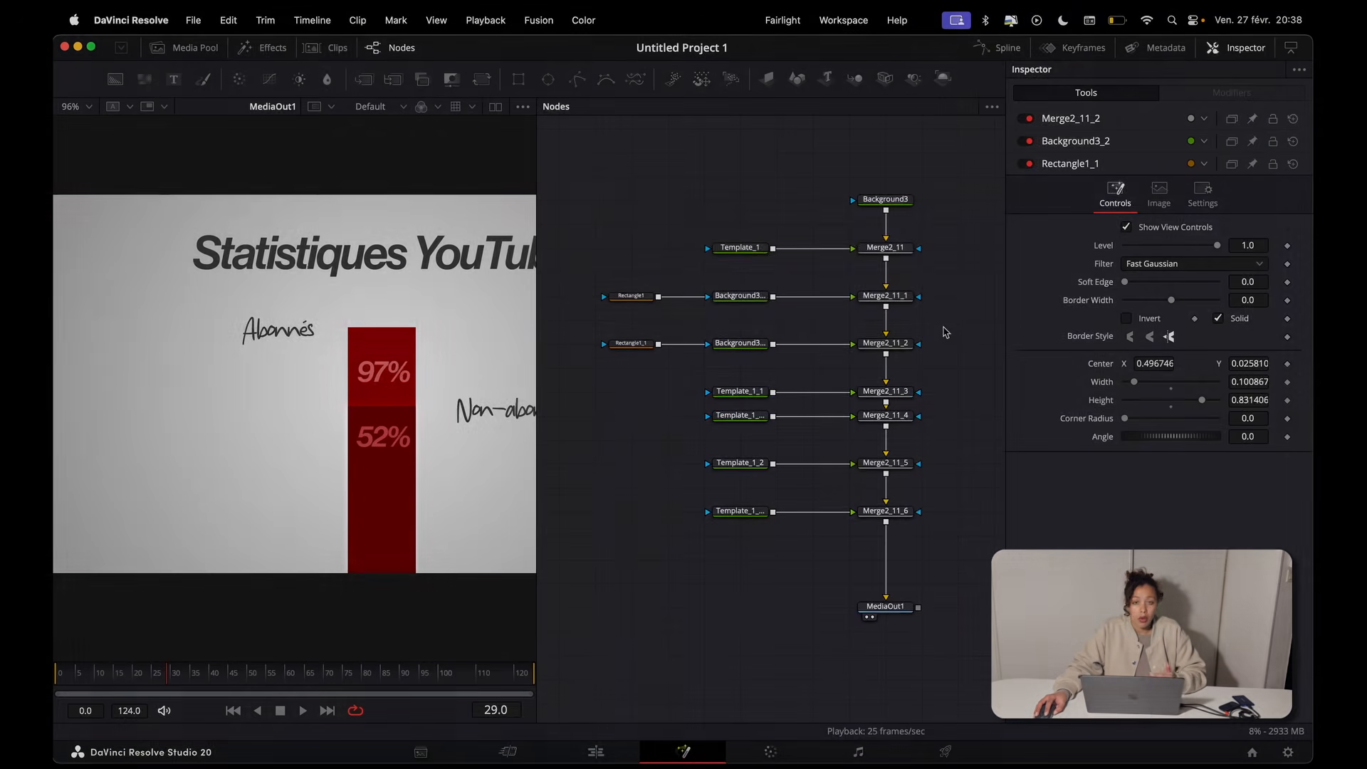
pyautogui.moveTo(951, 326); pyautogui.dragTo(547, 171)
pyautogui.scroll(2, 403, 430)
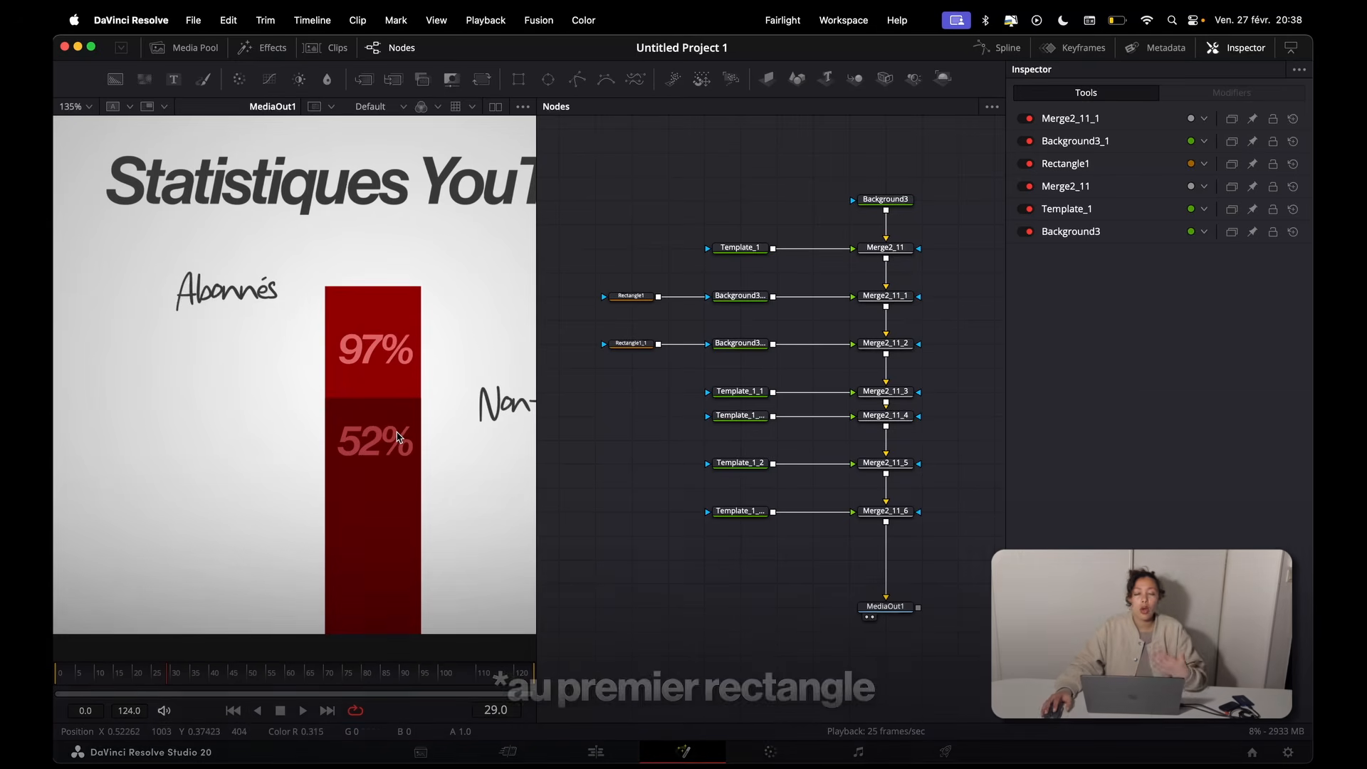
pyautogui.moveTo(611, 319); pyautogui.dragTo(920, 369)
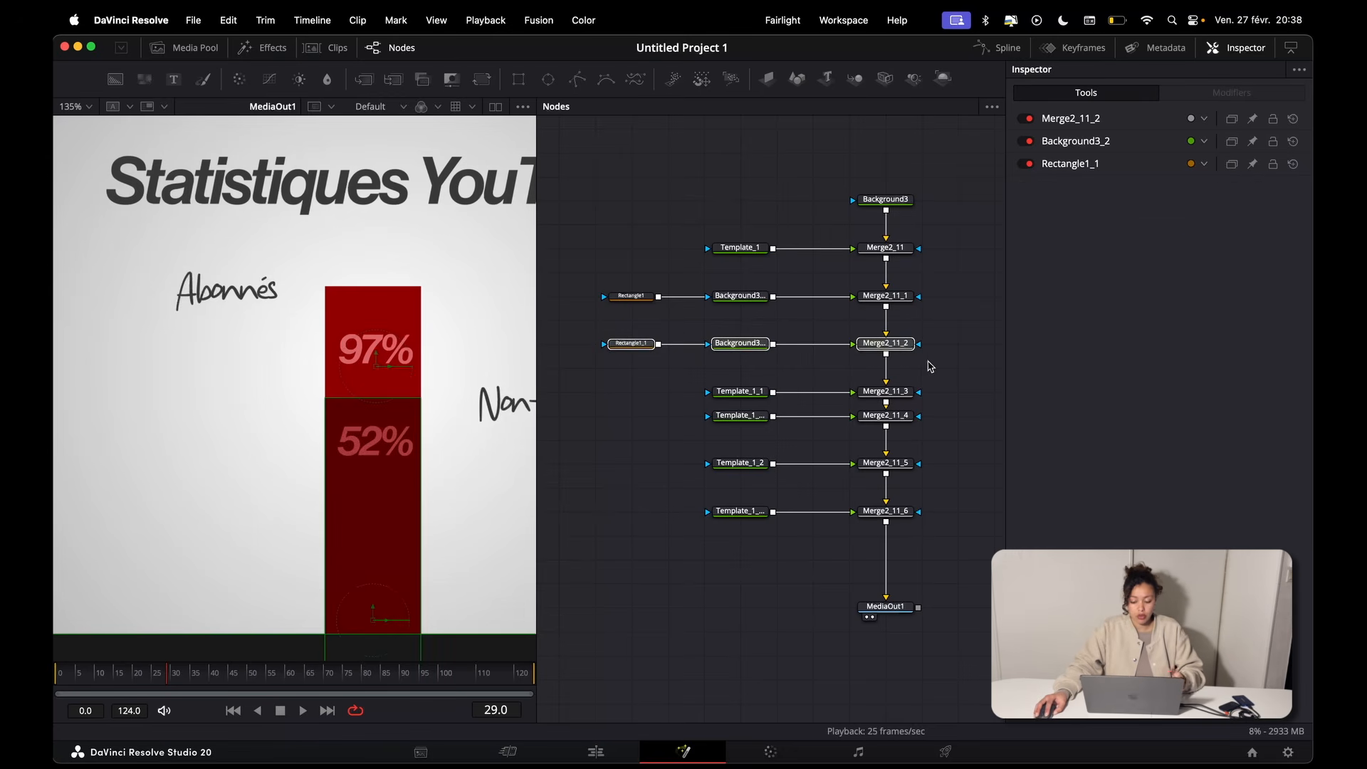
# Step: Try moving the Rectangle1_1, Background3_2 and Merge2_11_2 branch above Merge2_11_1, and restore the original node order
pyautogui.moveTo(900, 348); pyautogui.dragTo(888, 280)
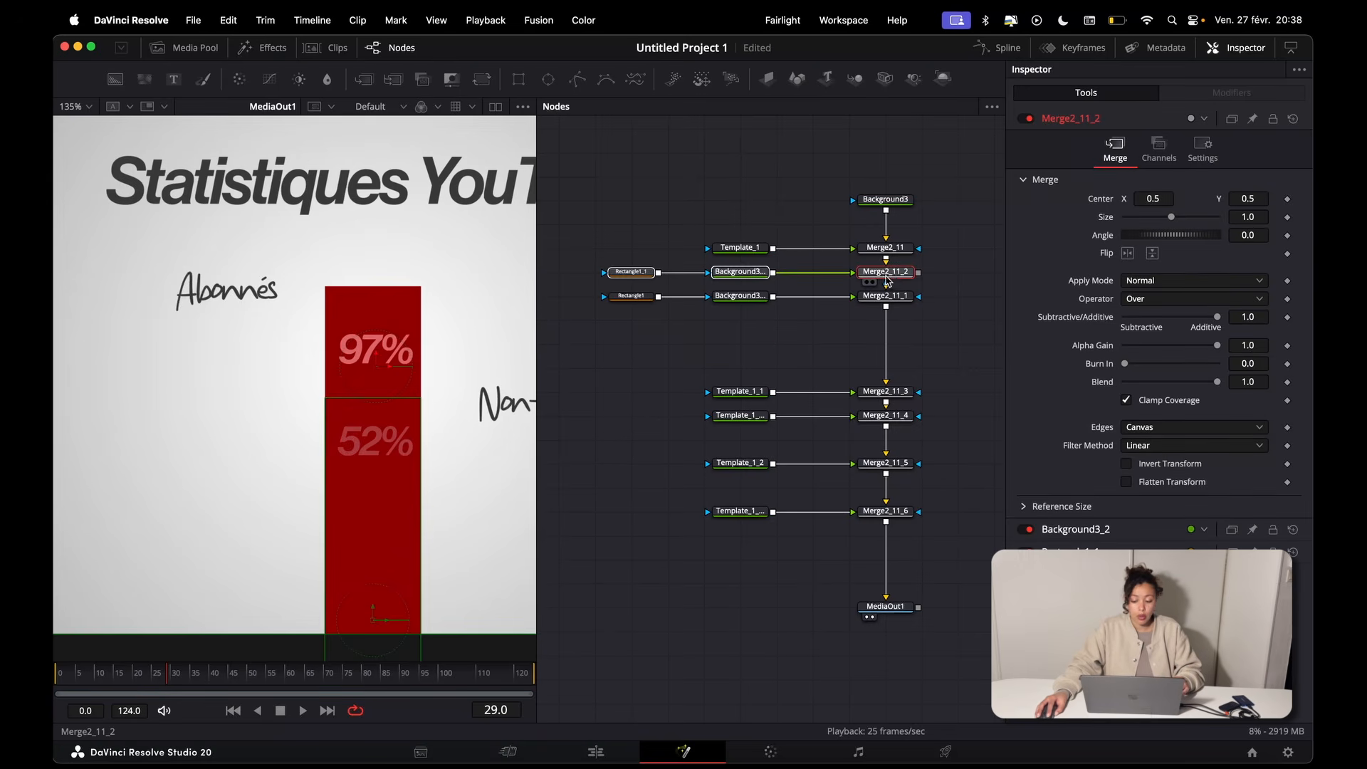
pyautogui.scroll(5, 896, 283)
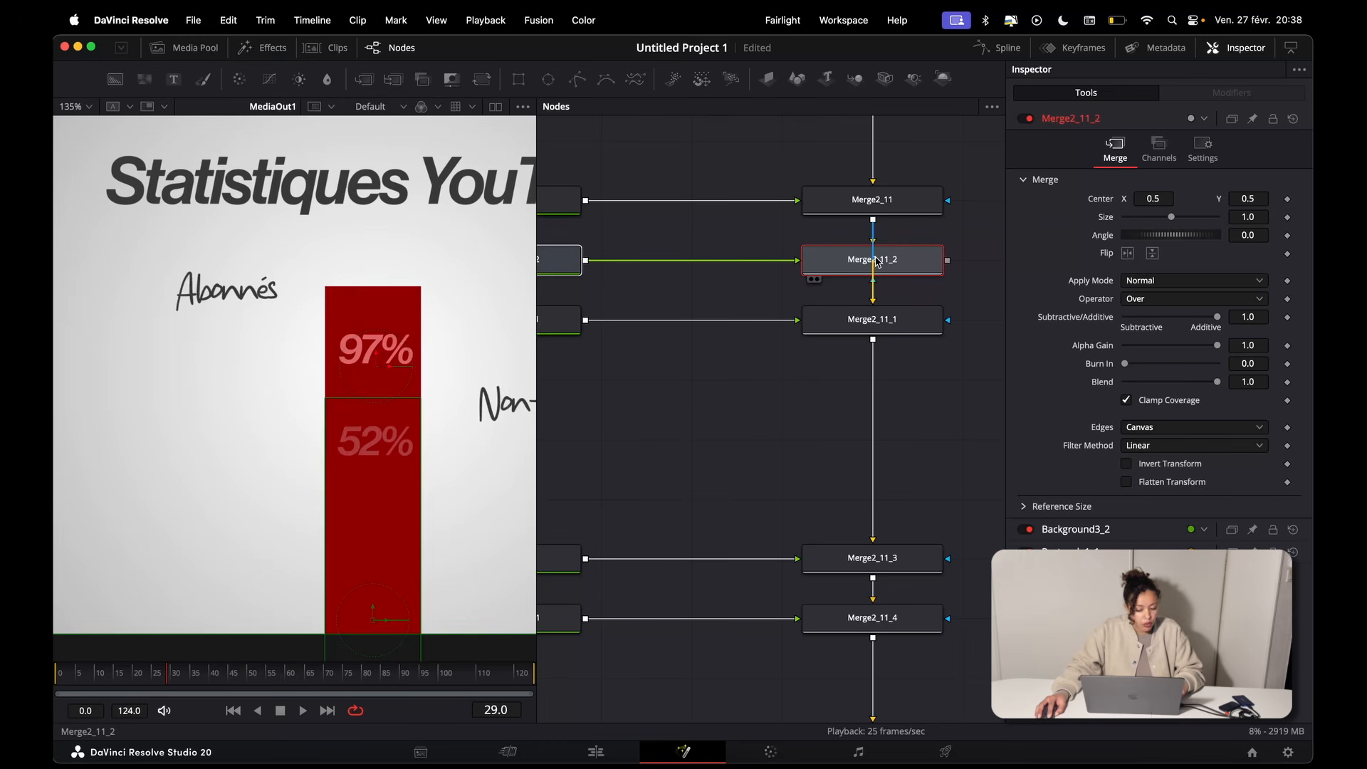
pyautogui.moveTo(892, 263)
pyautogui.mouseDown()
pyautogui.moveTo(789, 263)
pyautogui.moveTo(884, 265)
pyautogui.mouseUp()
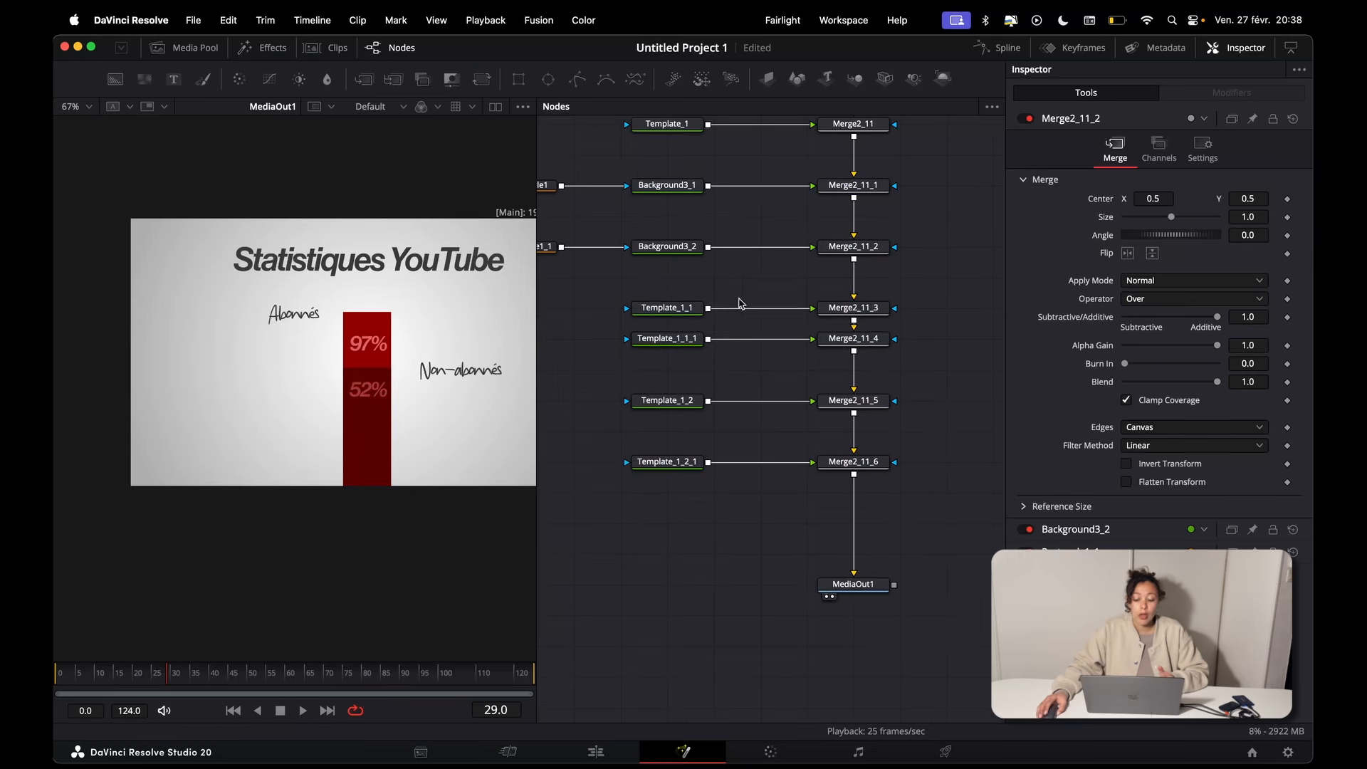
pyautogui.moveTo(630, 286); pyautogui.dragTo(914, 359)
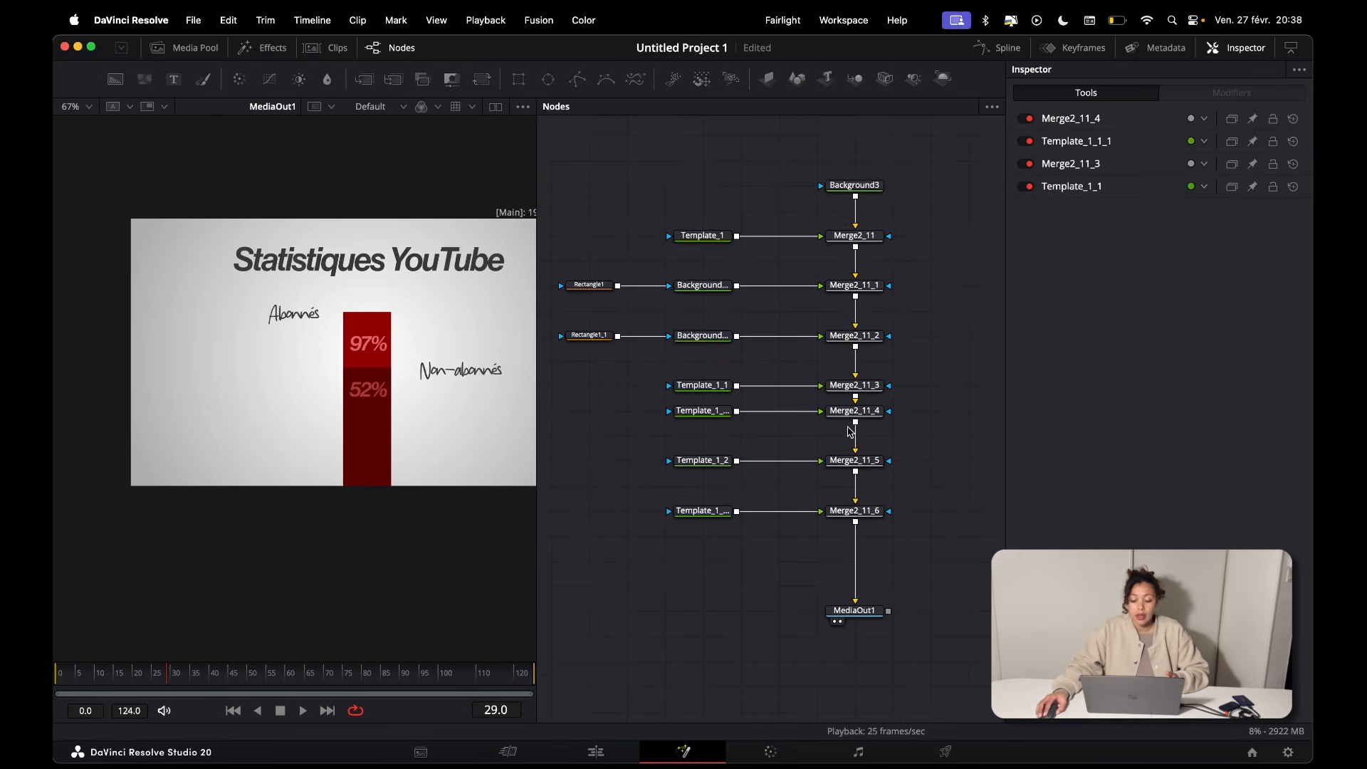
pyautogui.moveTo(906, 360); pyautogui.dragTo(582, 165)
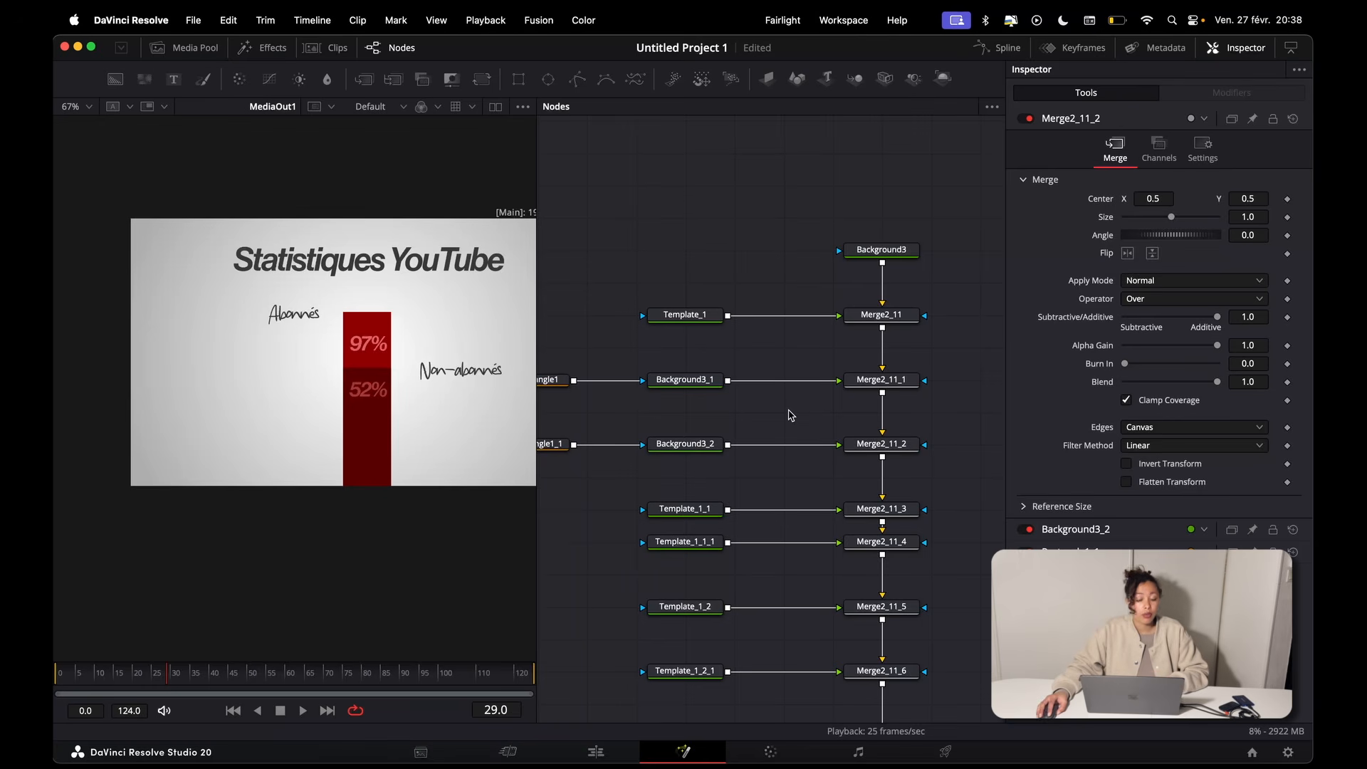
pyautogui.scroll(-2, 790, 416)
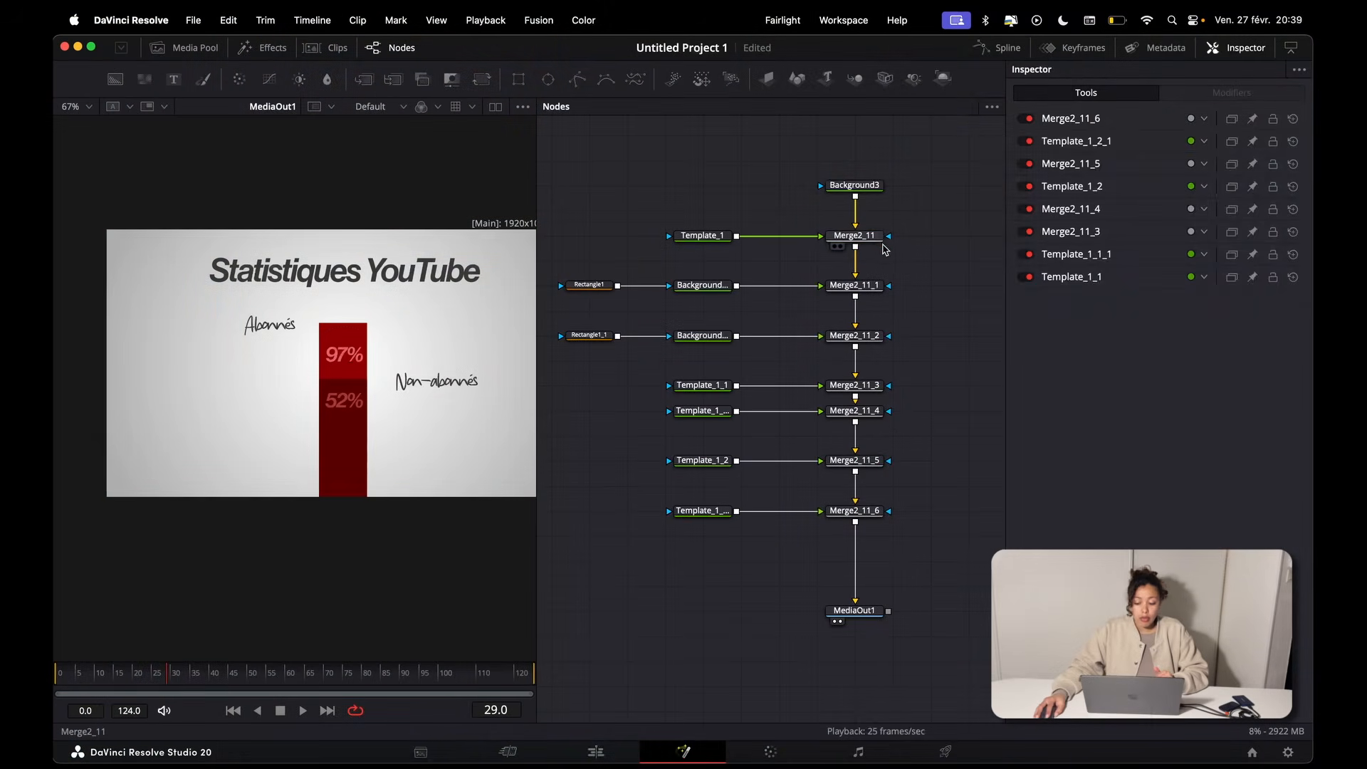
# Step: Add keyframes for the Center and Blend of Merge2_11 at frame 0 and at frame 40
pyautogui.click(880, 242)
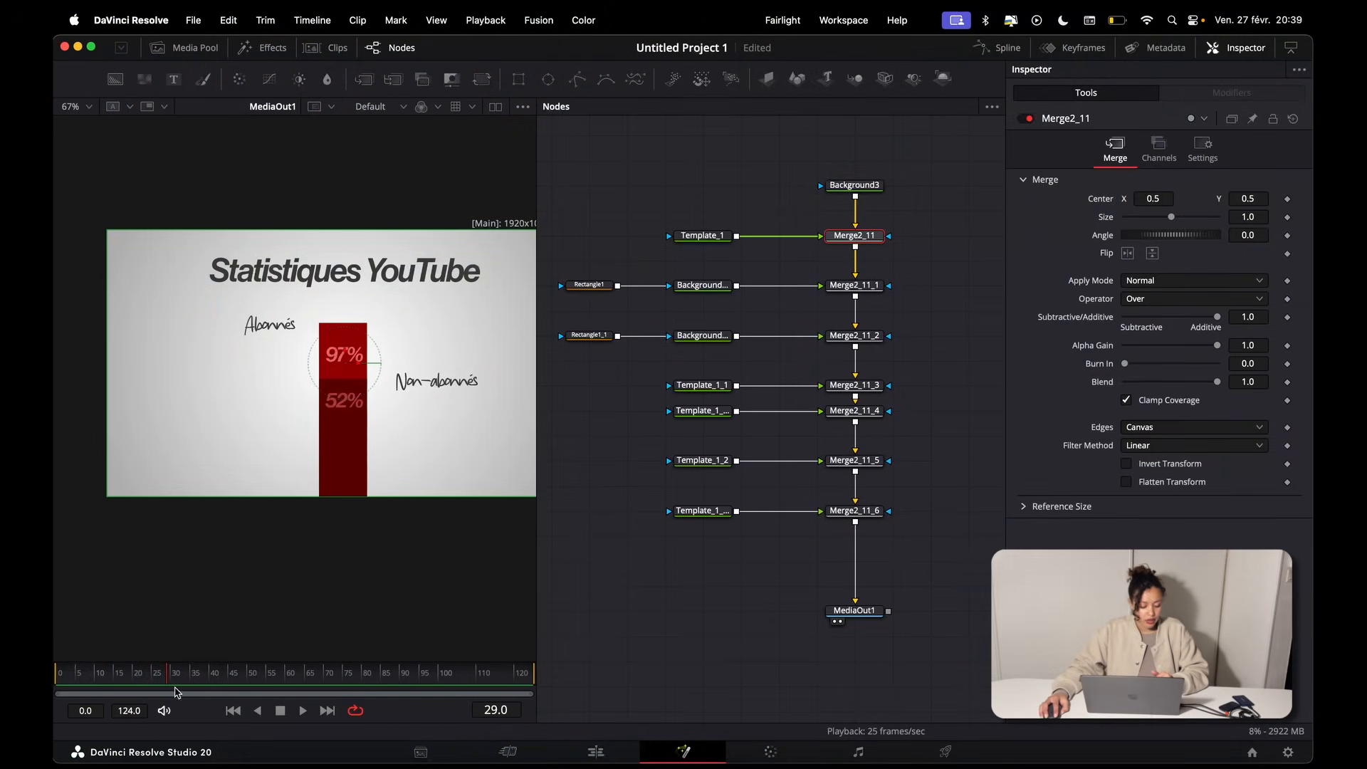
pyautogui.moveTo(121, 677); pyautogui.dragTo(56, 682)
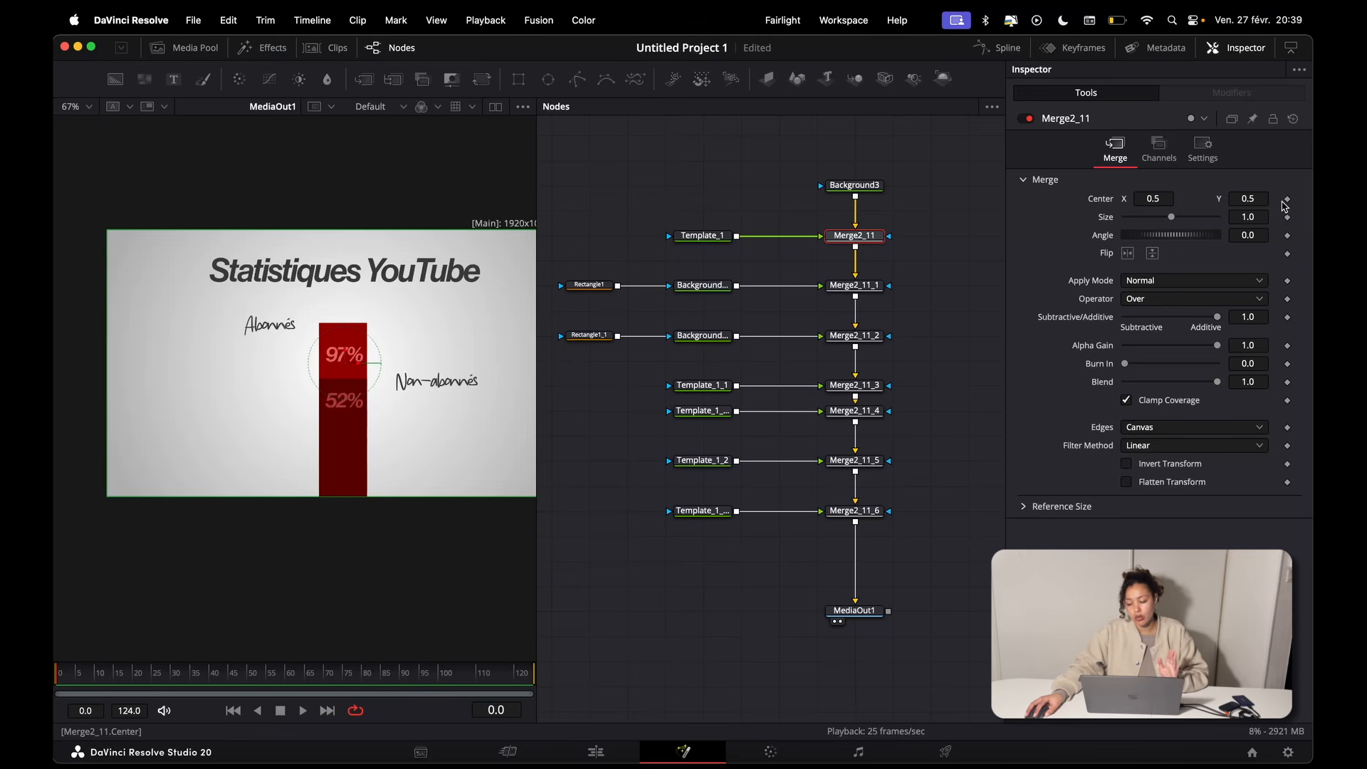
pyautogui.click(1286, 200)
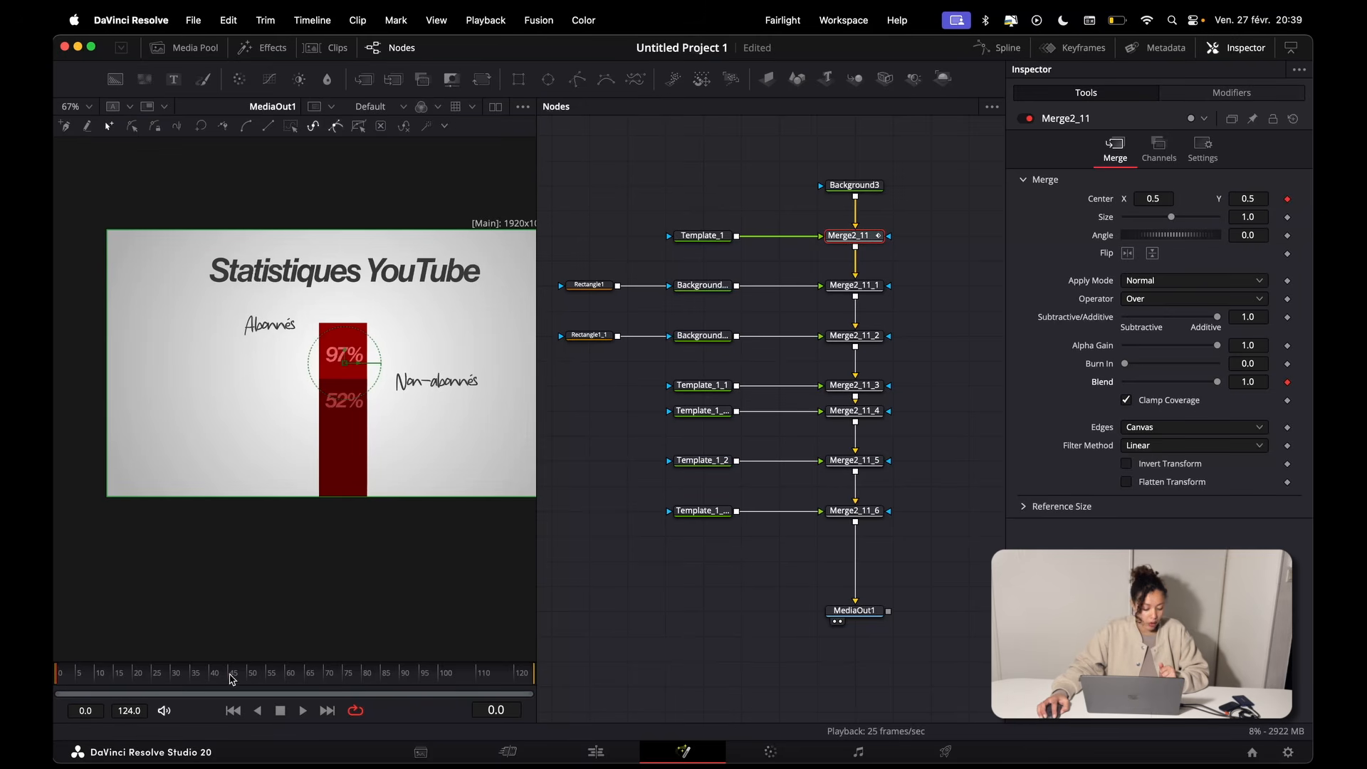
pyautogui.click(211, 682)
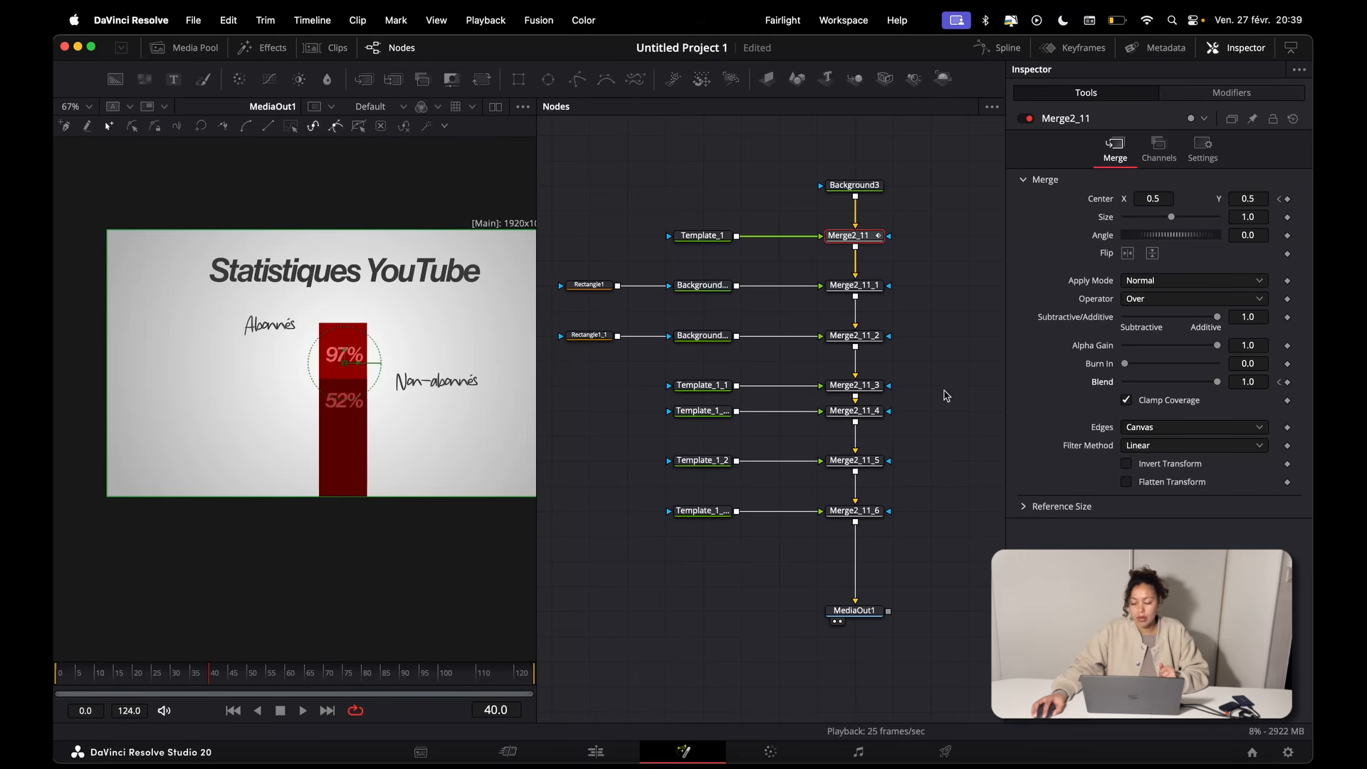
pyautogui.click(1288, 199)
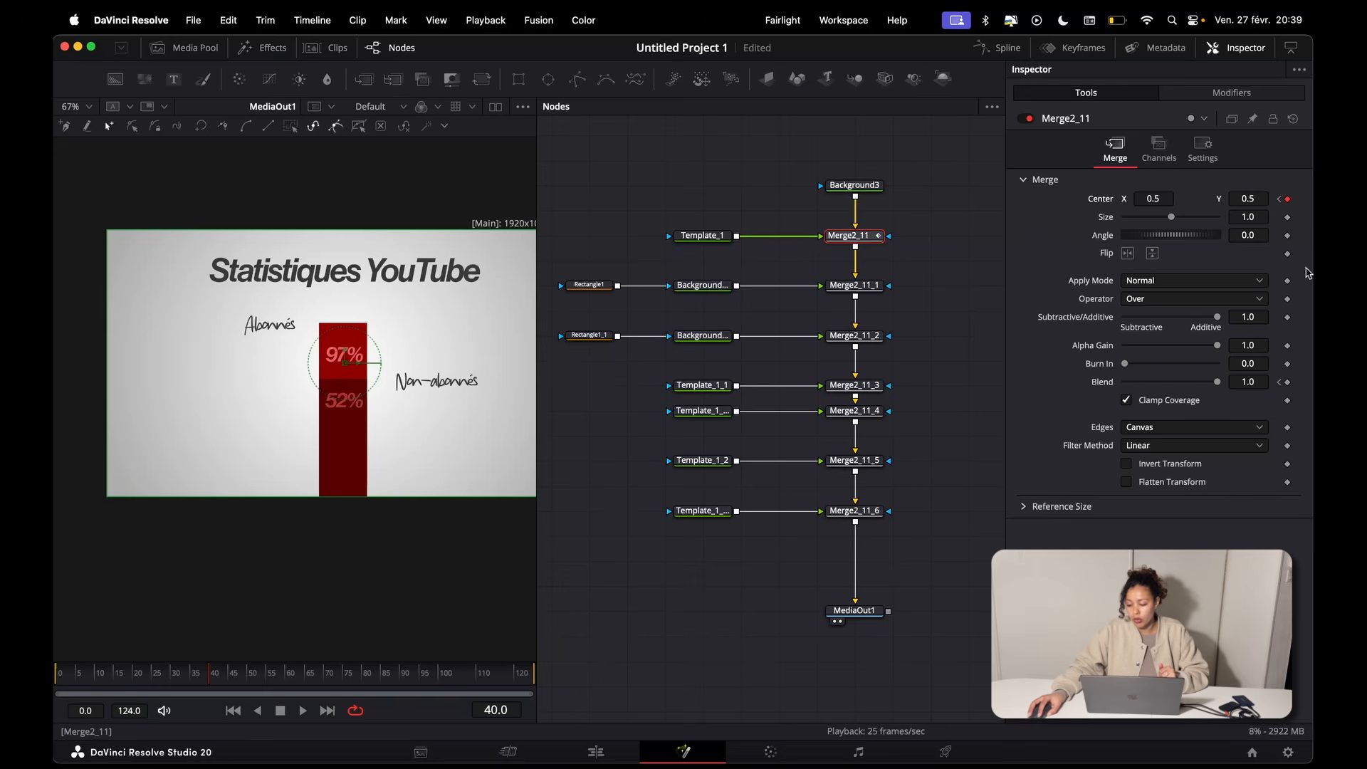
pyautogui.click(1279, 384)
# Step: At frame 0, set the Center Y of Merge2_11 to 0.4 and its Blend to 0.0, and play the animation
pyautogui.moveTo(1249, 197); pyautogui.dragTo(1177, 197)
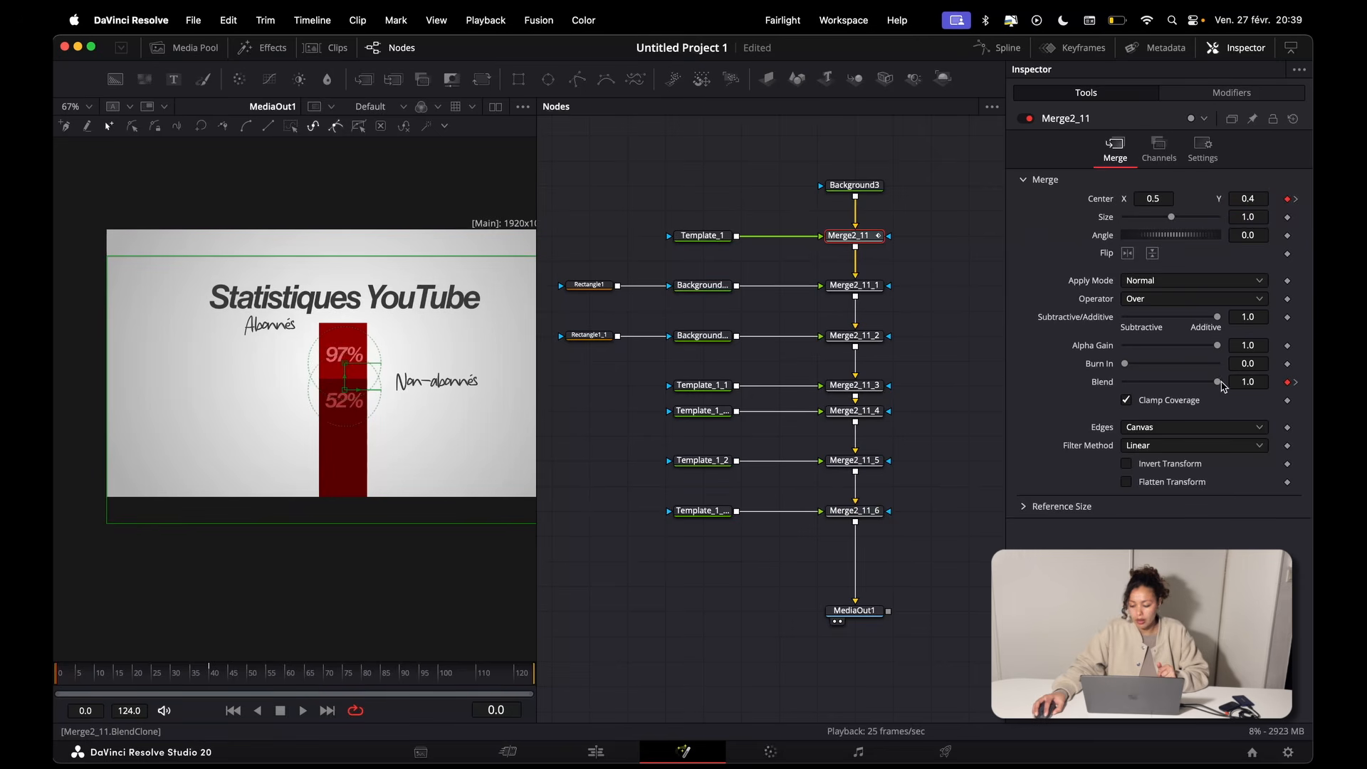
pyautogui.moveTo(1217, 382); pyautogui.dragTo(973, 407)
pyautogui.press('space')
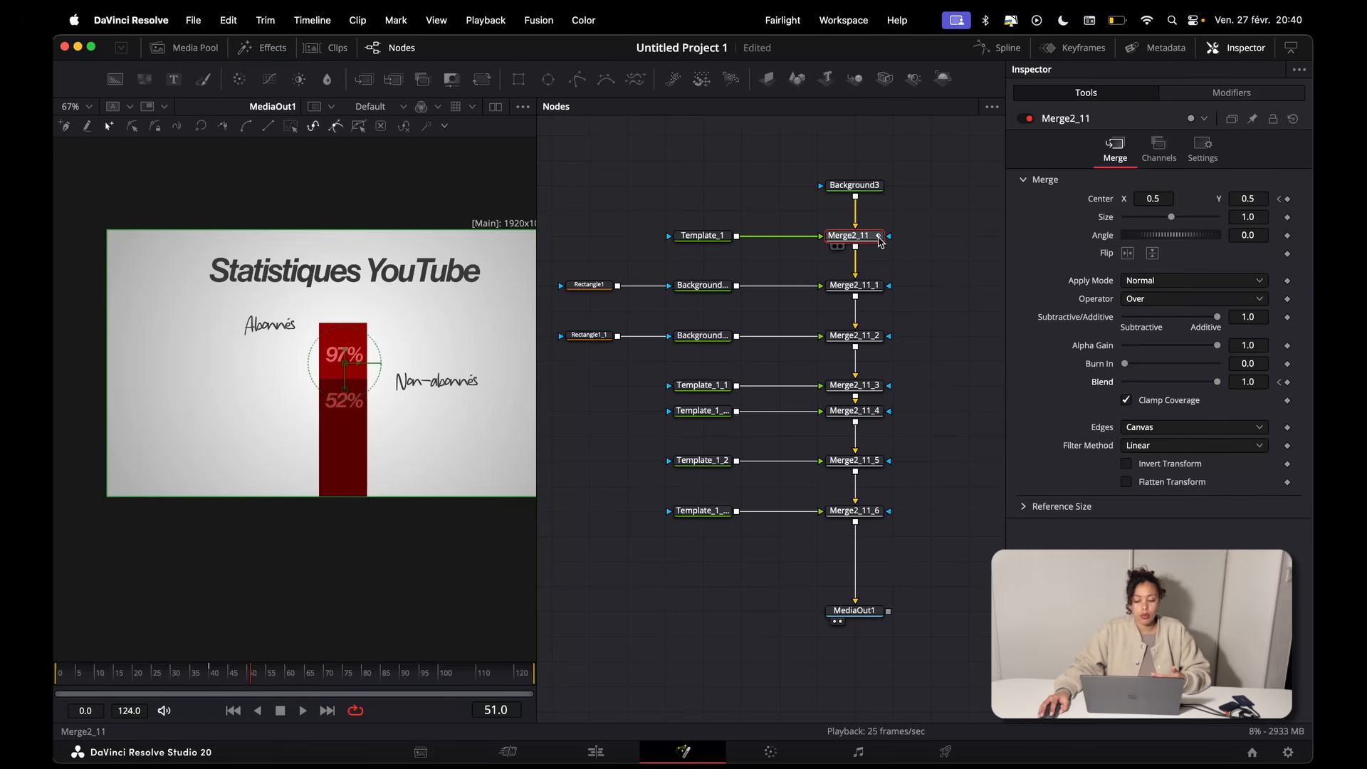
# Step: Open the Spline editor, check the Show Only Selected Tool option, and reselect Merge2_11
pyautogui.click(1005, 48)
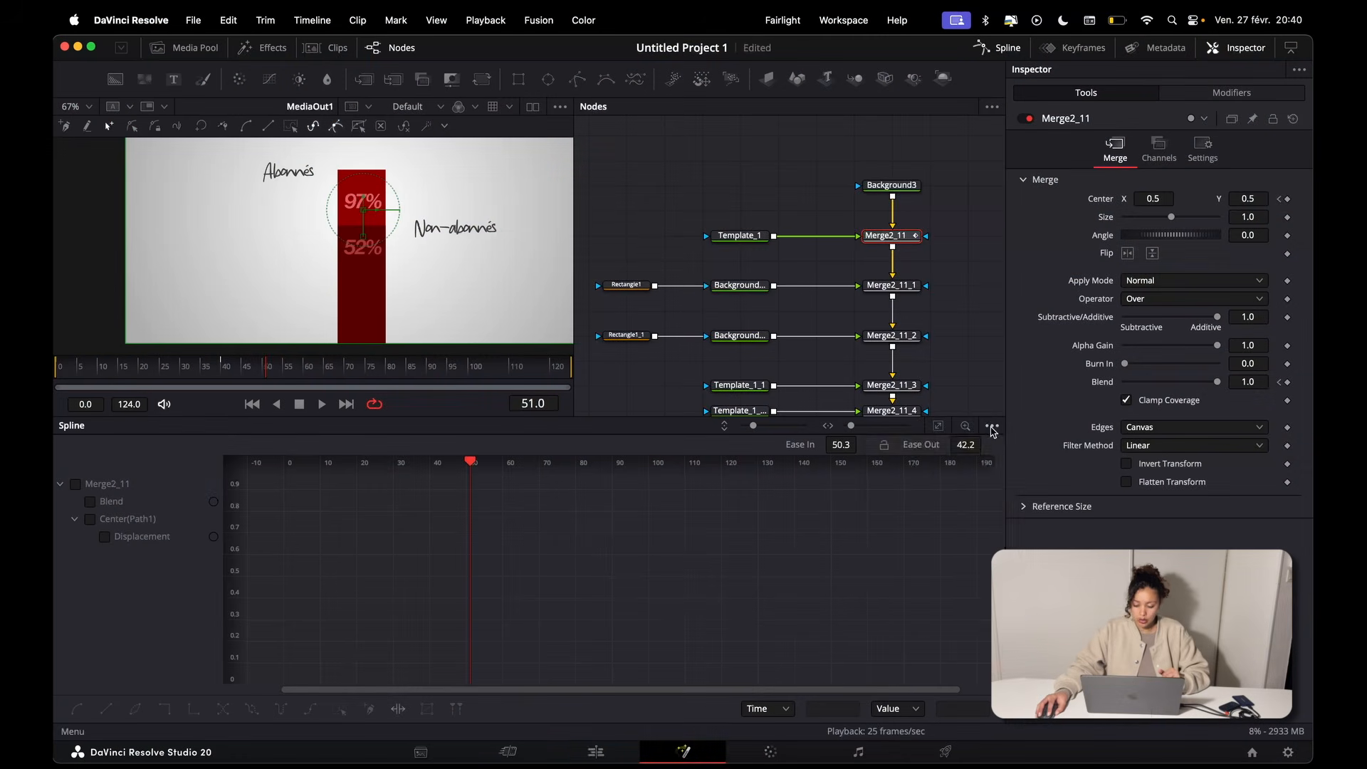
pyautogui.click(992, 426)
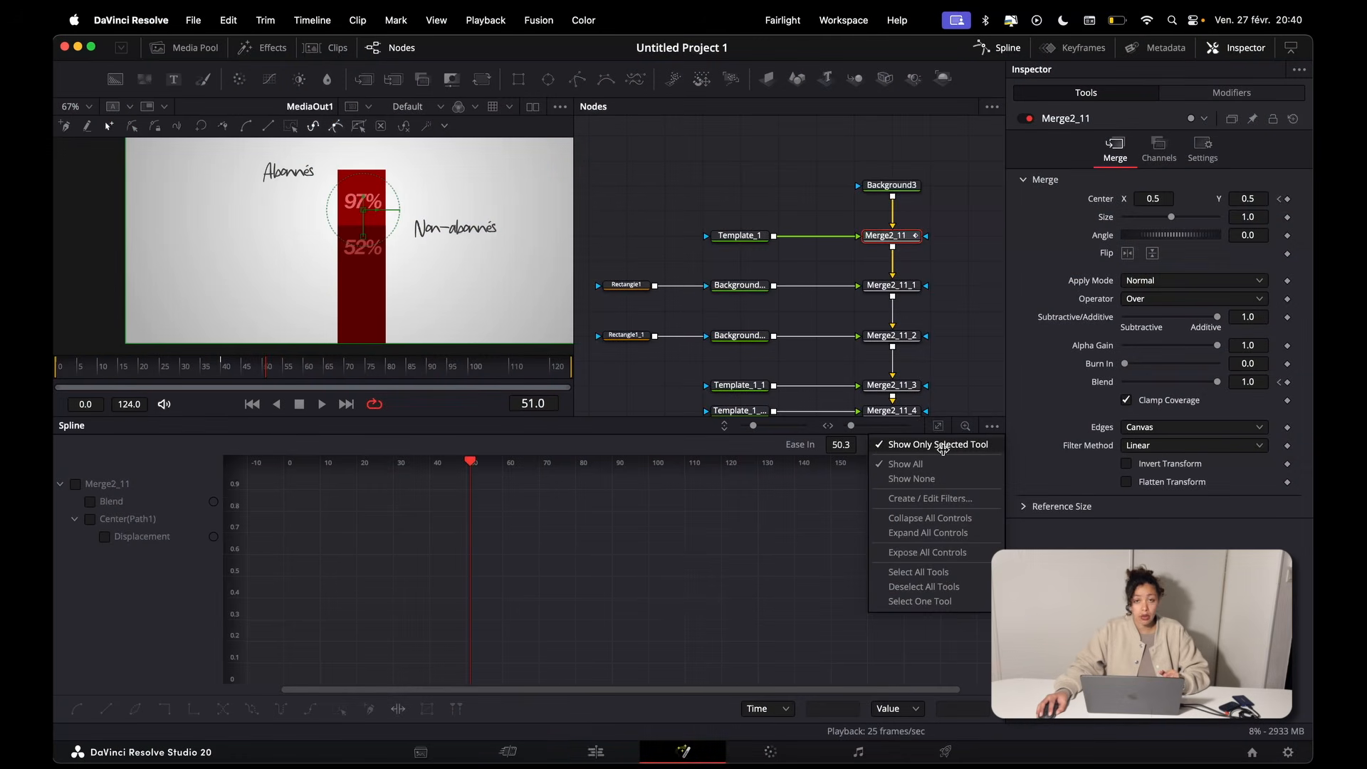
pyautogui.click(936, 257)
pyautogui.click(935, 257)
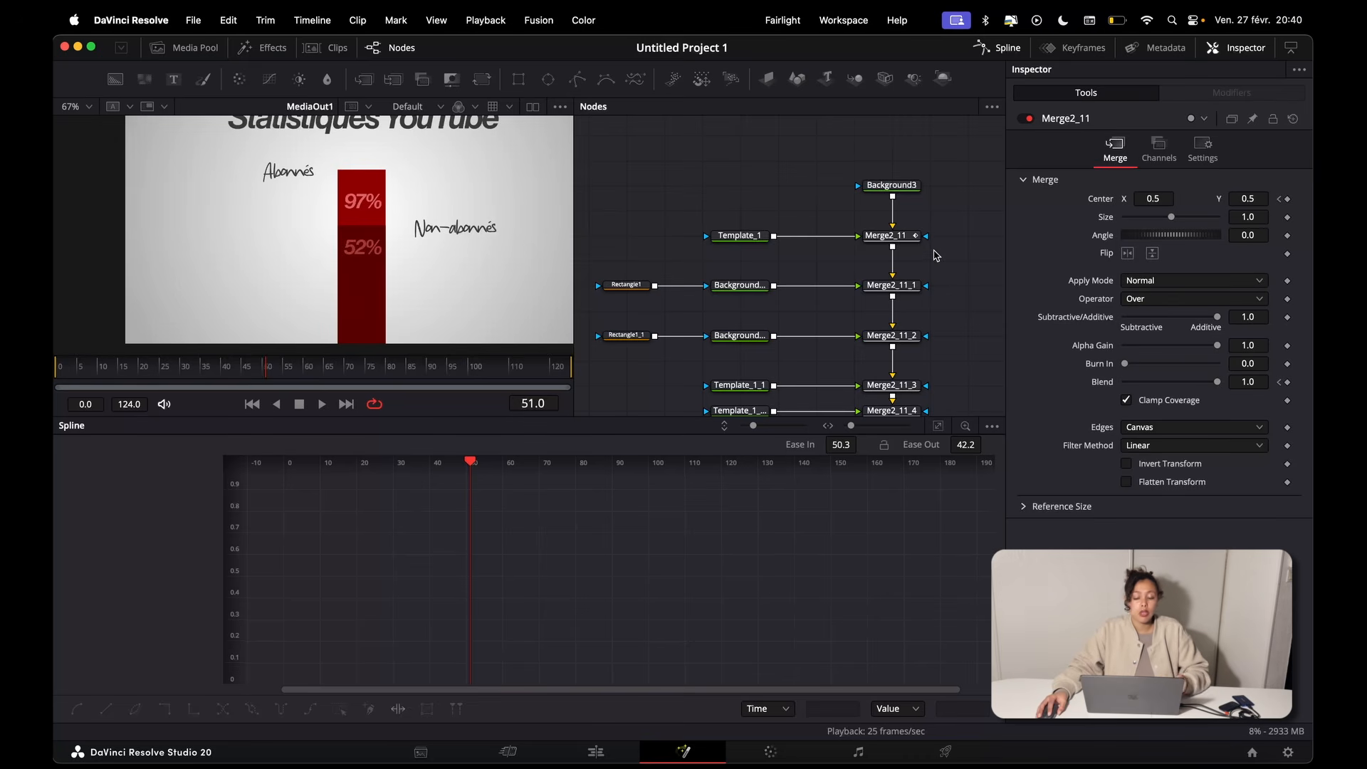
pyautogui.click(891, 236)
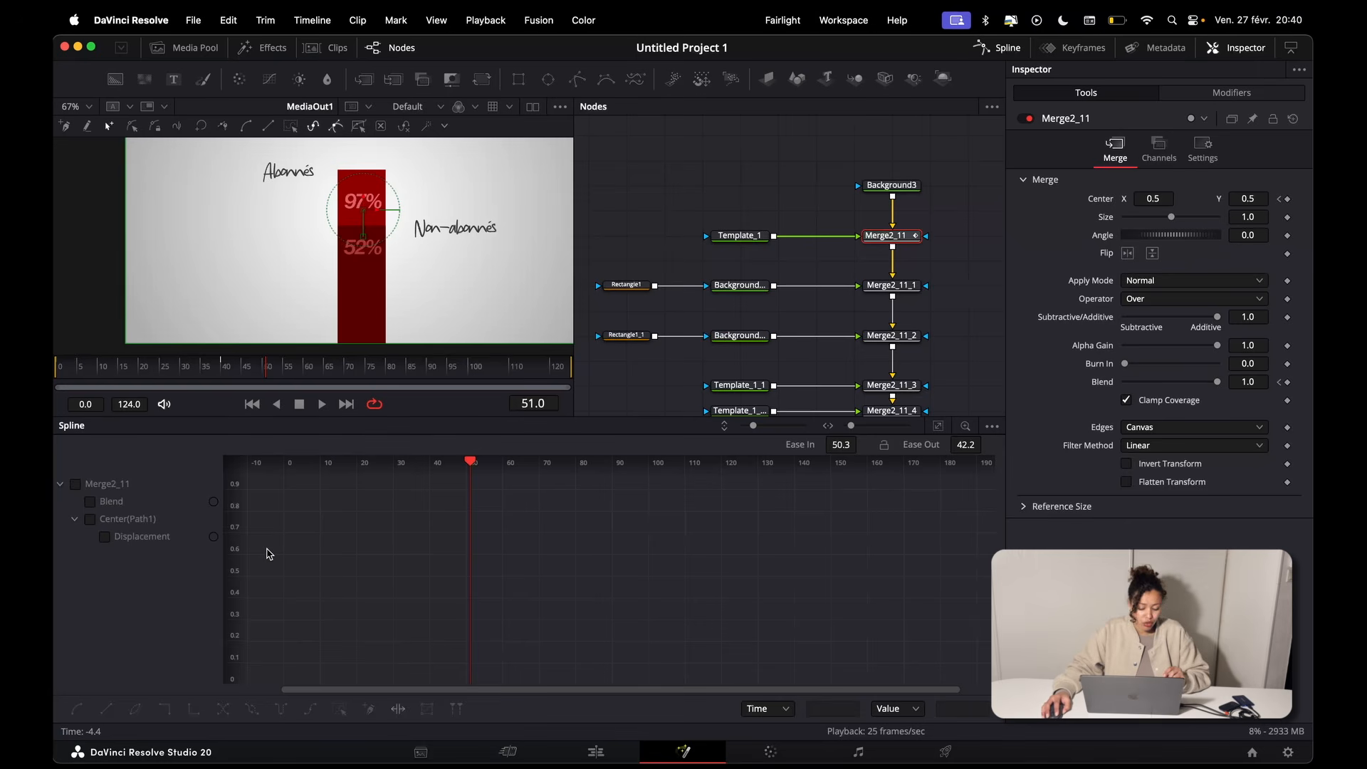
# Step: Show and fit all Merge2_11 curves, select every keyframe, and smooth them with Ease In about 68 and Ease Out about 41
pyautogui.click(77, 485)
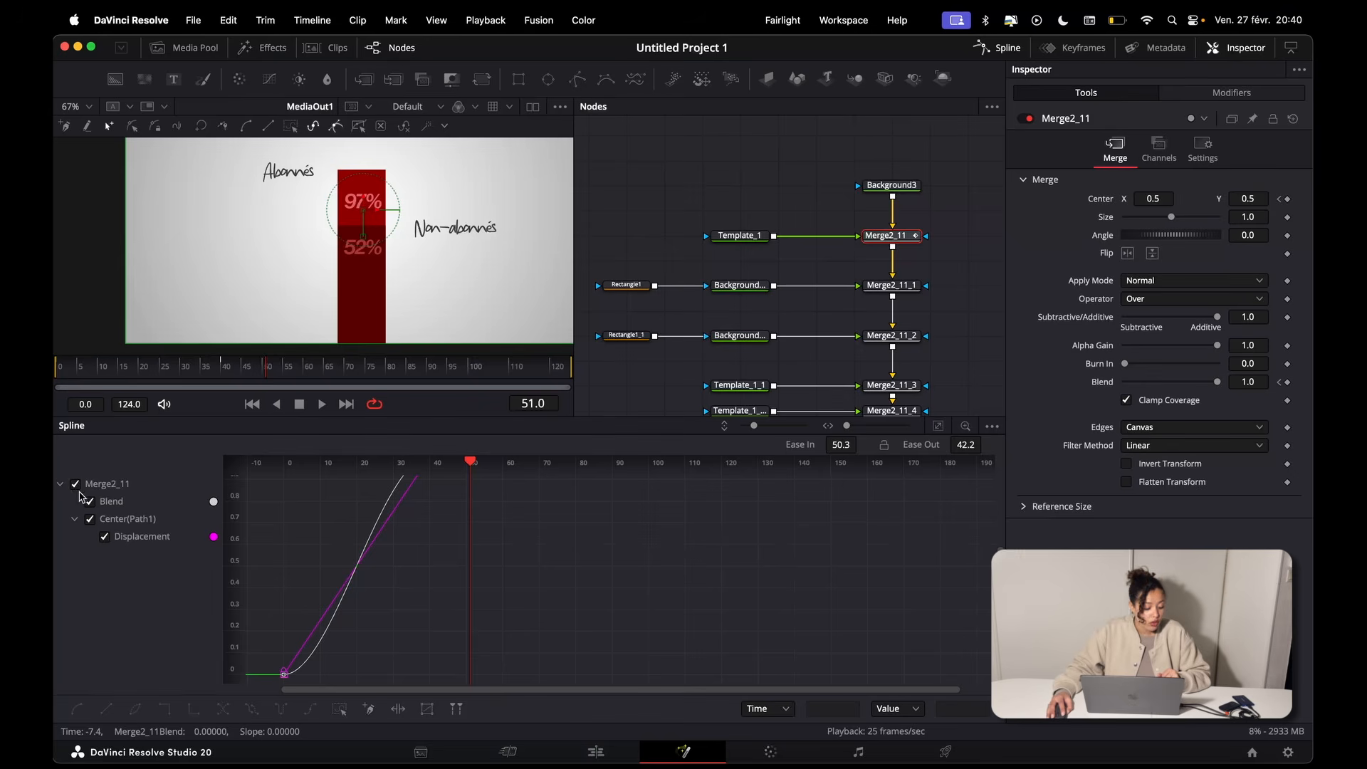
pyautogui.click(939, 428)
pyautogui.scroll(-2, 928, 568)
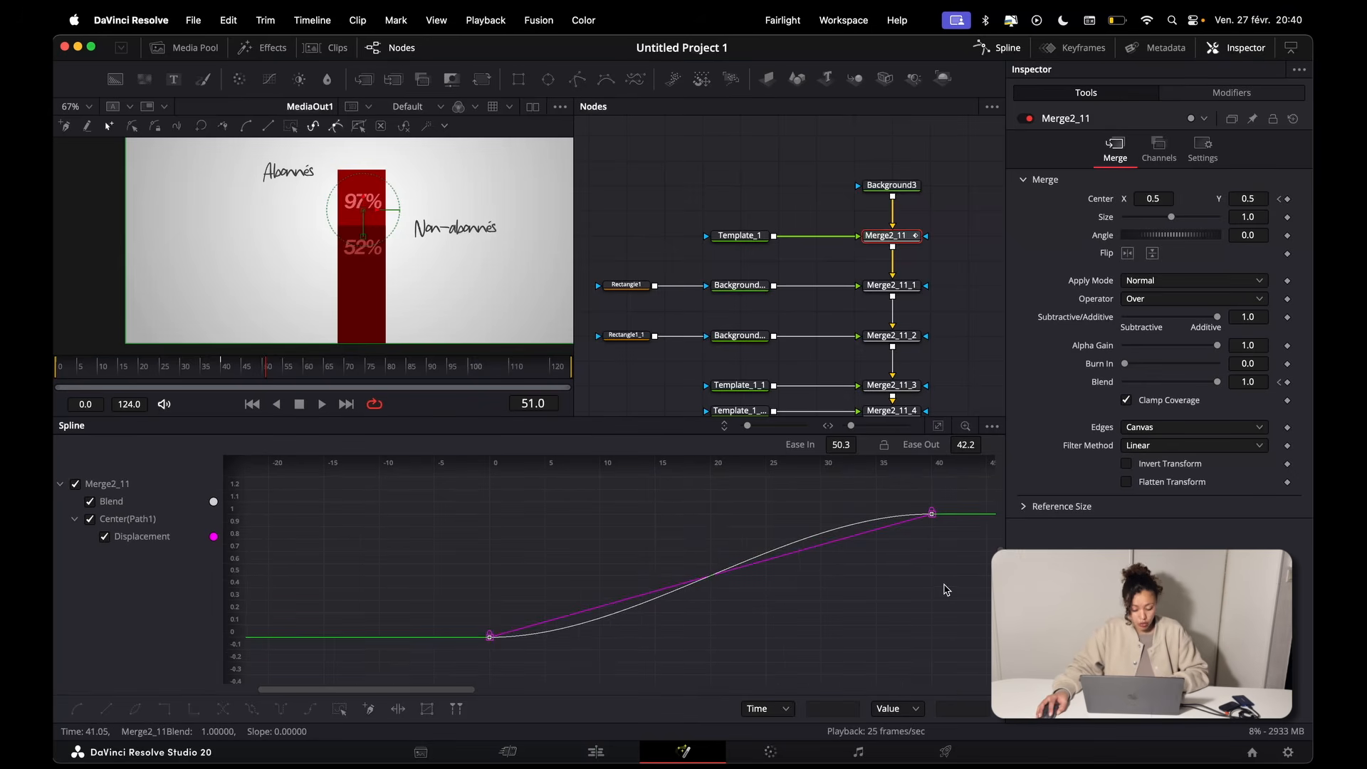
pyautogui.press('super+a')
pyautogui.click(942, 590)
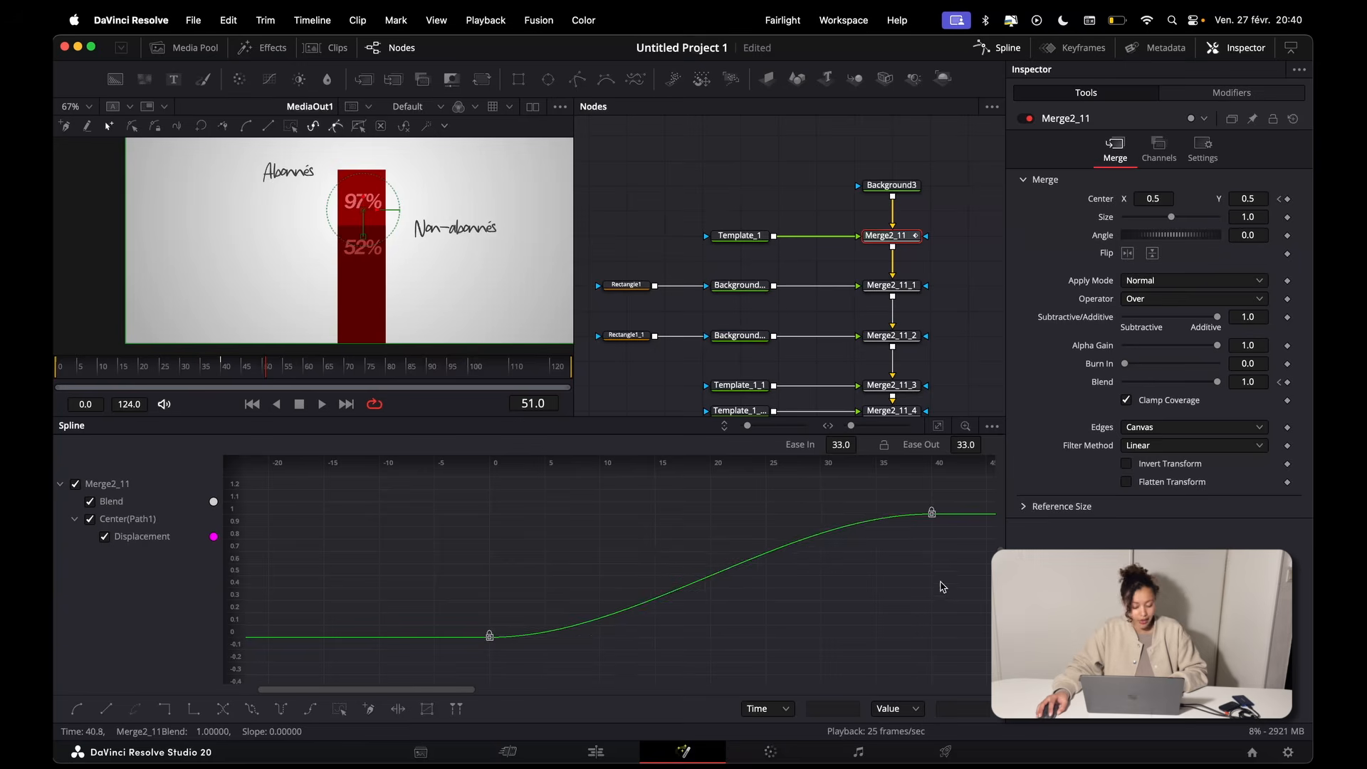
pyautogui.moveTo(834, 445); pyautogui.dragTo(847, 446)
pyautogui.moveTo(965, 446); pyautogui.dragTo(971, 445)
# Step: Play the title animation from frame 0 to check its eased fade and upward movement
pyautogui.click(56, 687)
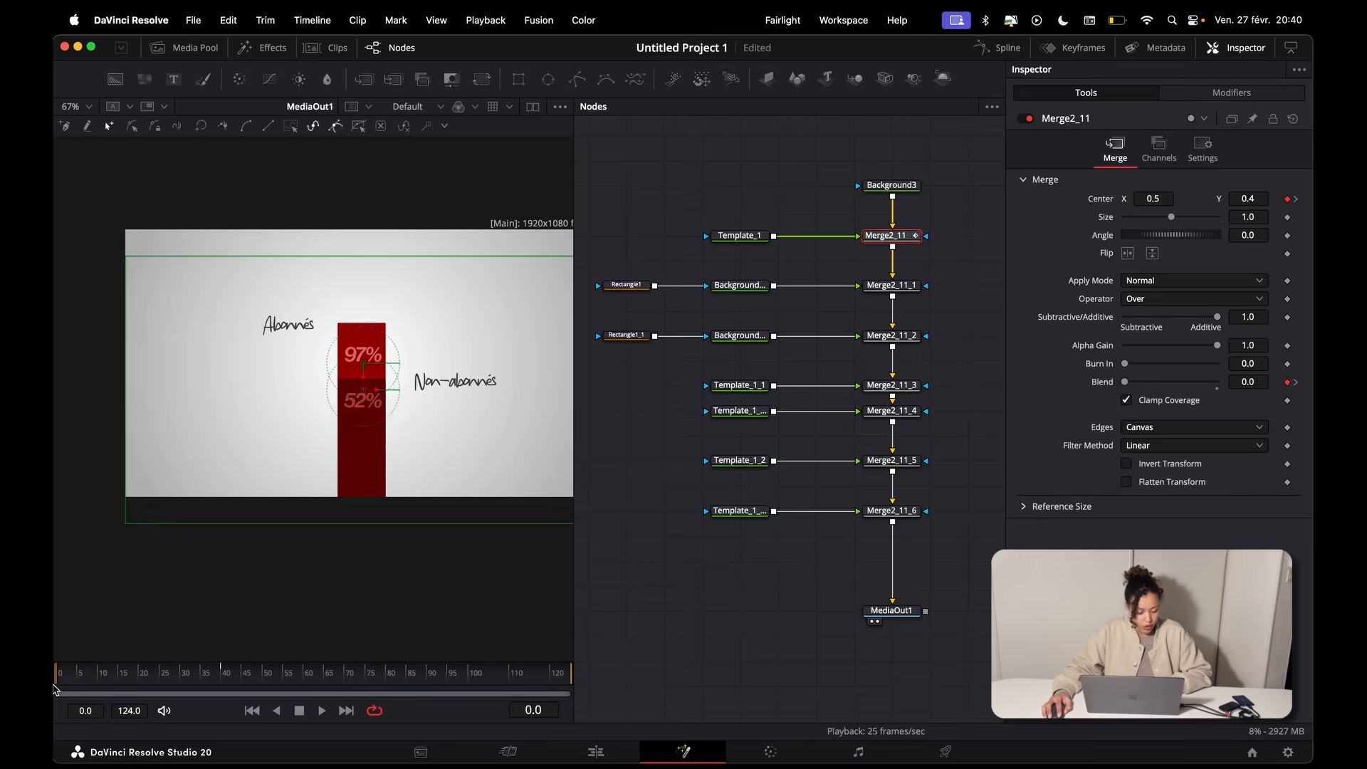
pyautogui.click(56, 686)
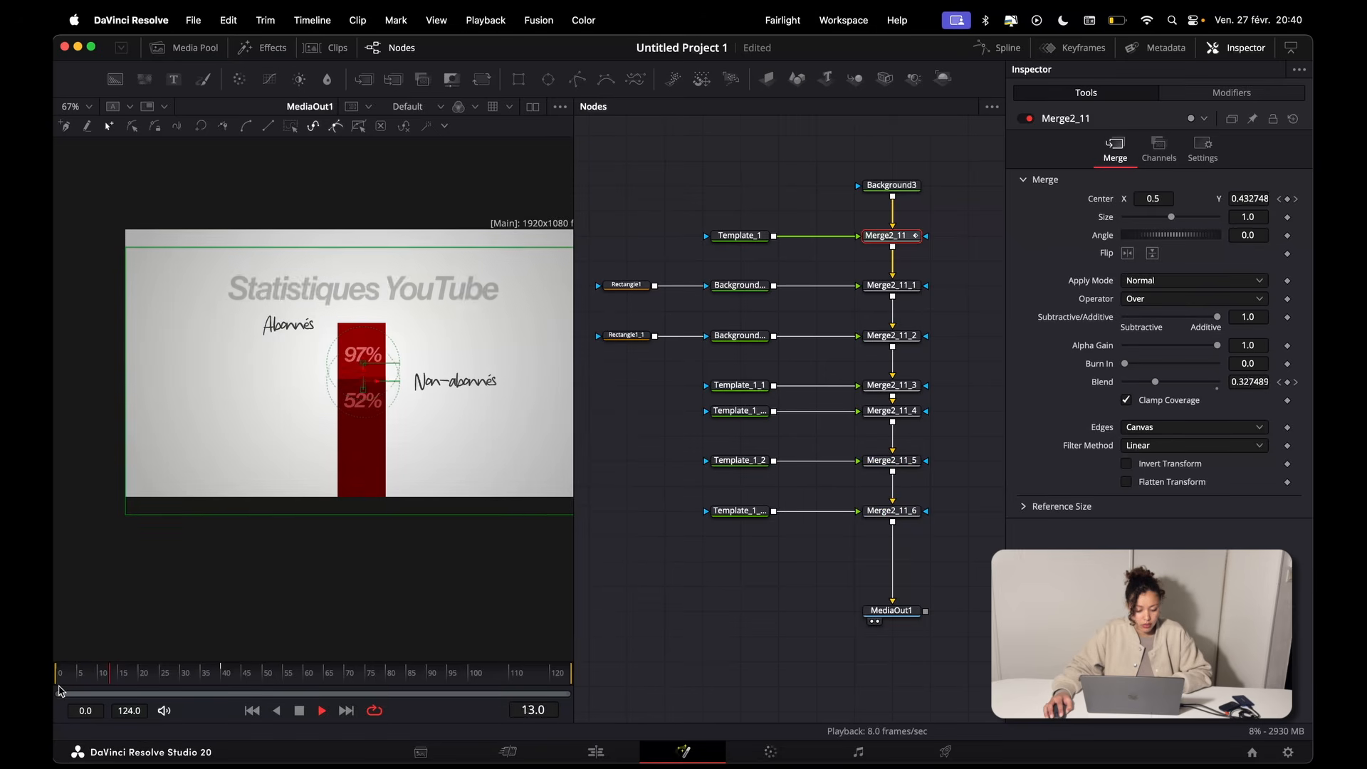
pyautogui.press('space')
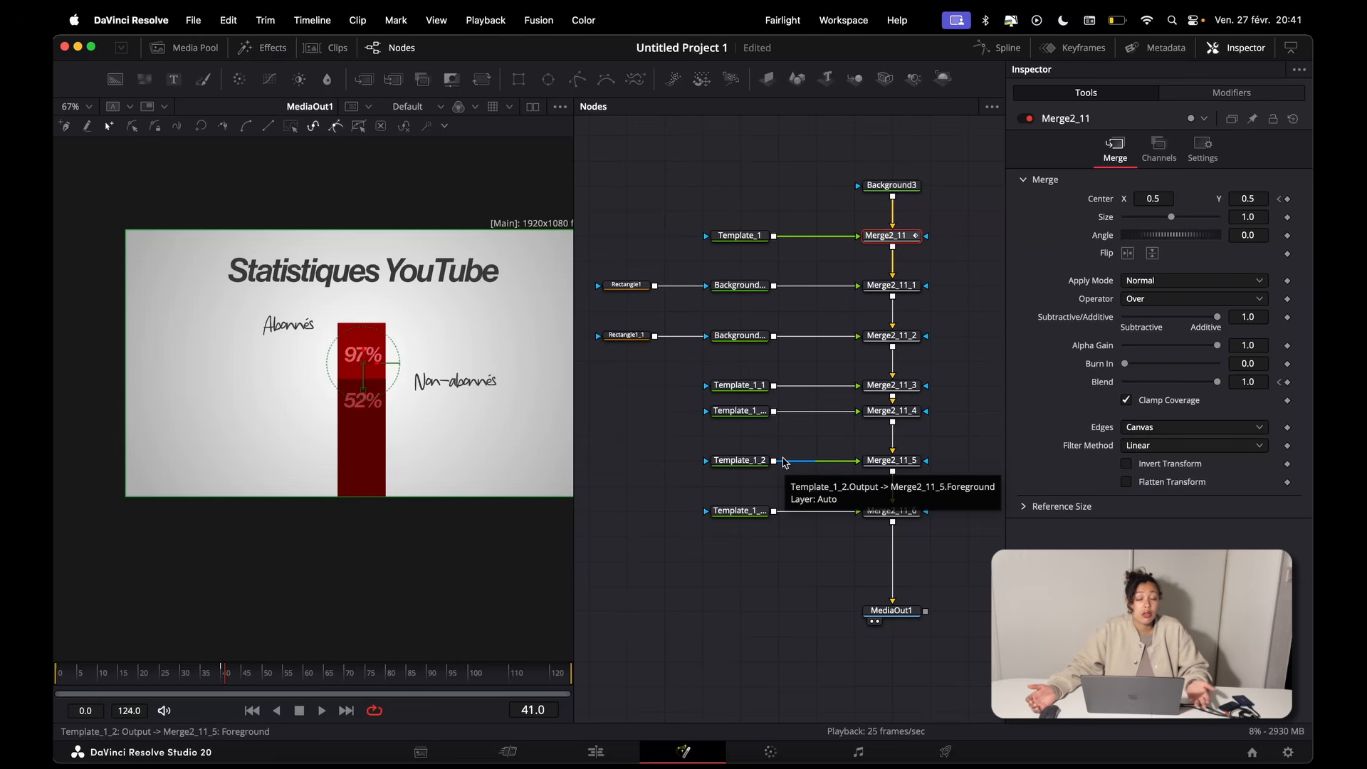
# Step: Copy Merge2_11 and paste its settings onto Merge2_11_3 and Merge2_11_4, which carry the "Abonnés" and "Non-abonnés" labels
pyautogui.rightClick(894, 238)
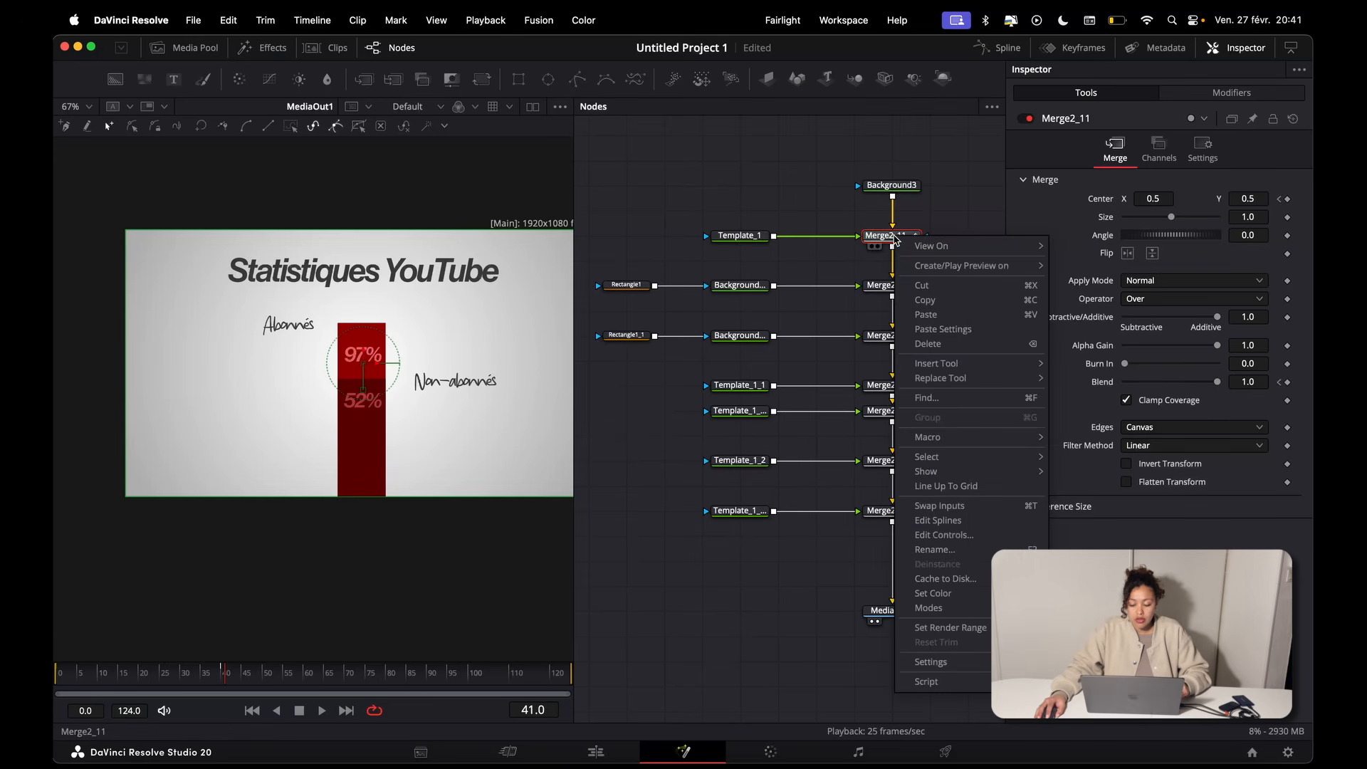
pyautogui.click(952, 307)
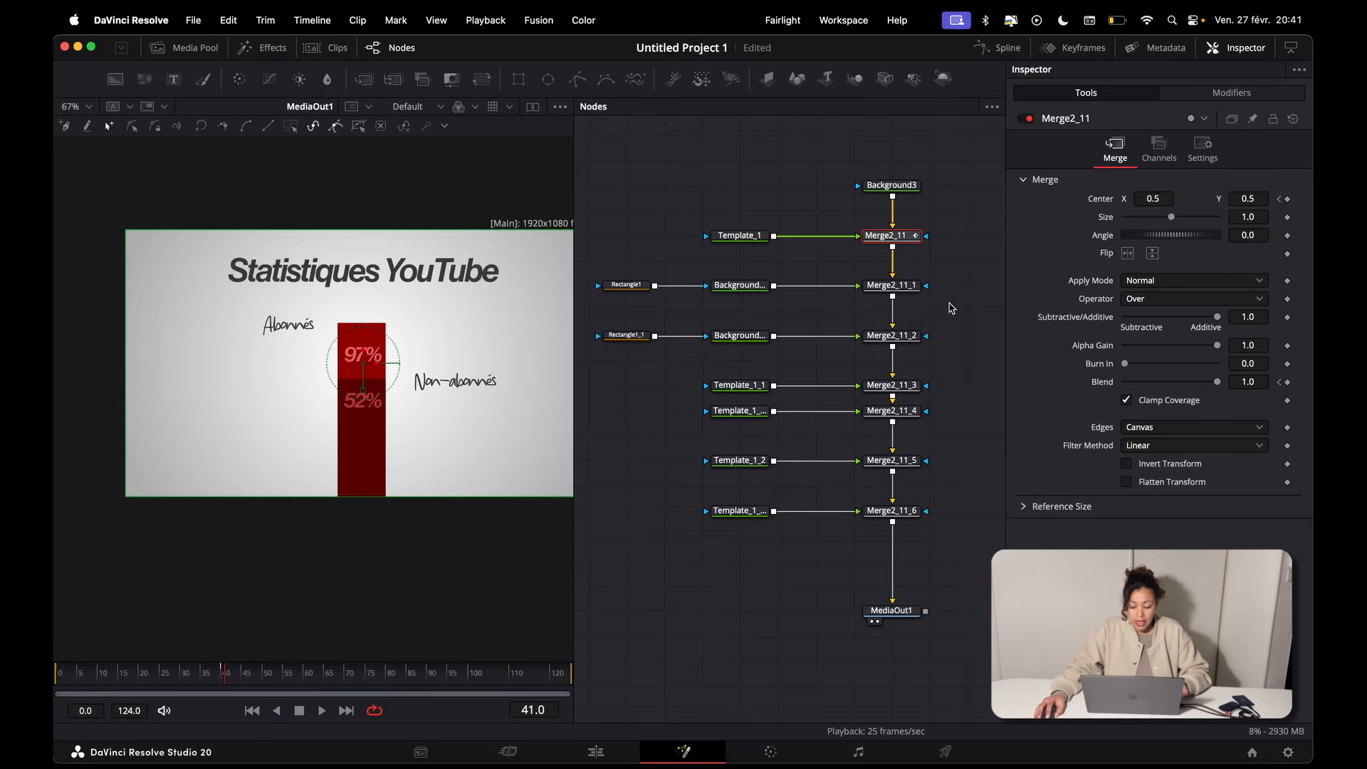
pyautogui.click(741, 385)
pyautogui.click(748, 411)
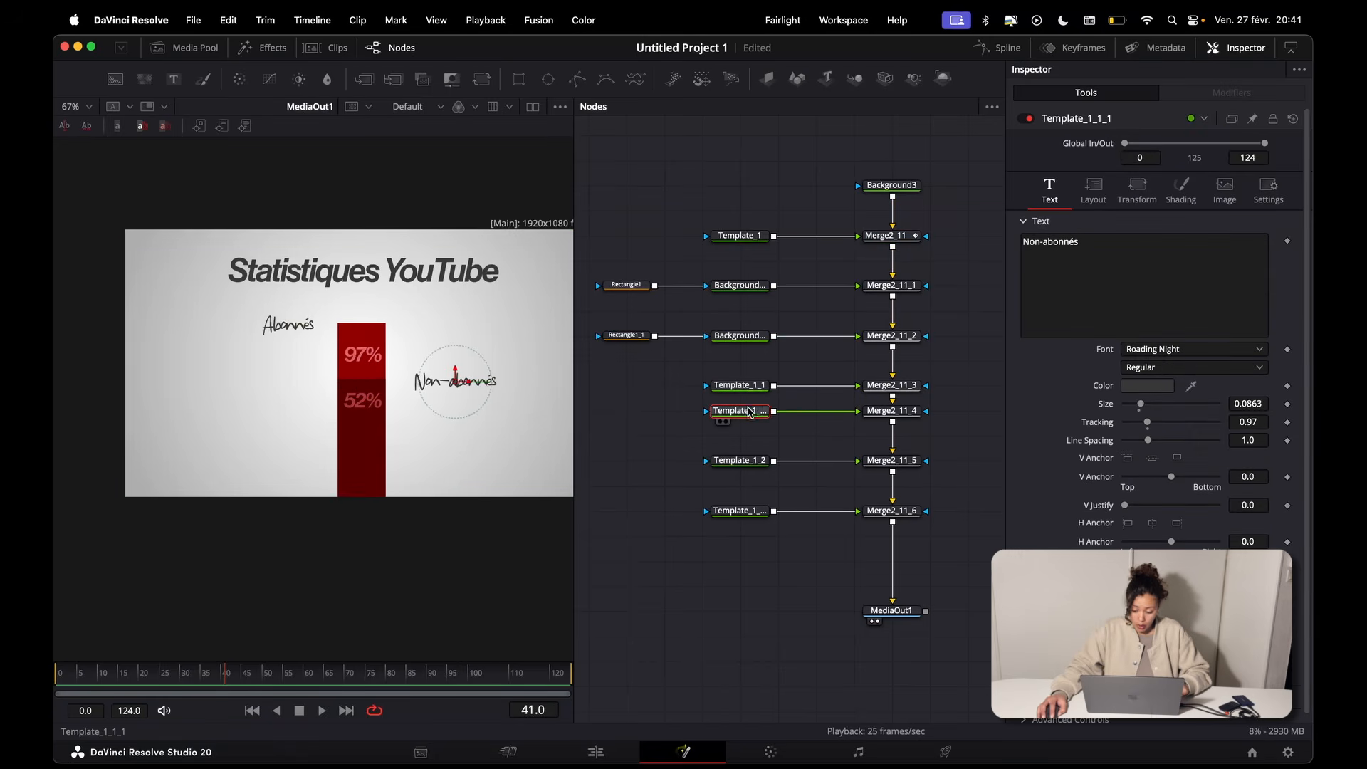
pyautogui.click(904, 384)
pyautogui.rightClick(897, 384)
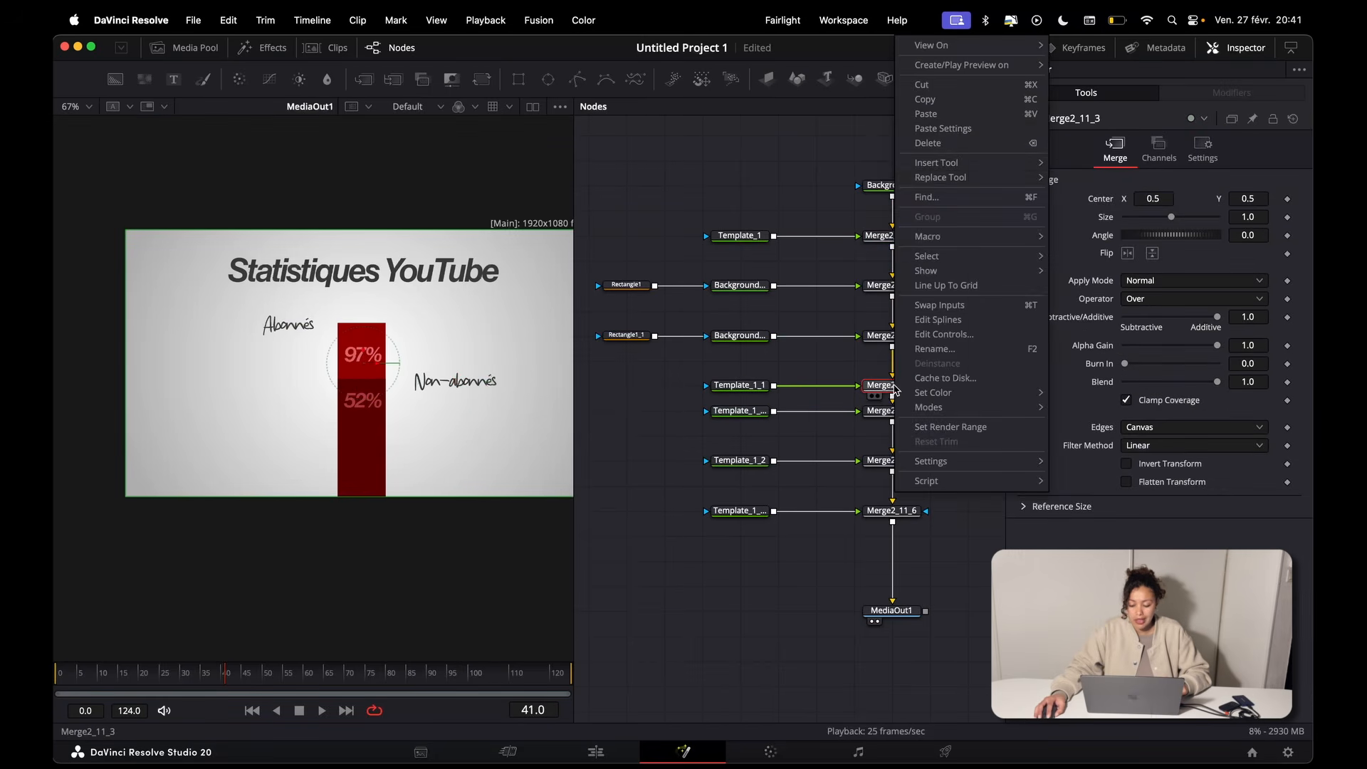
pyautogui.click(939, 130)
pyautogui.rightClick(906, 411)
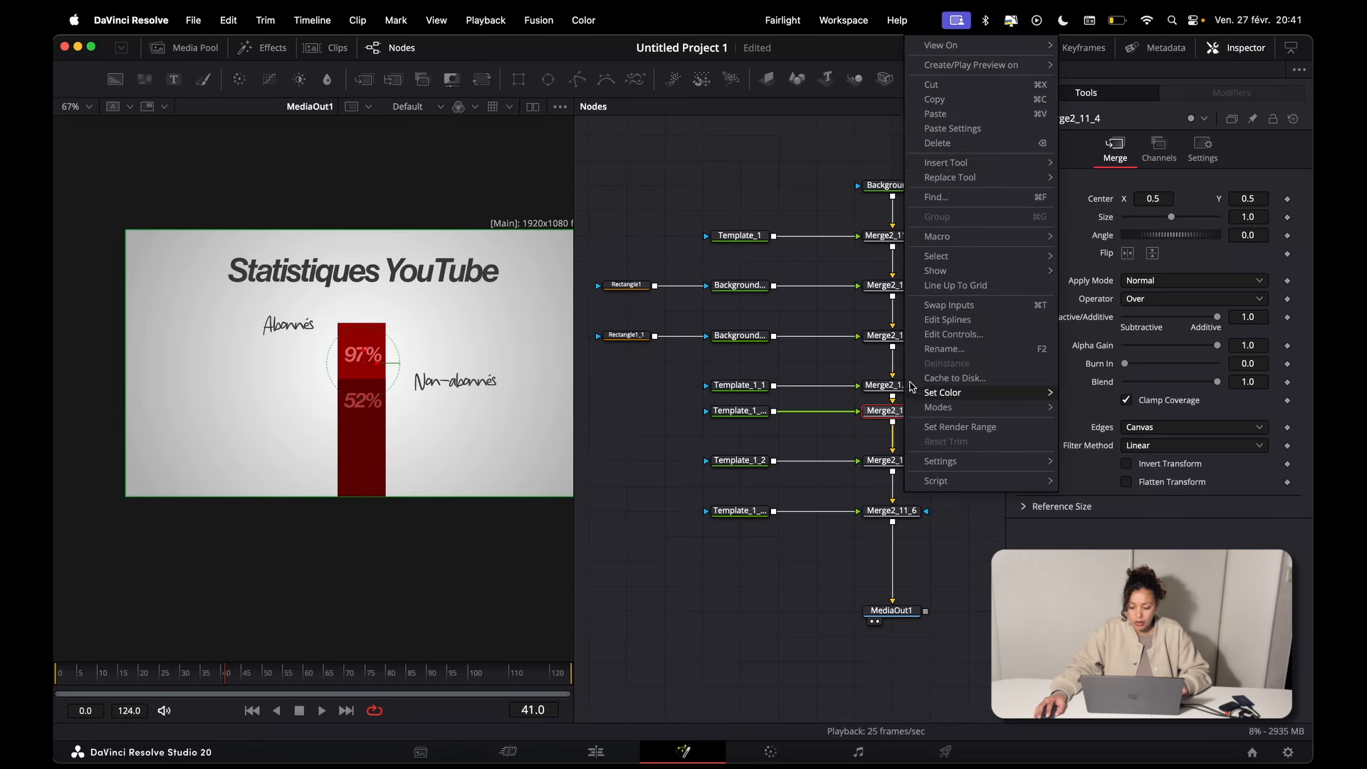
pyautogui.click(980, 130)
# Step: Play the composition from the start to check the animated title and labels together
pyautogui.click(65, 675)
pyautogui.press('space')
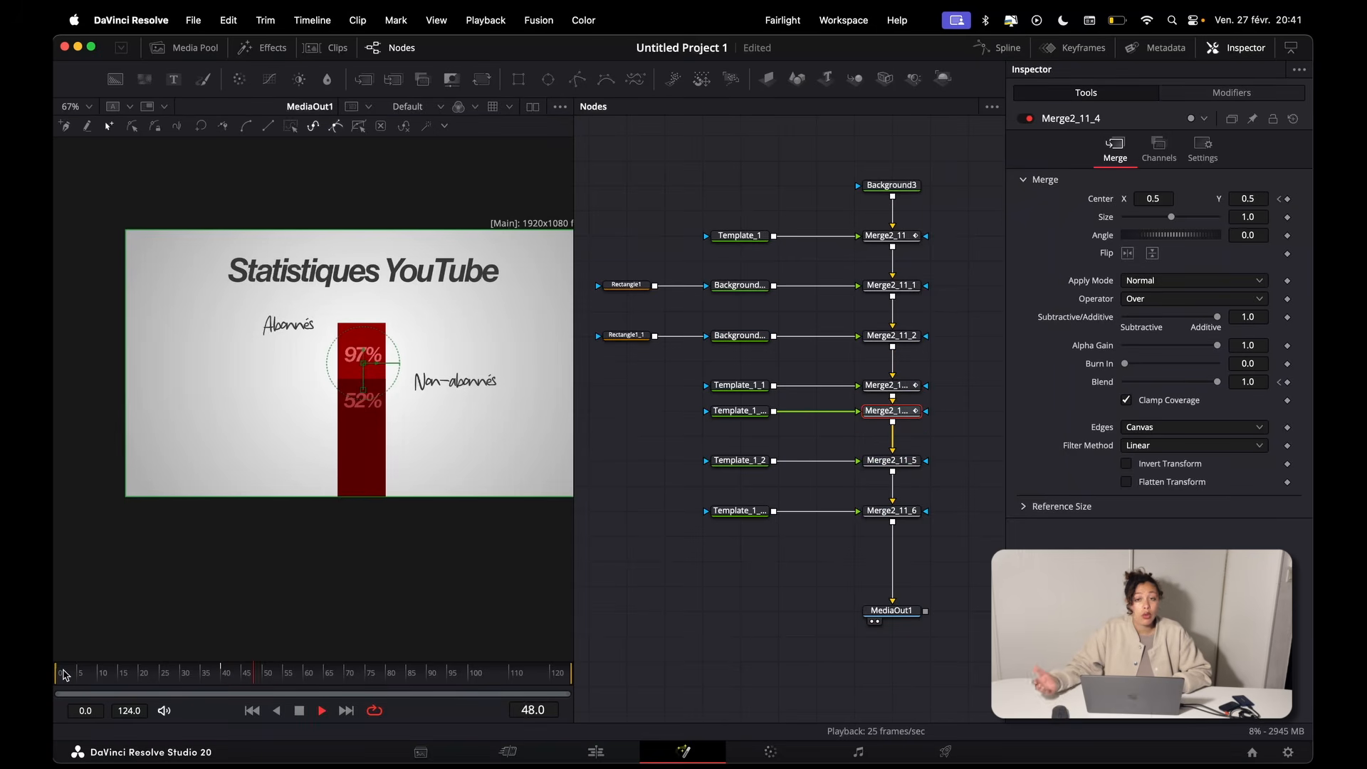
pyautogui.press('space')
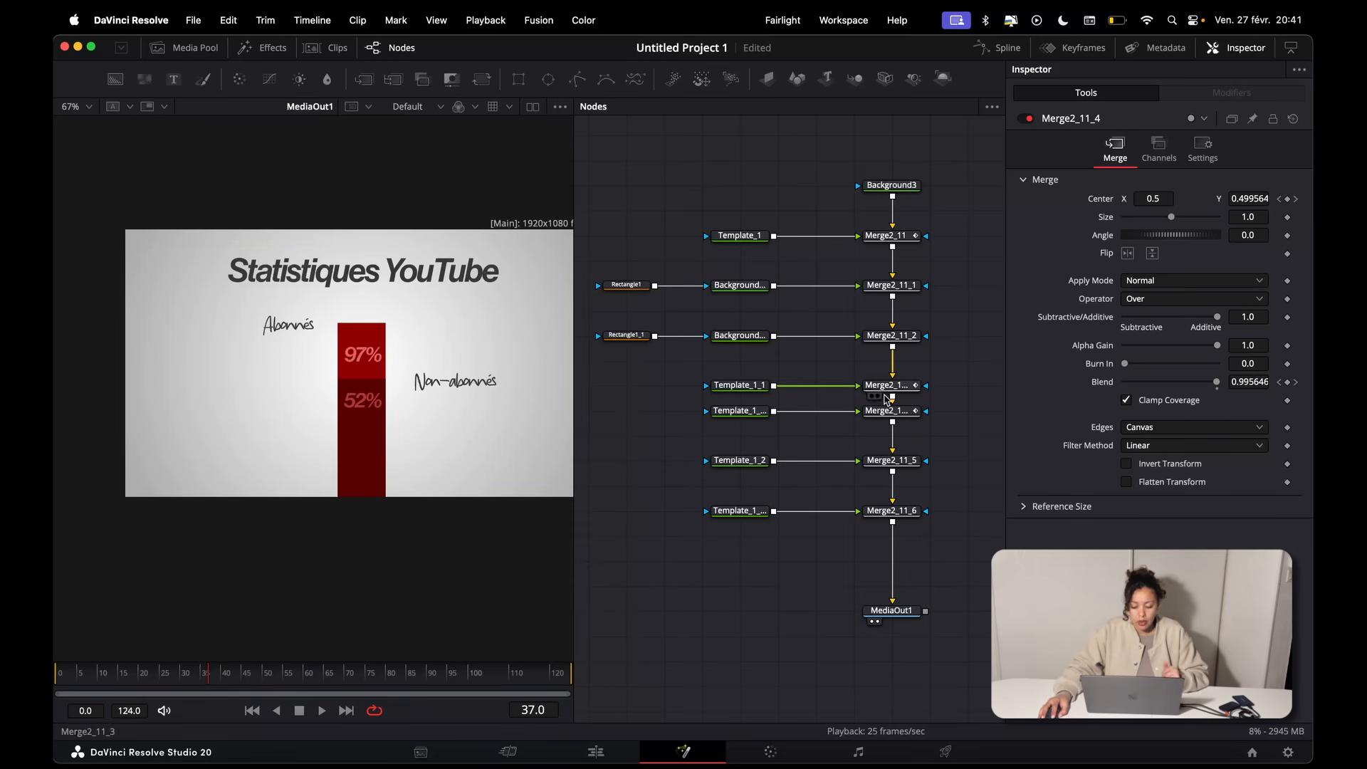
# Step: Shift all Merge2_11_3 keyframes in the Spline editor so they start at frame 15, and return the playhead to frame 0
pyautogui.click(895, 389)
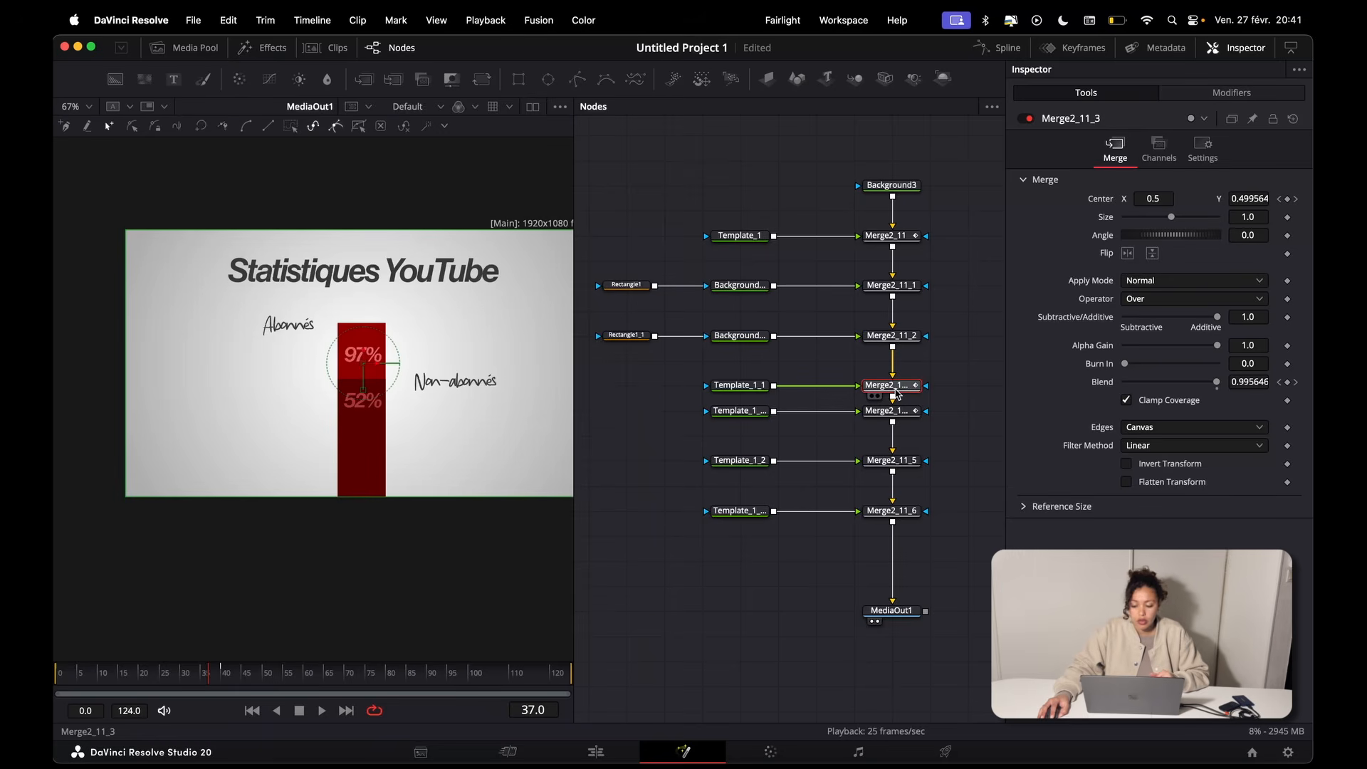
pyautogui.click(999, 48)
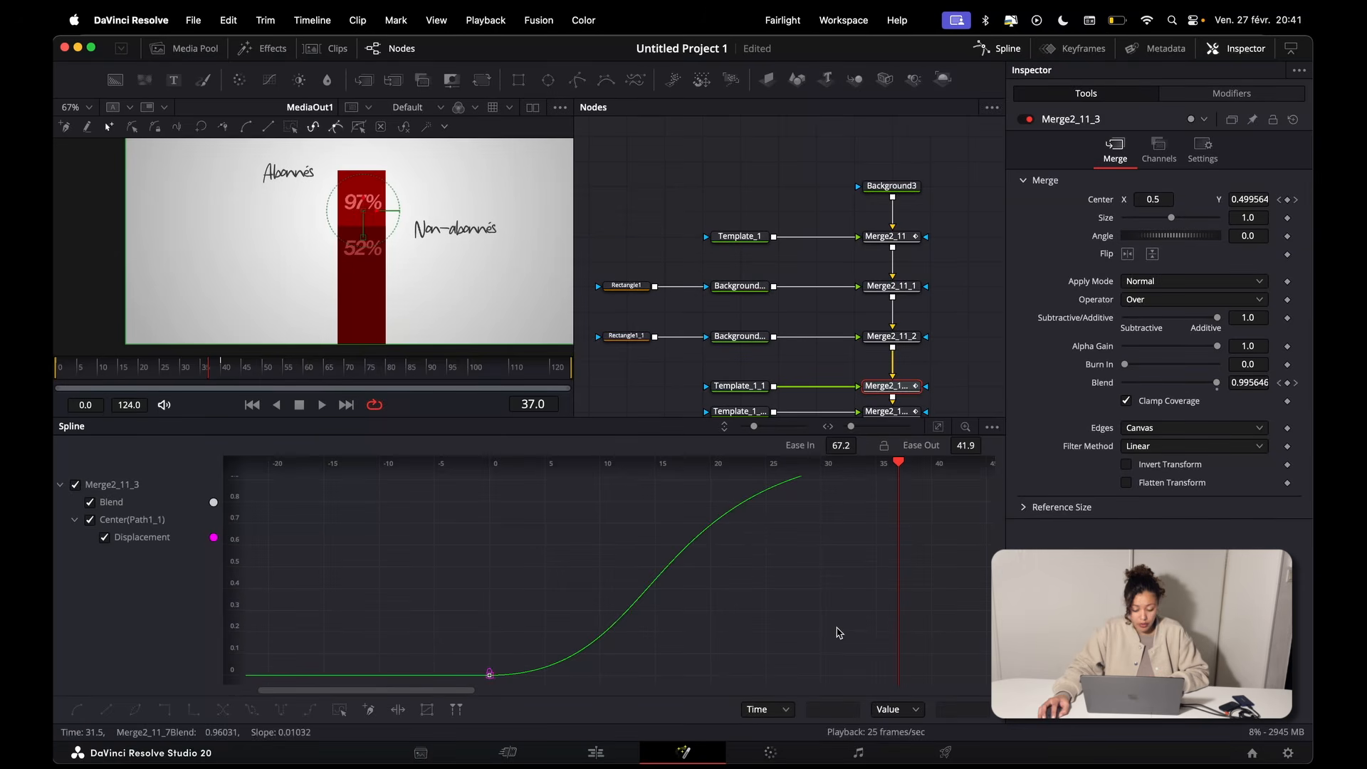
pyautogui.press('super+a')
pyautogui.moveTo(823, 617); pyautogui.dragTo(835, 558)
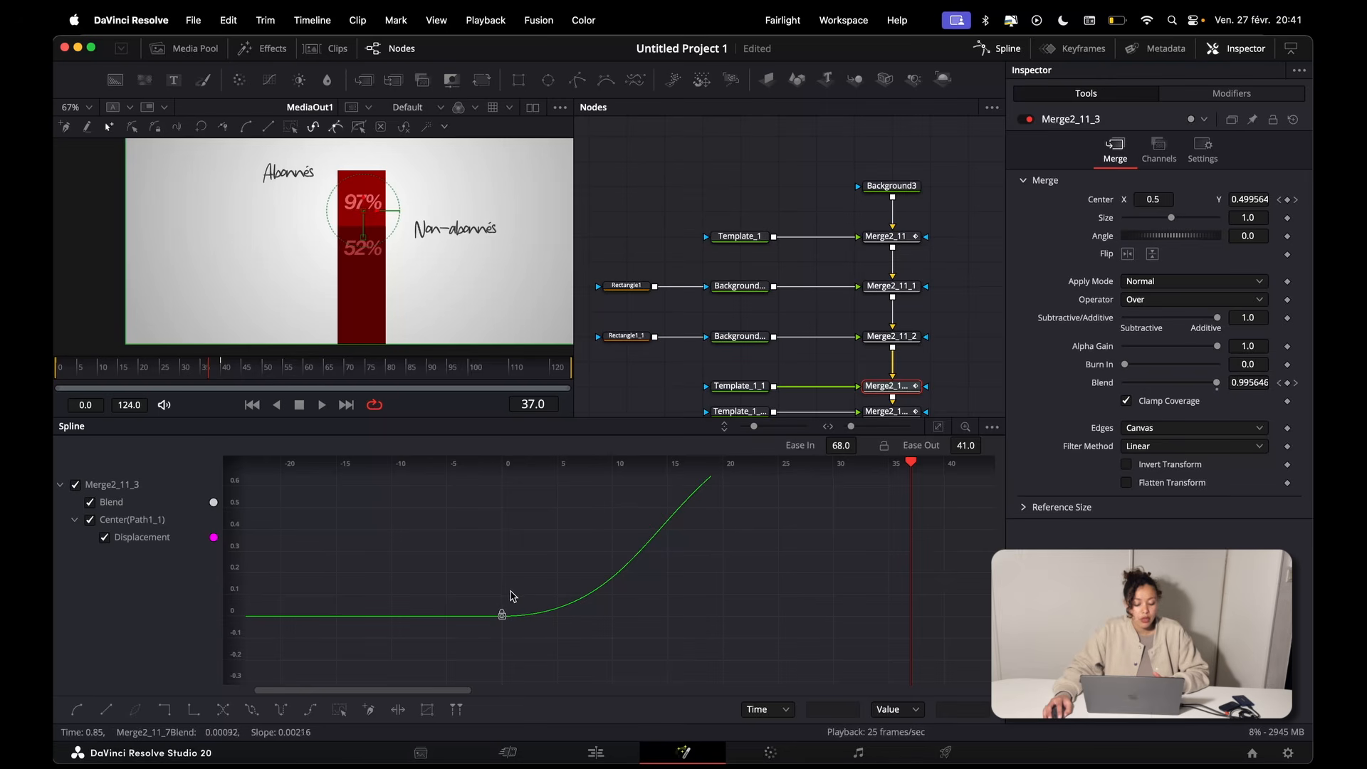
pyautogui.moveTo(502, 615); pyautogui.dragTo(663, 620)
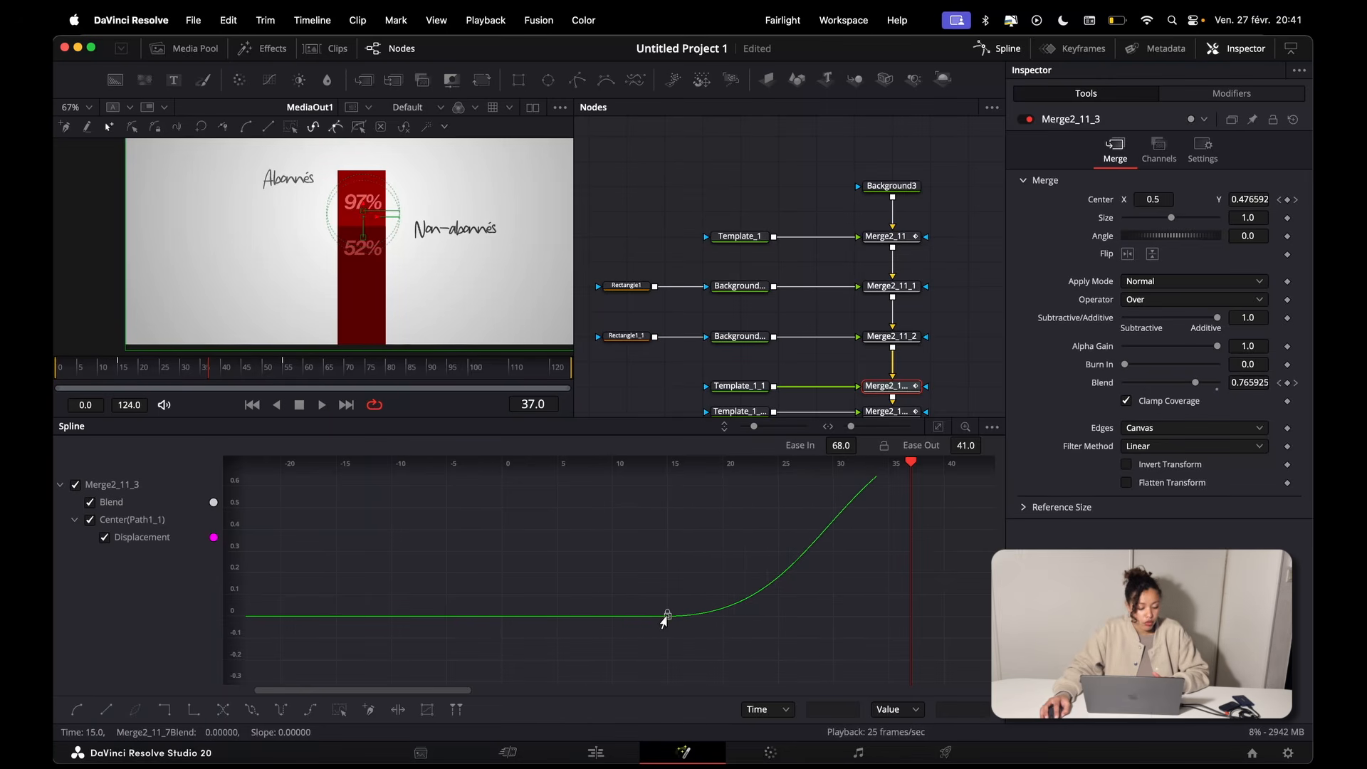
pyautogui.moveTo(114, 371); pyautogui.dragTo(56, 367)
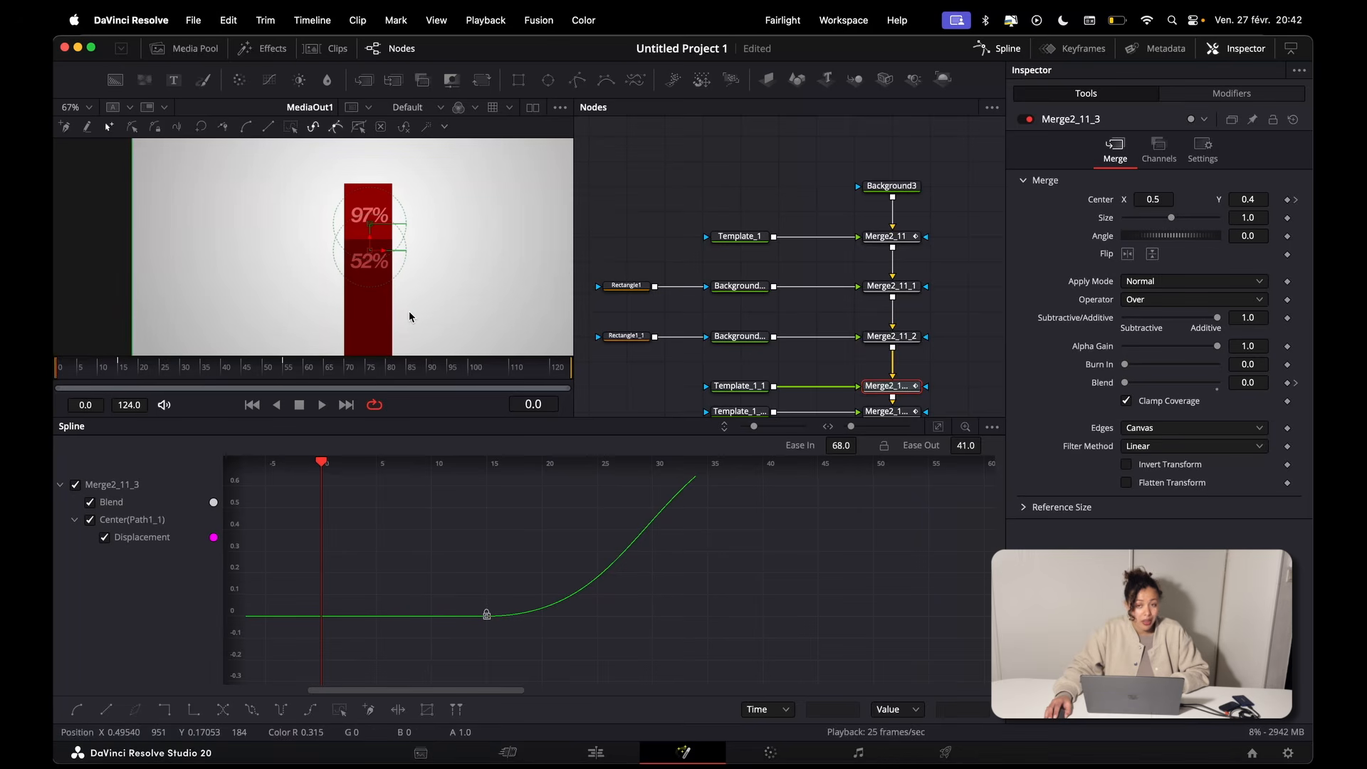
# Step: Play the composition to check the staggered timing of the title and labels, closing the Spline editor for a larger view
pyautogui.press('space')
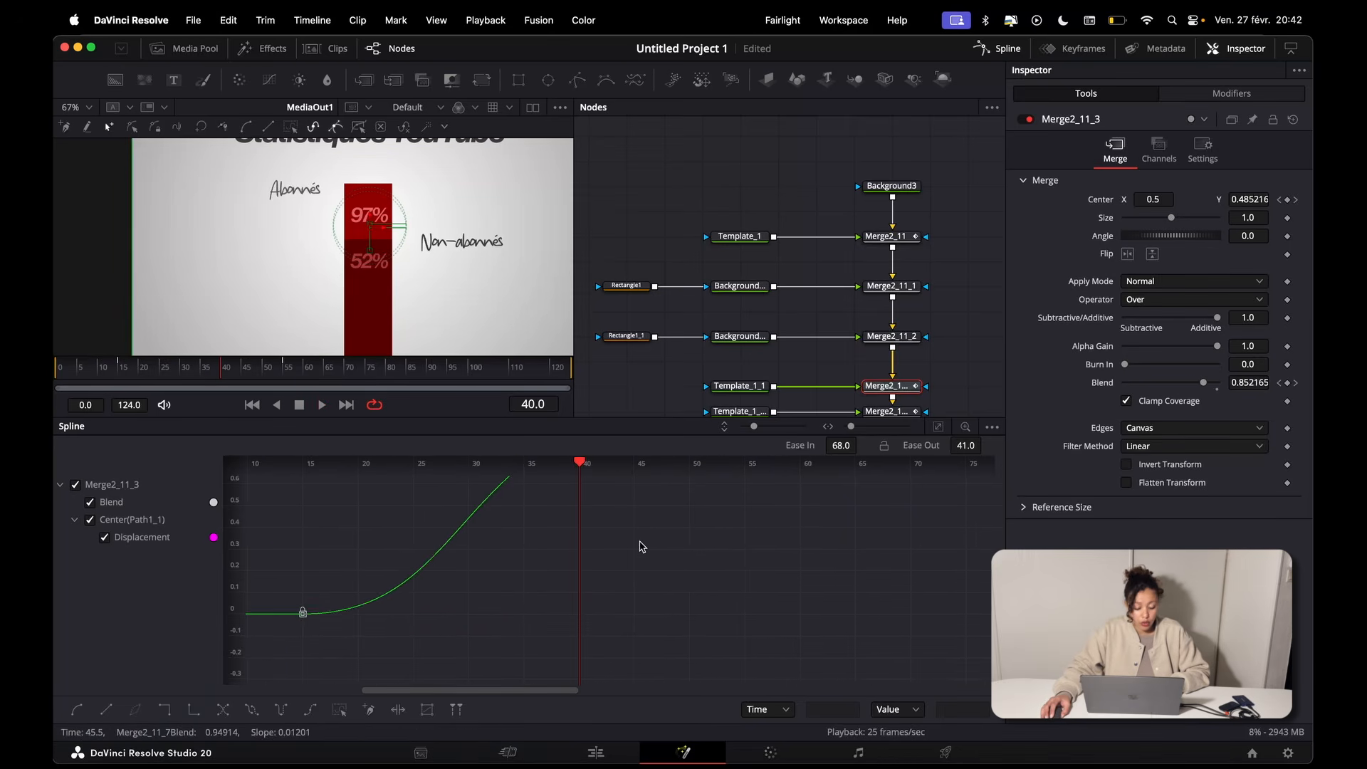
pyautogui.press('F8')
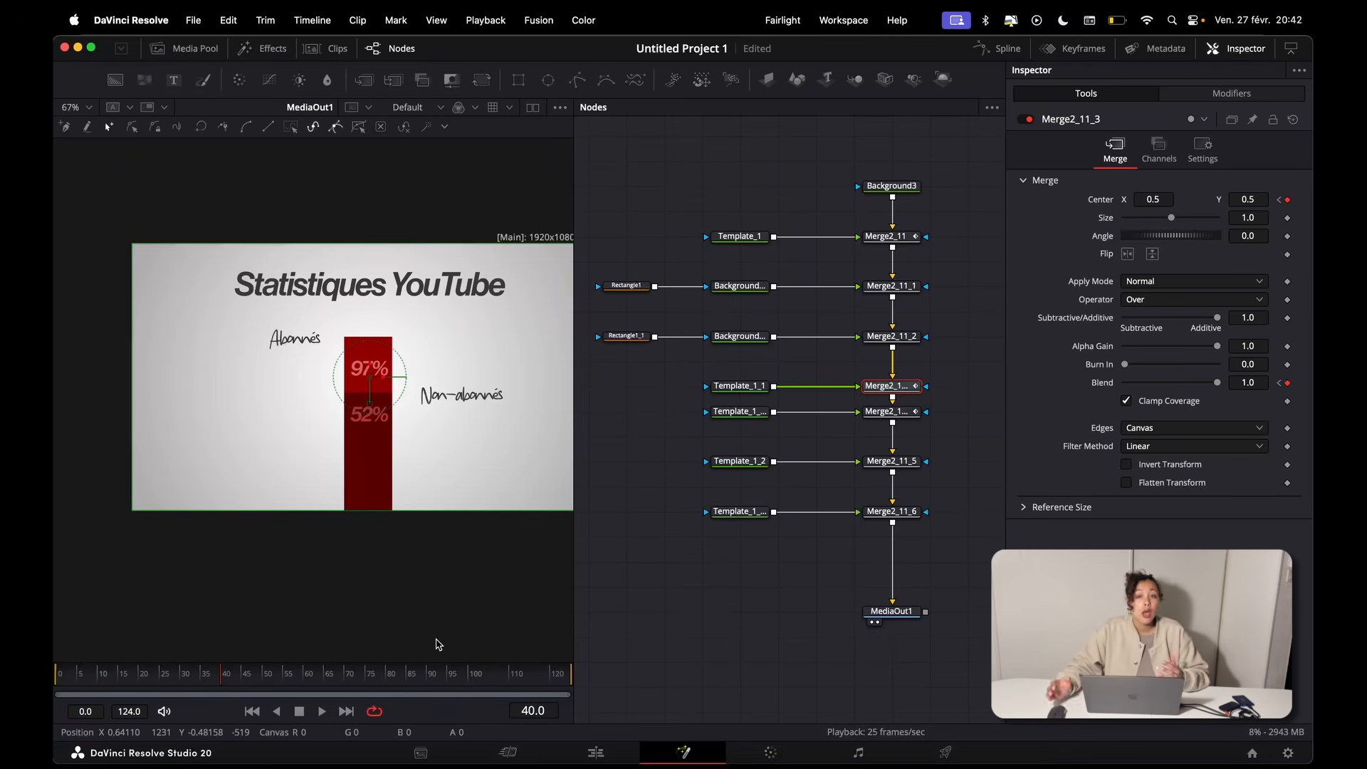
pyautogui.click(676, 605)
pyautogui.press('space')
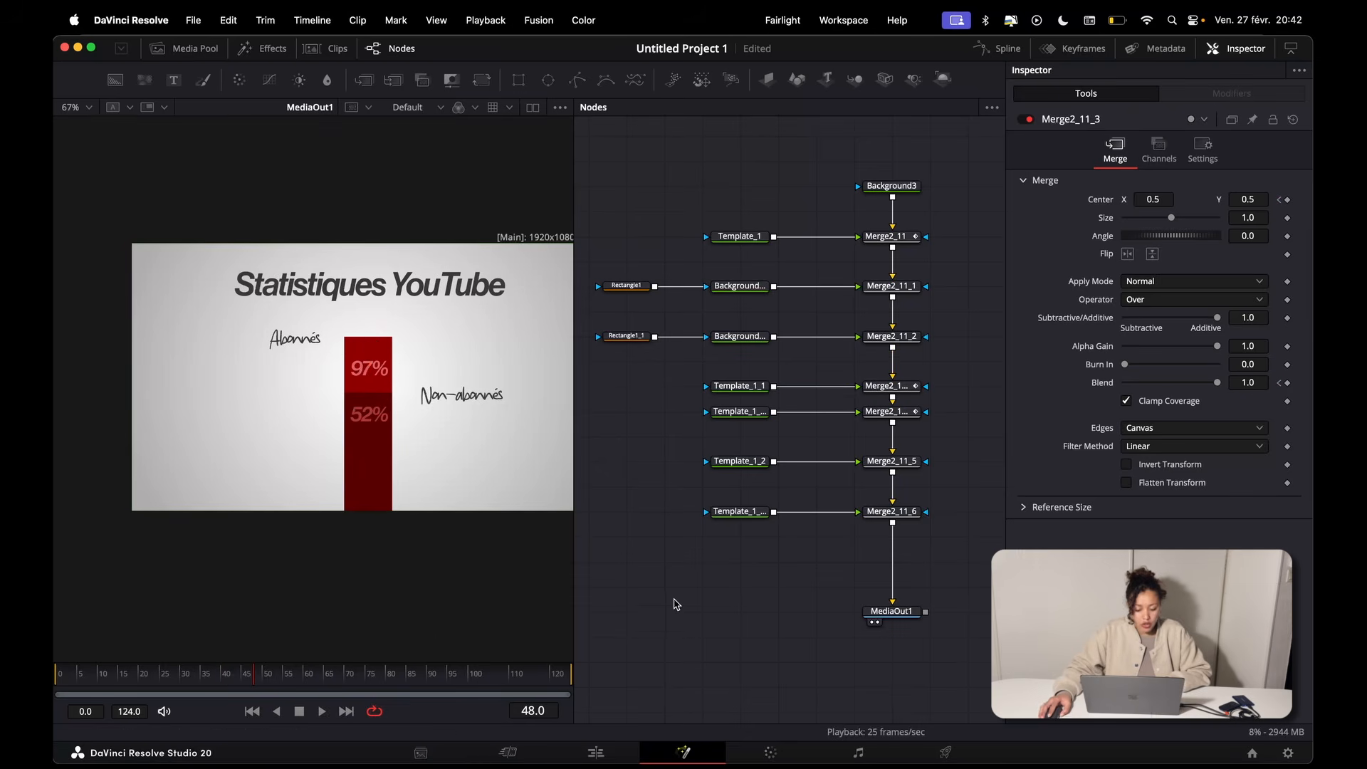
# Step: Add Level and Center keyframes to Rectangle1 at frame 0 and frame 40
pyautogui.click(636, 289)
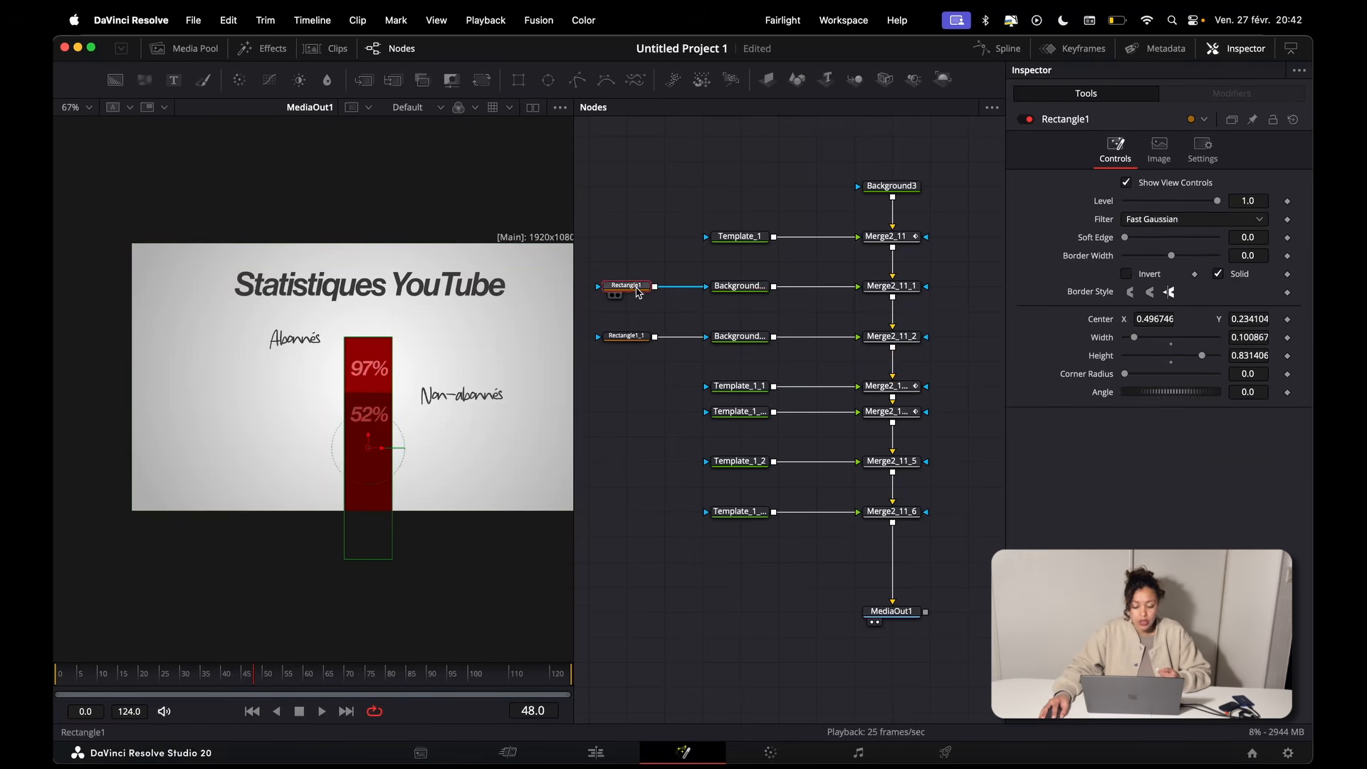
pyautogui.click(54, 674)
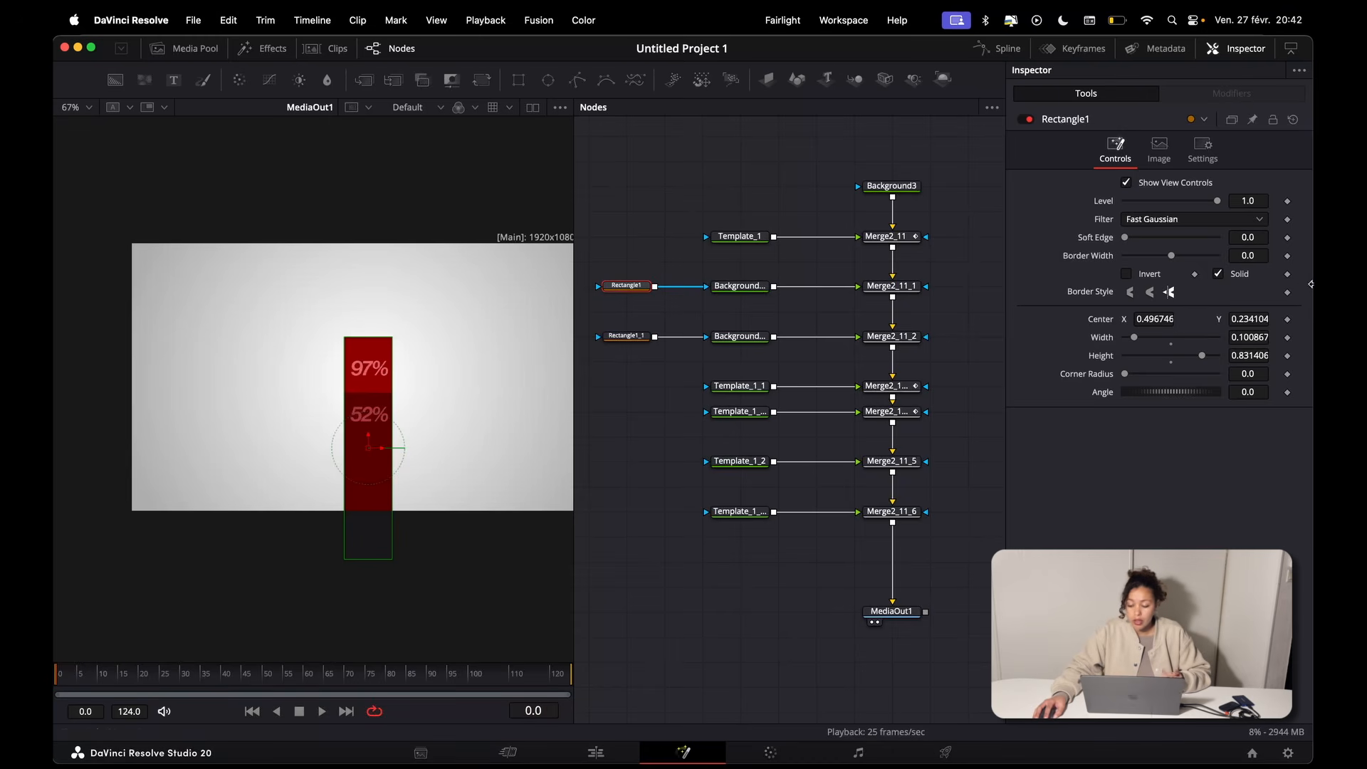
pyautogui.click(1287, 319)
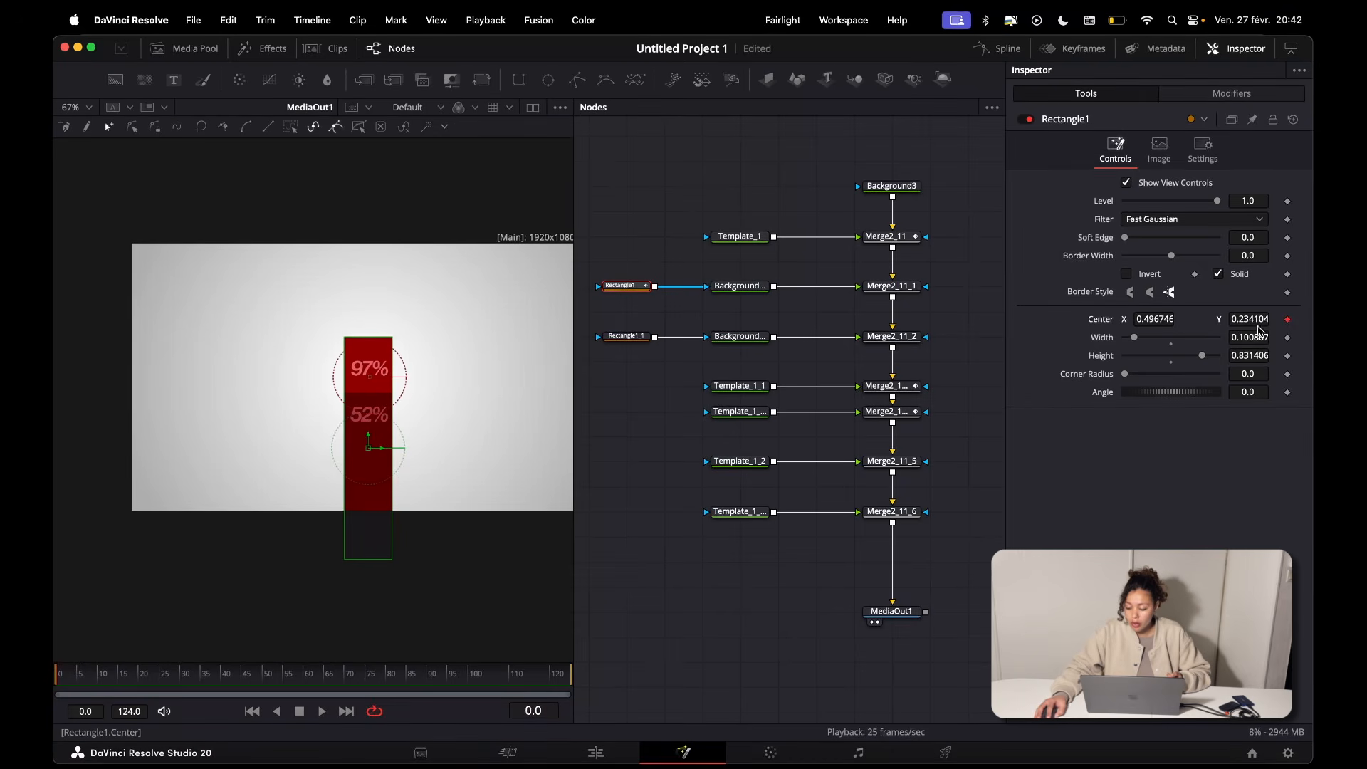
pyautogui.click(1287, 202)
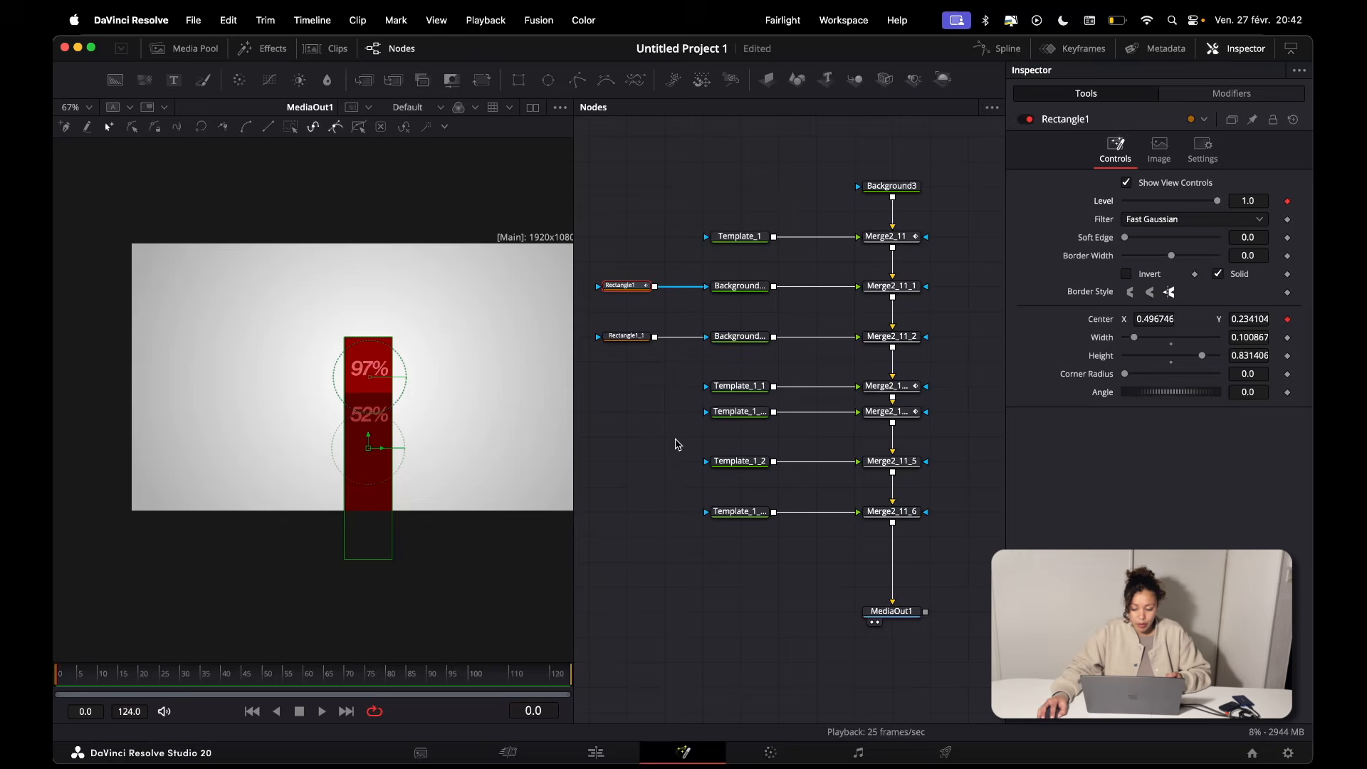
pyautogui.click(220, 677)
pyautogui.click(1287, 202)
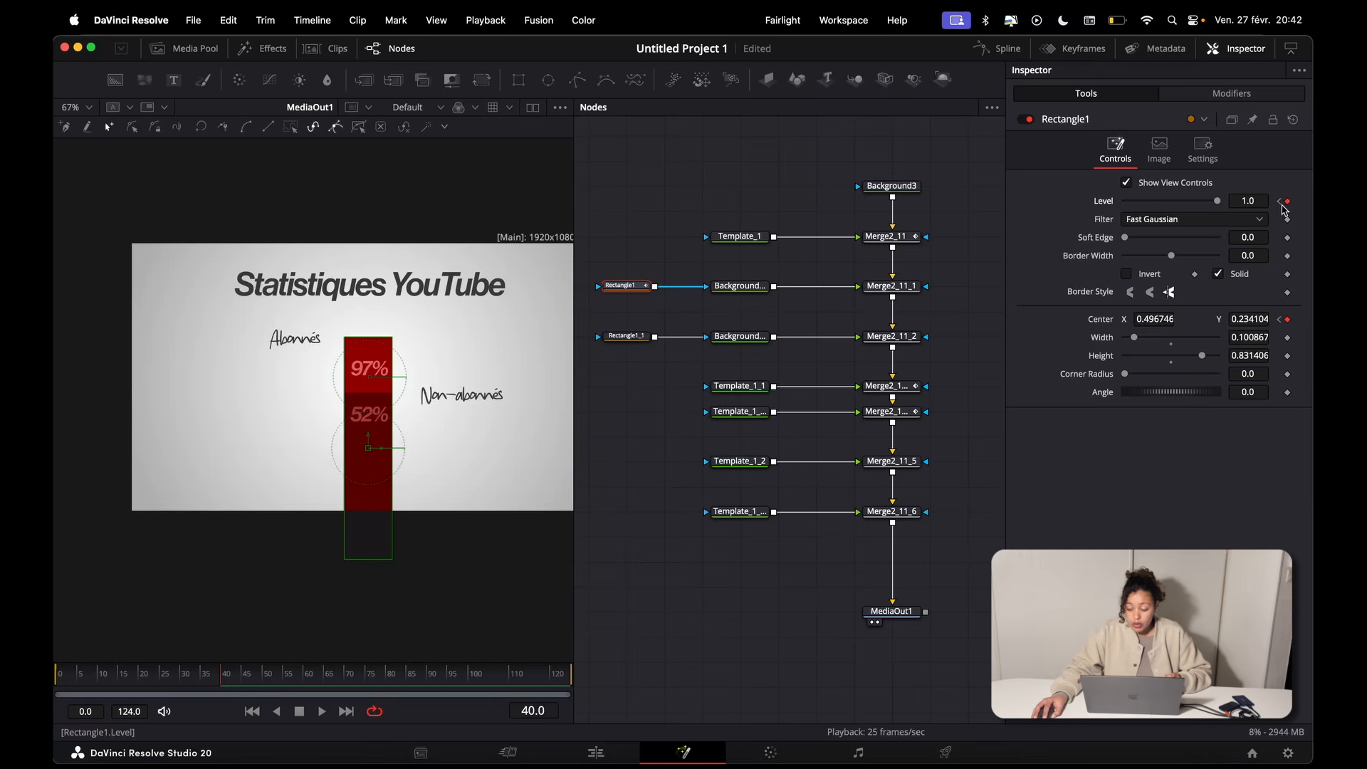
# Step: At Rectangle1's frame 0 keyframes, lower Center Y to about -0.43 and Level to 0, and play the bar's rise
pyautogui.press('Home')
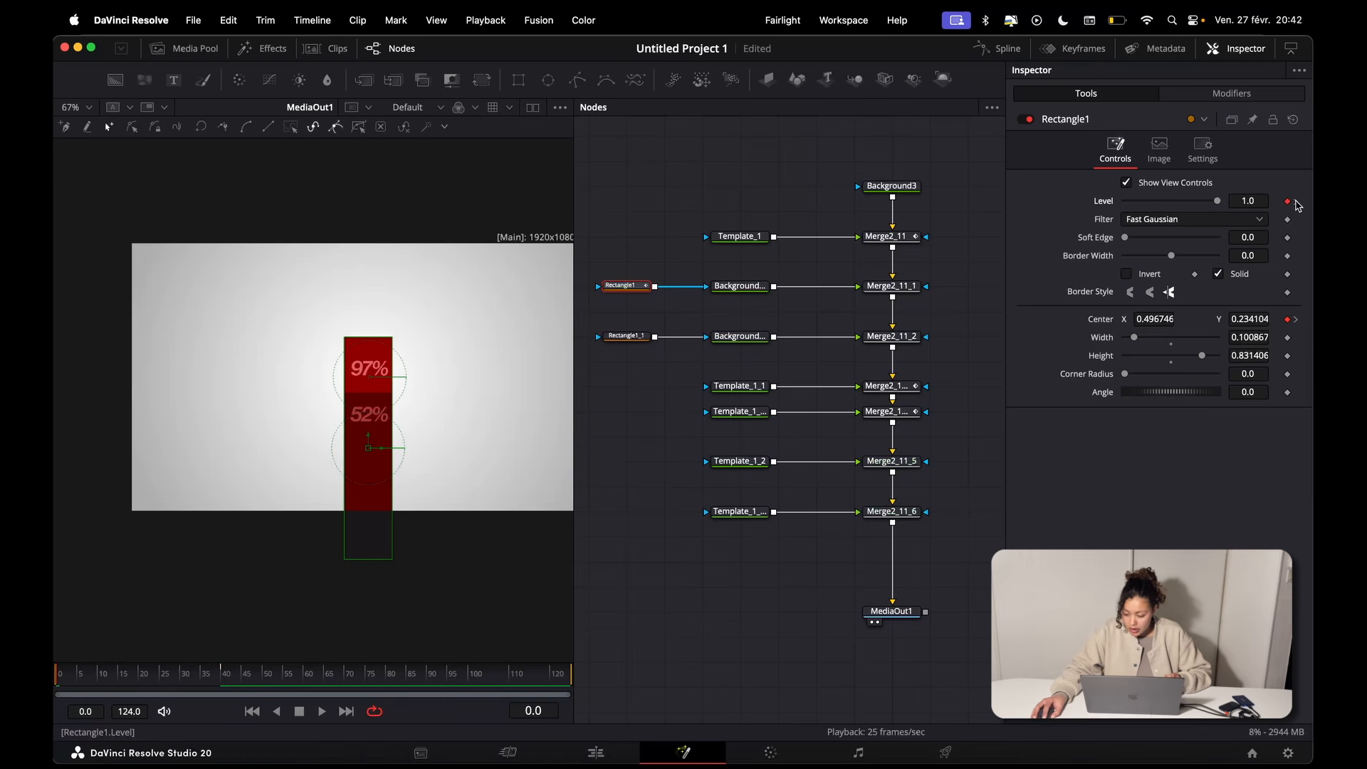
pyautogui.click(1296, 202)
pyautogui.press('Home')
pyautogui.click(1295, 202)
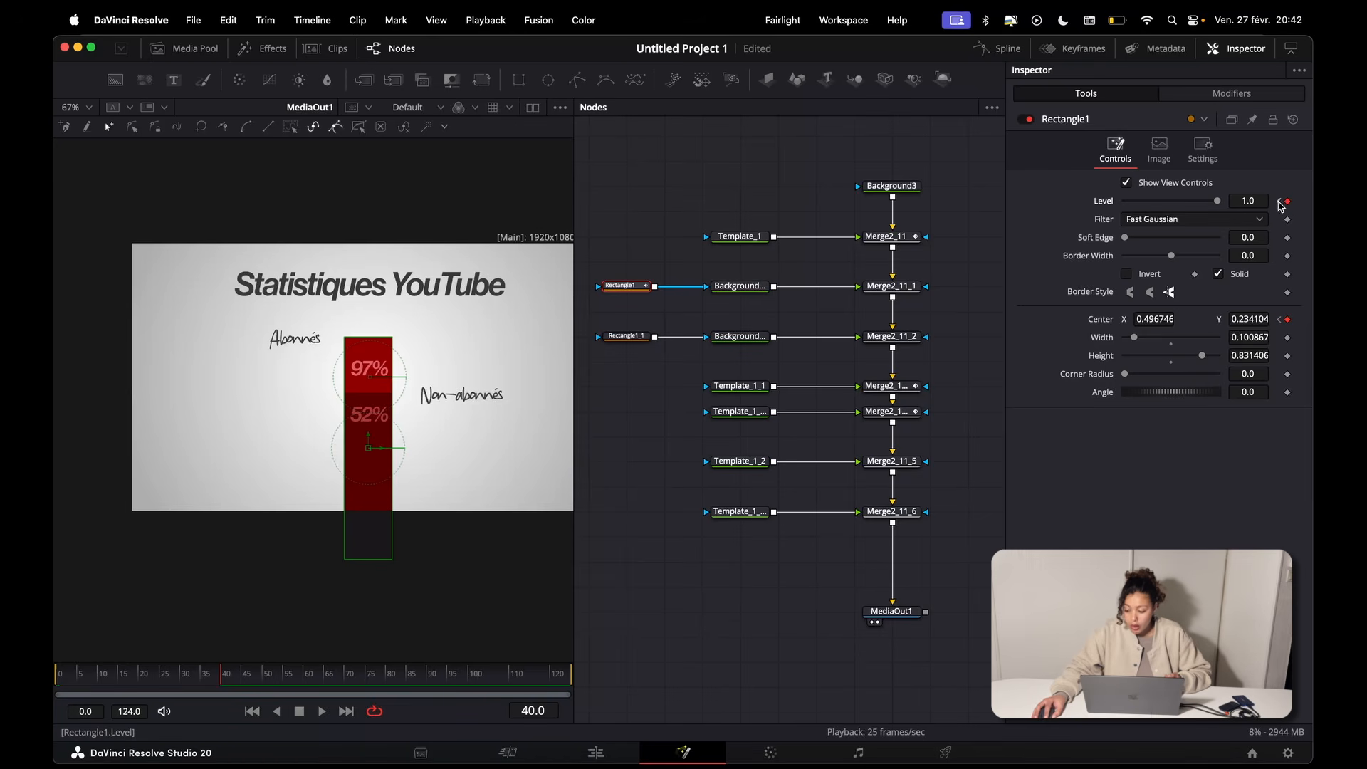
pyautogui.click(1281, 203)
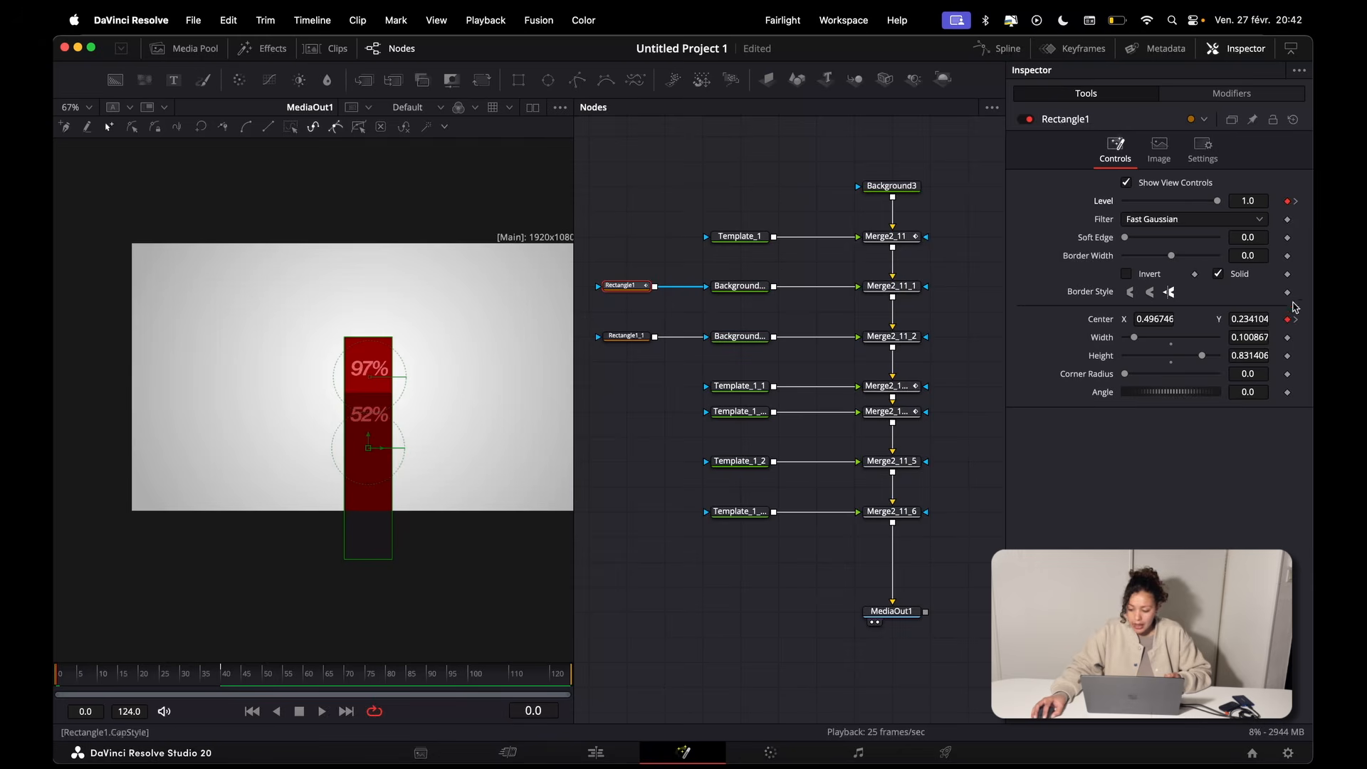
pyautogui.moveTo(1248, 319); pyautogui.dragTo(775, 319)
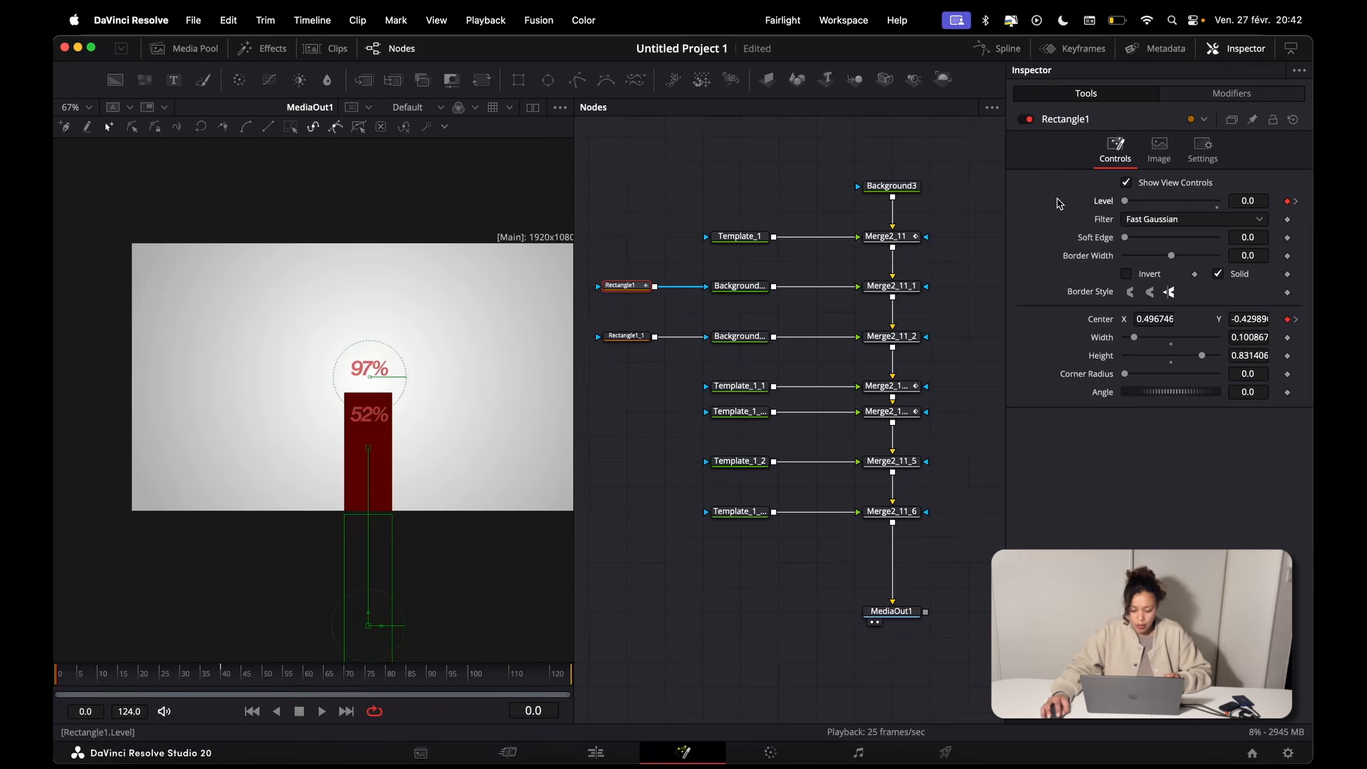
pyautogui.press('space')
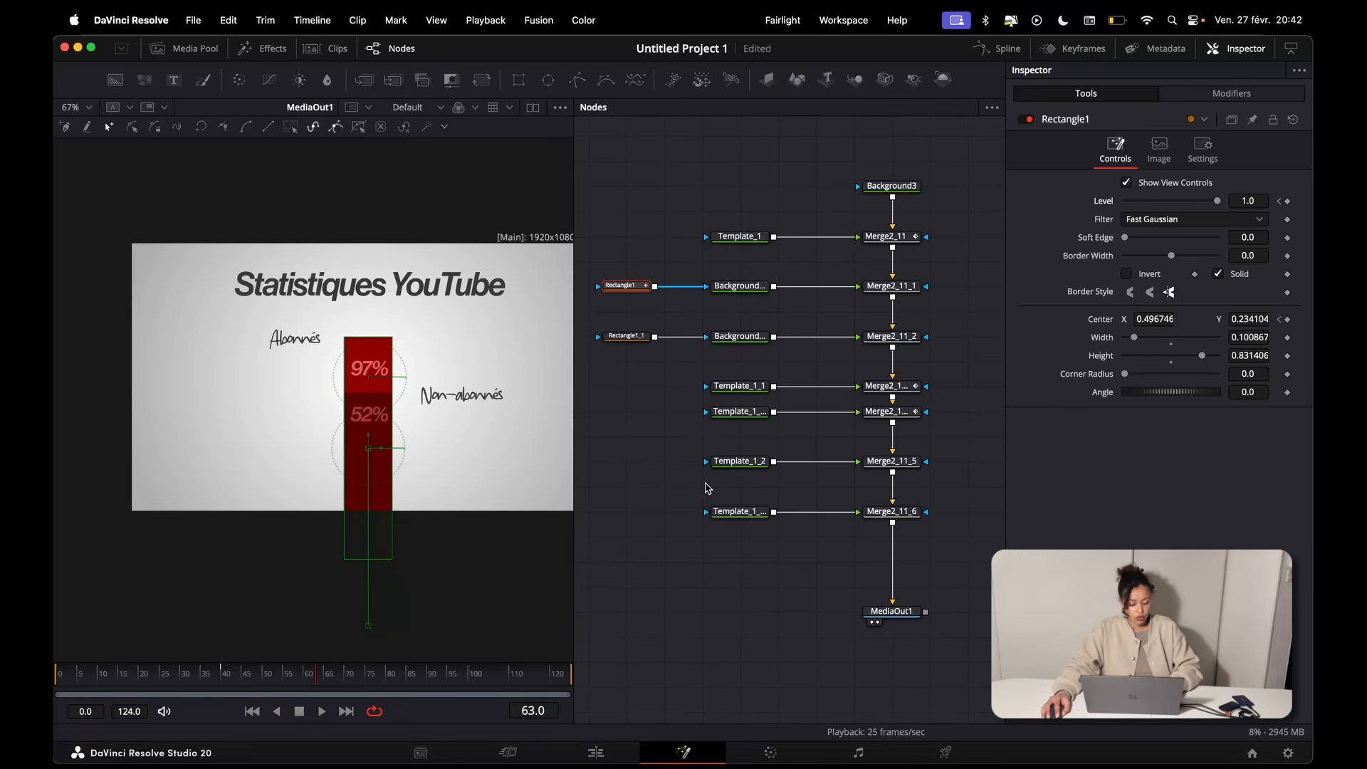
# Step: Smooth all Rectangle1 keyframes in the Spline editor with Ease In 47.1 and Ease Out 43.0, and play the result
pyautogui.press('F8')
pyautogui.press('super+a')
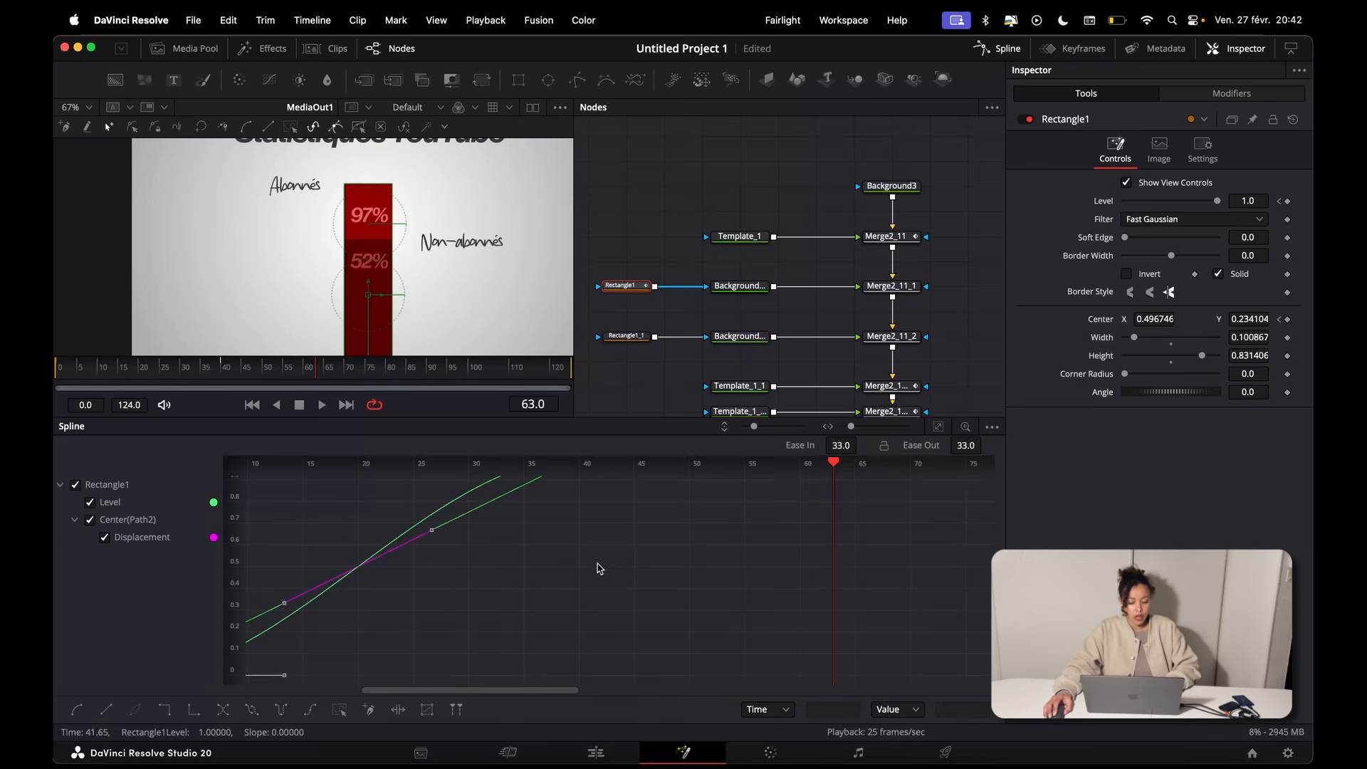
pyautogui.moveTo(596, 598); pyautogui.dragTo(653, 596)
pyautogui.scroll(-2, 668, 567)
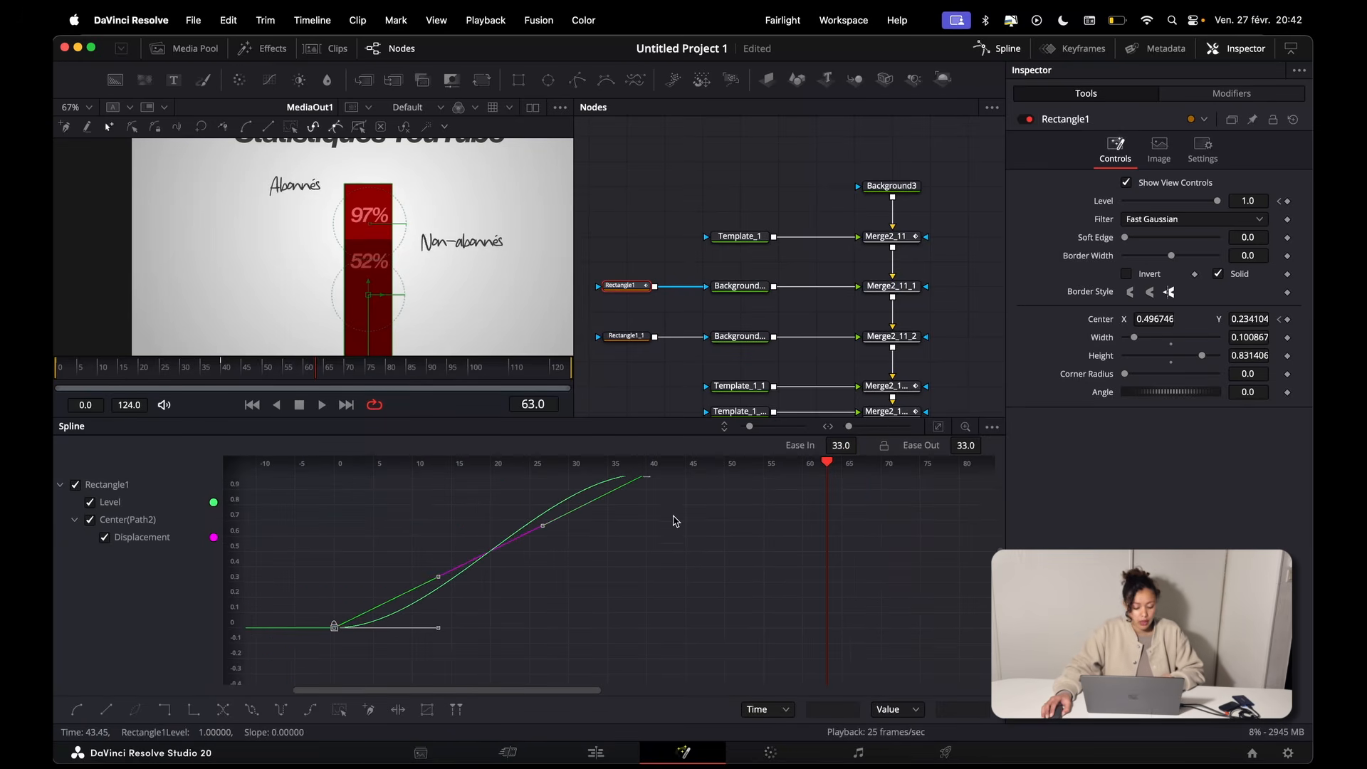
pyautogui.click(669, 550)
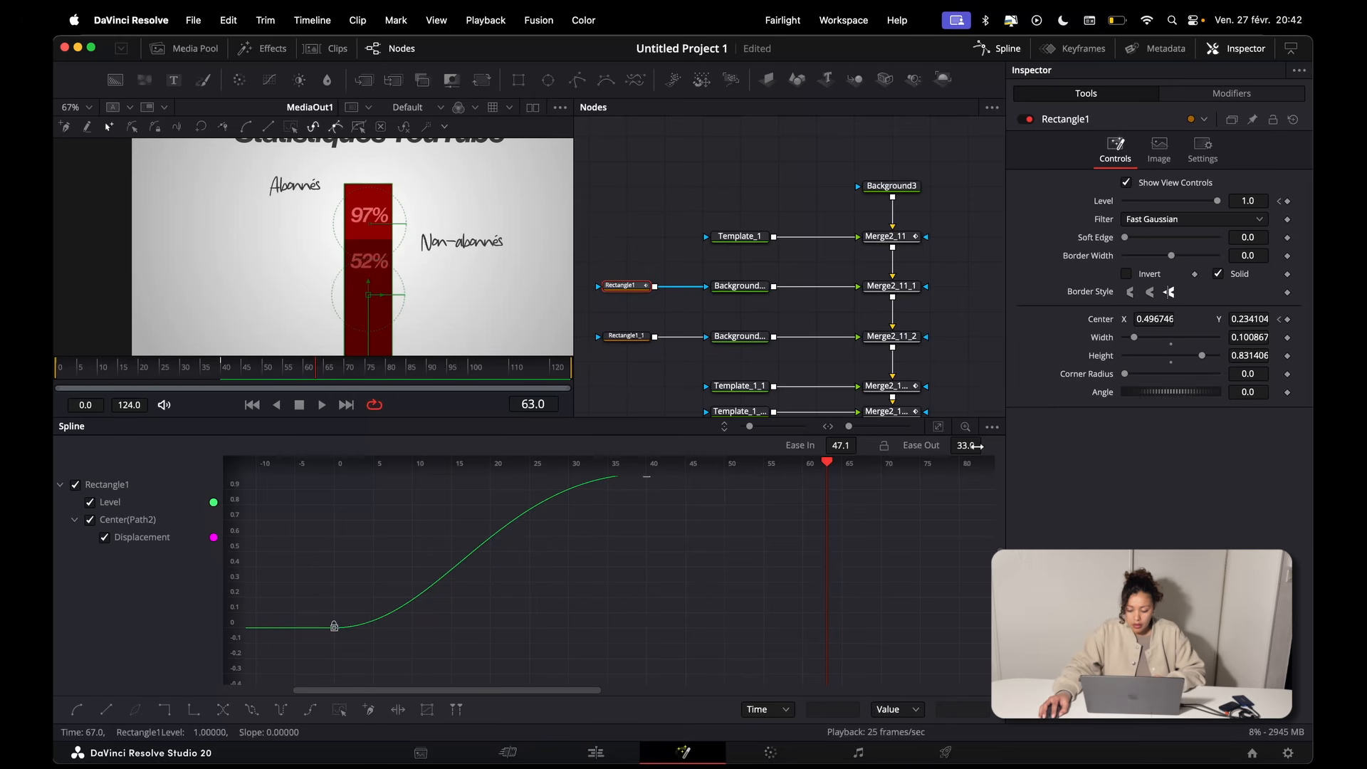
pyautogui.click(998, 48)
pyautogui.press('space')
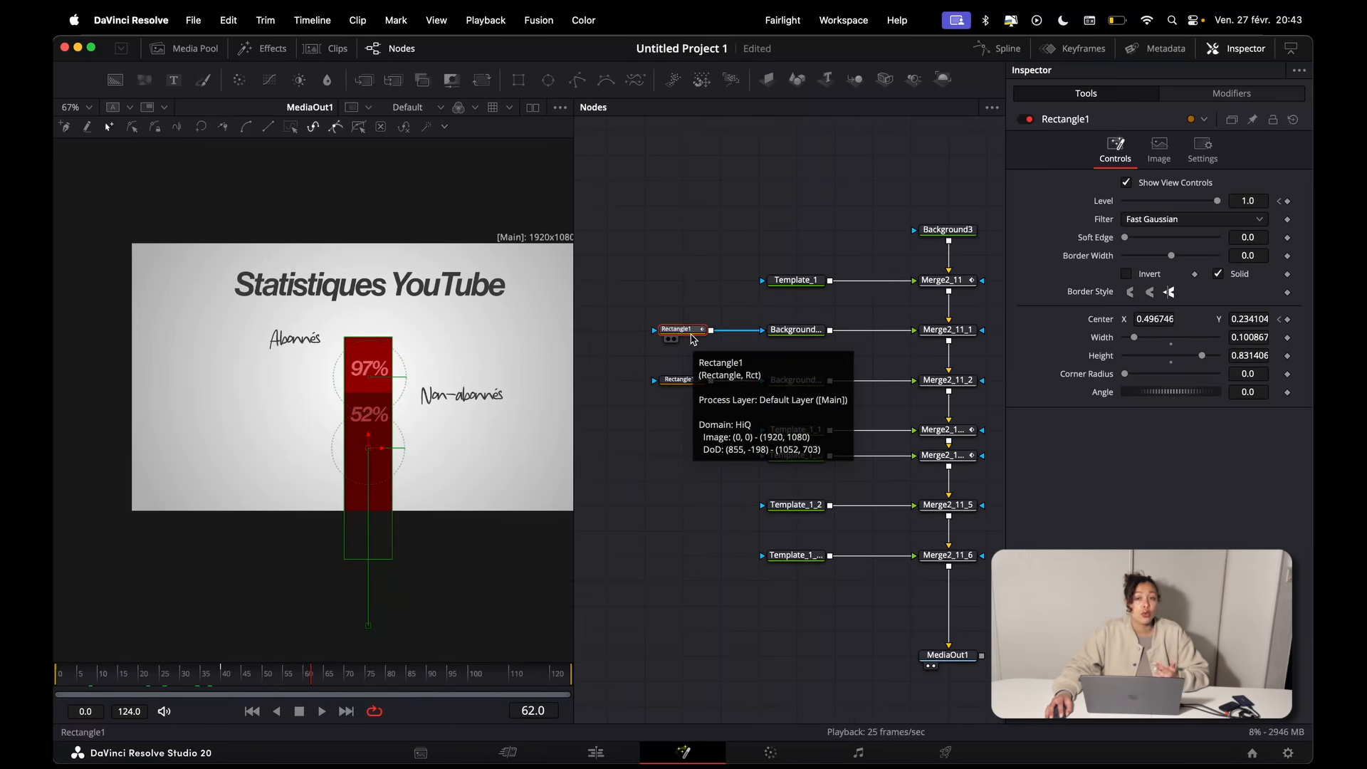
# Step: Copy Rectangle1 and paste its settings onto Rectangle1_1 to give the second bar the same animation
pyautogui.rightClick(693, 340)
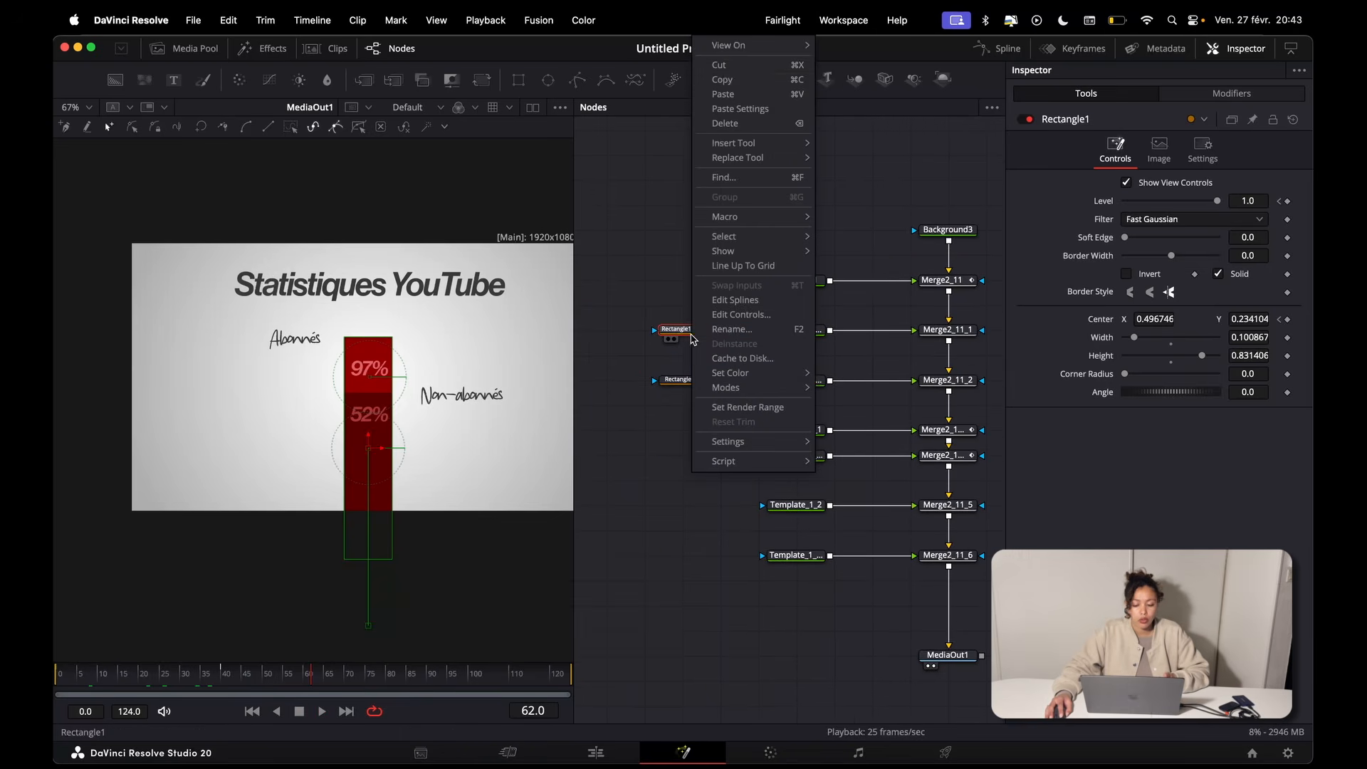
pyautogui.click(741, 81)
pyautogui.click(687, 384)
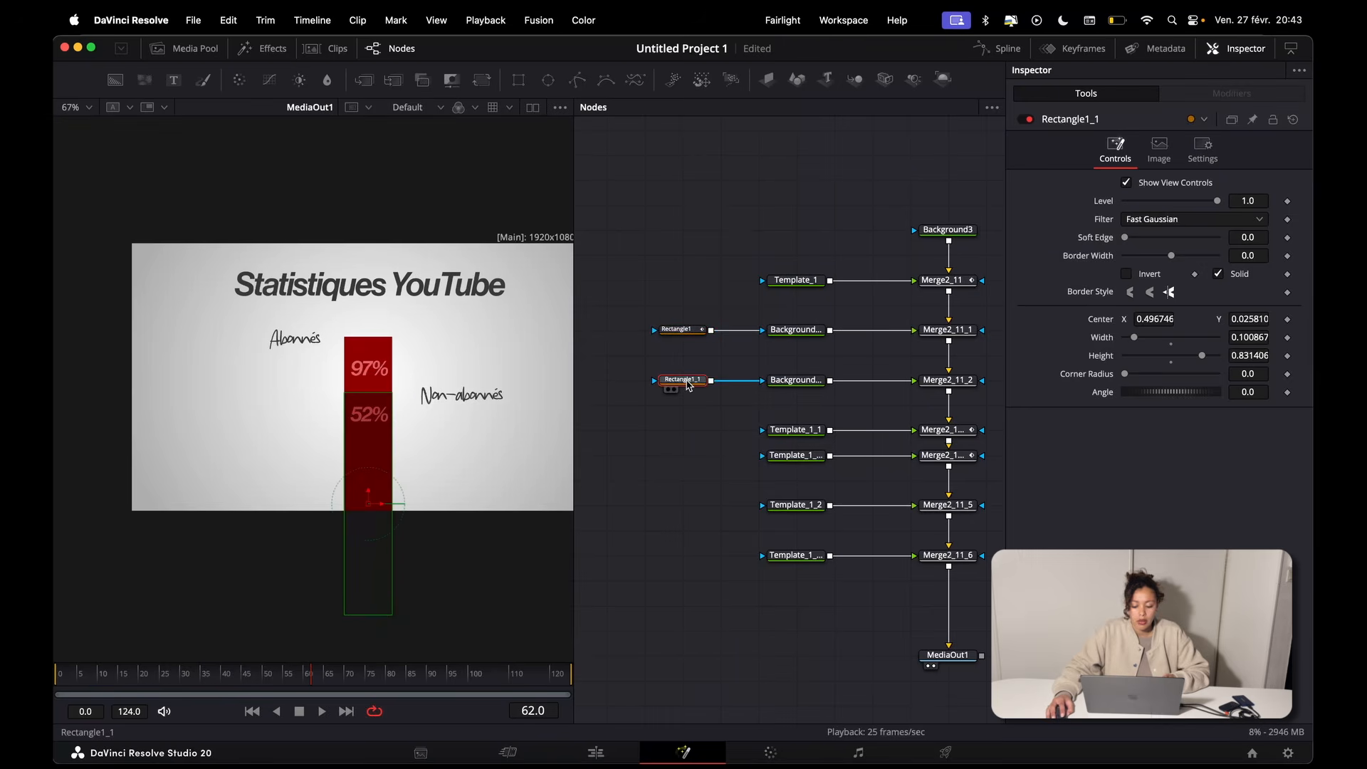
pyautogui.rightClick(687, 384)
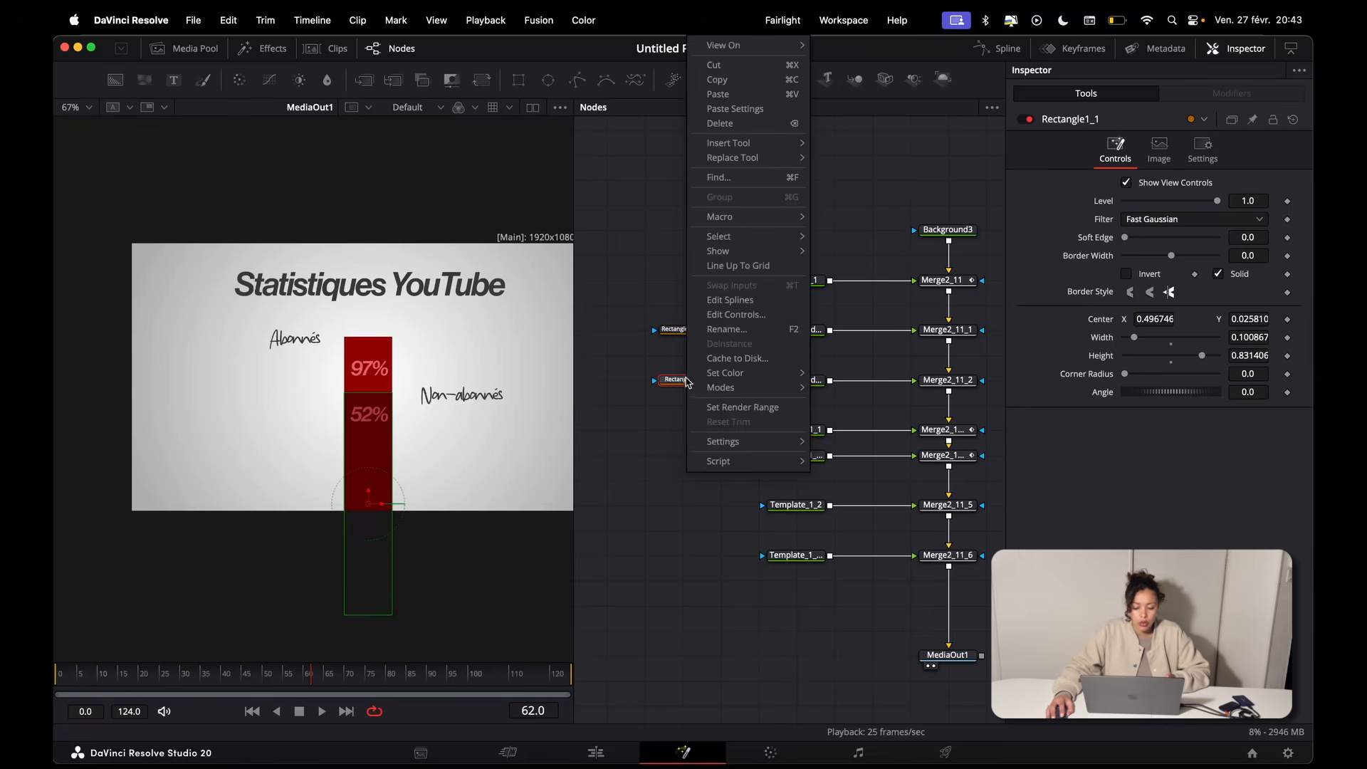
pyautogui.click(729, 114)
# Step: Play the composition from frame 0 to check both bars rising together
pyautogui.moveTo(147, 672); pyautogui.dragTo(56, 666)
pyautogui.press('space')
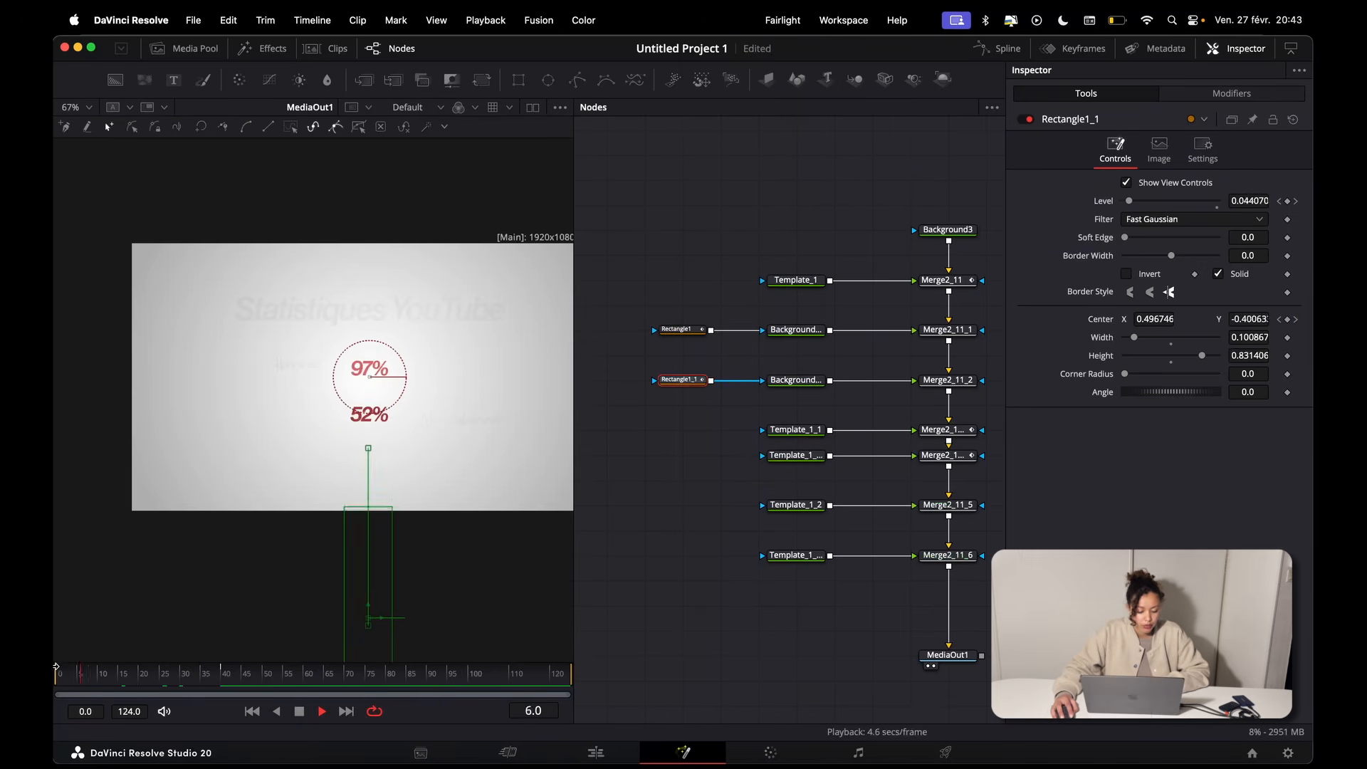
pyautogui.press('space')
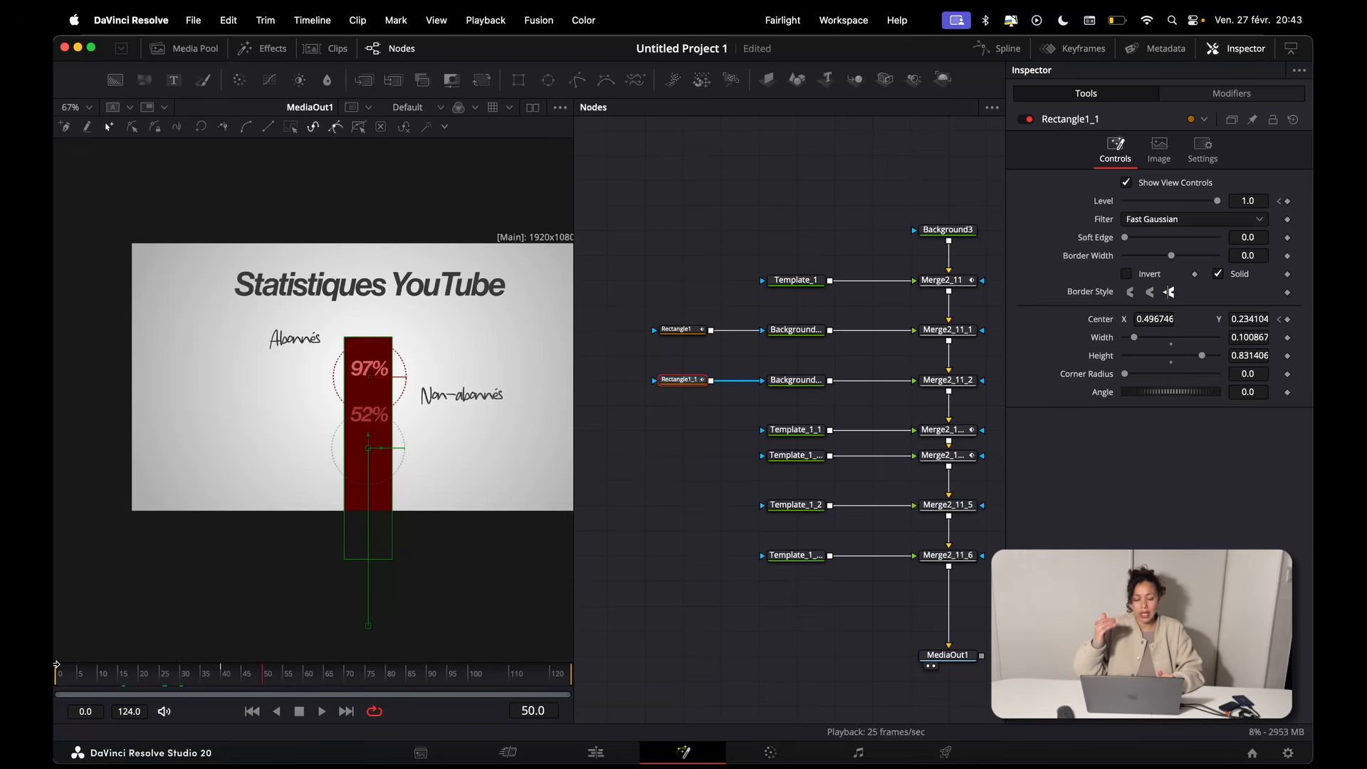
# Step: Lower the second bar by setting Merge2_11_2's Center Y to 0.301, and play the composition to check it
pyautogui.click(954, 382)
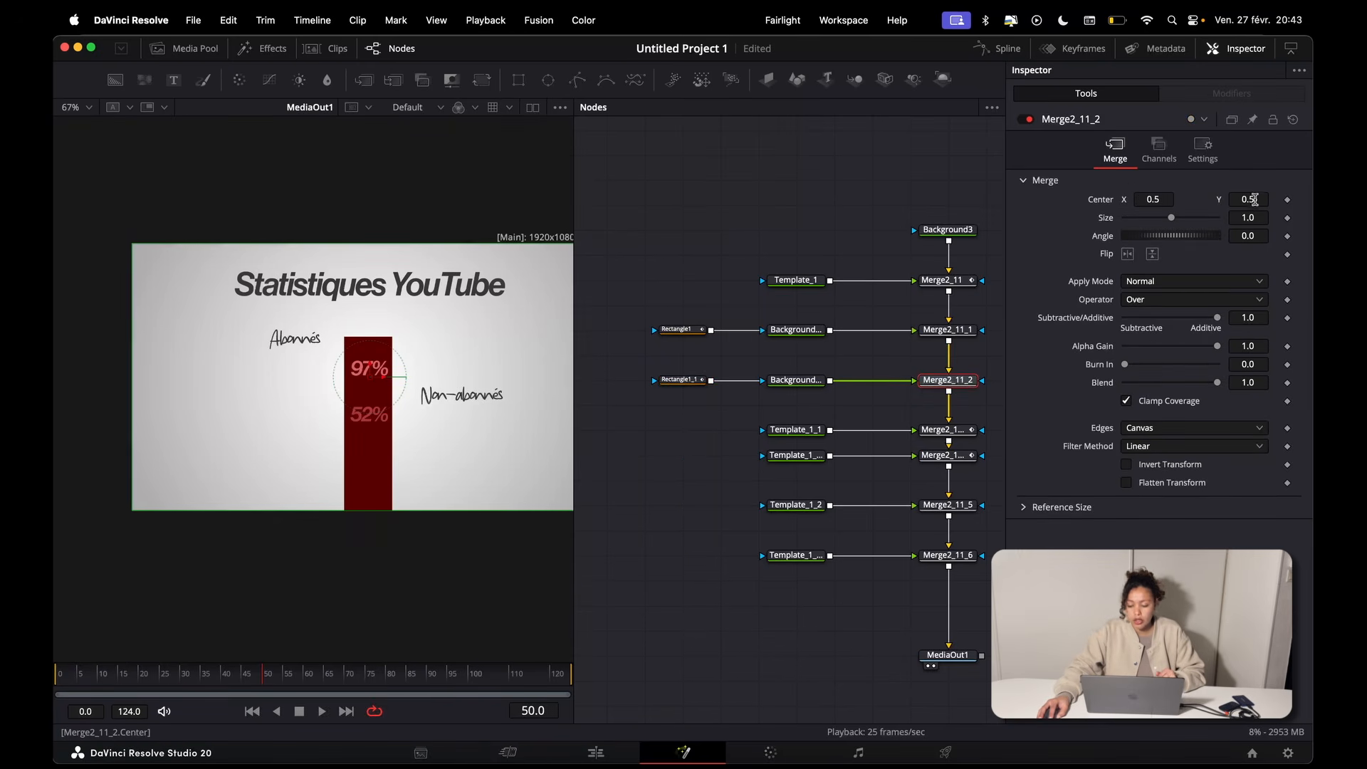
pyautogui.moveTo(1251, 201); pyautogui.dragTo(1220, 201)
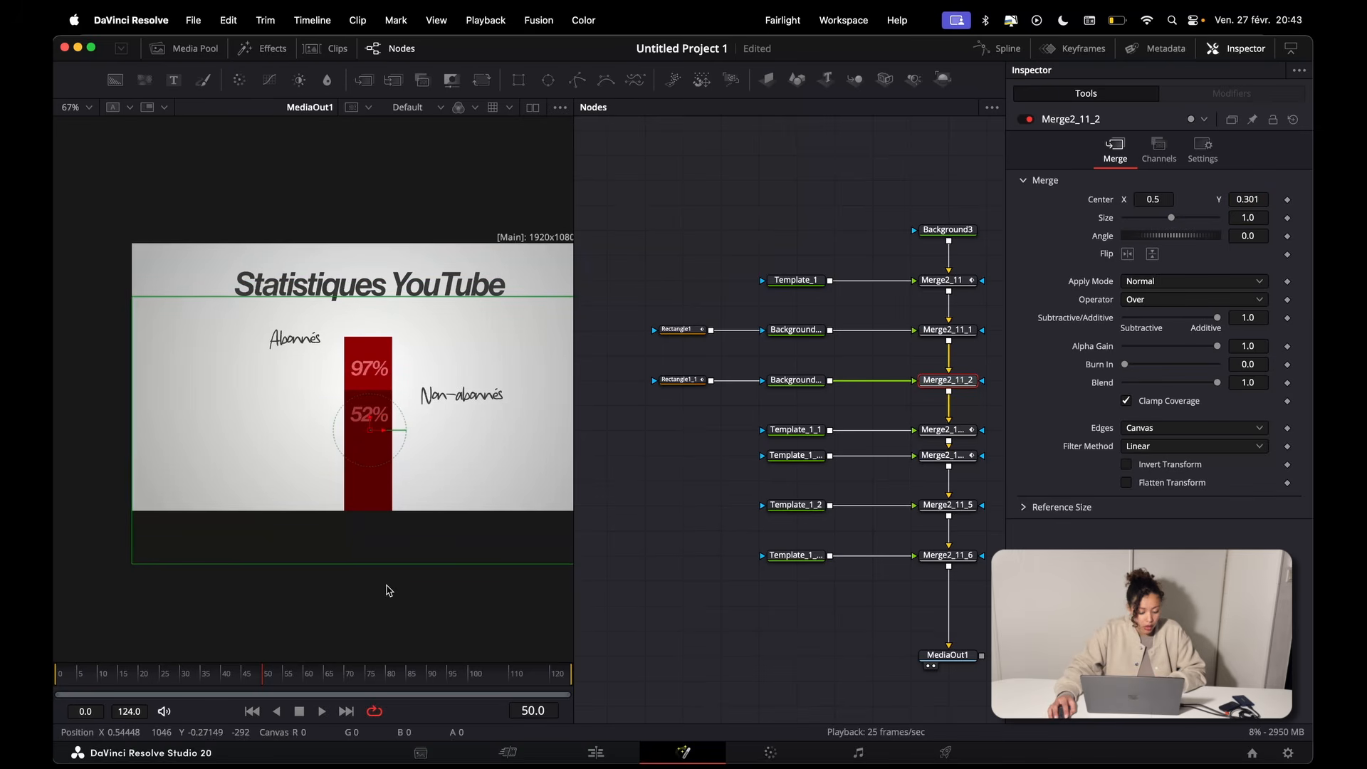
pyautogui.click(97, 674)
pyautogui.press('space')
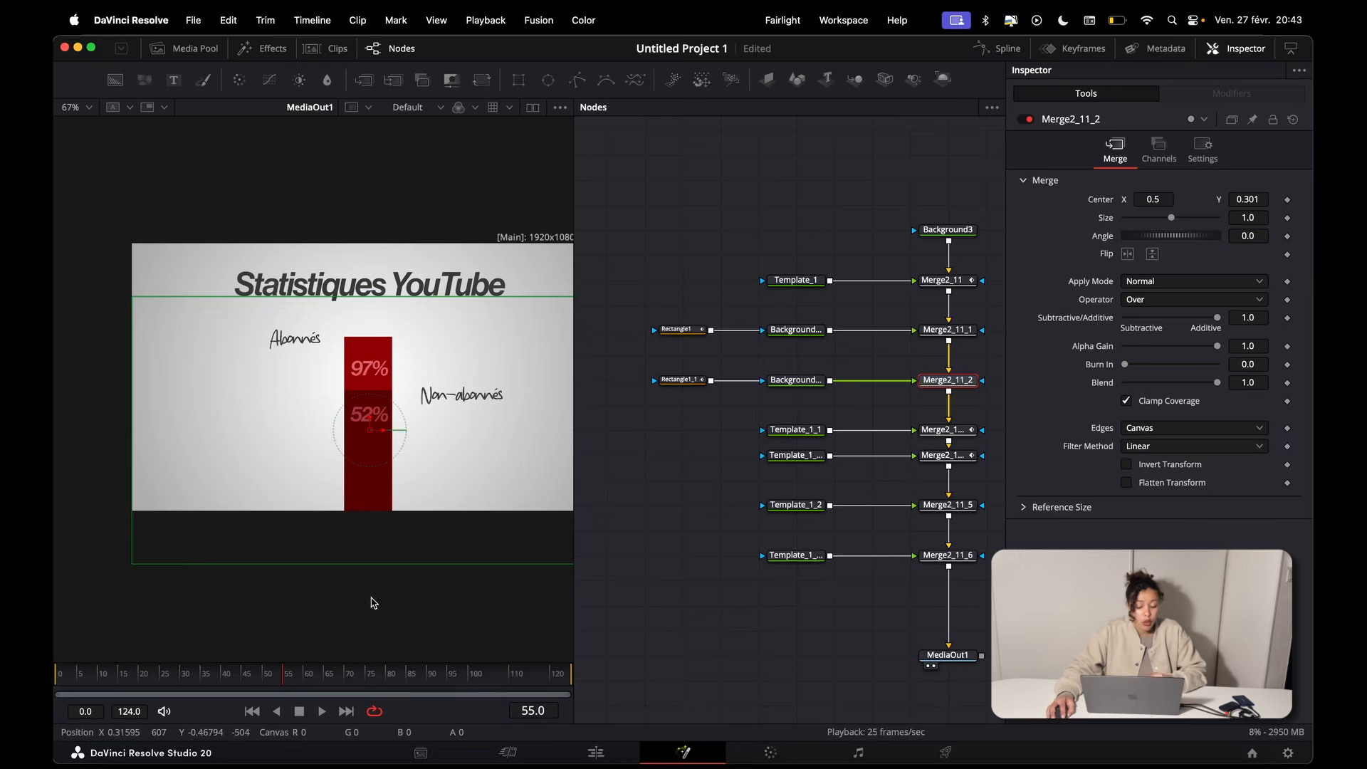
# Step: Shift all Rectangle1_1 keyframes in the Spline editor so they start at frame 10
pyautogui.click(682, 380)
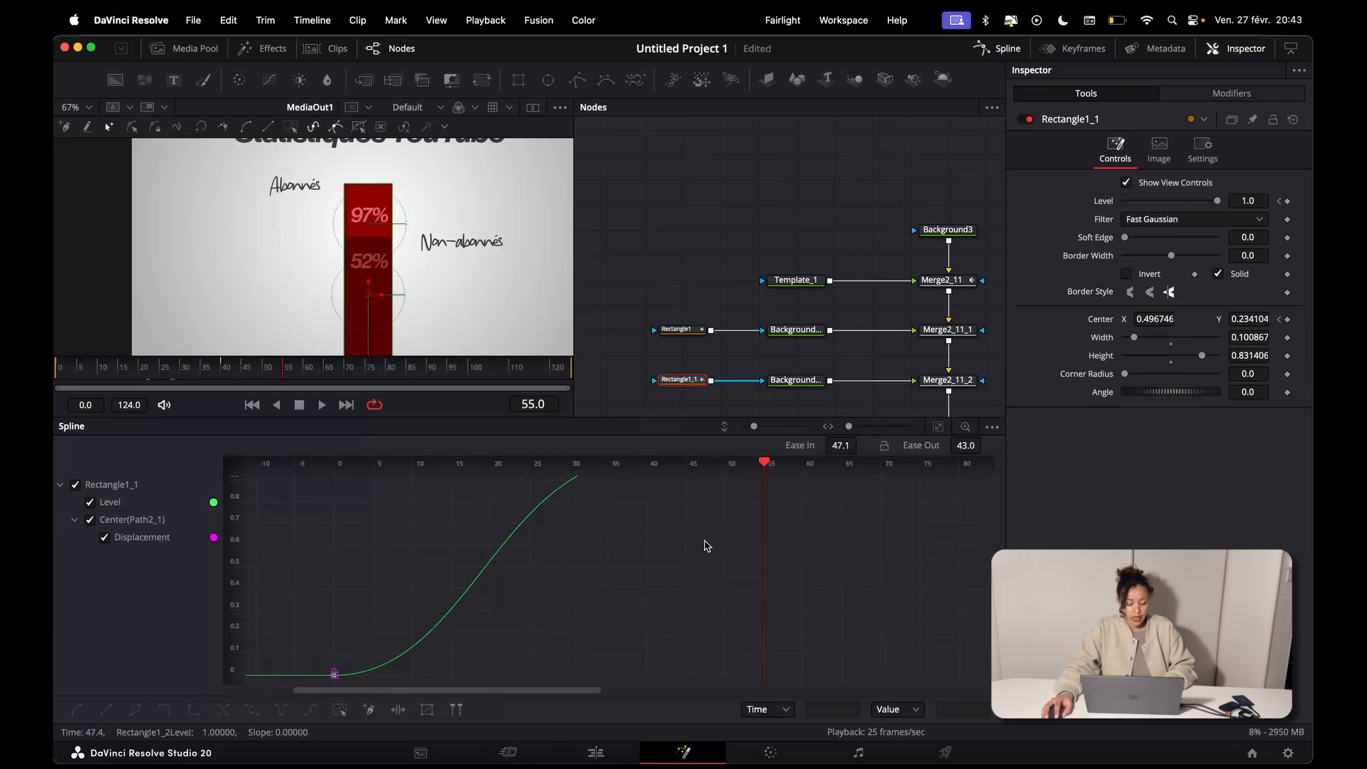
pyautogui.press('F8')
pyautogui.click(1015, 50)
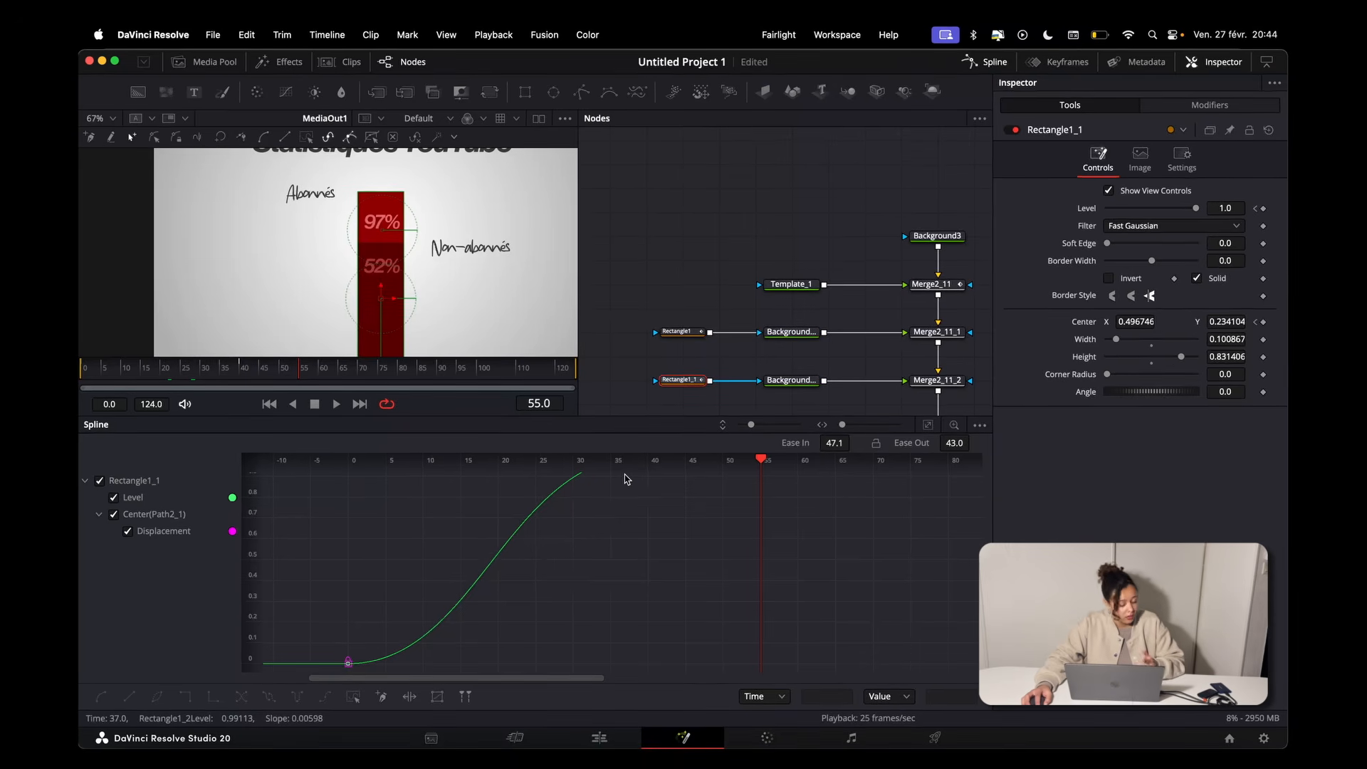
pyautogui.hotkey('ctrl', 'a')
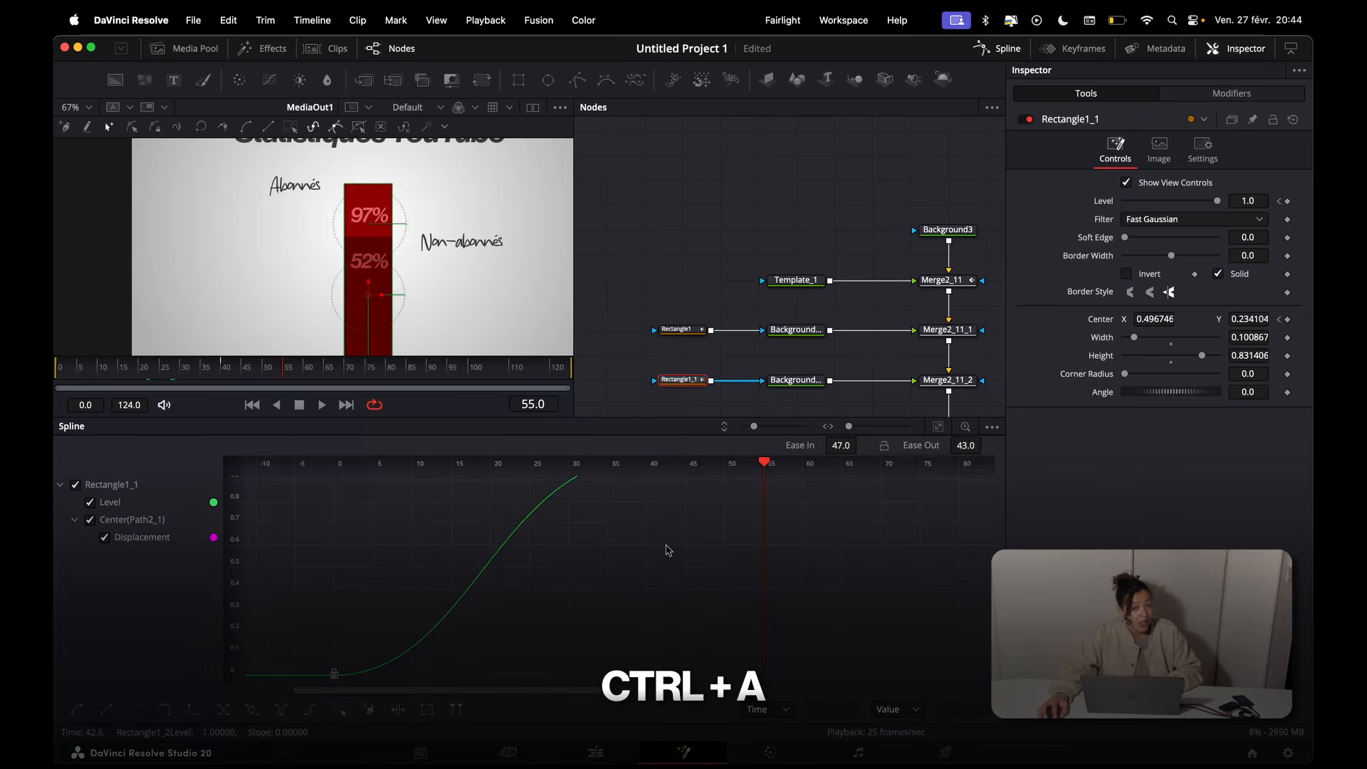
pyautogui.moveTo(335, 674); pyautogui.dragTo(488, 671)
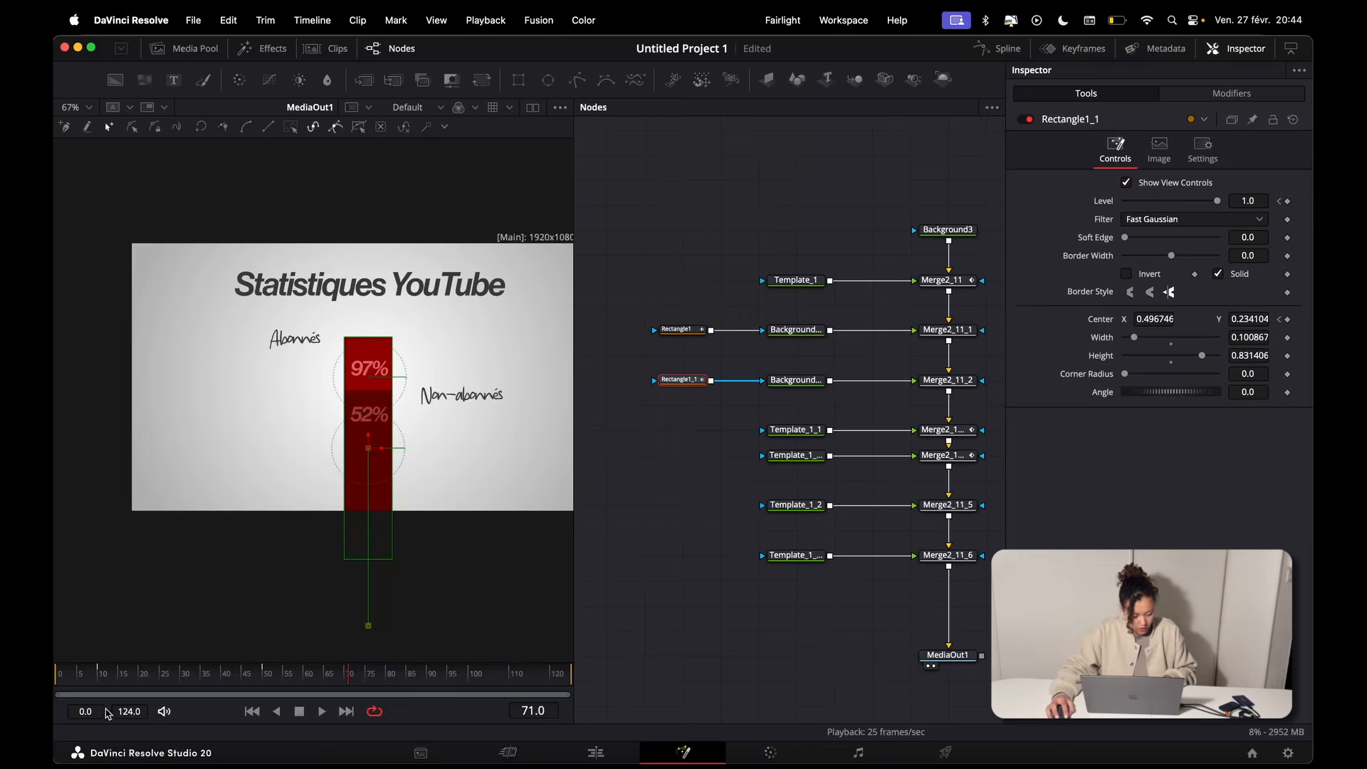
# Step: Play the composition from frame 0 to check the staggered rise of the two bars
pyautogui.click(55, 673)
pyautogui.press('space')
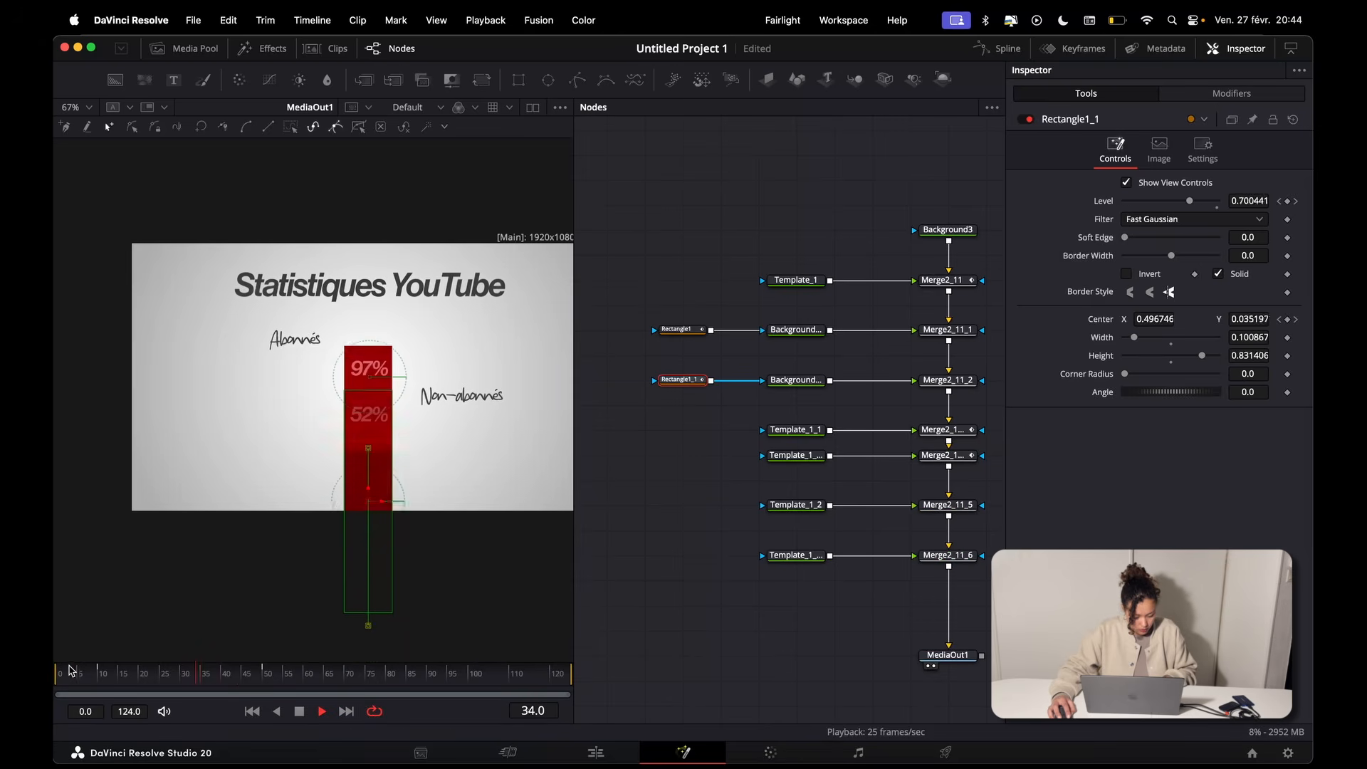
pyautogui.click(688, 600)
pyautogui.press('space')
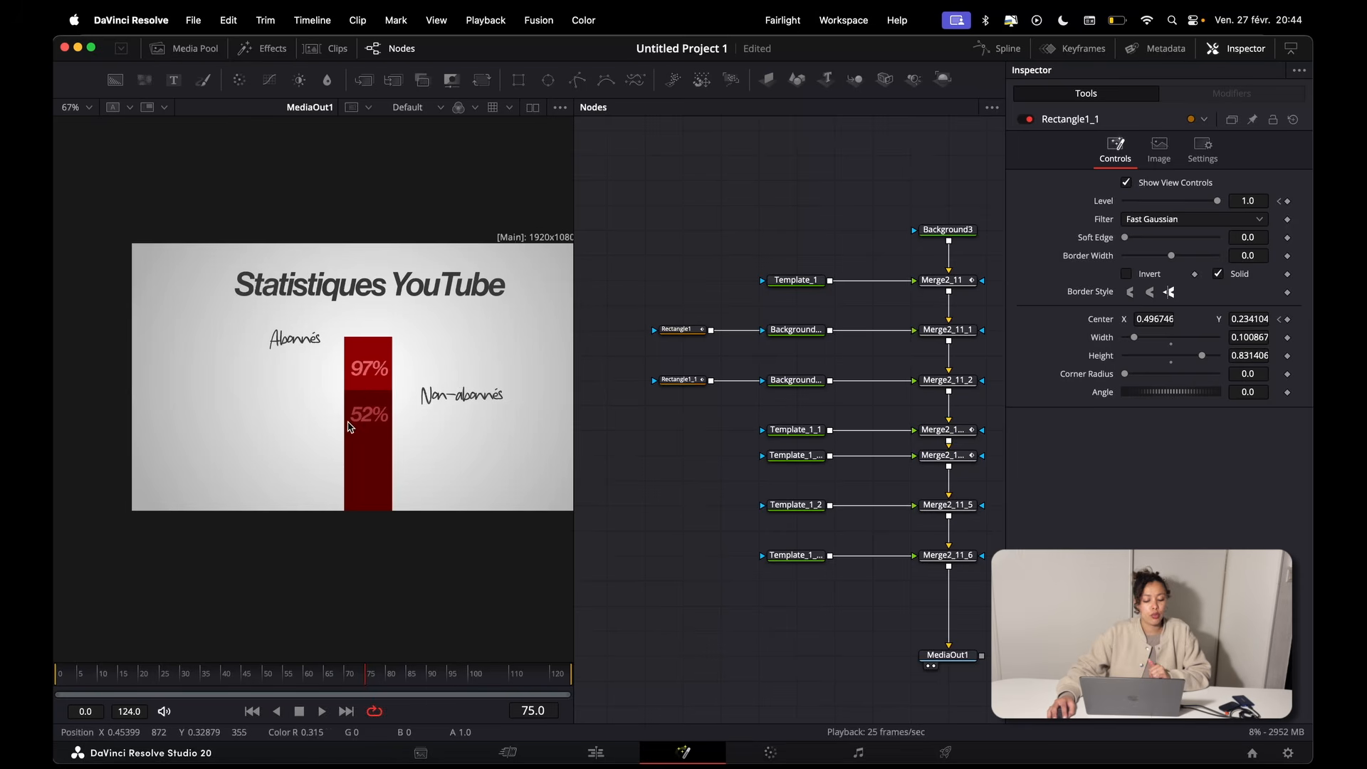
# Step: Scrub between frames 35 and 16 to examine how the percentage texts sit against the rising bars
pyautogui.moveTo(183, 670); pyautogui.dragTo(206, 668)
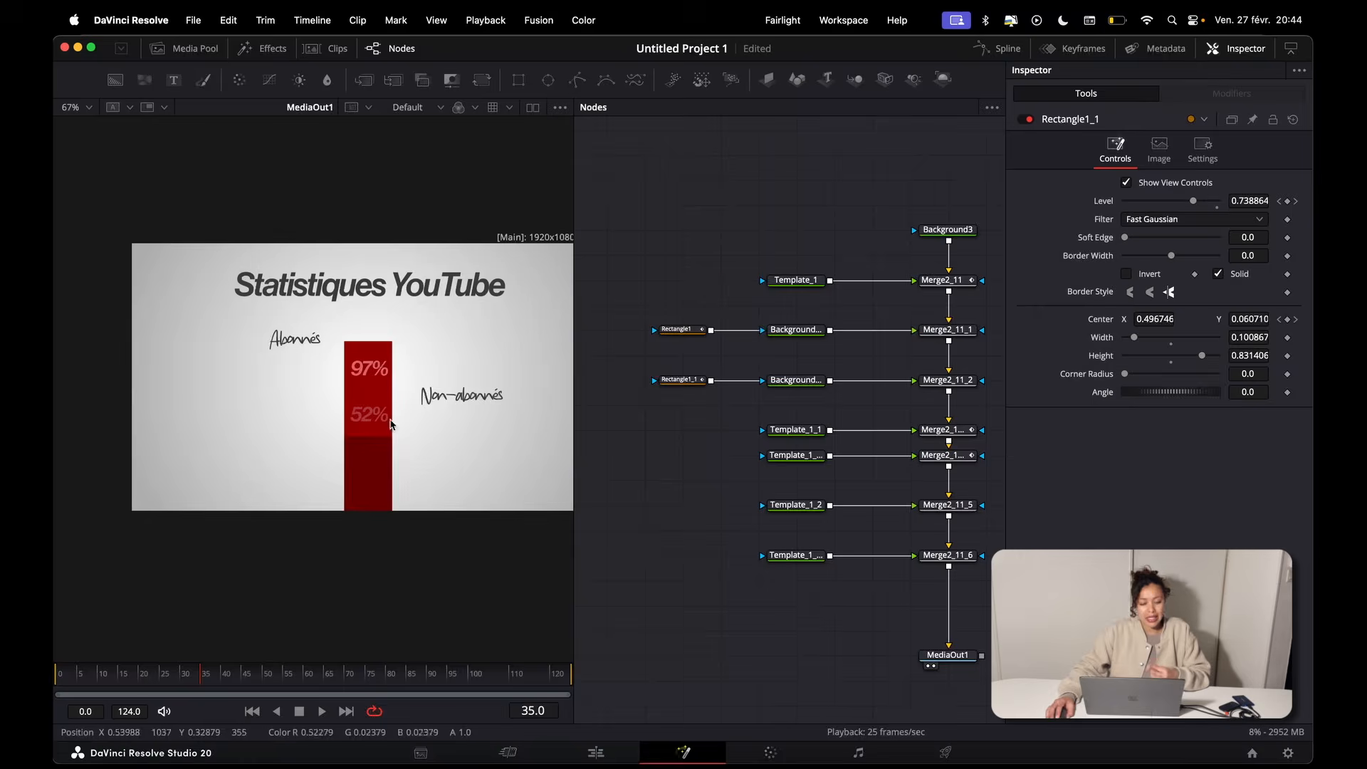
pyautogui.scroll(2, 391, 420)
pyautogui.moveTo(328, 334); pyautogui.dragTo(378, 390)
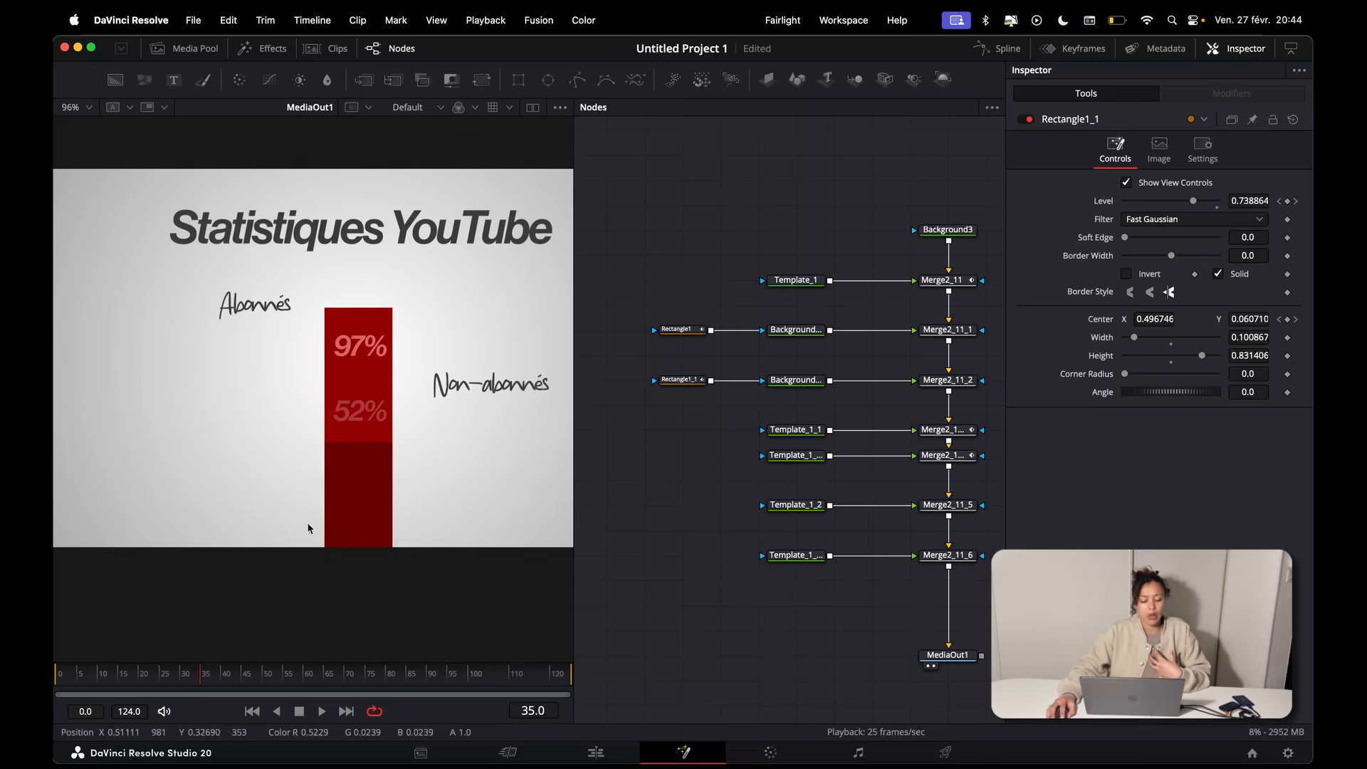
pyautogui.moveTo(187, 671); pyautogui.dragTo(122, 675)
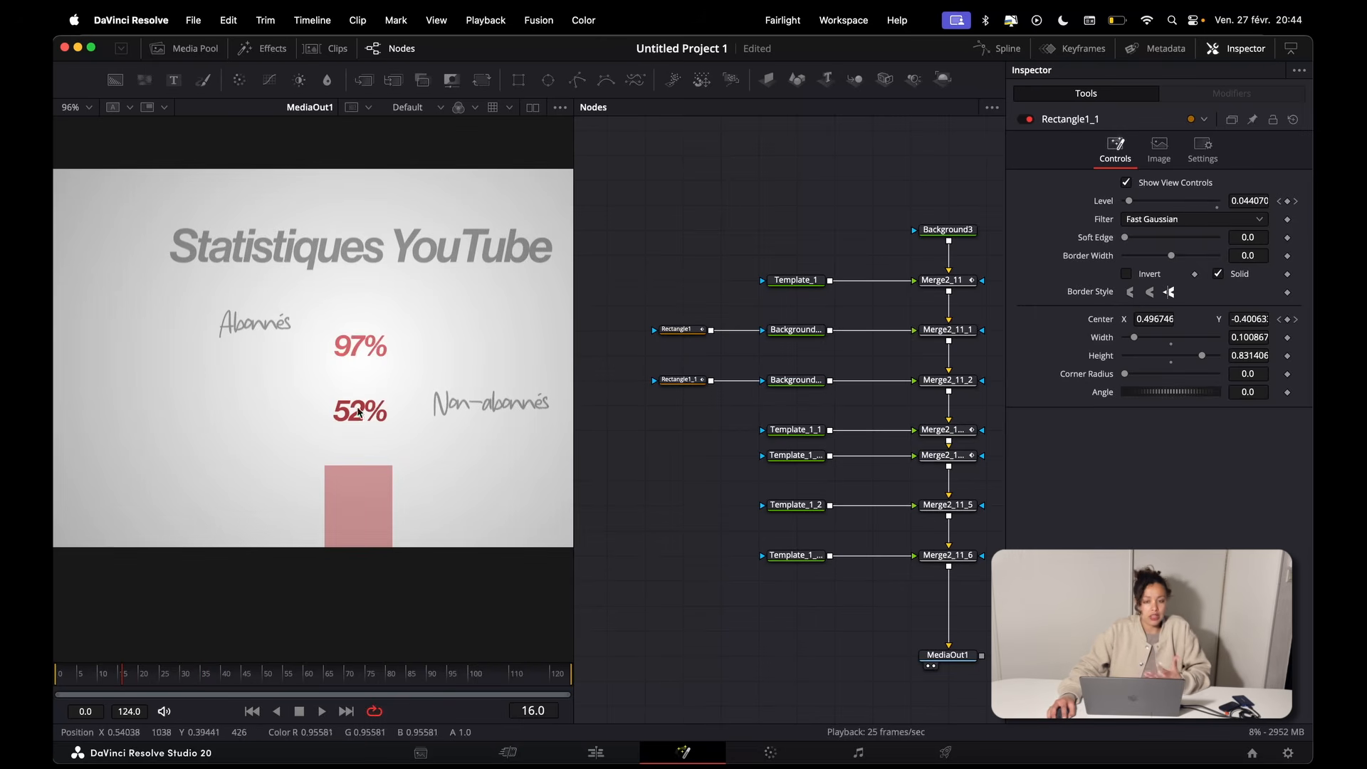
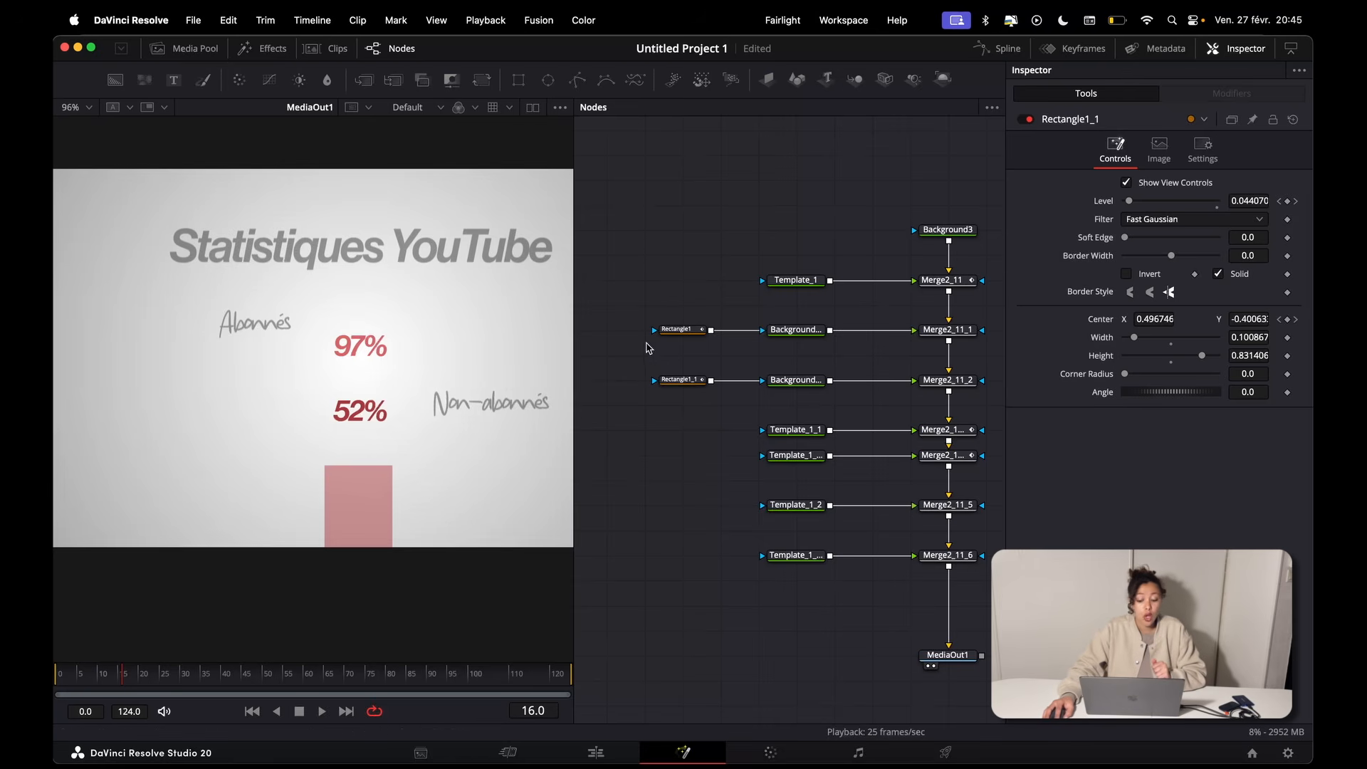
# Step: Connect the Rectangle1 mask to the effect mask input of the 97% text node, Template_1_2
pyautogui.click(680, 331)
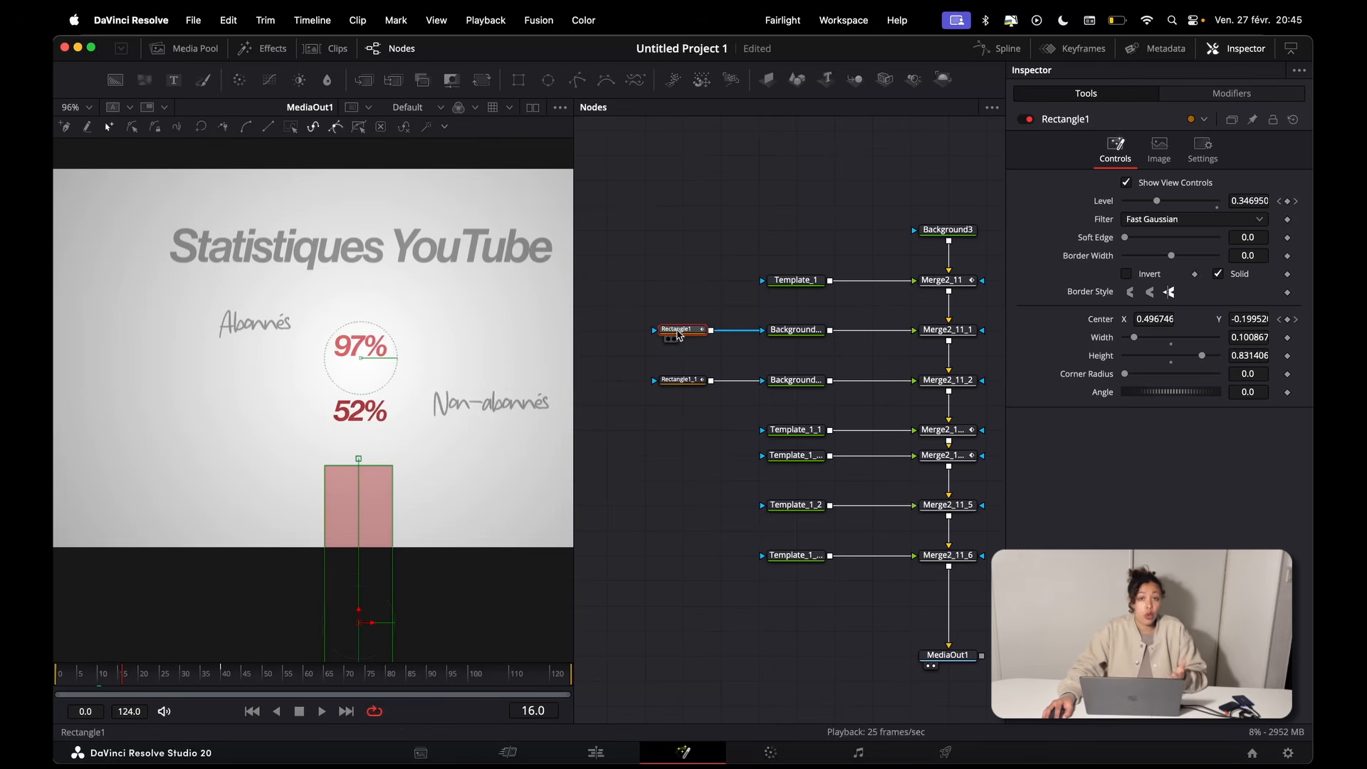
pyautogui.moveTo(179, 671); pyautogui.dragTo(311, 667)
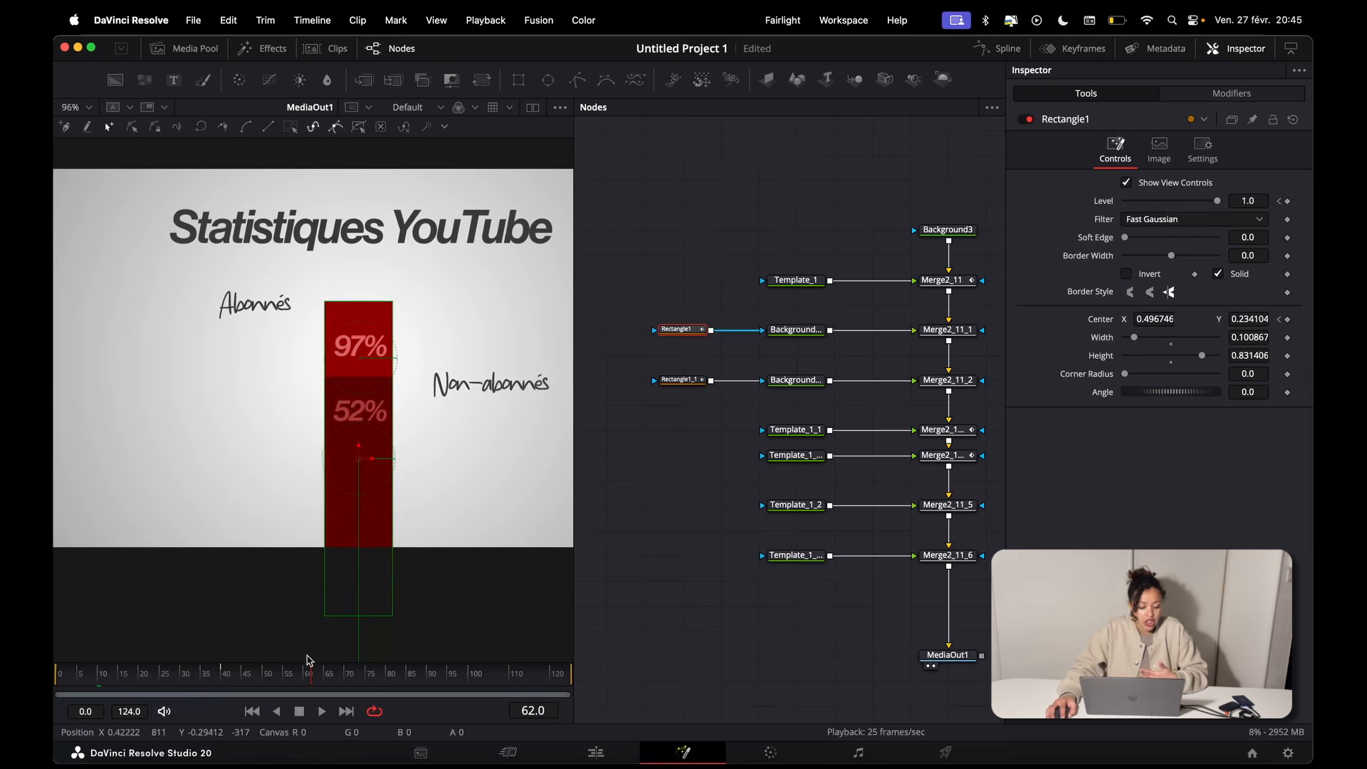
pyautogui.click(794, 505)
pyautogui.moveTo(711, 331); pyautogui.dragTo(721, 351)
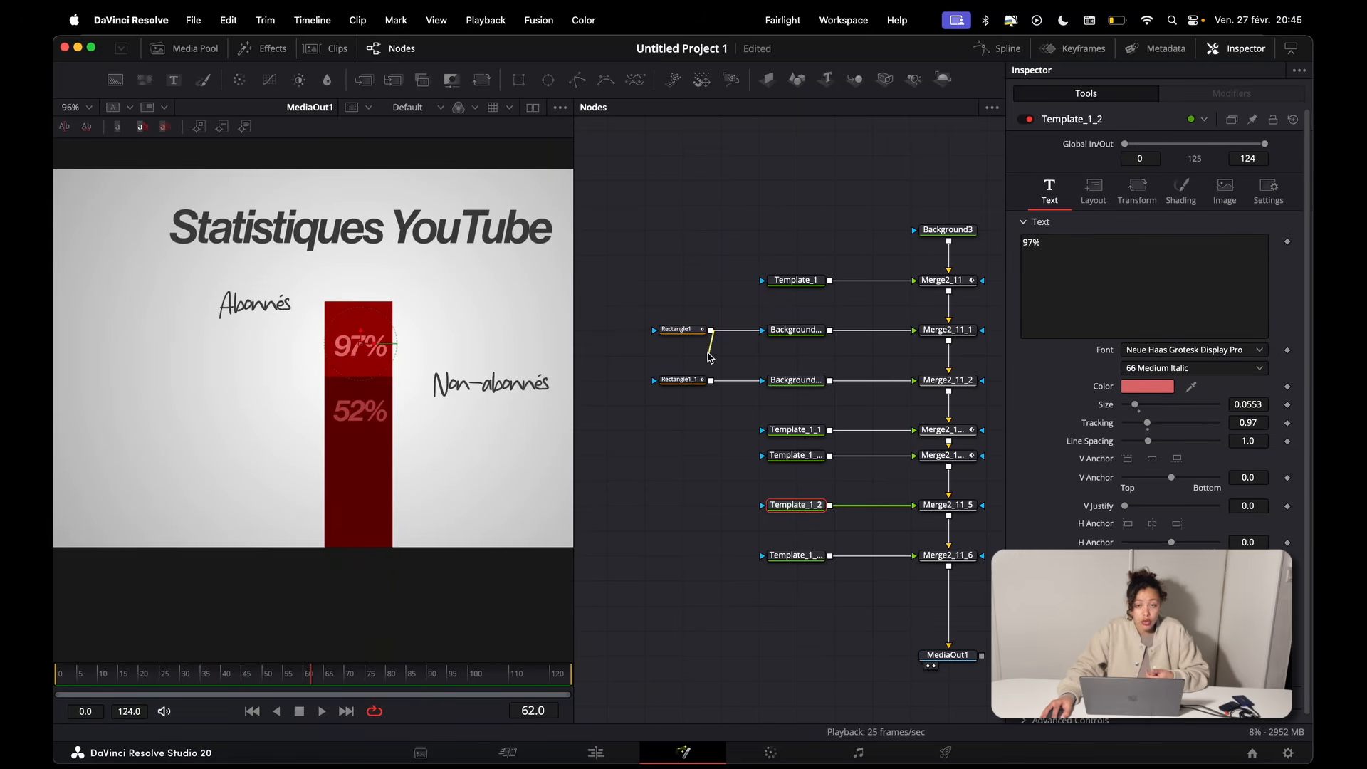
pyautogui.moveTo(739, 411); pyautogui.dragTo(762, 505)
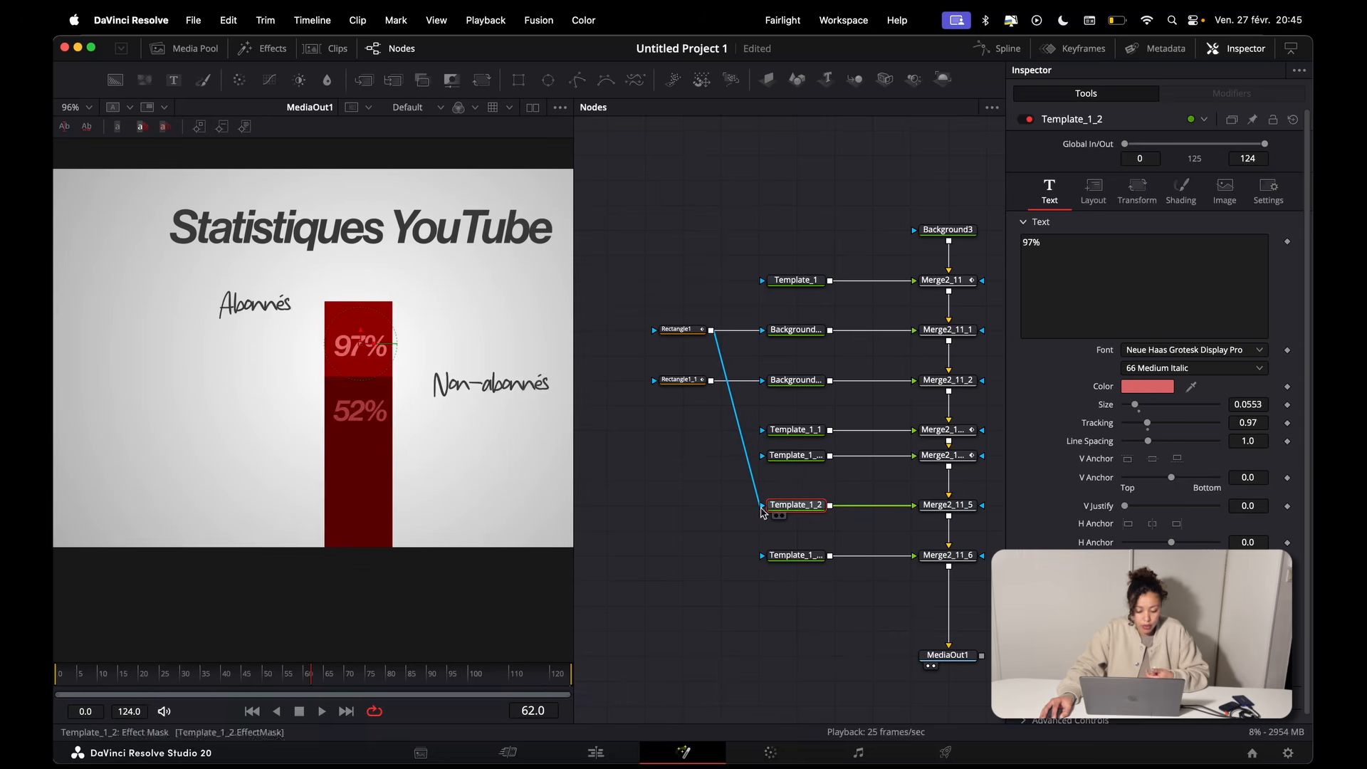
# Step: Scrub to frame 28 and play on to check how Rectangle1 reveals the 97% text
pyautogui.click(211, 676)
pyautogui.moveTo(211, 676); pyautogui.dragTo(171, 673)
pyautogui.scroll(3, 335, 446)
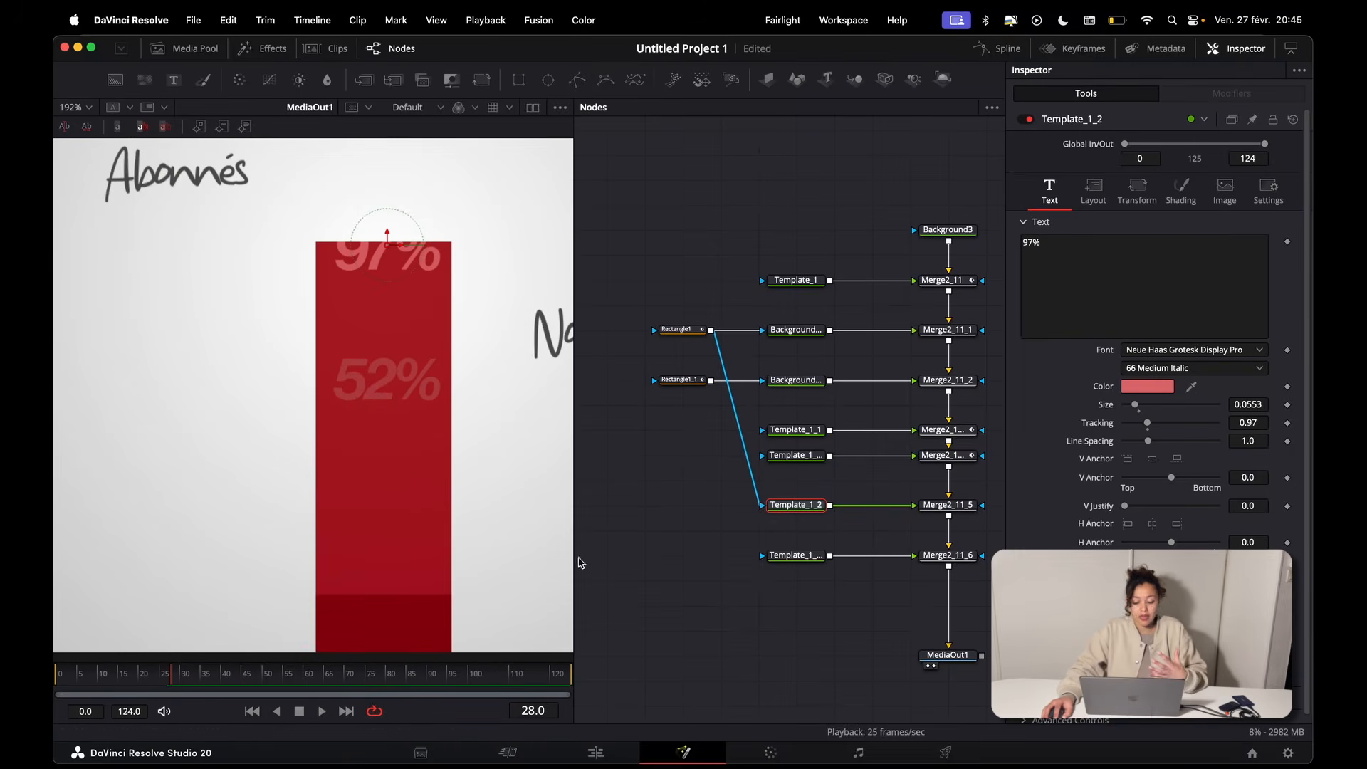
pyautogui.click(680, 329)
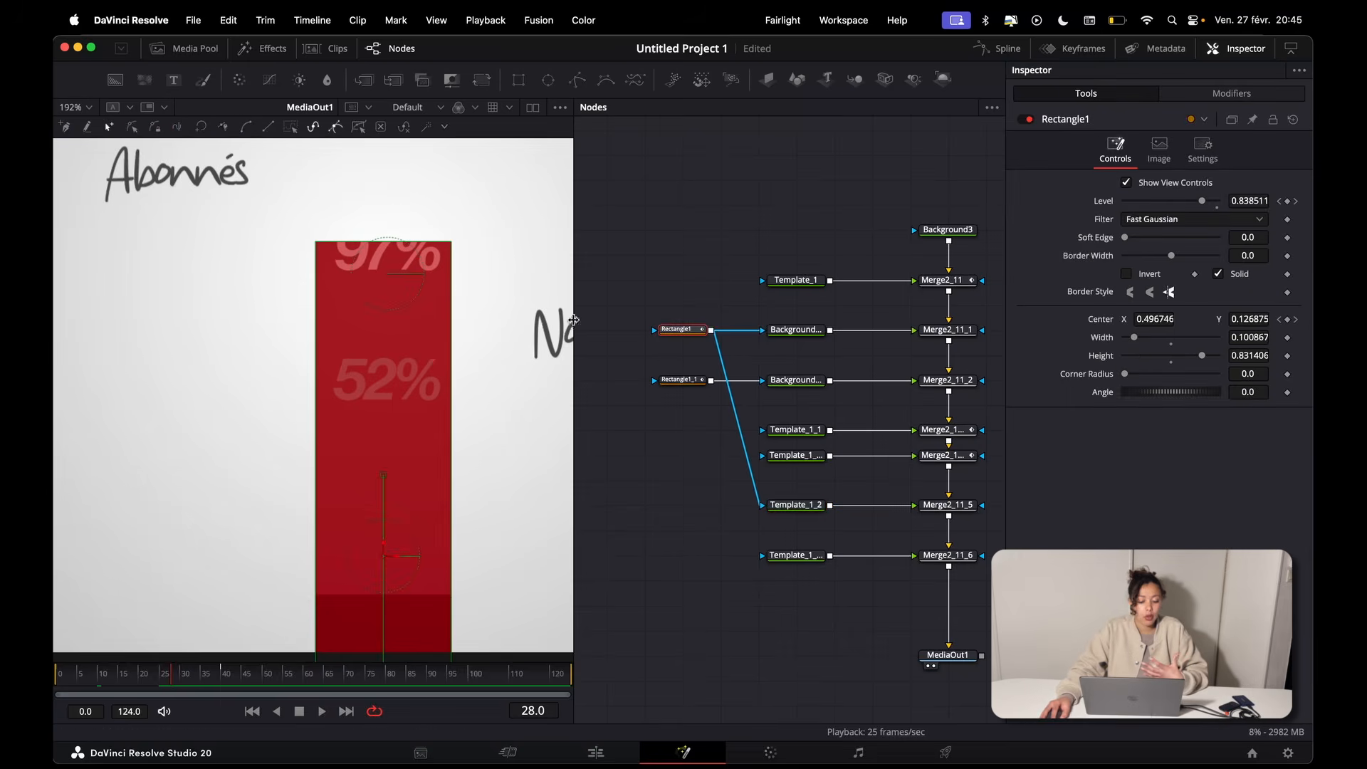
pyautogui.scroll(-2, 318, 257)
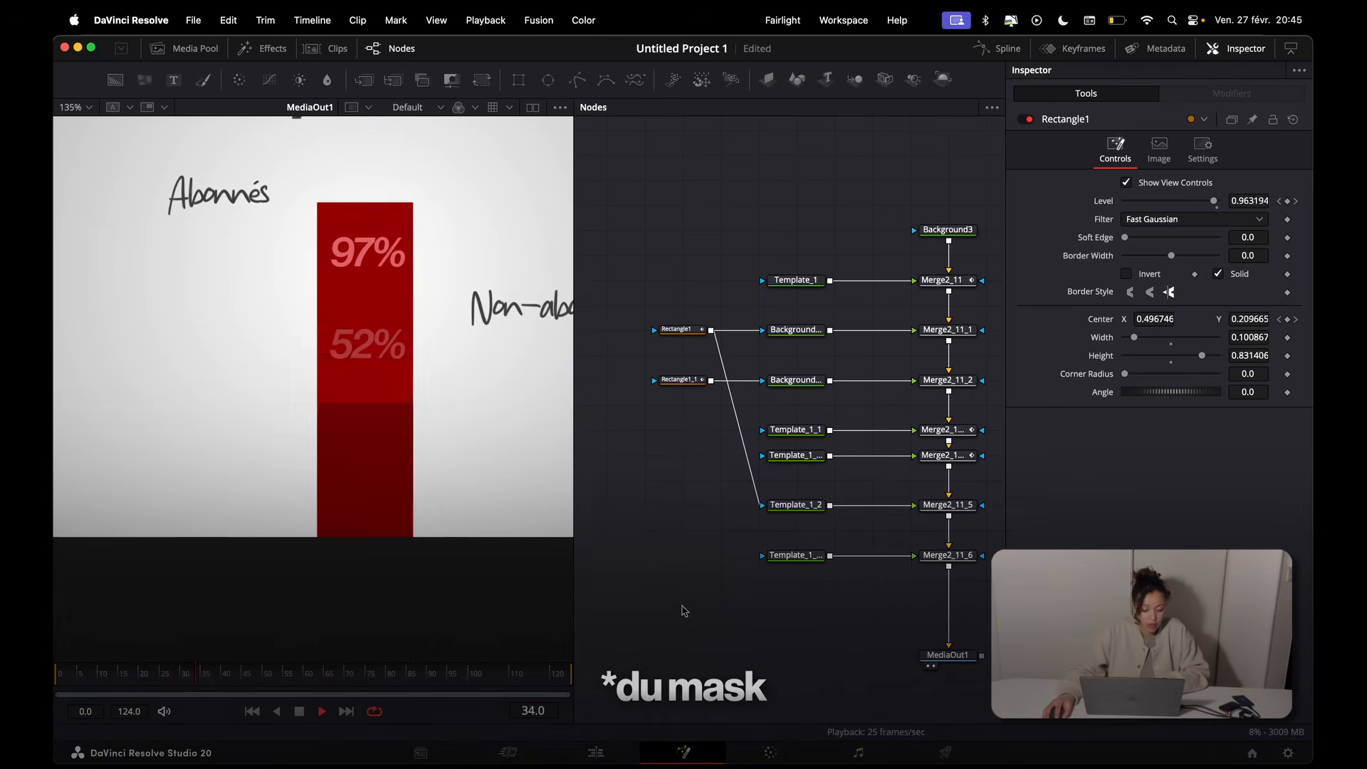
# Step: Connect Rectangle1_1 to the 52% text's effect mask and reset Merge2_11_2's Center to the default 0.5, 0.5
pyautogui.moveTo(711, 380); pyautogui.dragTo(763, 555)
pyautogui.moveTo(203, 675); pyautogui.dragTo(228, 677)
pyautogui.click(951, 388)
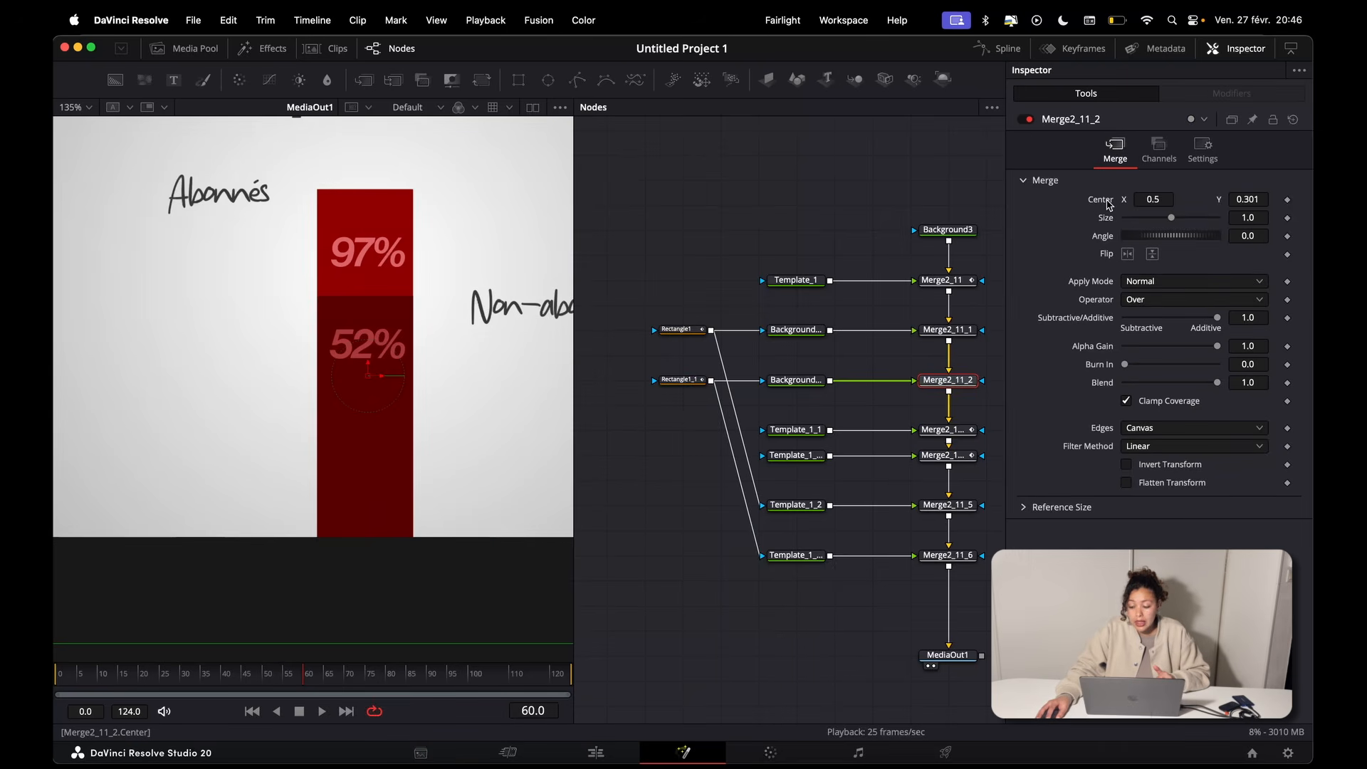
pyautogui.doubleClick(1108, 204)
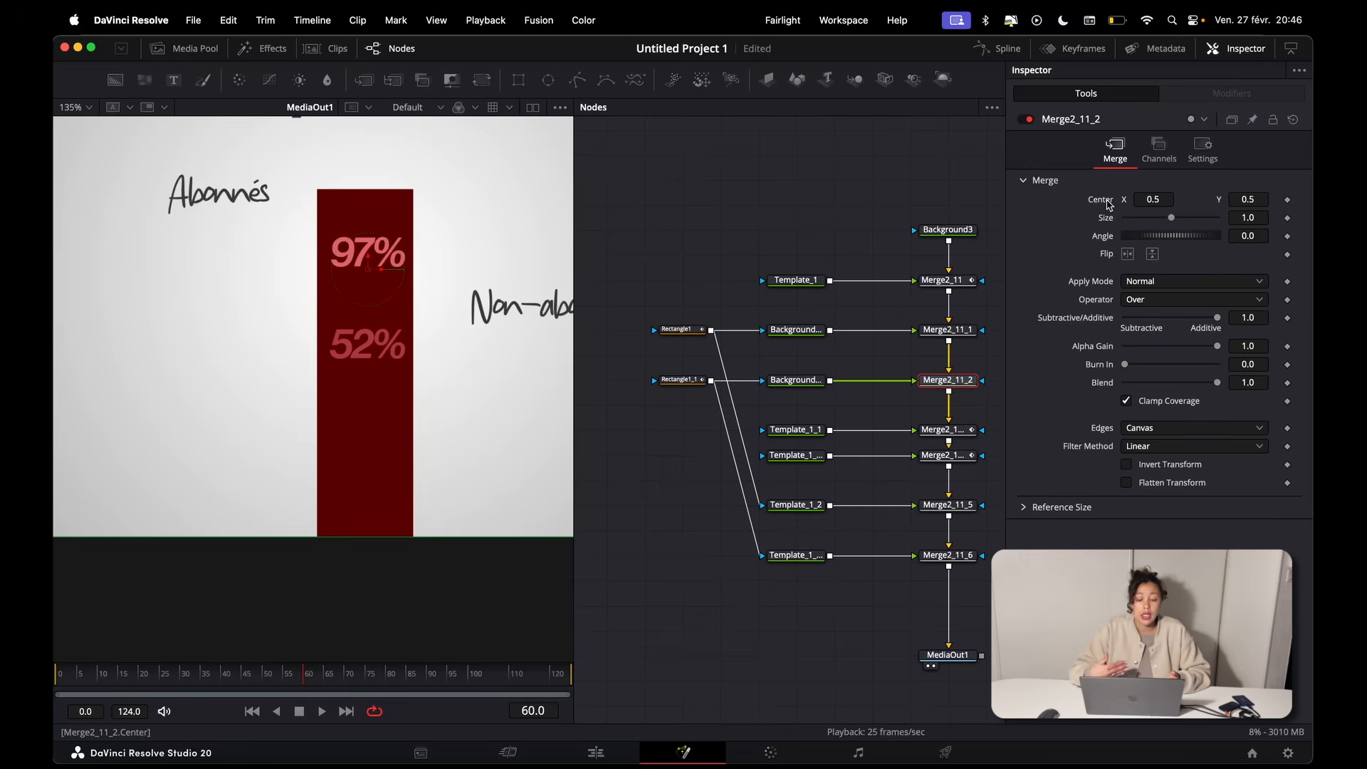
# Step: Add a Transform node after Background3_2 and set its Center Y to 0.277 to lower the second bar
pyautogui.click(795, 382)
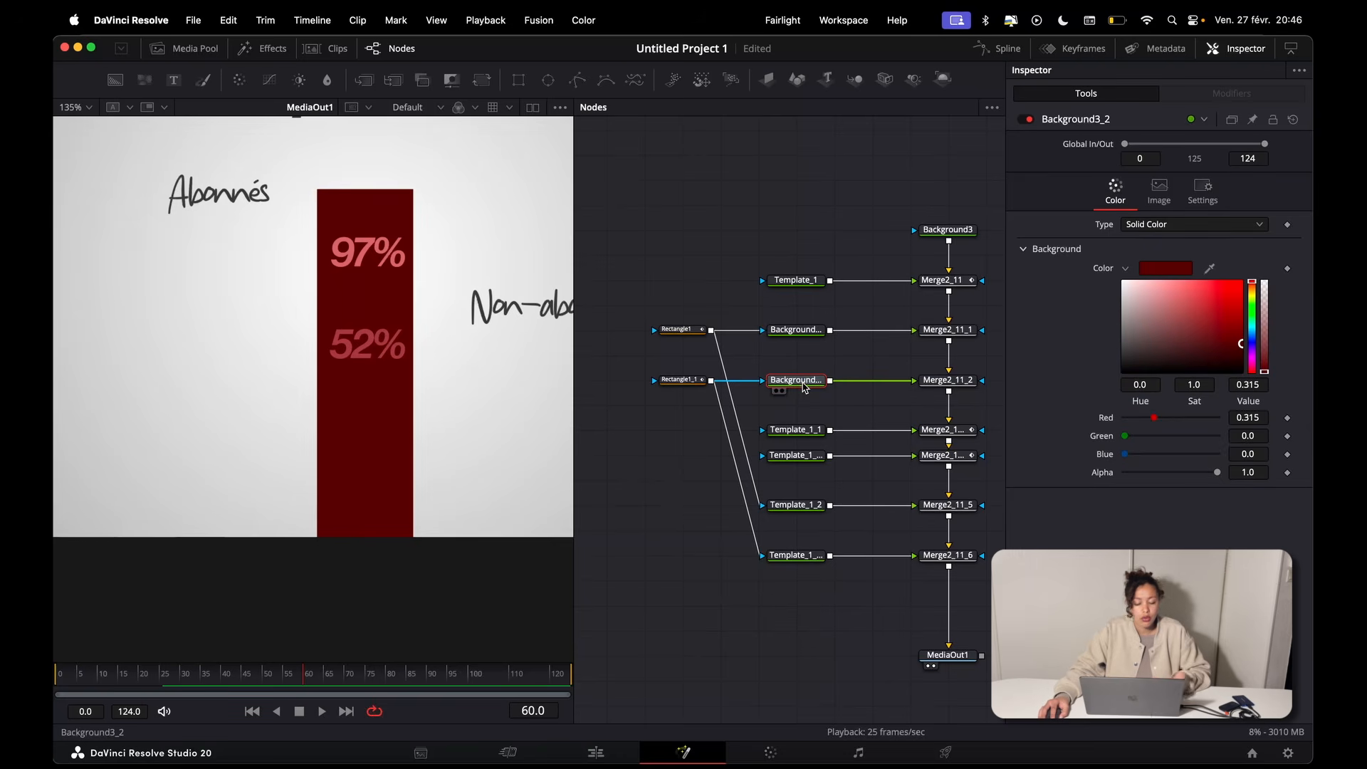
pyautogui.click(483, 84)
pyautogui.moveTo(1248, 200); pyautogui.dragTo(1090, 201)
pyautogui.click(858, 367)
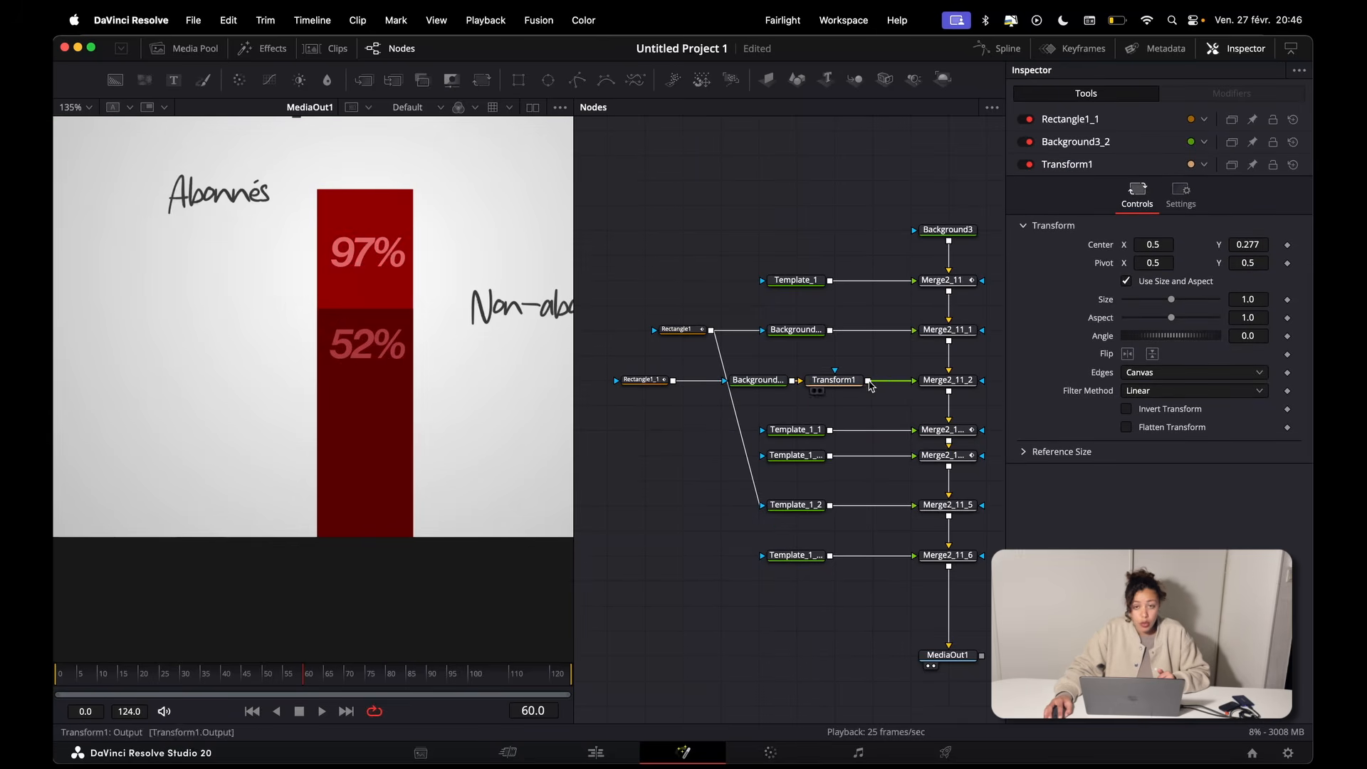
# Step: Connect Transform1's output as the mask of the 52% text node, Template_1_2_1, and scrub to frame 49
pyautogui.moveTo(868, 384)
pyautogui.mouseDown()
pyautogui.moveTo(938, 336)
pyautogui.moveTo(932, 454)
pyautogui.moveTo(839, 552)
pyautogui.moveTo(809, 560)
pyautogui.mouseUp()
pyautogui.click(810, 559)
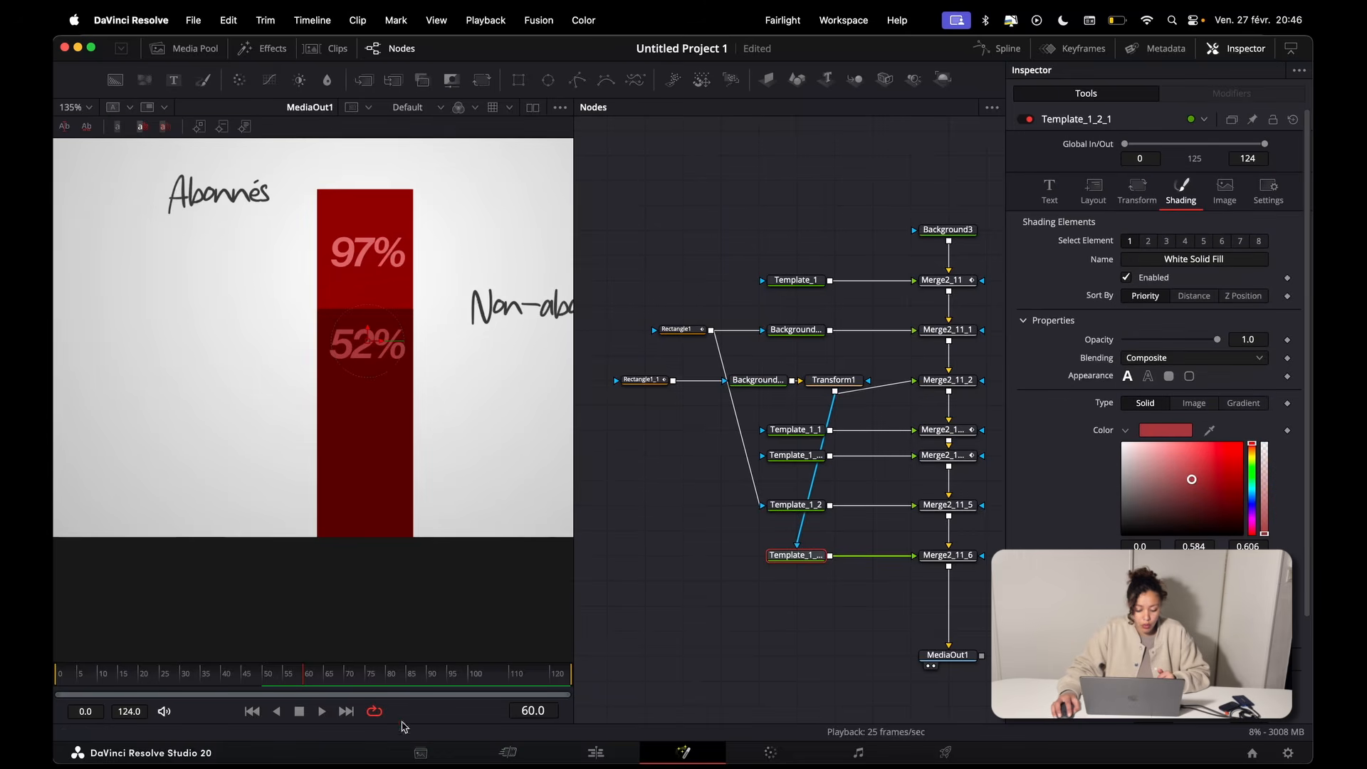
pyautogui.moveTo(317, 675); pyautogui.dragTo(258, 674)
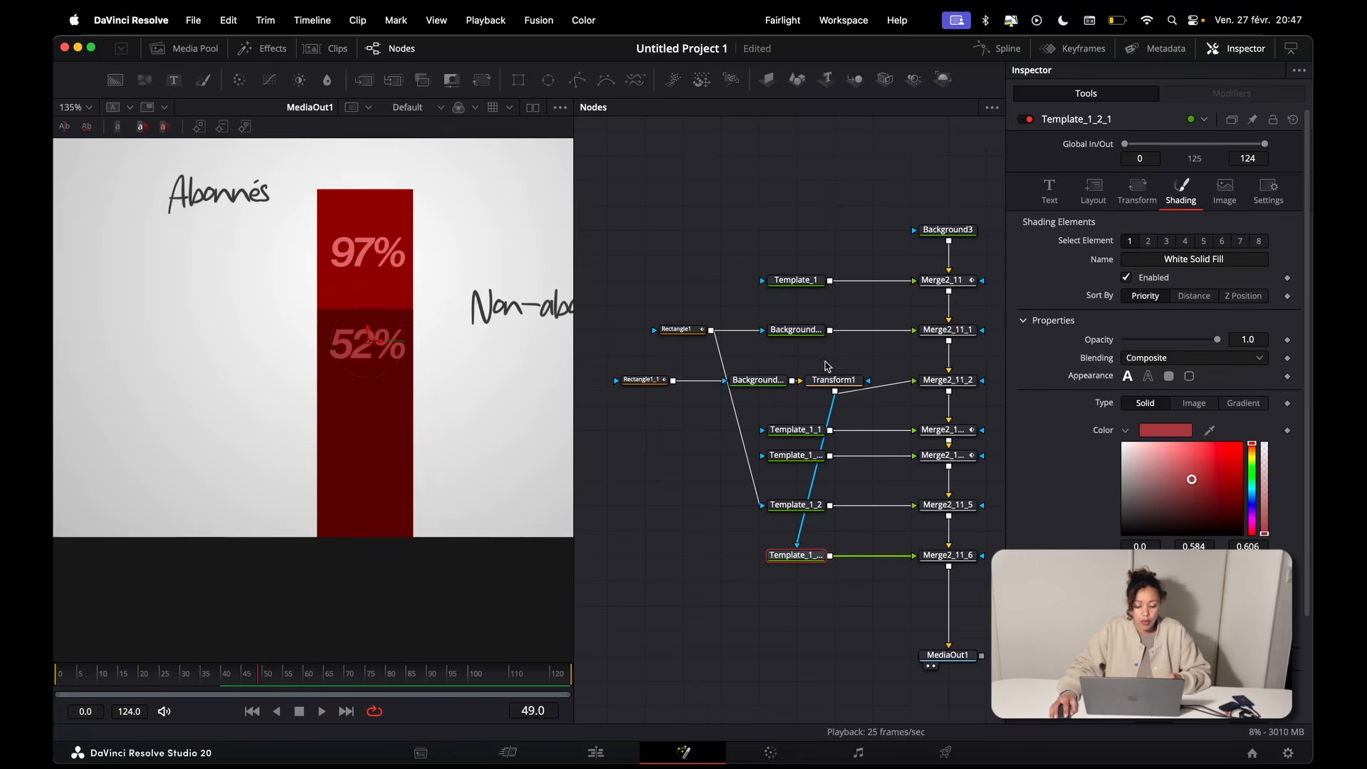
# Step: Examine Background3_2 alone in the viewer, along with its Rectangle1_1 mask and Transform1
pyautogui.click(739, 391)
pyautogui.click(641, 380)
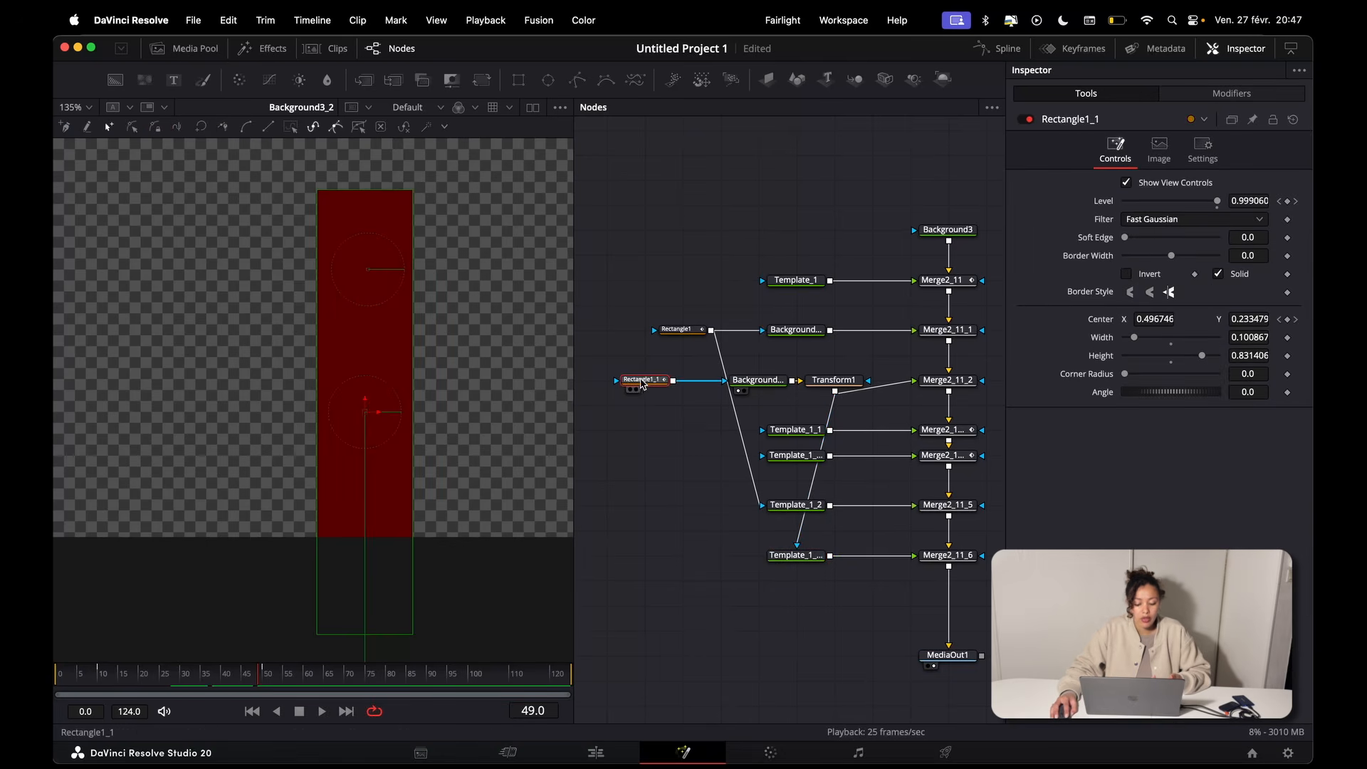
pyautogui.moveTo(836, 383); pyautogui.dragTo(433, 419)
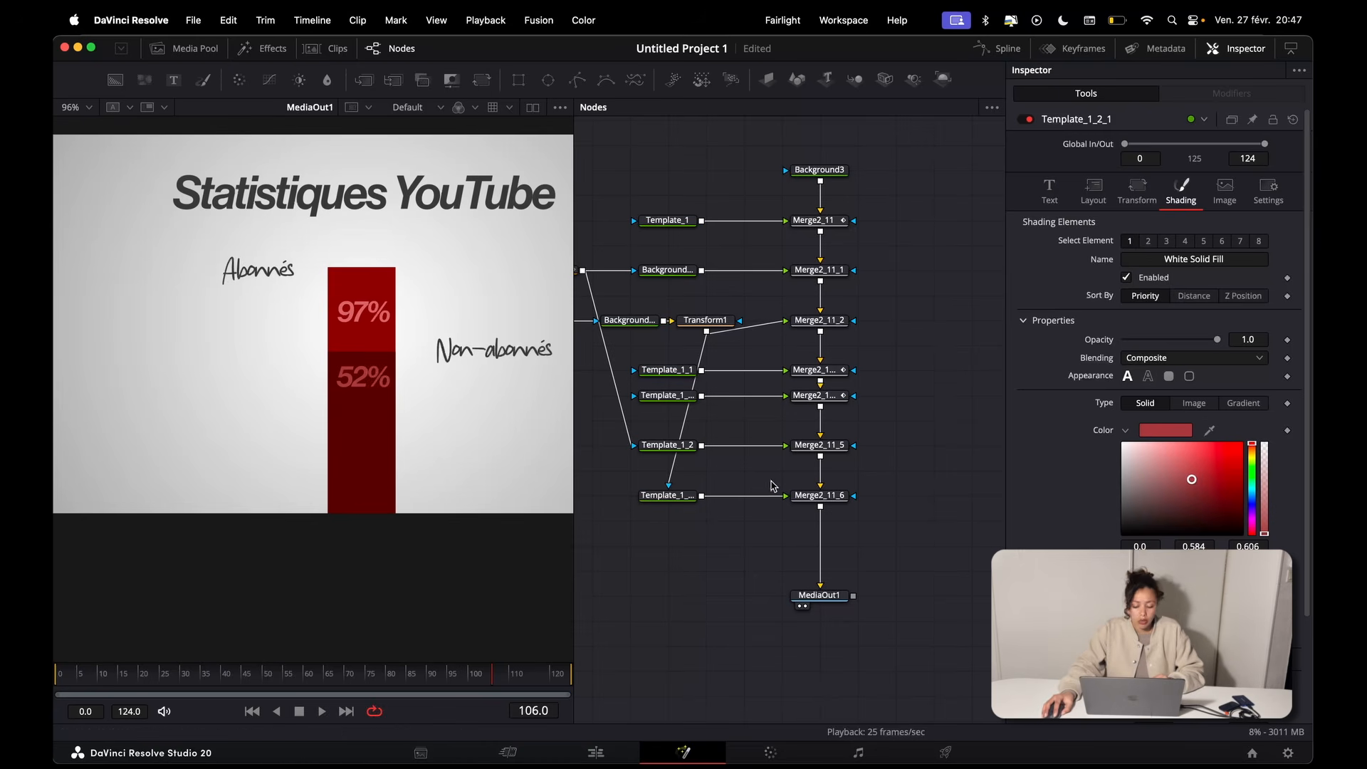
# Step: Add a Transform after Merge2_11_6, keyframe its Size from 1.0 at frame 0 to 1.072 at frame 124, and play it
pyautogui.click(820, 502)
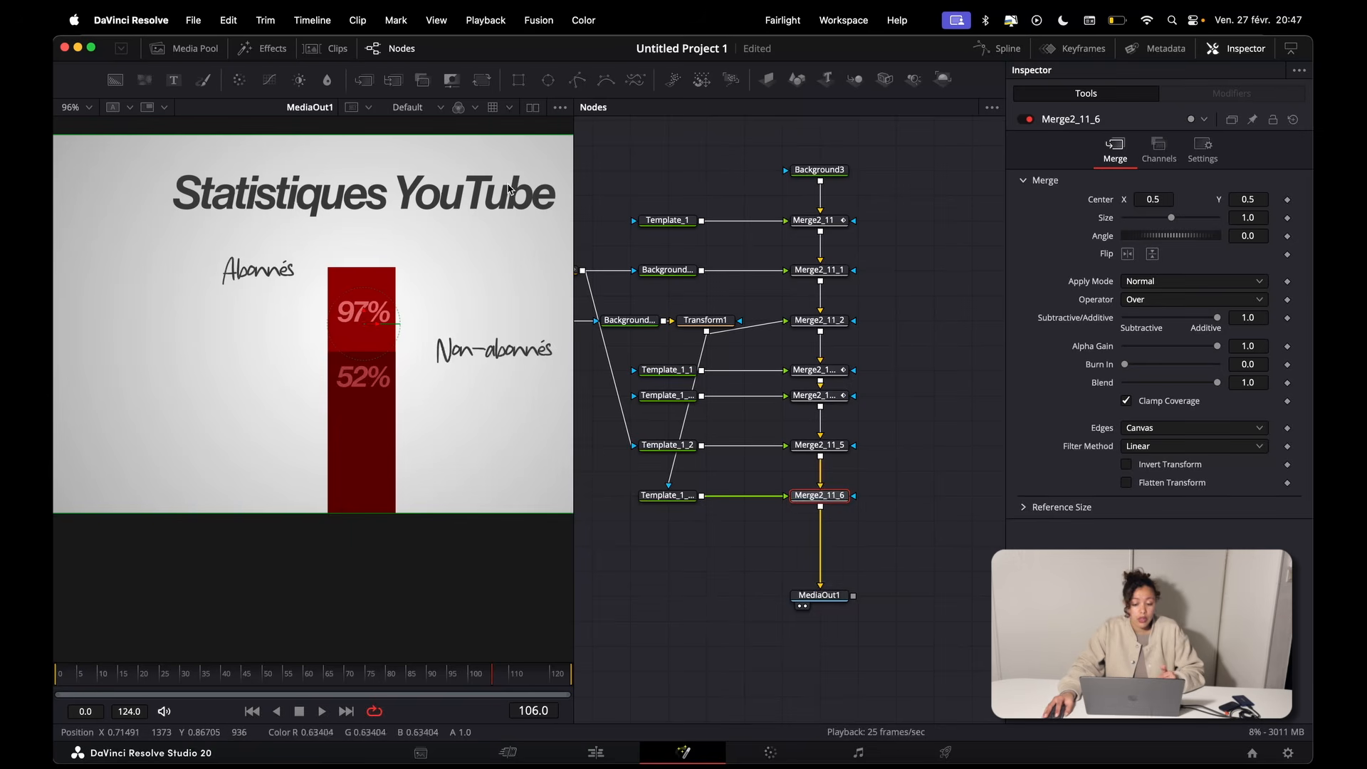
pyautogui.click(488, 84)
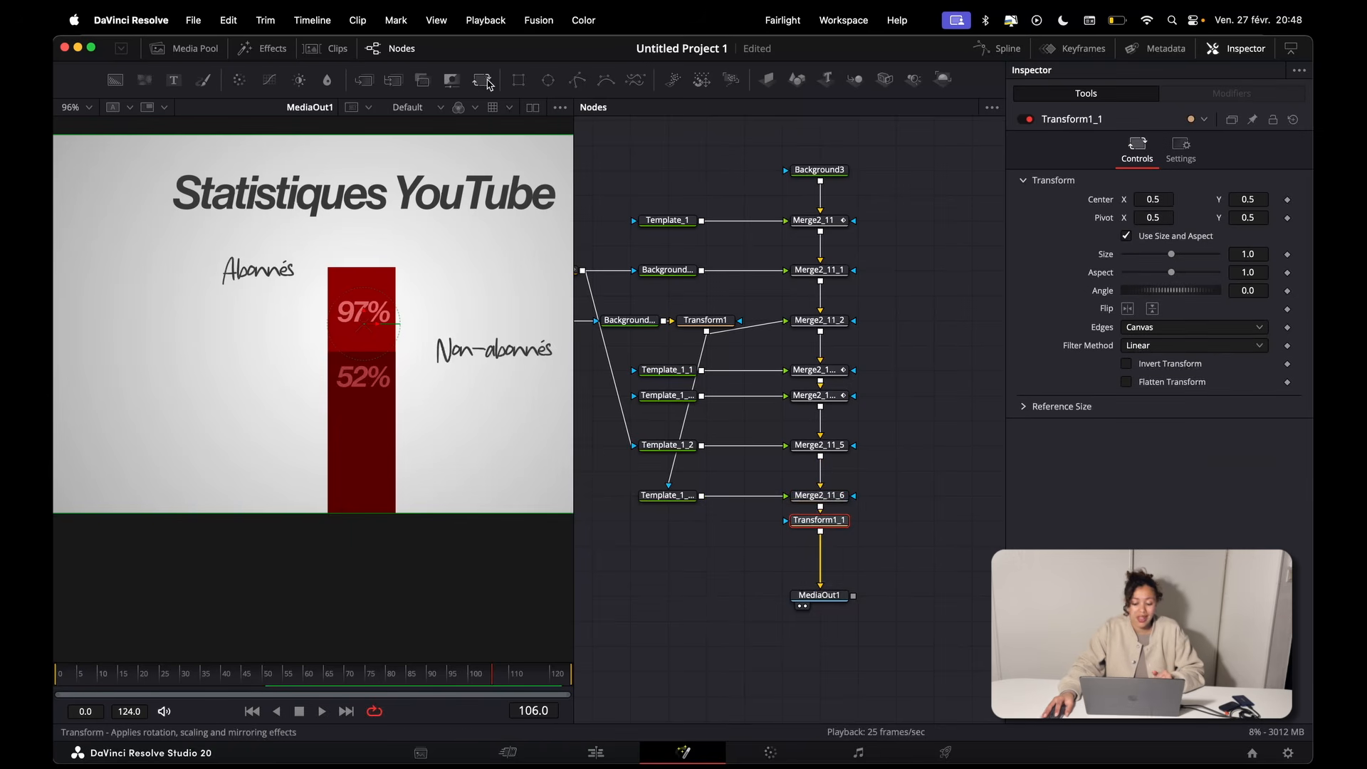
pyautogui.click(73, 673)
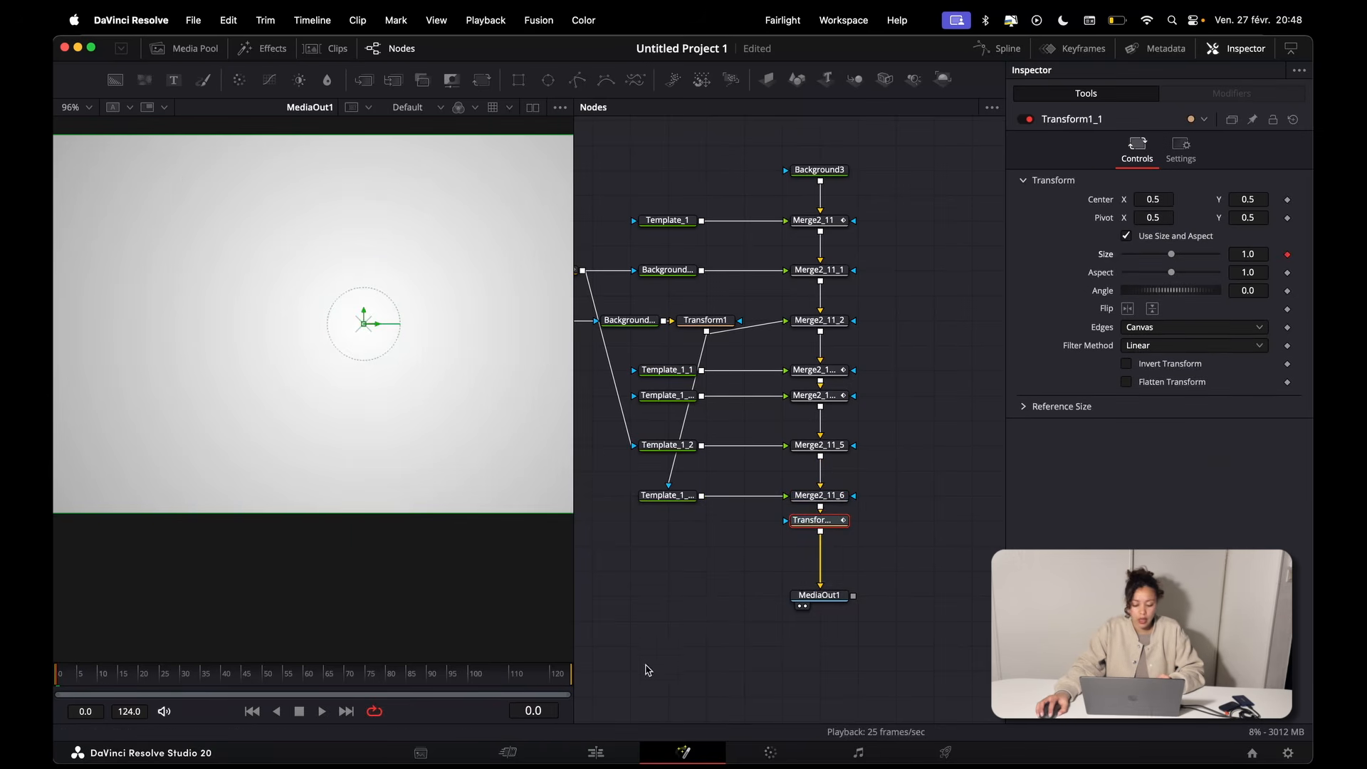
pyautogui.moveTo(564, 678); pyautogui.dragTo(606, 677)
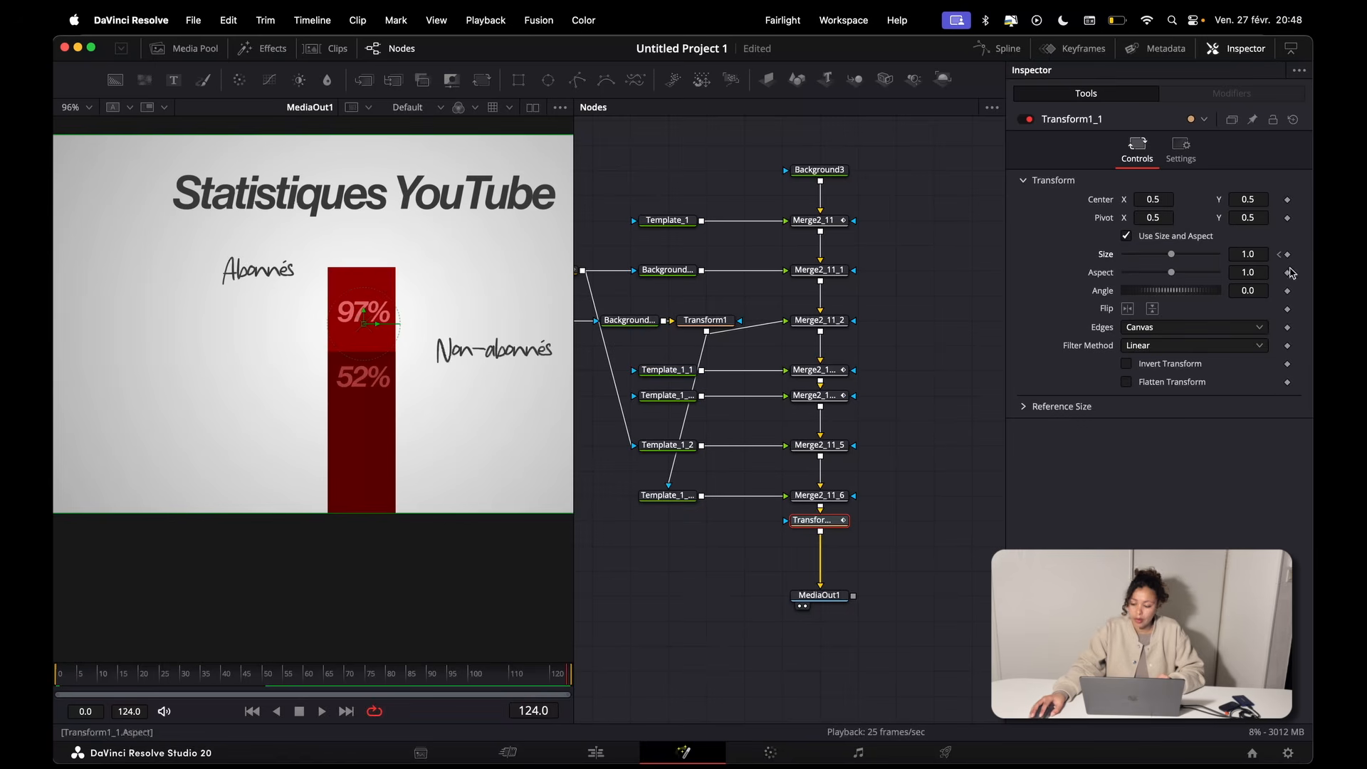
pyautogui.moveTo(1244, 258); pyautogui.dragTo(1296, 258)
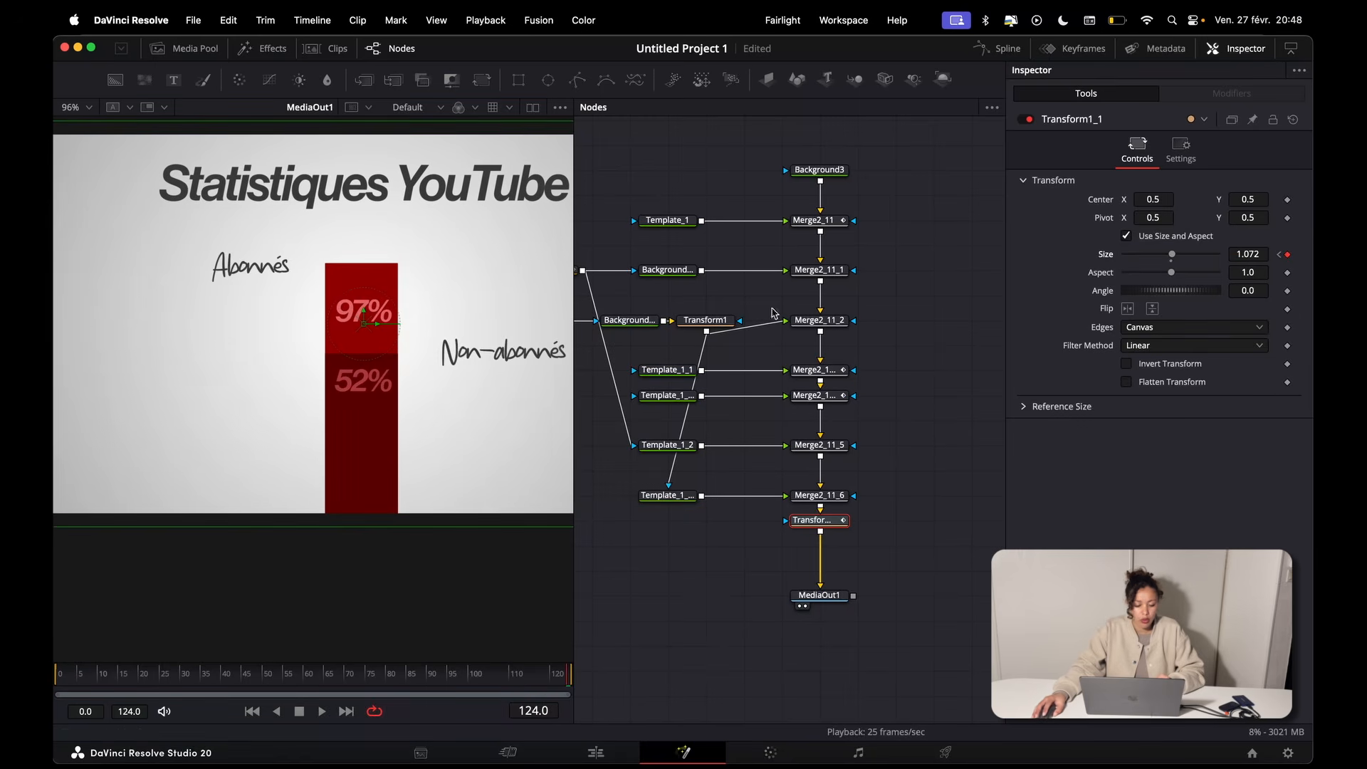
pyautogui.scroll(-3, 463, 349)
pyautogui.press('space')
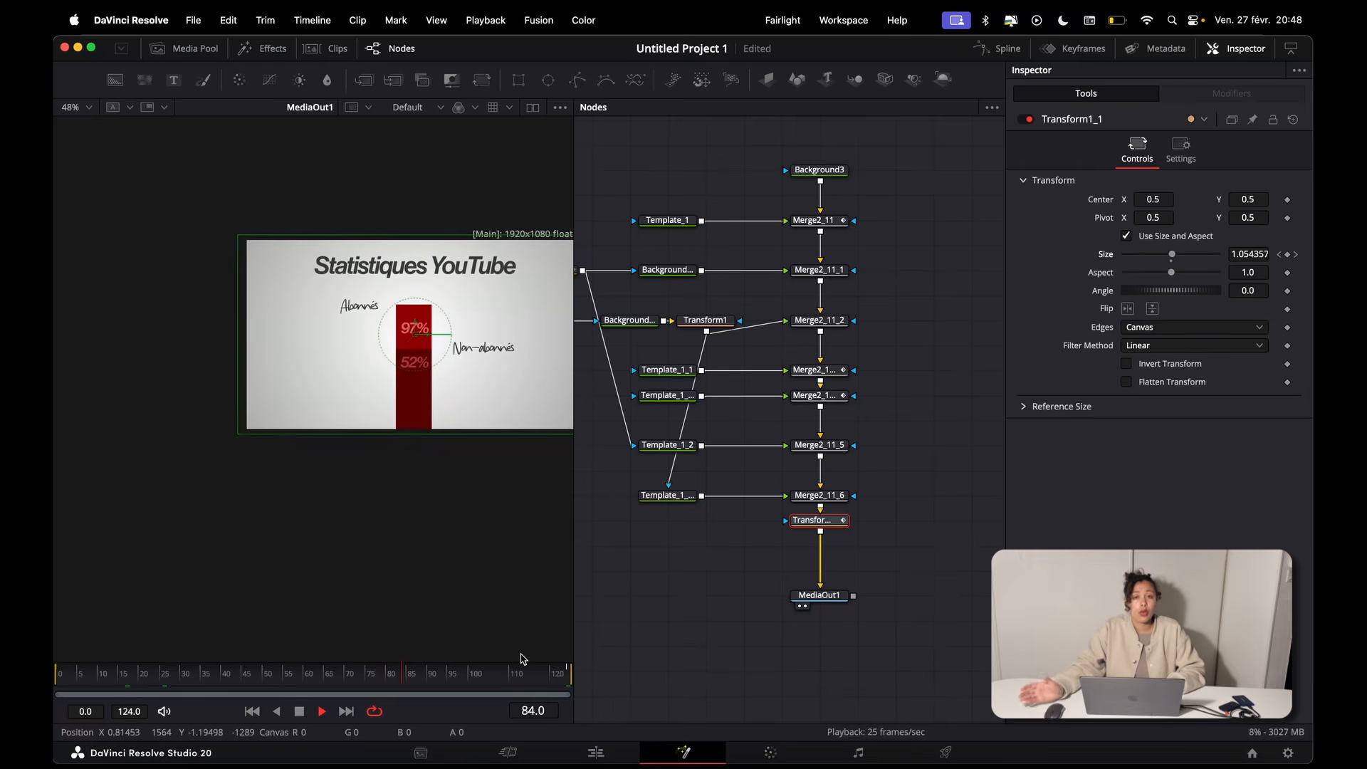
# Step: Turn off High Quality and Motion Blur for playback, and play the composition from frame 0
pyautogui.rightClick(463, 716)
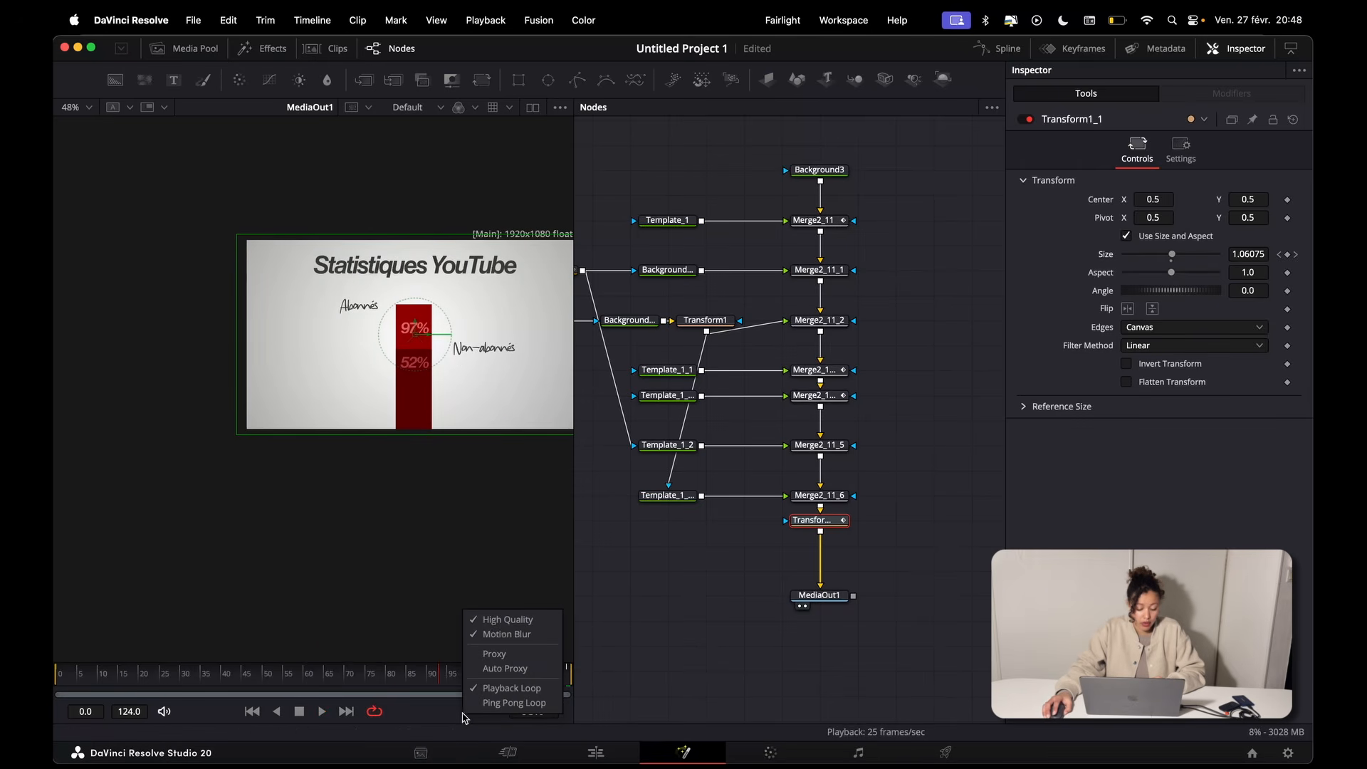
pyautogui.click(508, 623)
pyautogui.rightClick(446, 713)
pyautogui.click(482, 634)
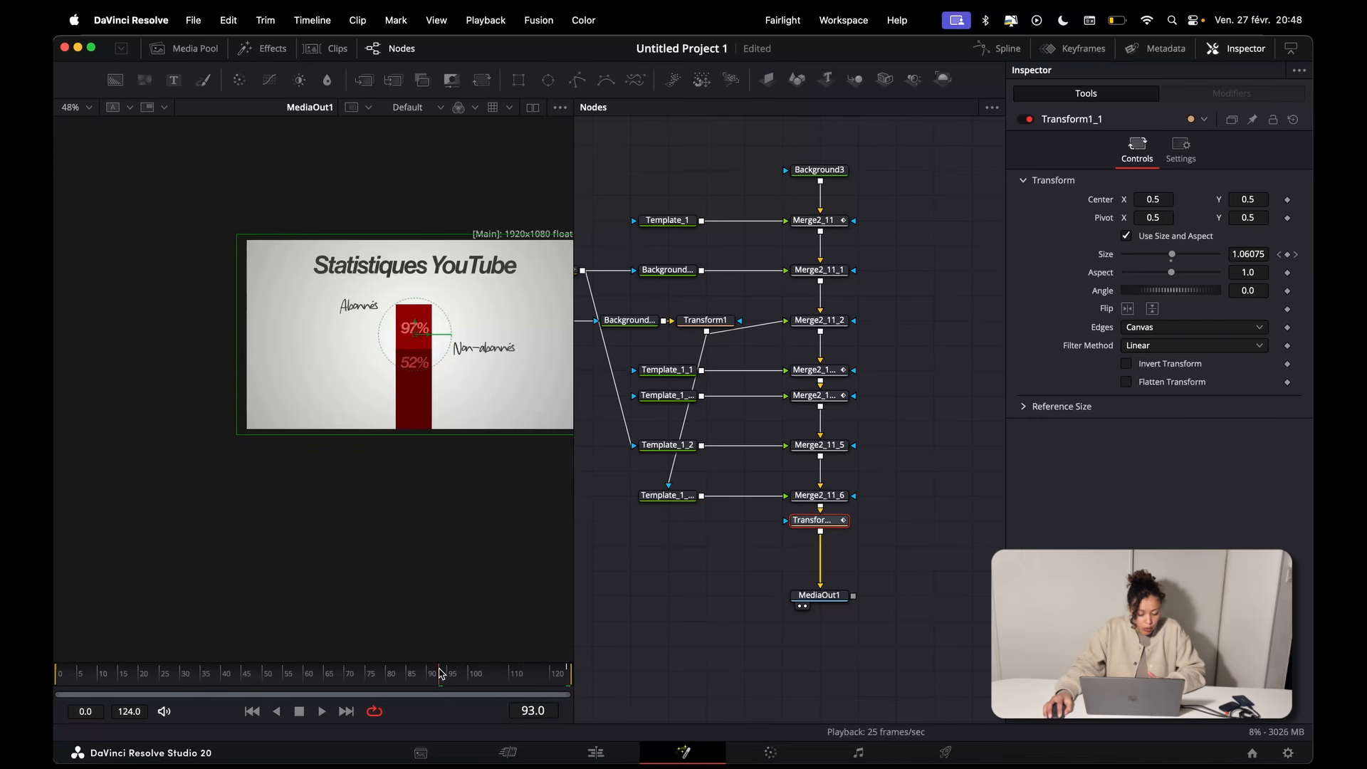
pyautogui.moveTo(440, 673); pyautogui.dragTo(57, 668)
pyautogui.press('space')
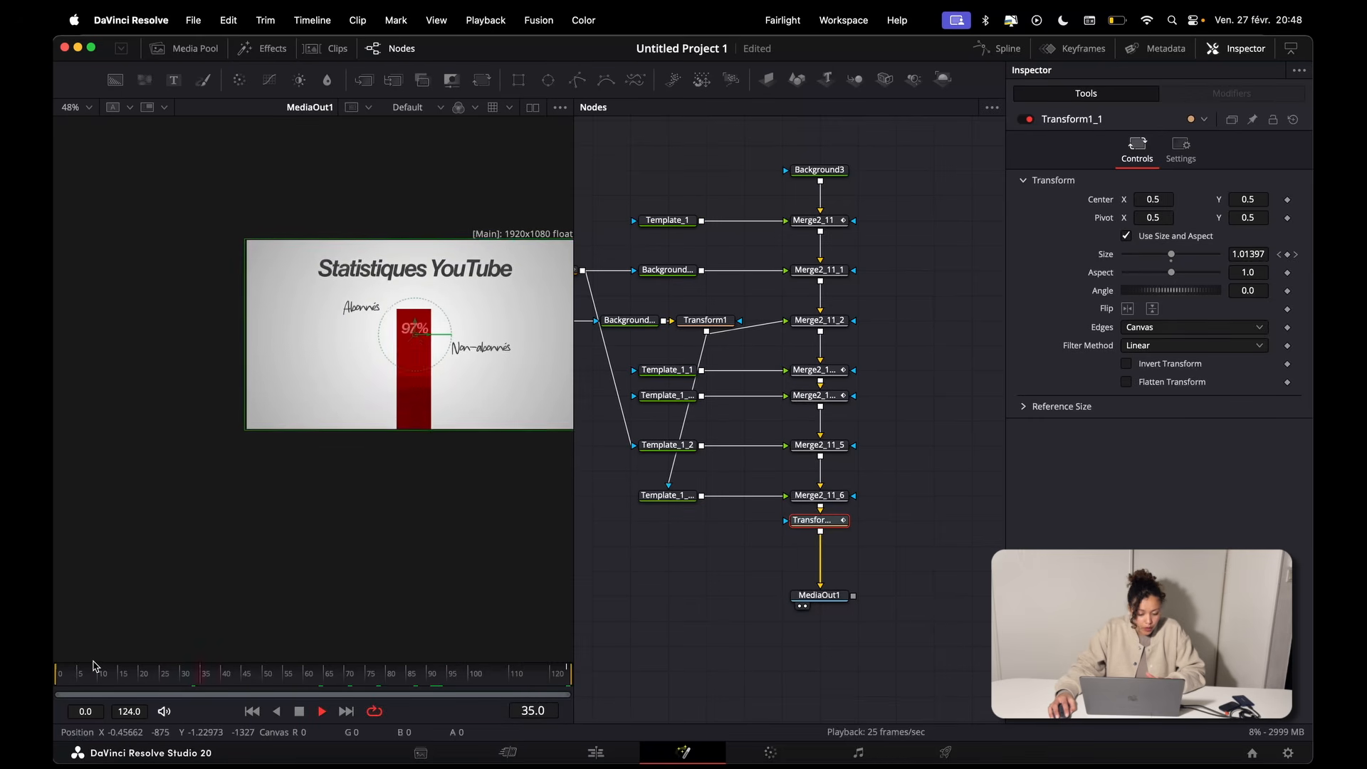
pyautogui.press('space')
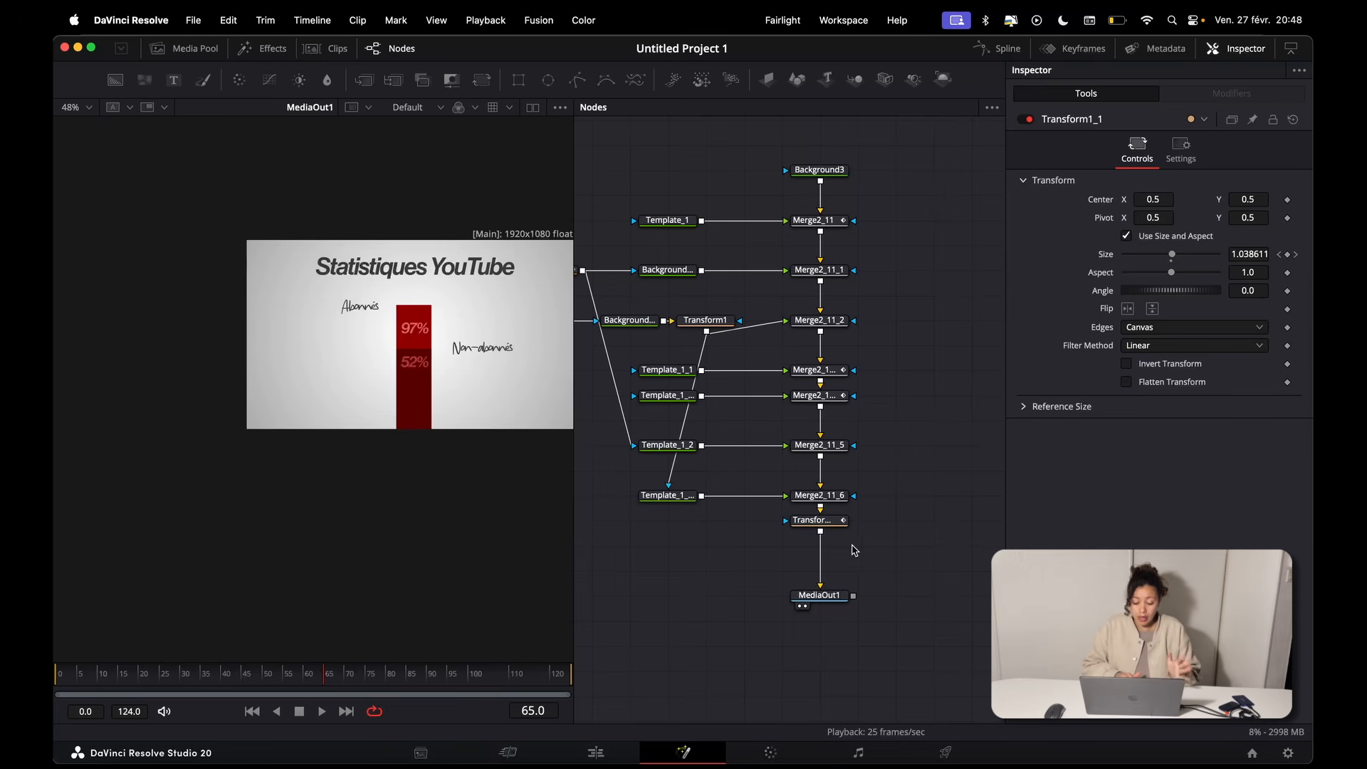
# Step: Add a Vignette effect after Transform1_1 and move MediaOut1 down to make room below it
pyautogui.click(840, 527)
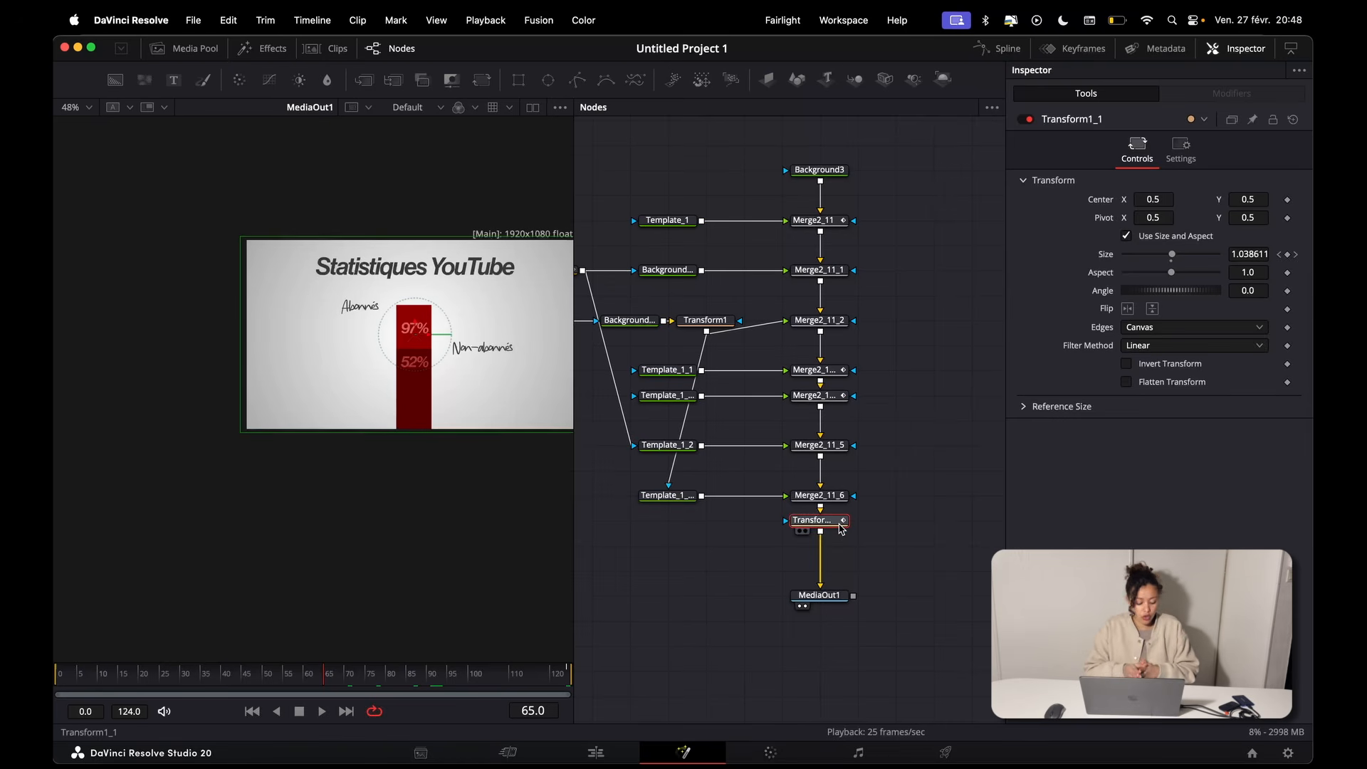
pyautogui.hotkey('shift', 'space')
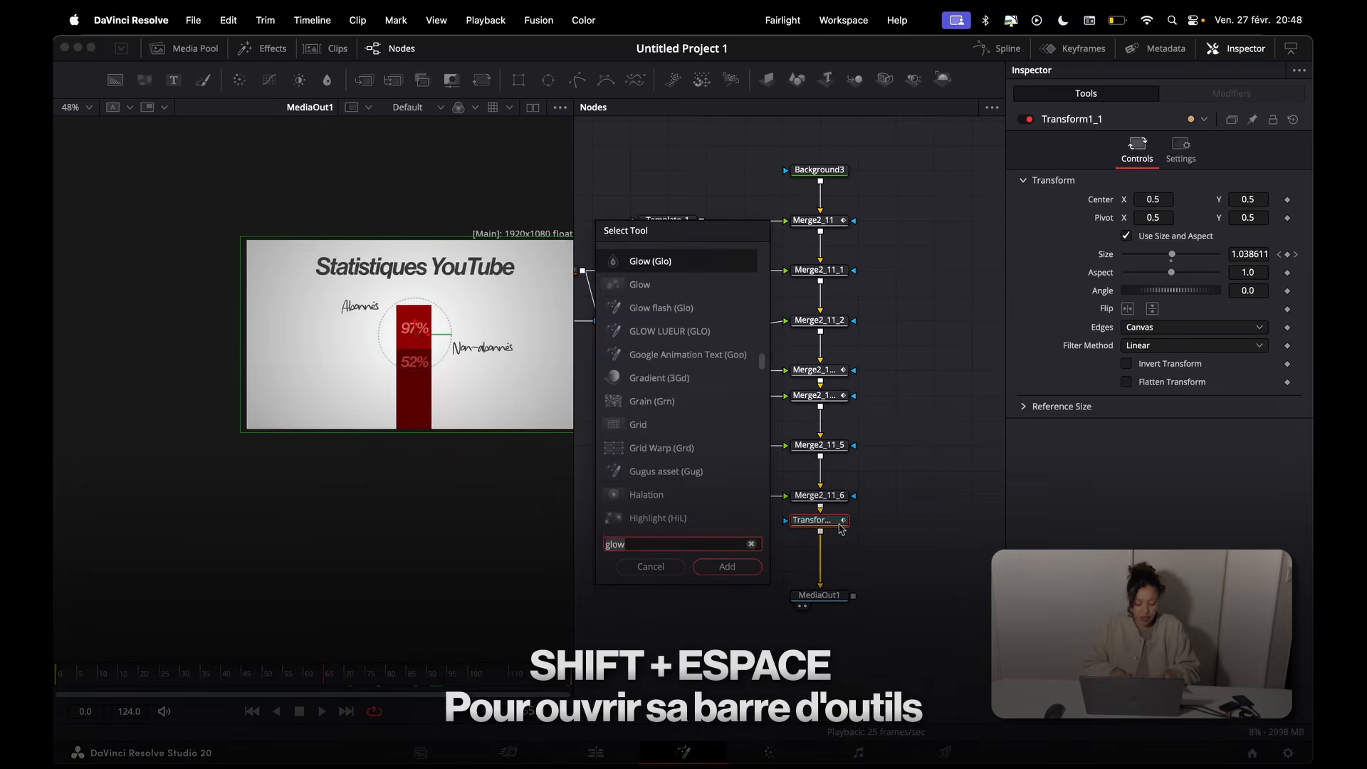
pyautogui.write('vig')
pyautogui.press('Return')
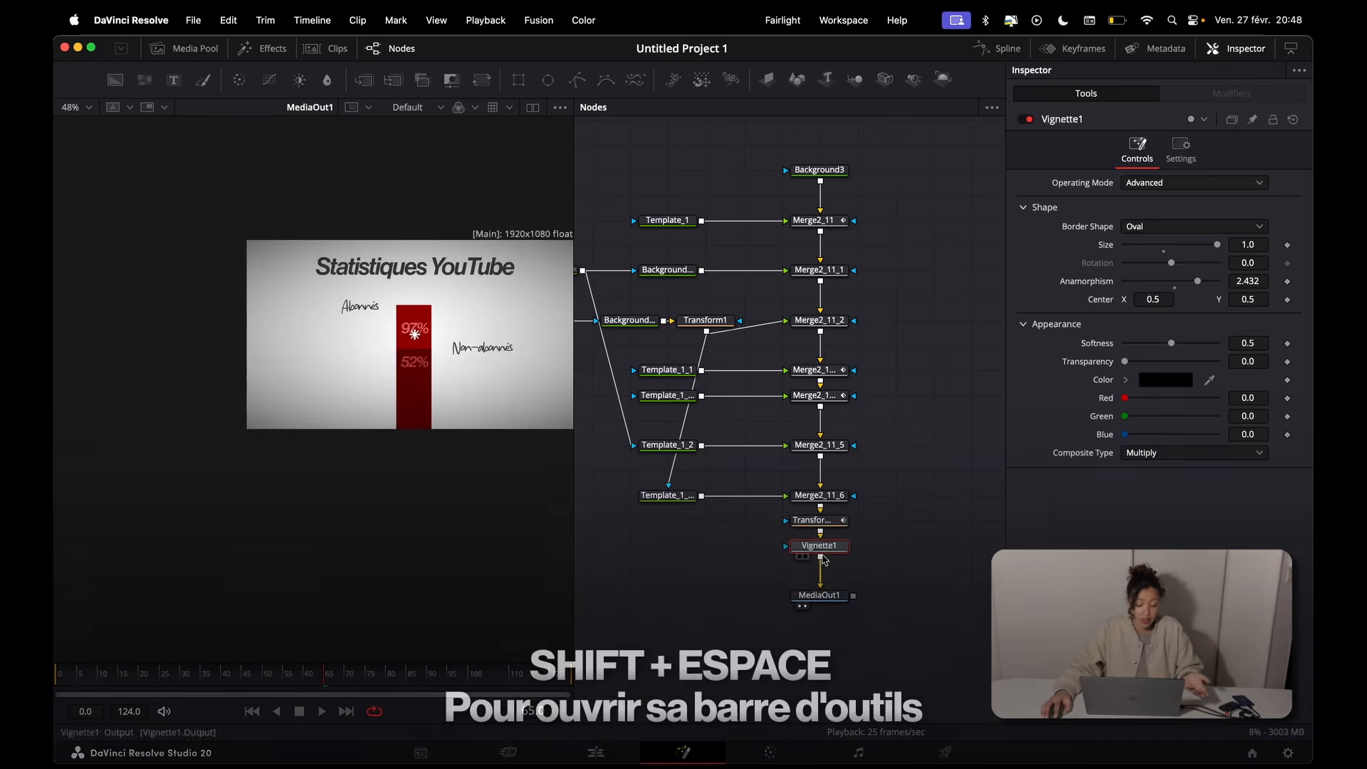
pyautogui.moveTo(739, 549); pyautogui.dragTo(814, 559)
pyautogui.moveTo(832, 605); pyautogui.dragTo(832, 630)
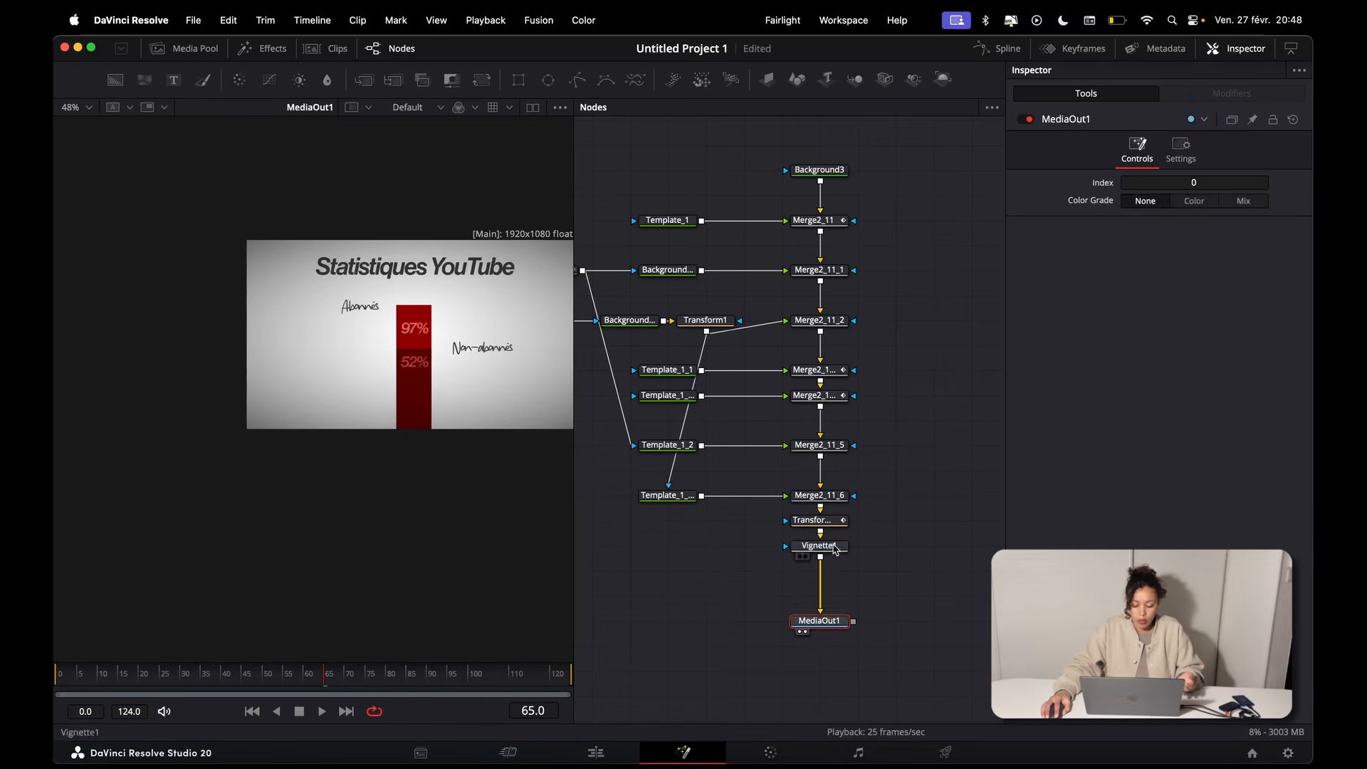
# Step: Duplicate the Vignette1 node directly after the original to darken the edges further
pyautogui.press('super+c')
pyautogui.press('super+v')
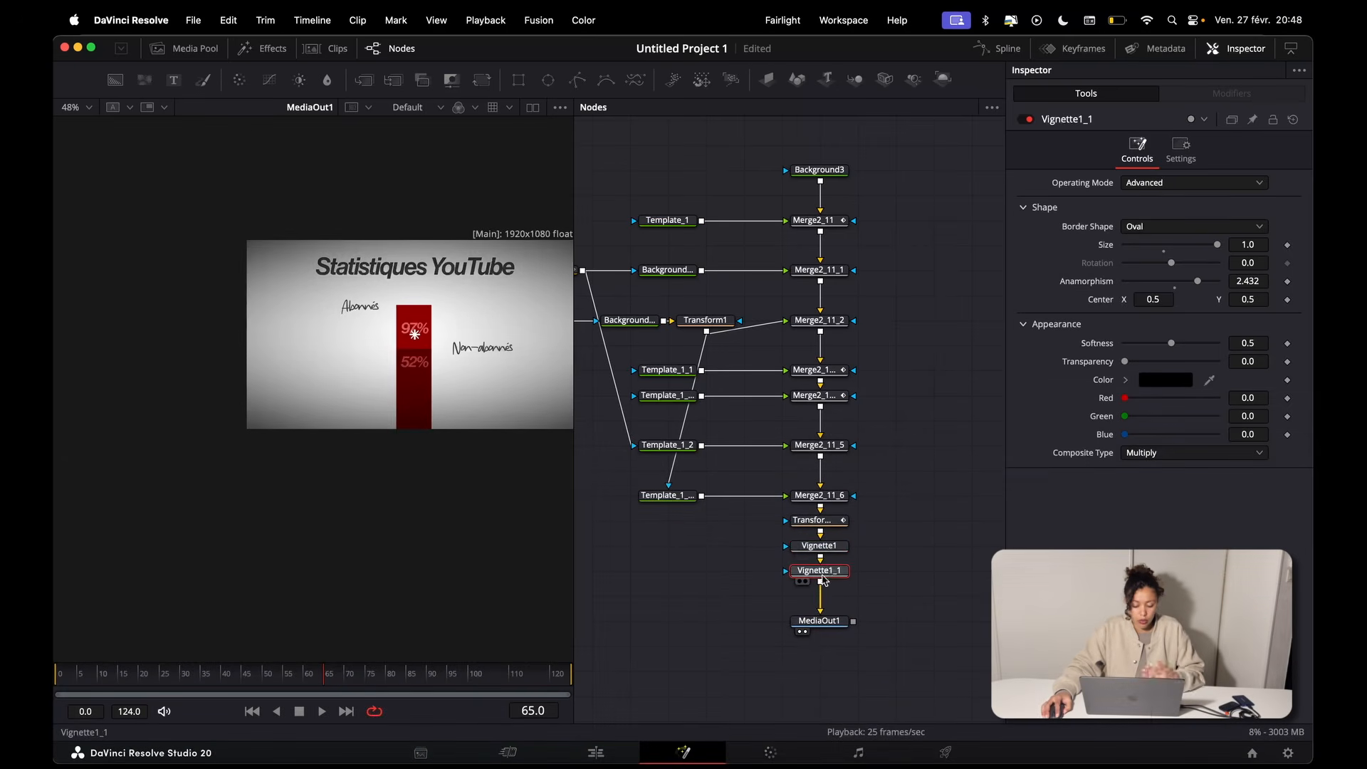
pyautogui.hscroll(2, 469, 485)
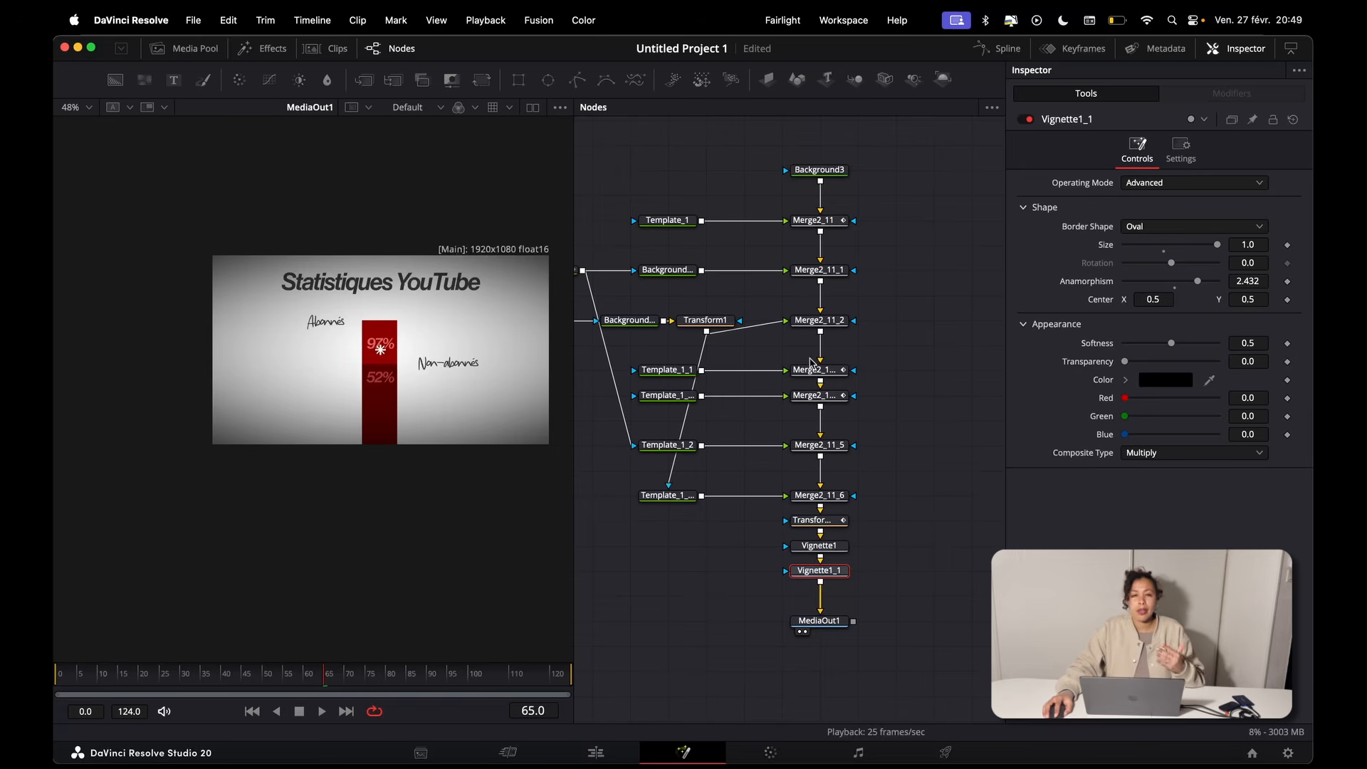
# Step: Add a Grid effect after Vignette1_1
pyautogui.scroll(-2, 820, 515)
pyautogui.hotkey('shift', 'space')
pyautogui.write('vign')
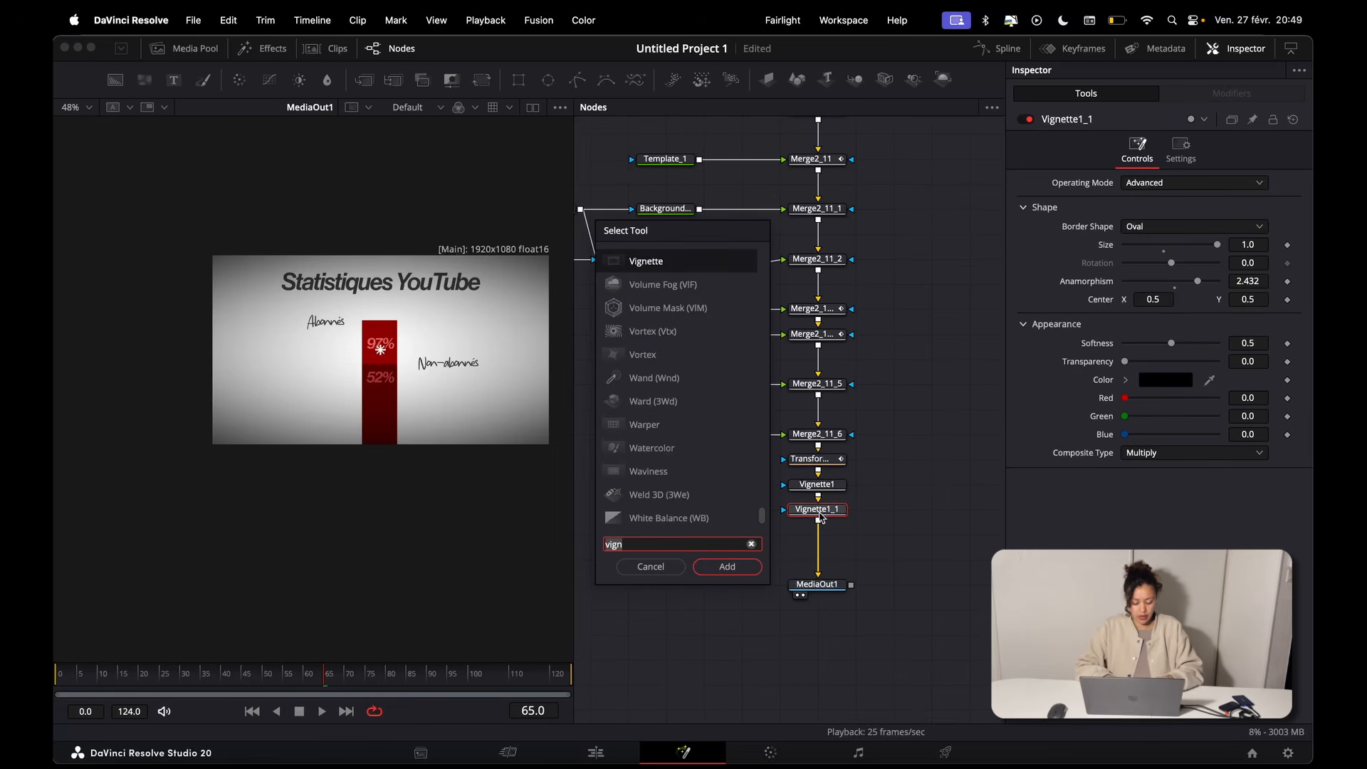
pyautogui.write('grid')
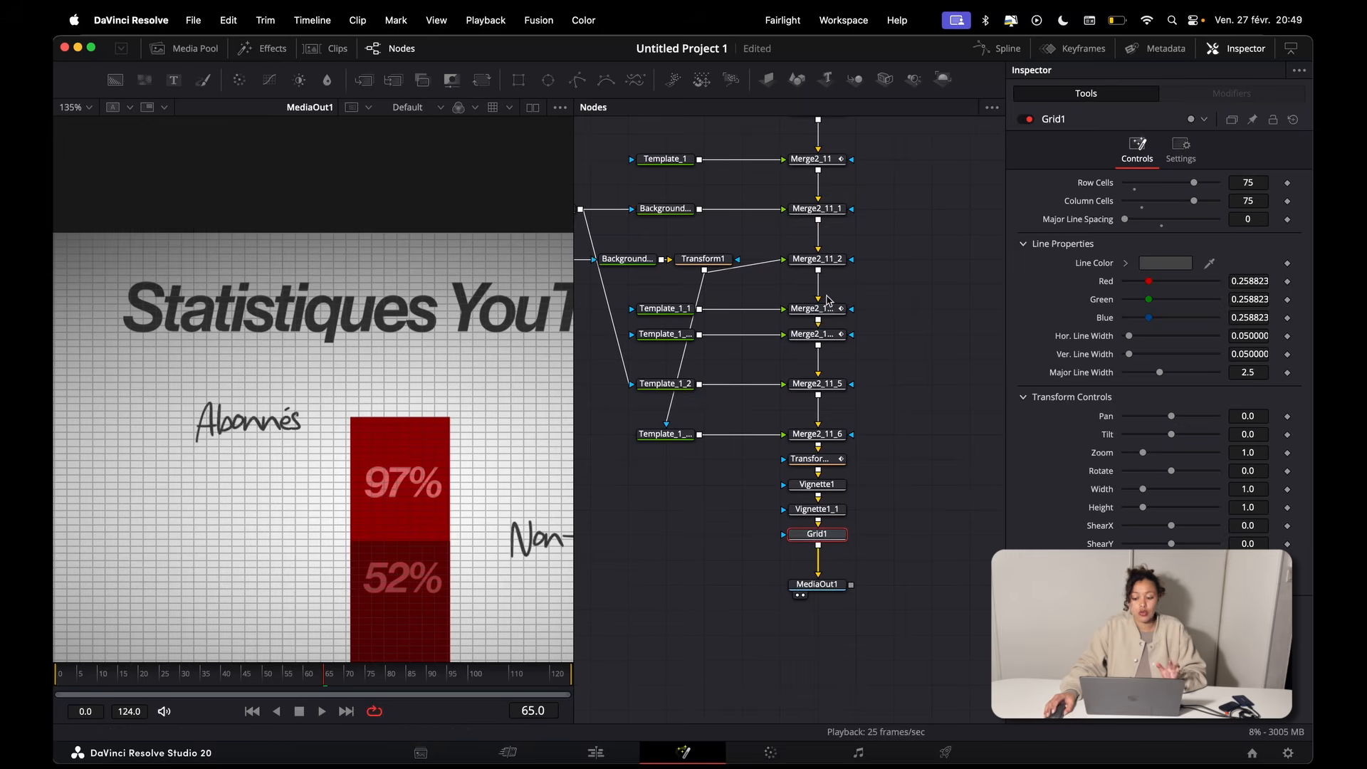
# Step: Move the Grid1 node up the chain so it sits directly after Background3, before Merge2_11
pyautogui.scroll(3, 793, 304)
pyautogui.moveTo(793, 218); pyautogui.dragTo(768, 189)
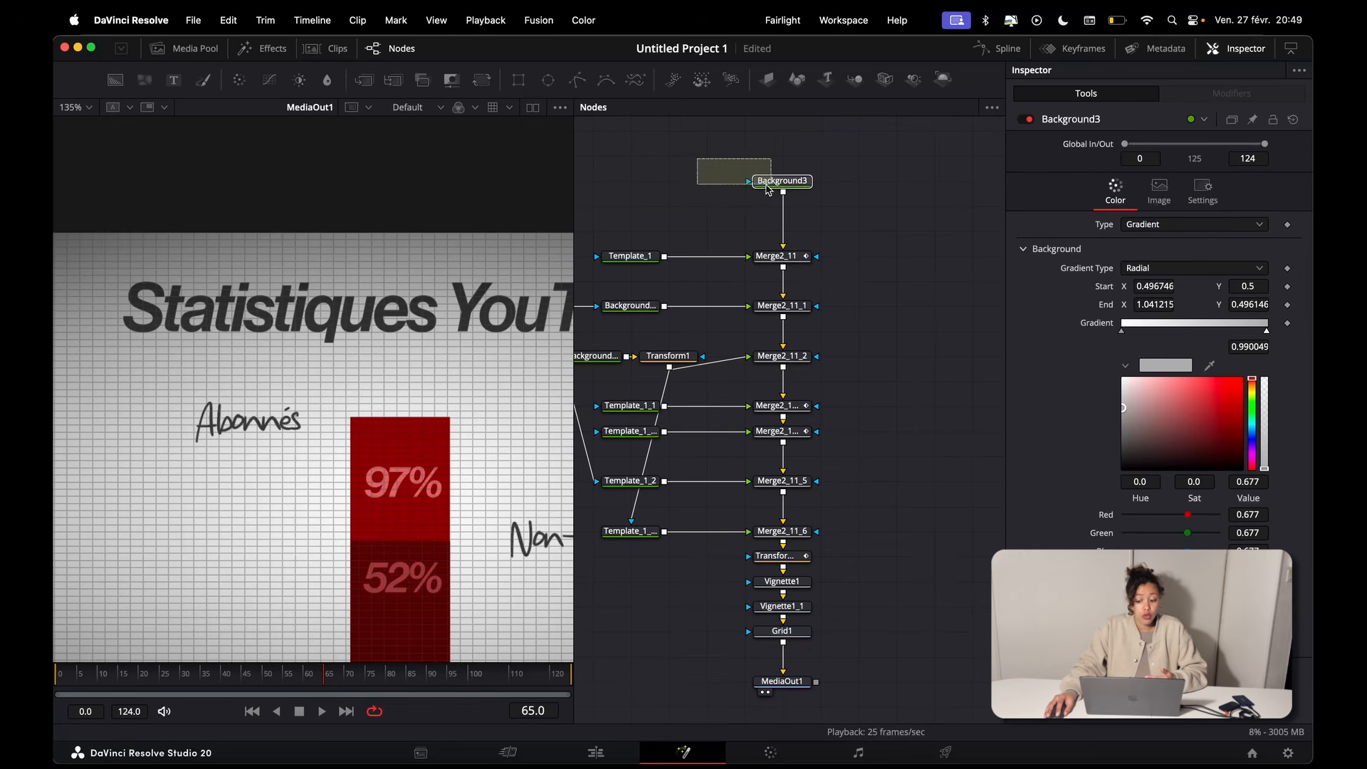
pyautogui.scroll(-2, 842, 397)
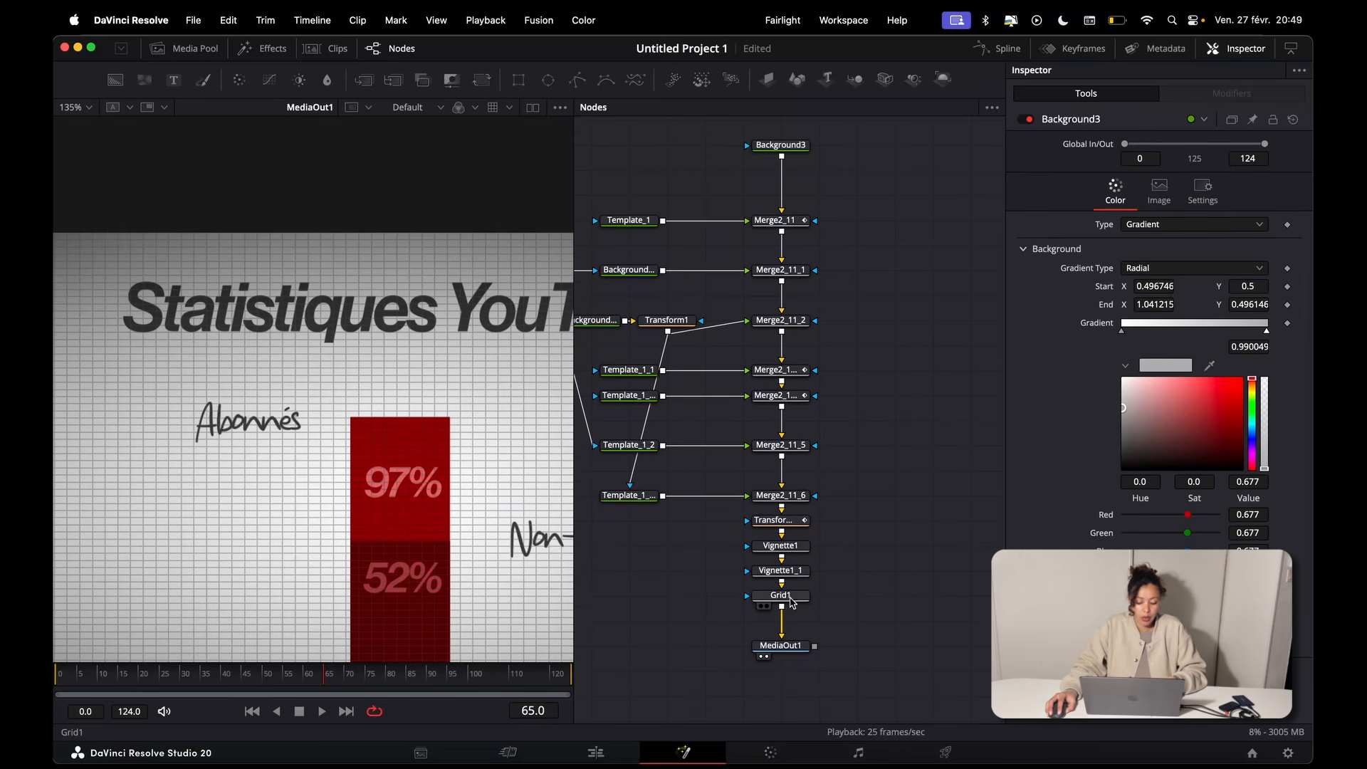
pyautogui.moveTo(790, 602); pyautogui.dragTo(801, 183)
pyautogui.click(782, 173)
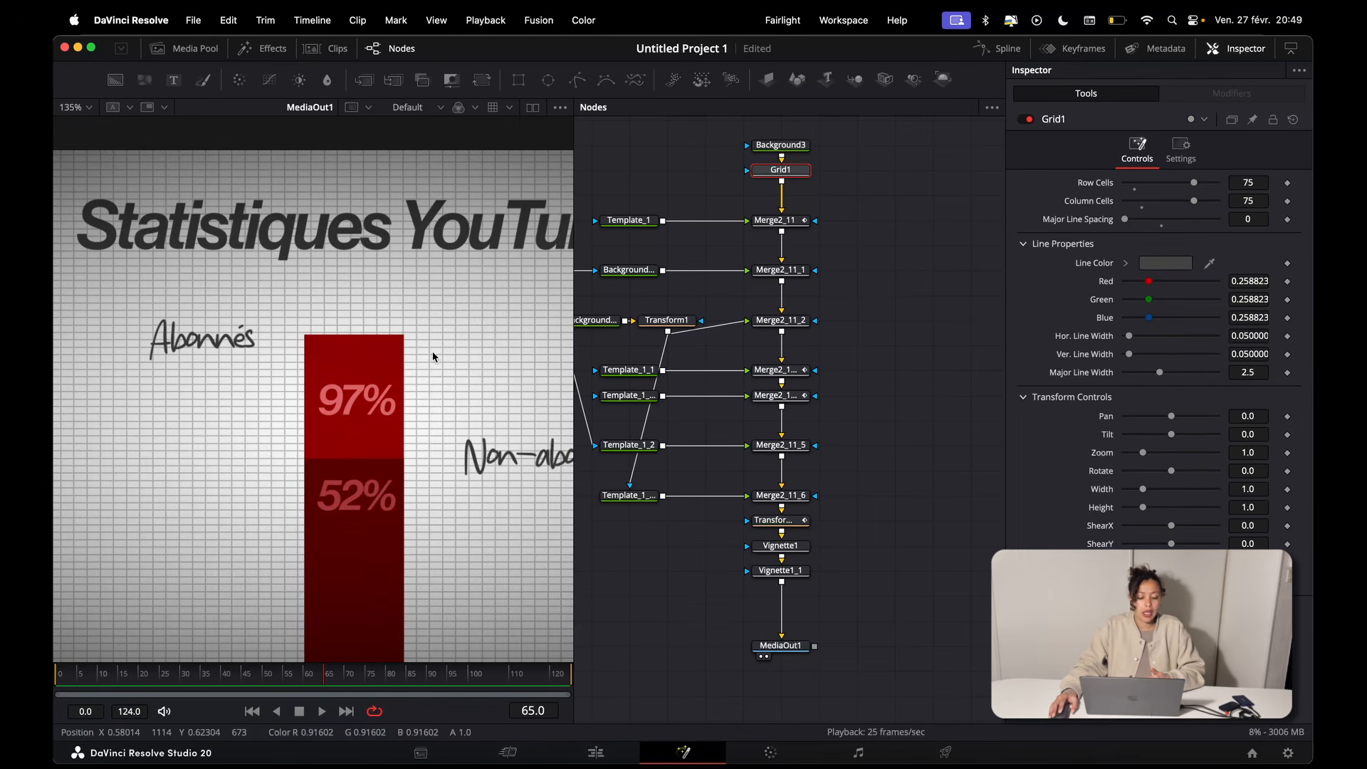
pyautogui.click(803, 150)
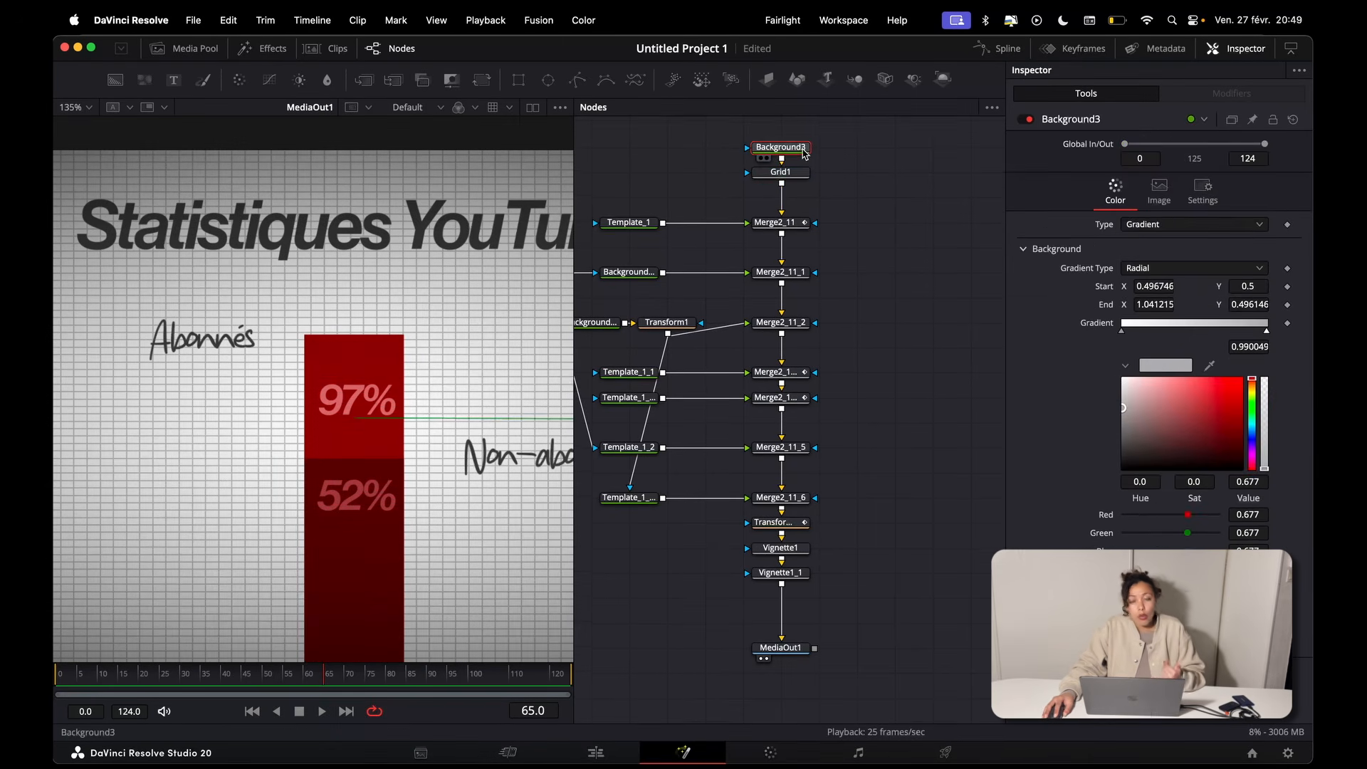
pyautogui.click(803, 175)
pyautogui.moveTo(856, 155); pyautogui.dragTo(741, 117)
pyautogui.scroll(-1, 742, 122)
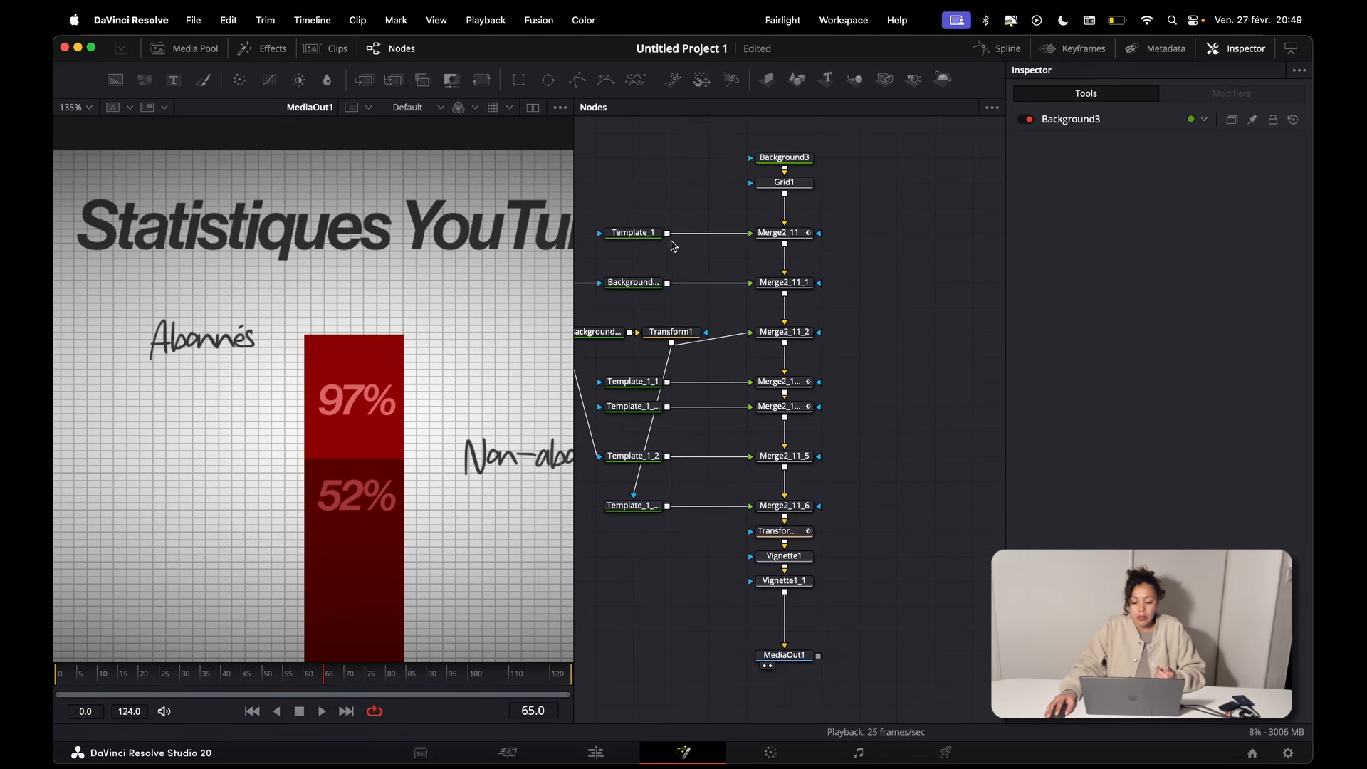
pyautogui.moveTo(625, 212); pyautogui.dragTo(873, 604)
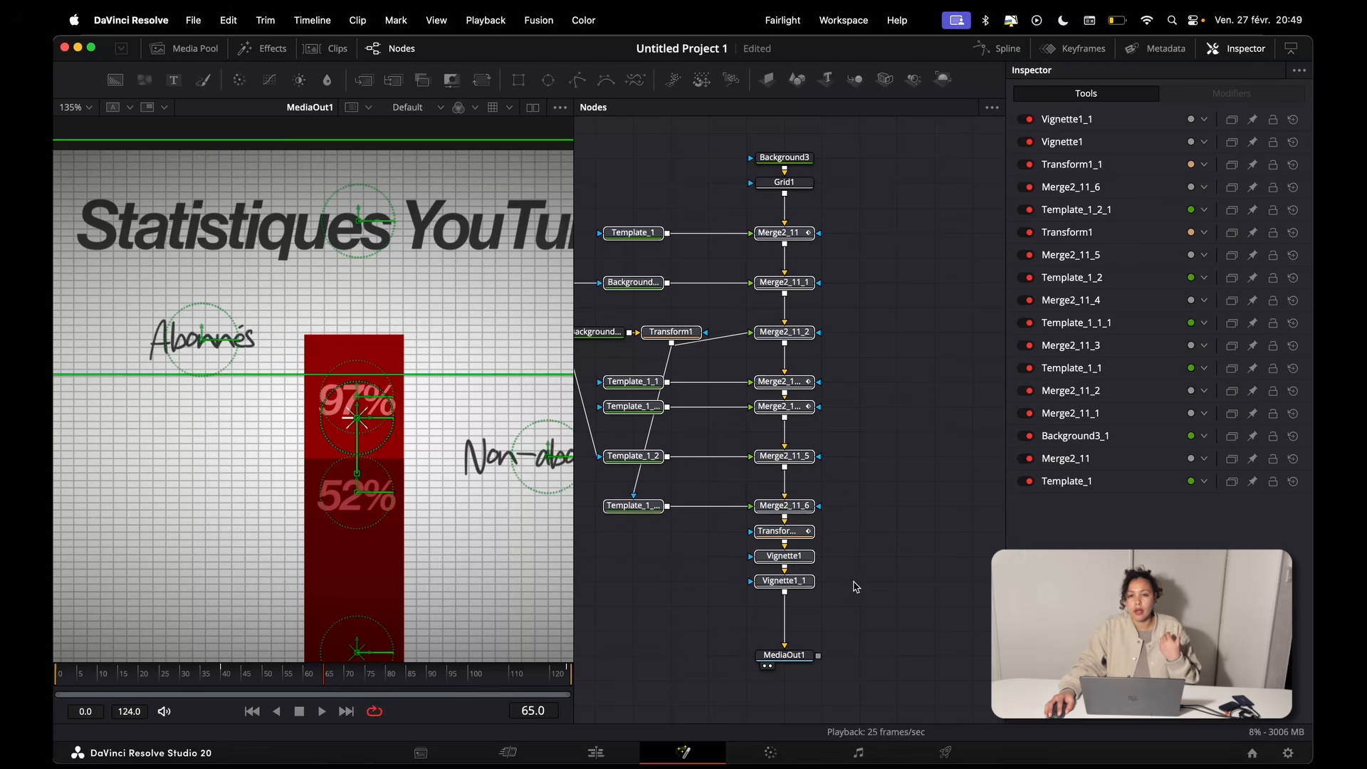
# Step: Mask Grid1 with an Ellipse node placed beside it, flattening the ellipse to about 0.33 high and widening it beyond the "Non-abonnés" label
pyautogui.click(784, 182)
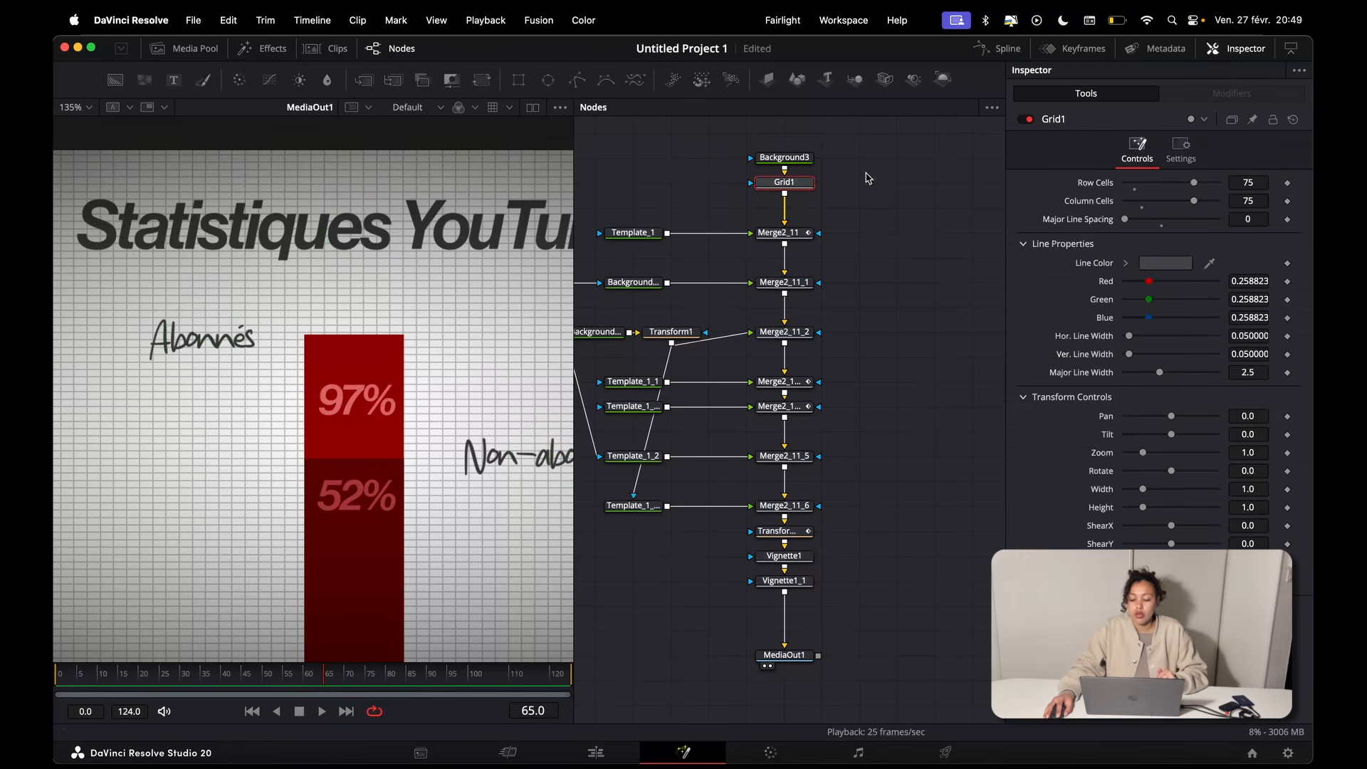
pyautogui.click(1181, 151)
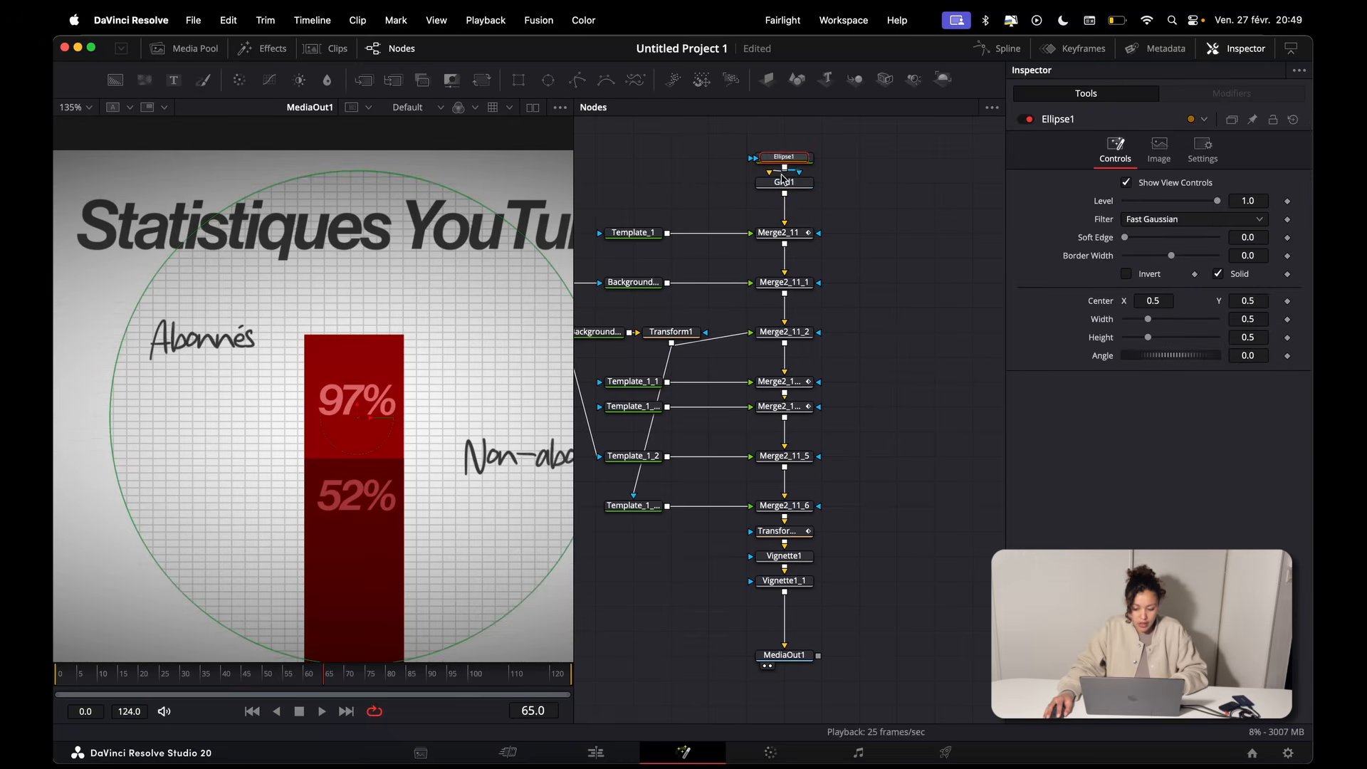
pyautogui.moveTo(784, 159); pyautogui.dragTo(783, 135)
pyautogui.moveTo(860, 184); pyautogui.dragTo(670, 183)
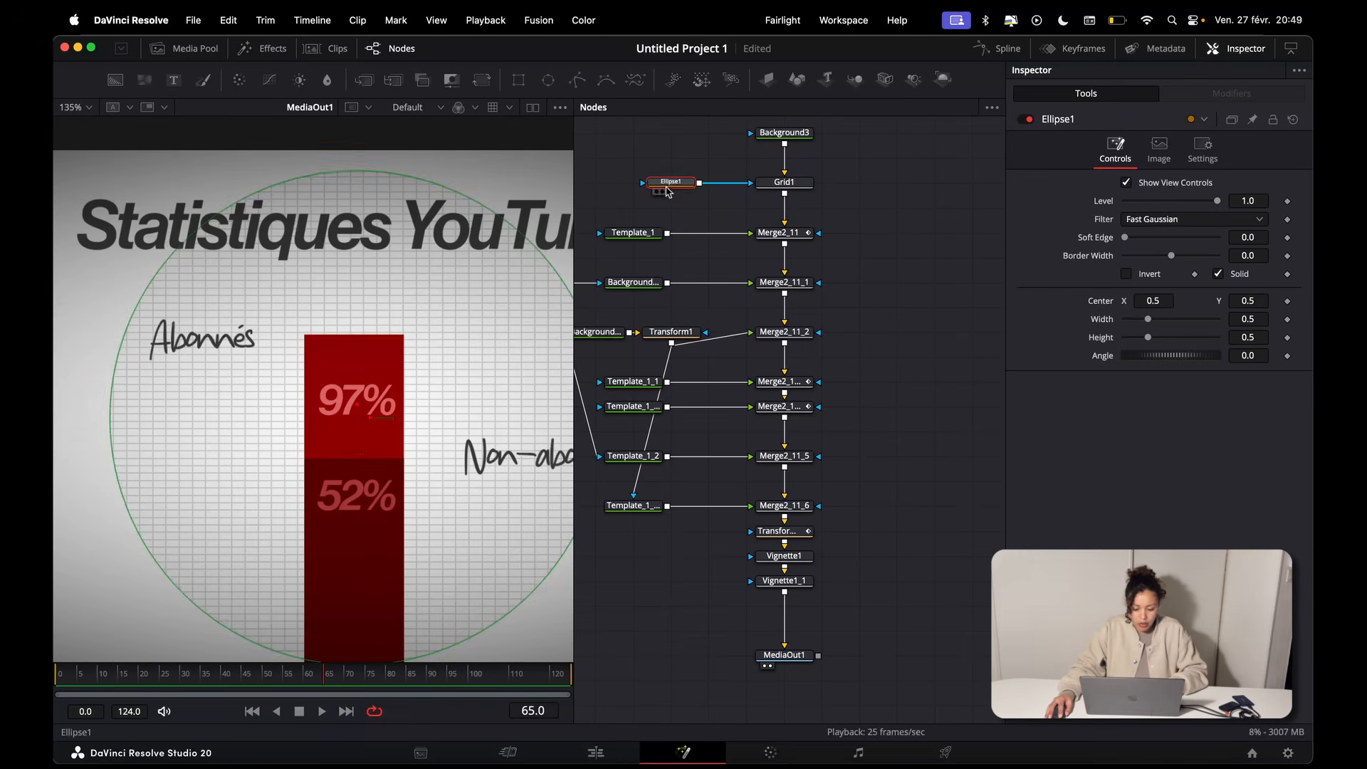
pyautogui.scroll(-3, 530, 330)
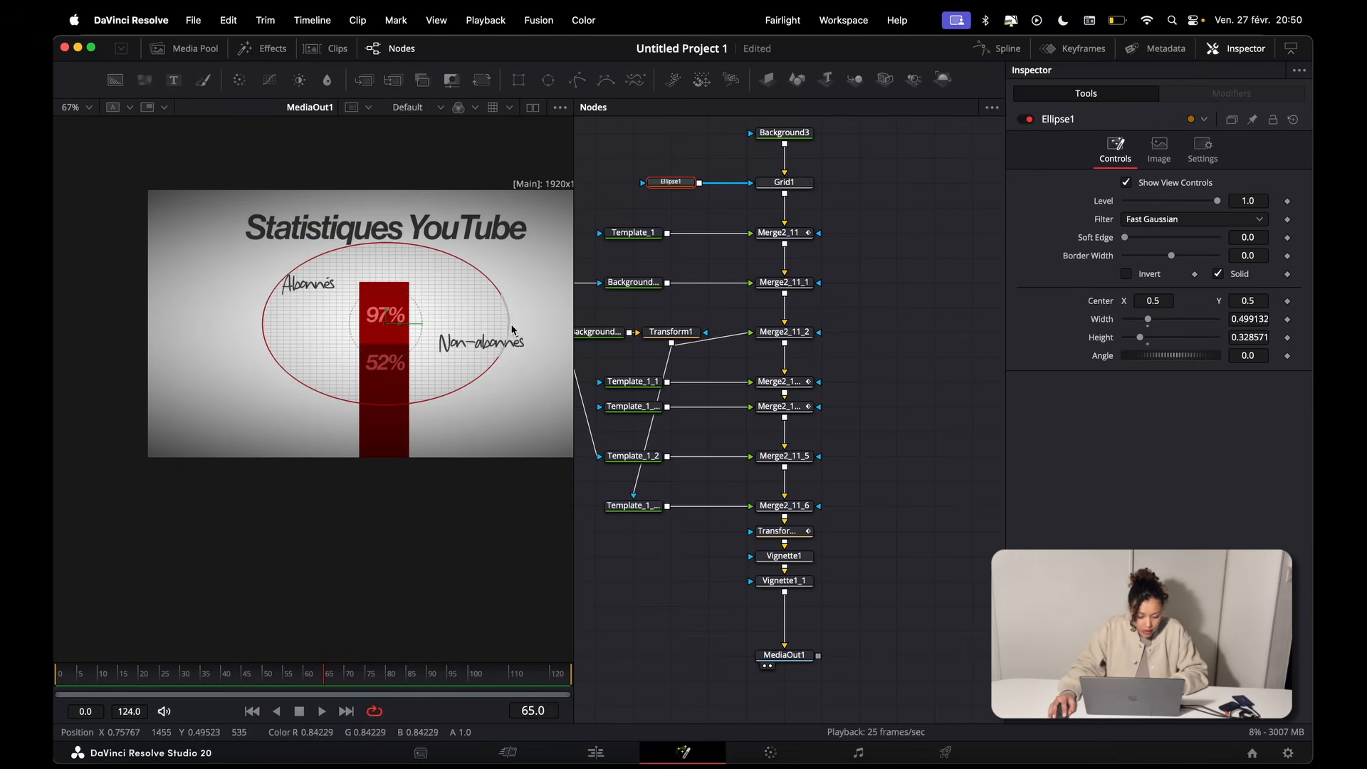
pyautogui.moveTo(512, 330); pyautogui.dragTo(548, 326)
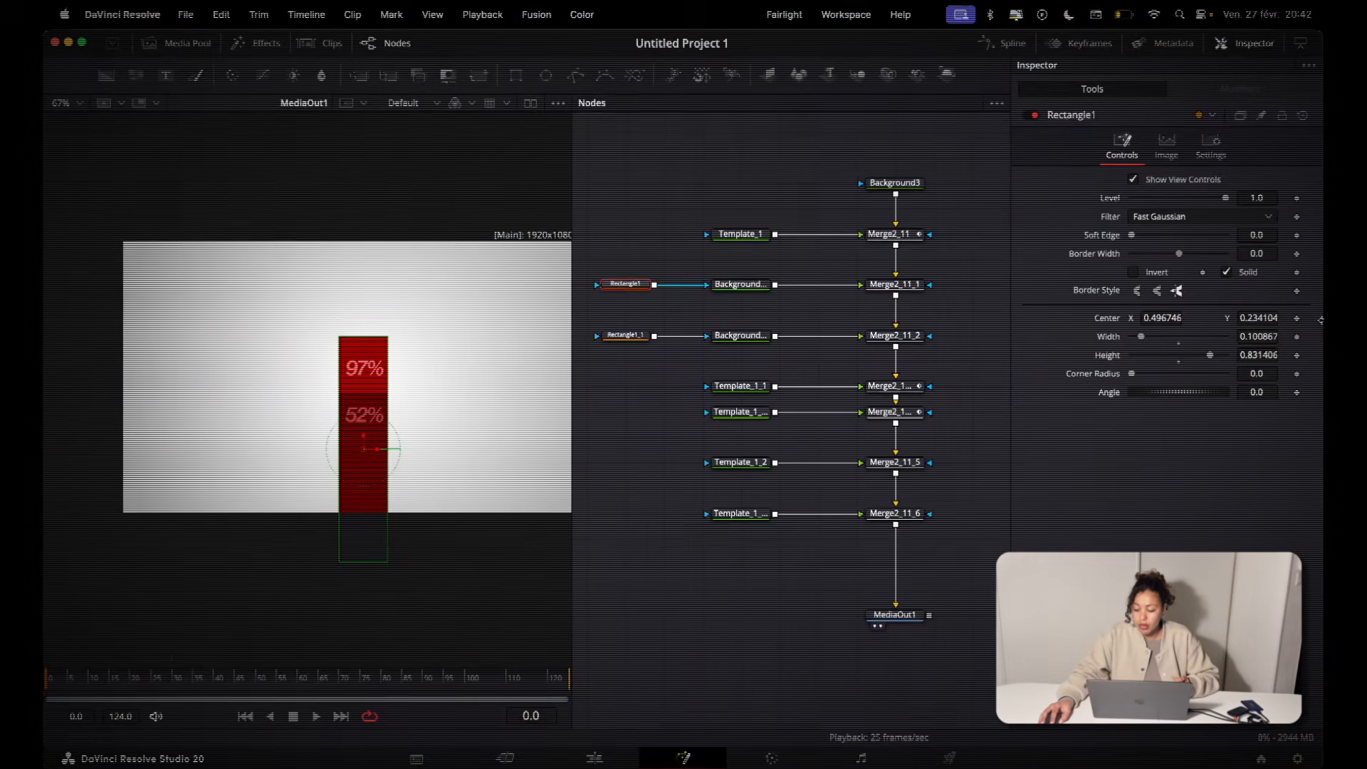
# Step: Set a keyframe on the Center of the Rectangle1 mask at frame 0, with X 0.496746 and Y 0.234104
pyautogui.click(1299, 318)
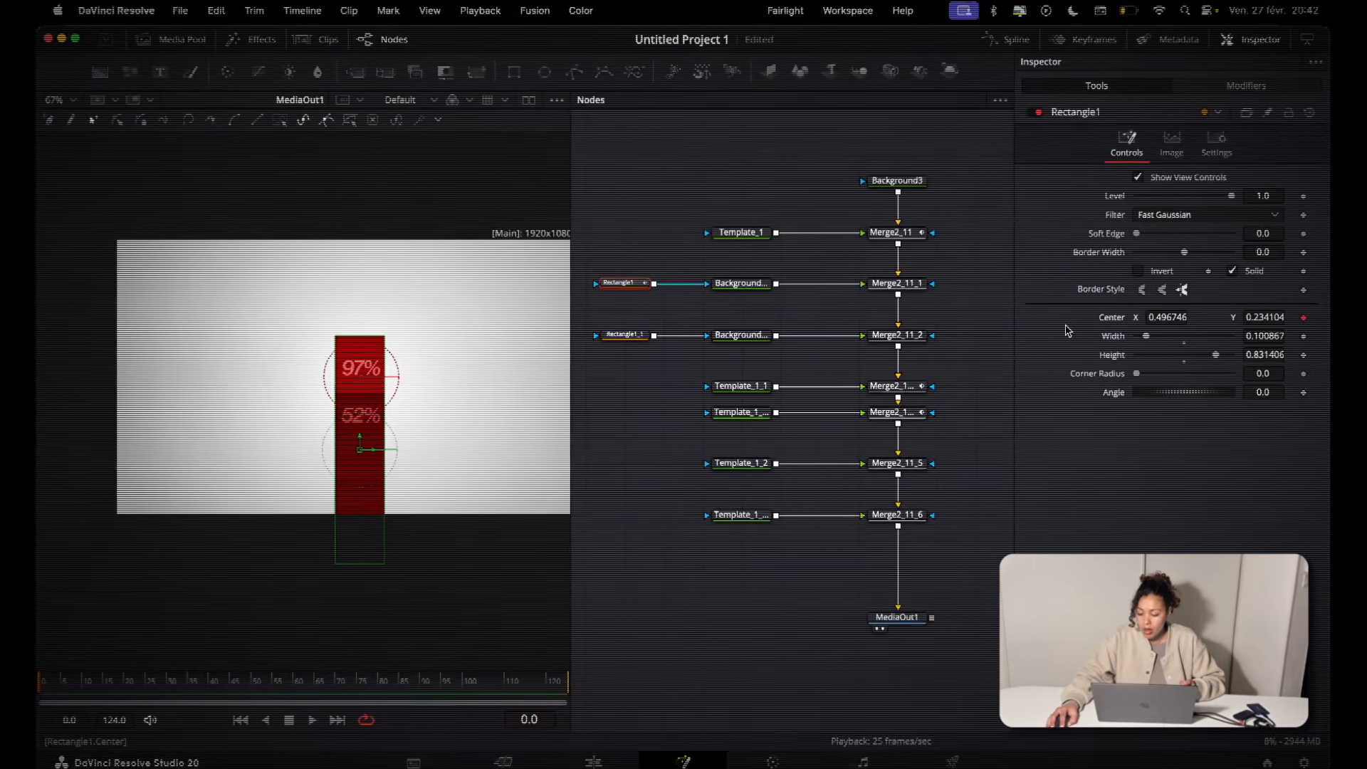